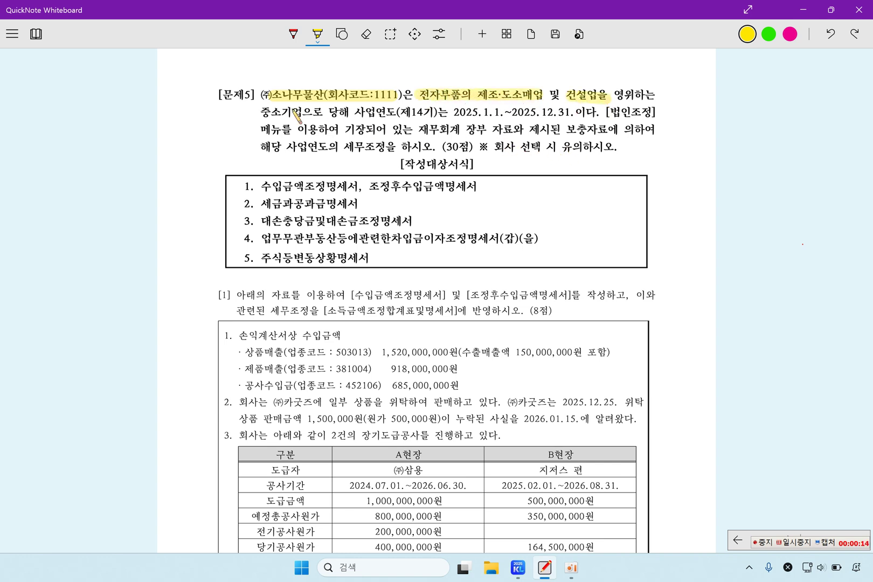
# Highlight 중소기업으로, the 2025.1.1.~2025.12.31 fiscal period and the 수입금액조정명세서 title, then scroll to the notes
pyautogui.moveTo(262, 113); pyautogui.dragTo(323, 113)
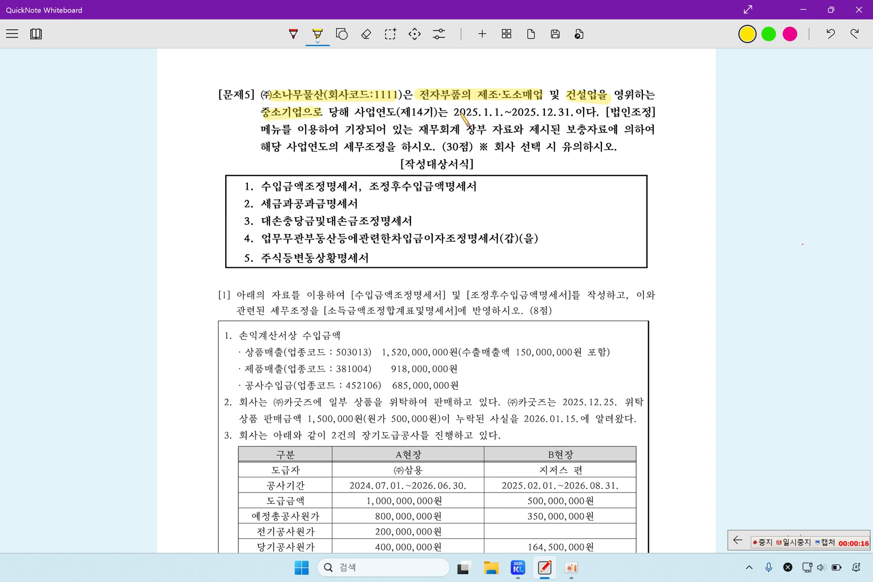
pyautogui.moveTo(456, 113); pyautogui.dragTo(562, 113)
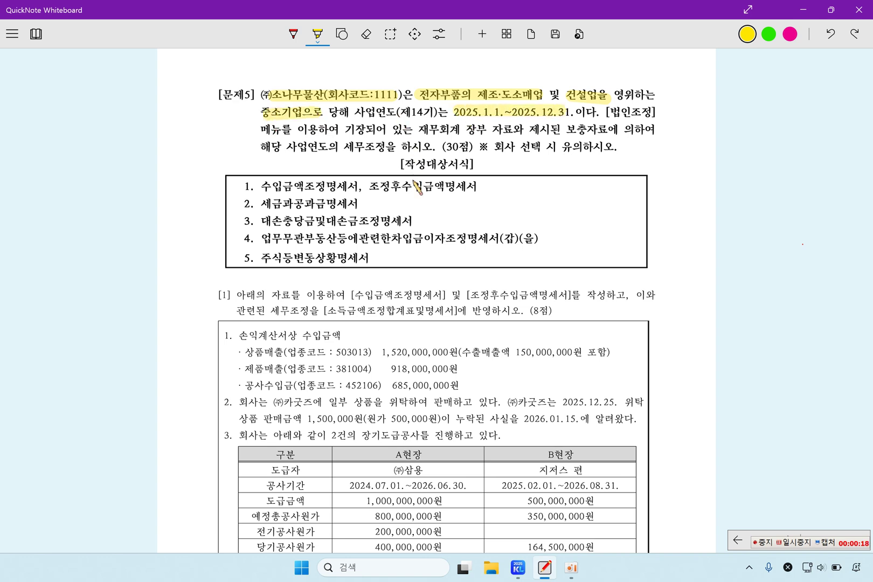
pyautogui.scroll(-3, 371, 311)
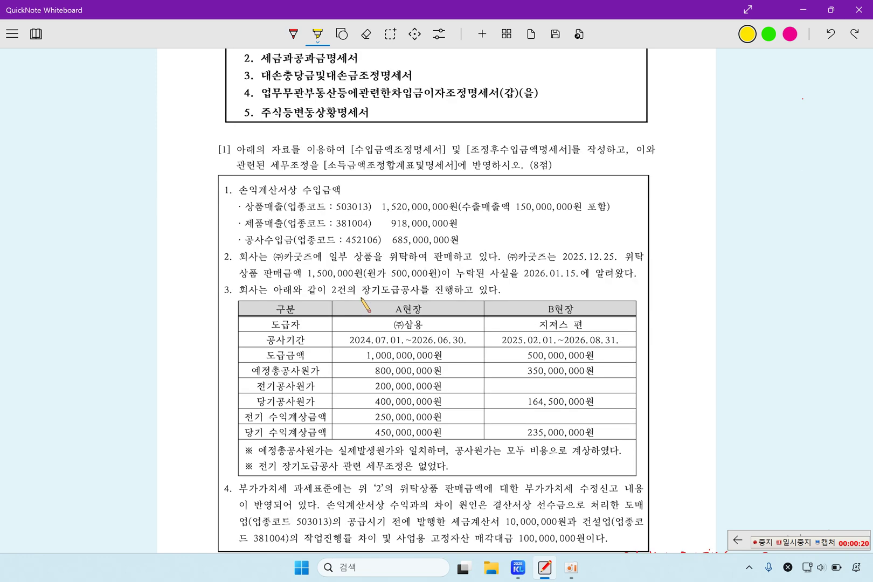
pyautogui.scroll(-2, 348, 189)
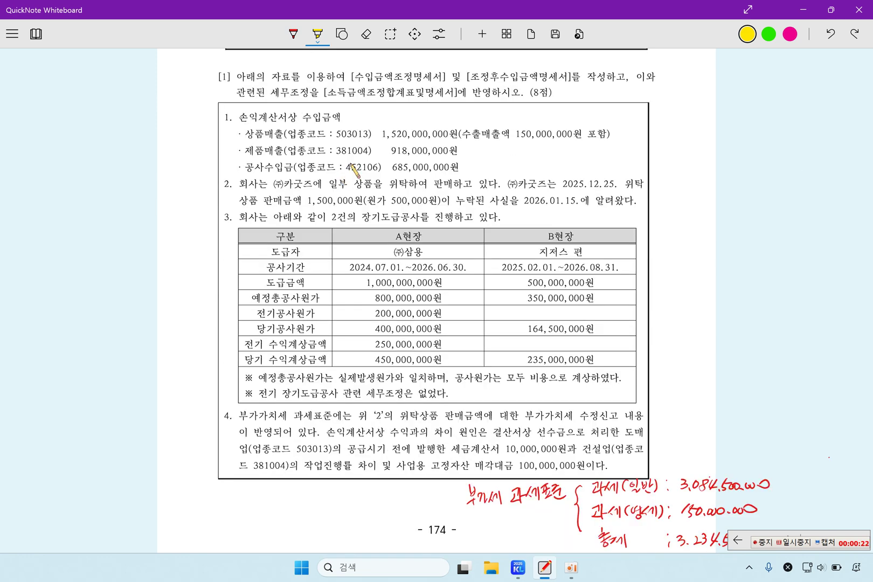
pyautogui.moveTo(356, 77); pyautogui.dragTo(556, 77)
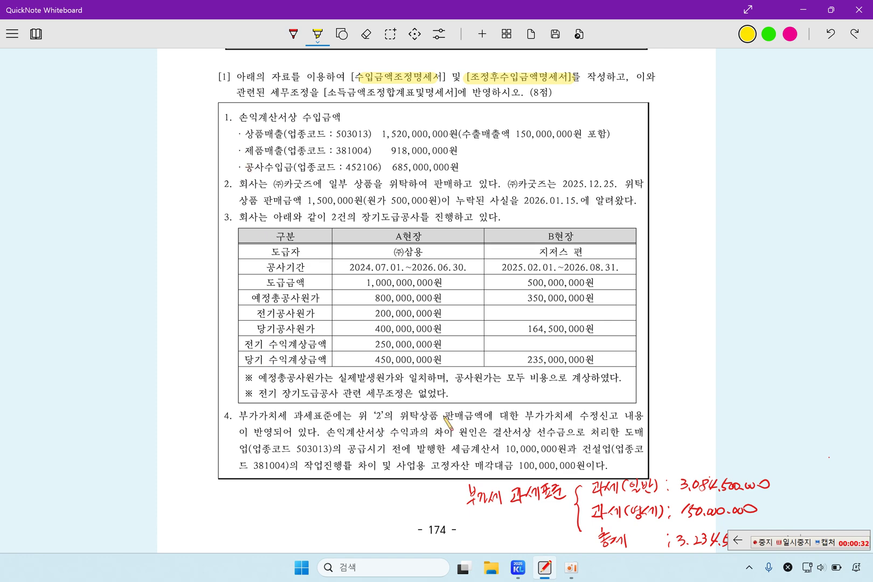
pyautogui.scroll(-1, 561, 404)
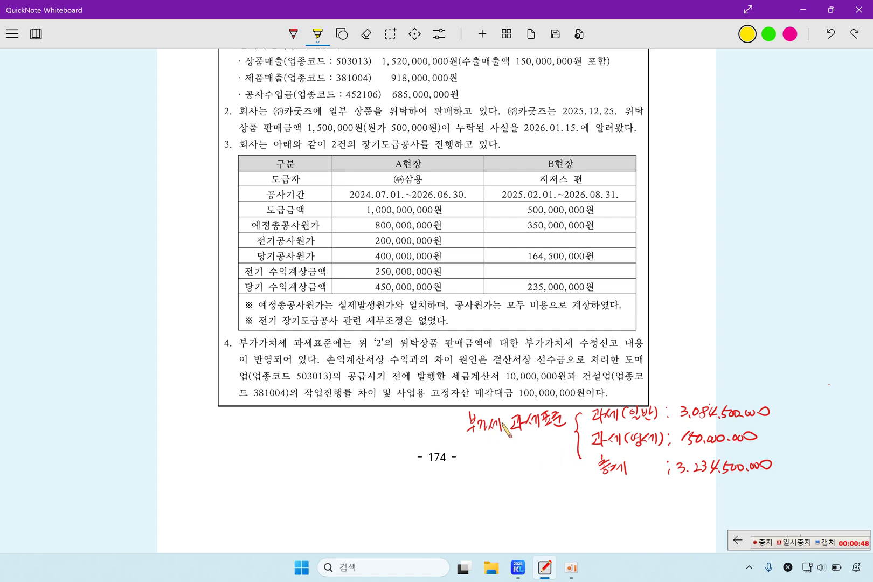
# Highlight the handwritten general taxable, zero-rated and 3,234,500,000 total VAT tax-base lines
pyautogui.moveTo(477, 425); pyautogui.dragTo(776, 414)
pyautogui.moveTo(588, 441); pyautogui.dragTo(766, 438)
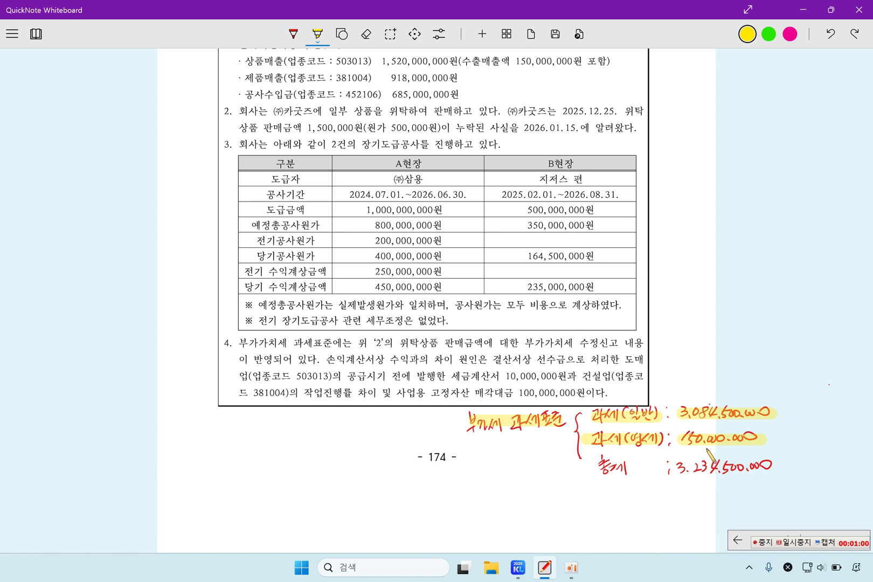
pyautogui.moveTo(598, 465); pyautogui.dragTo(777, 465)
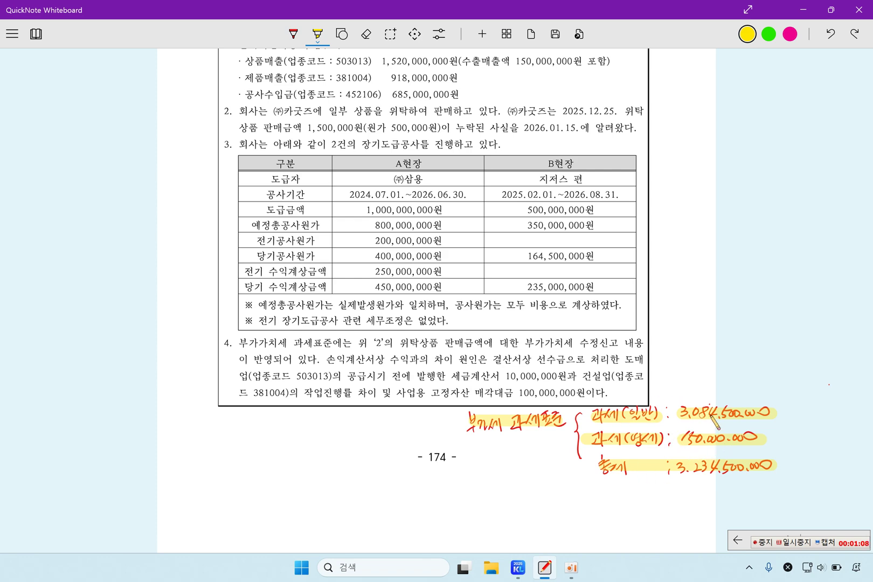
pyautogui.scroll(3, 623, 399)
pyautogui.scroll(-2, 466, 266)
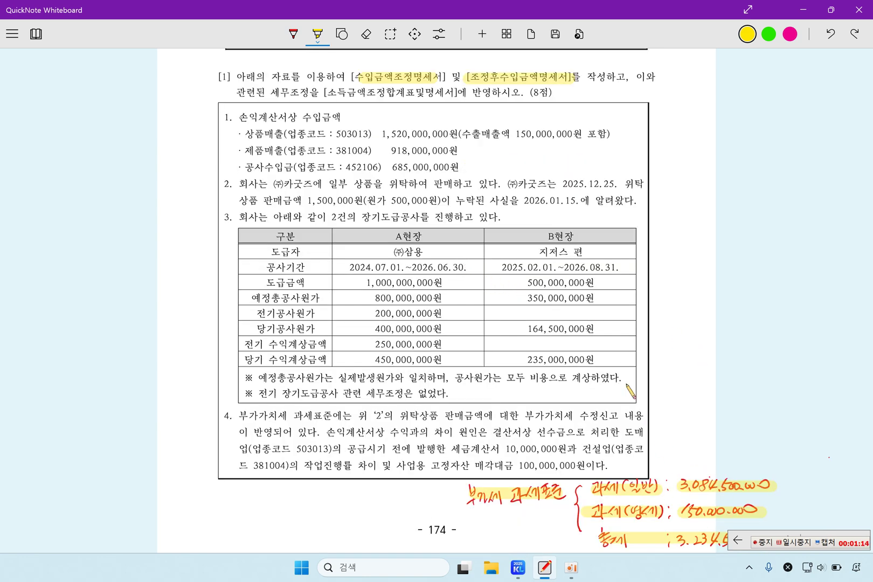
pyautogui.scroll(-3, 635, 397)
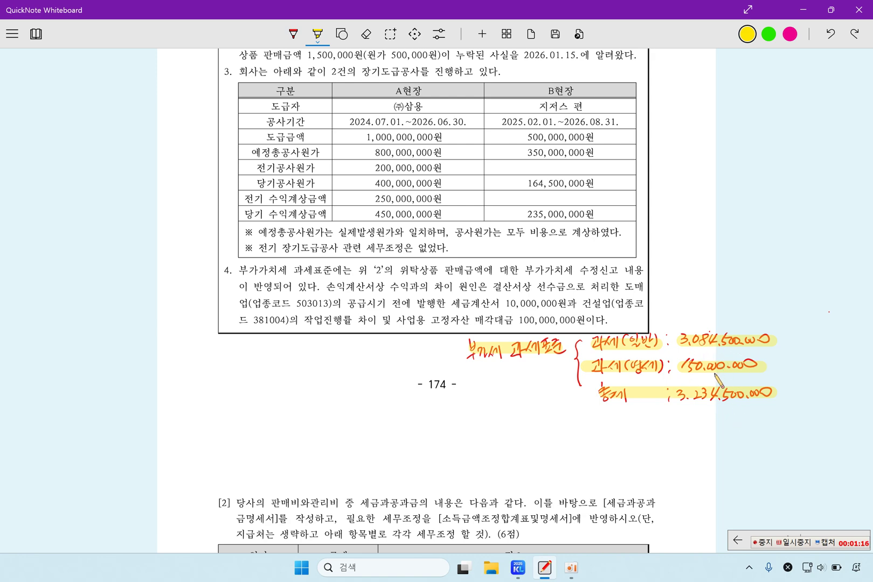
pyautogui.scroll(3, 720, 380)
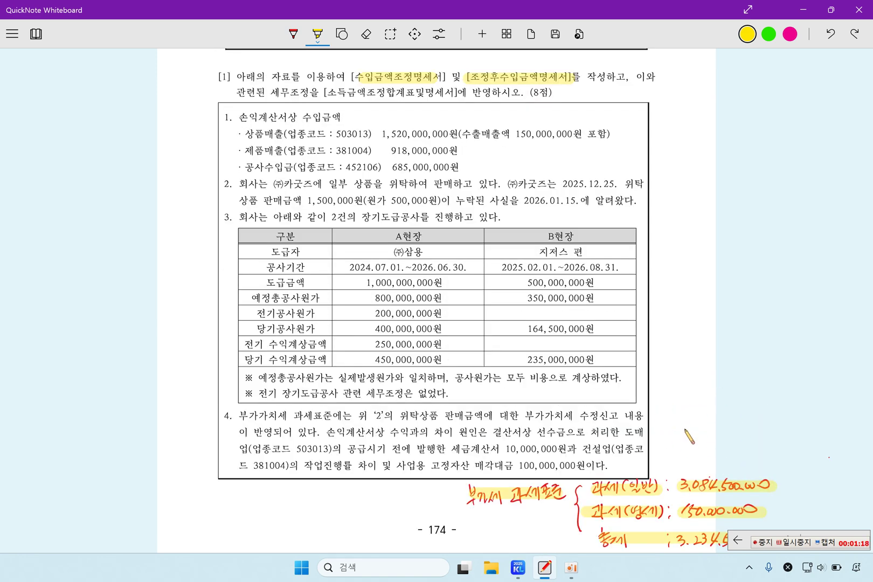
pyautogui.scroll(-2, 684, 426)
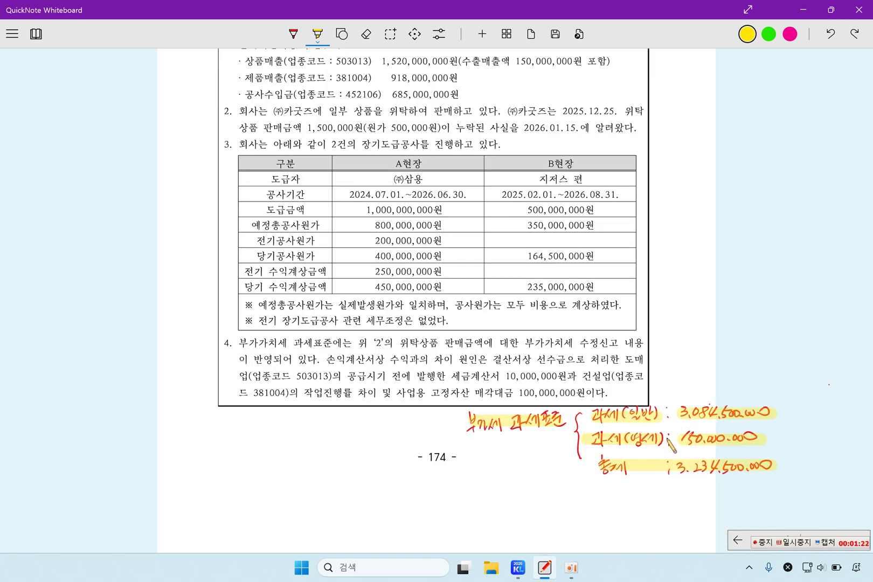
pyautogui.scroll(2, 620, 414)
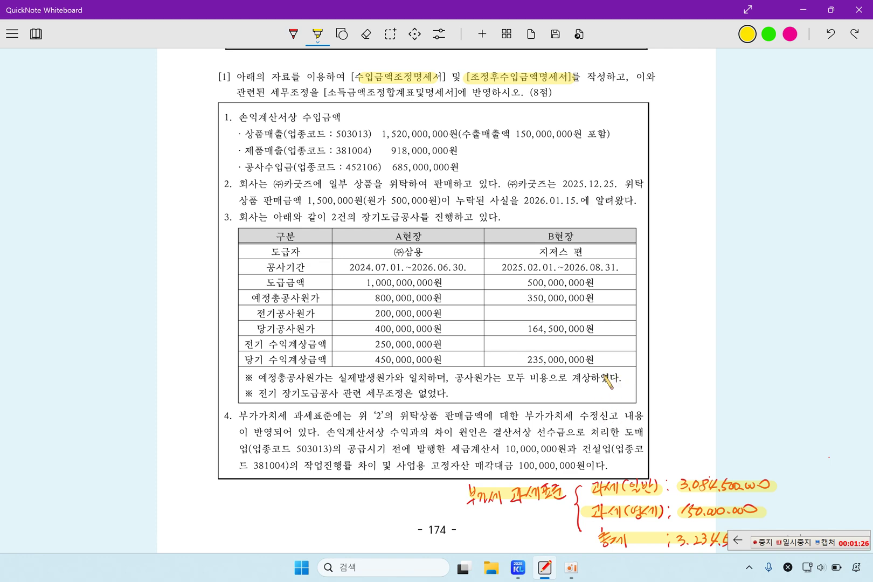
# In KcLep, fill rows 1 and 2 with the 상품매출 and 제품매출 매출 accounts via F4 lookup
pyautogui.click(518, 568)
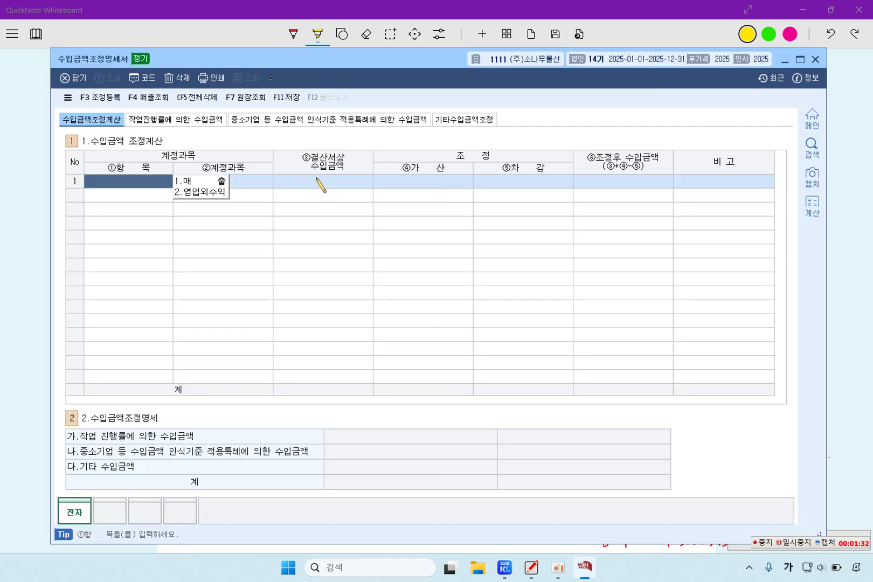
pyautogui.click(219, 181)
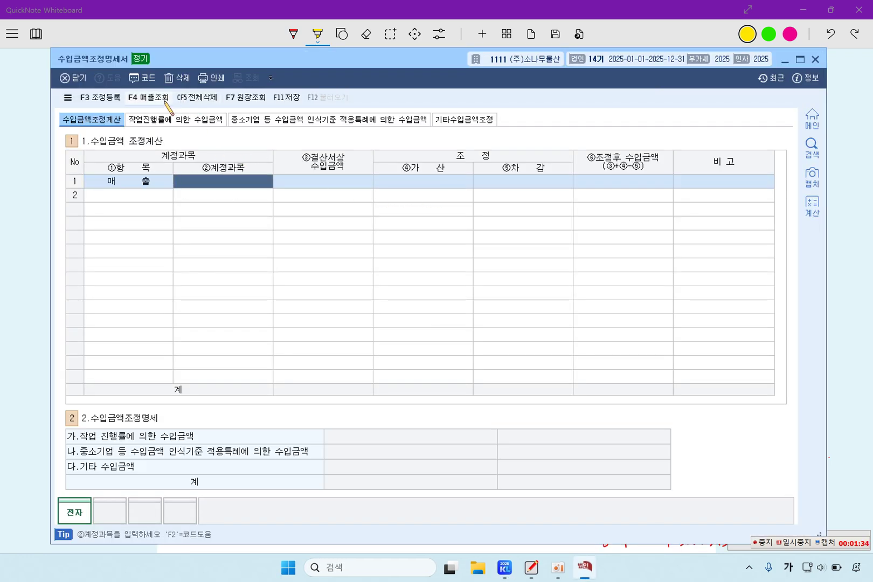
pyautogui.click(148, 97)
pyautogui.doubleClick(447, 217)
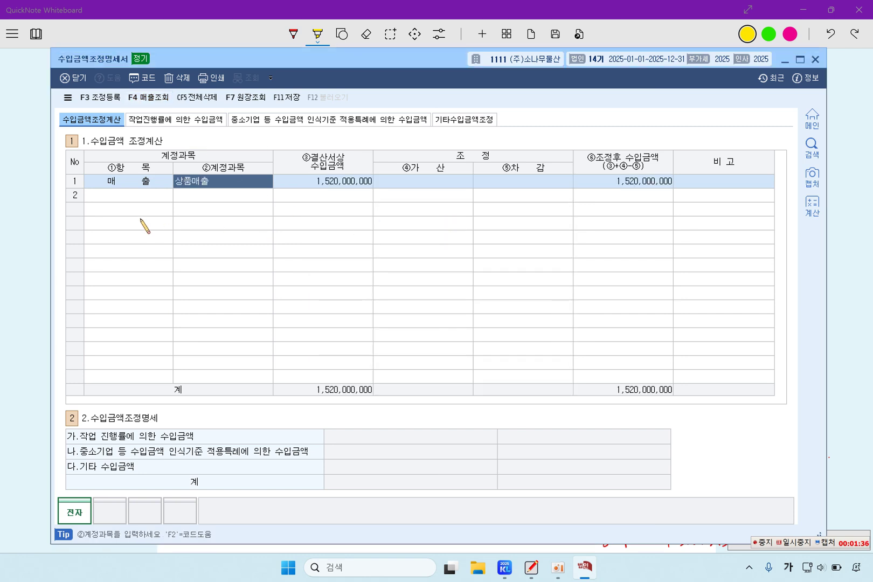
pyautogui.click(163, 201)
pyautogui.click(201, 195)
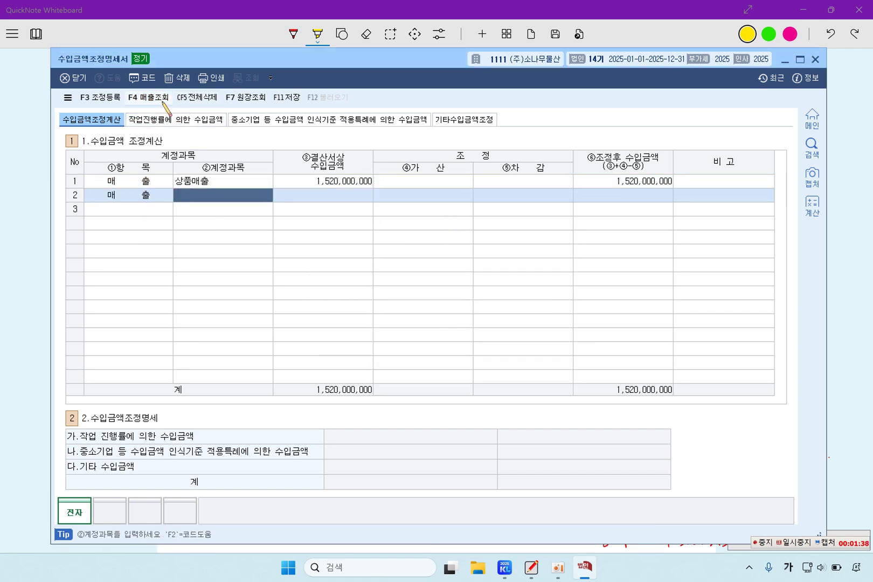
pyautogui.click(156, 99)
pyautogui.doubleClick(420, 232)
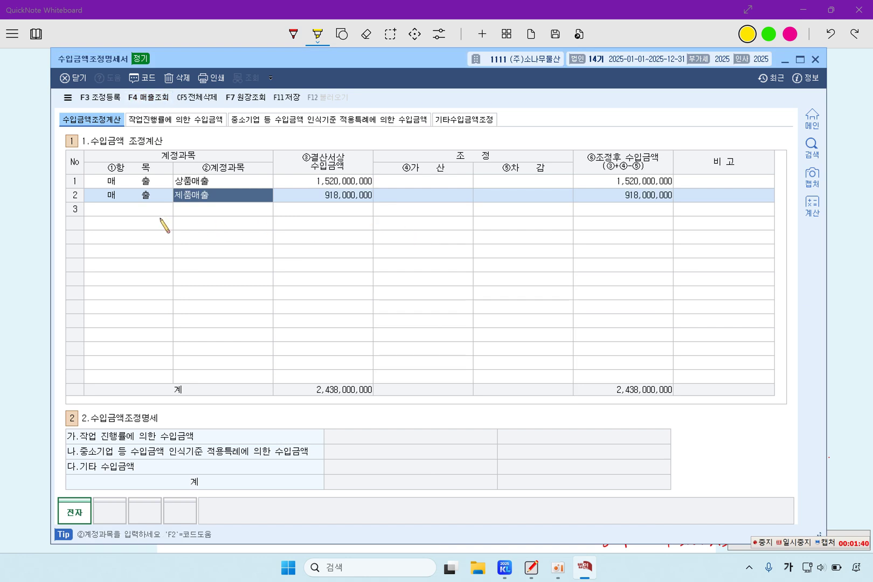
# Add 공사수입금 685,000,000 as row 3 and check its reported revenue amount
pyautogui.click(156, 213)
pyautogui.click(203, 220)
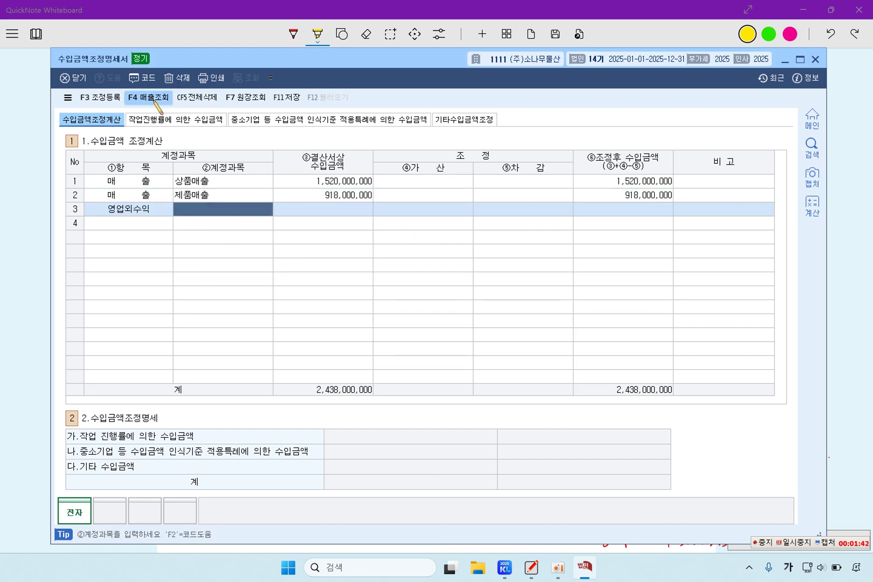
pyautogui.click(156, 99)
pyautogui.doubleClick(391, 246)
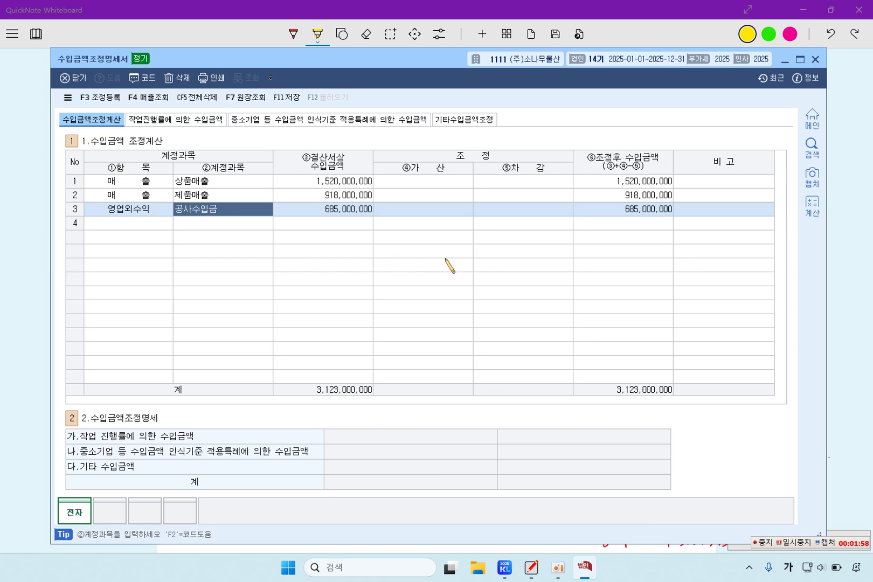
pyautogui.click(351, 212)
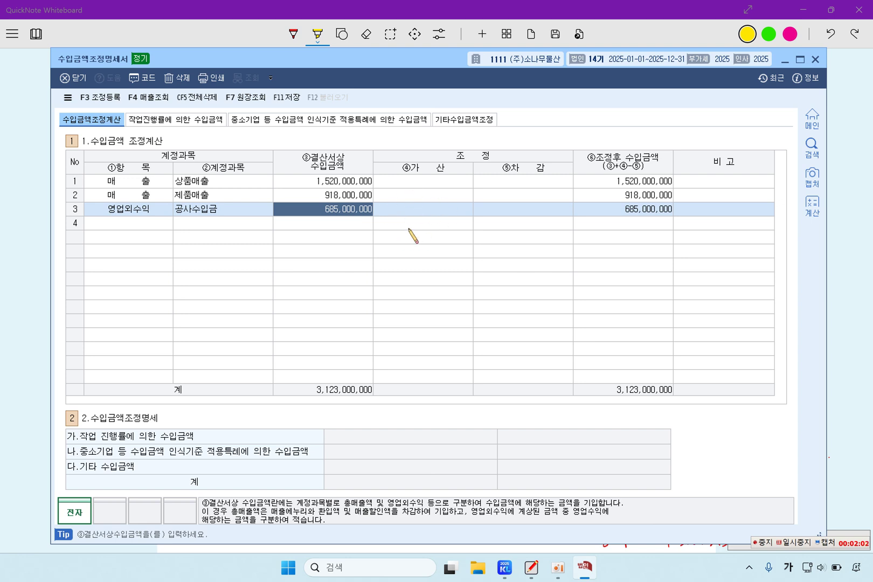
pyautogui.click(47, 248)
# Highlight item 2's consignee, the 2025.12.25 sale date and the omitted 1,500,000 consignment sale
pyautogui.moveTo(287, 184); pyautogui.dragTo(418, 184)
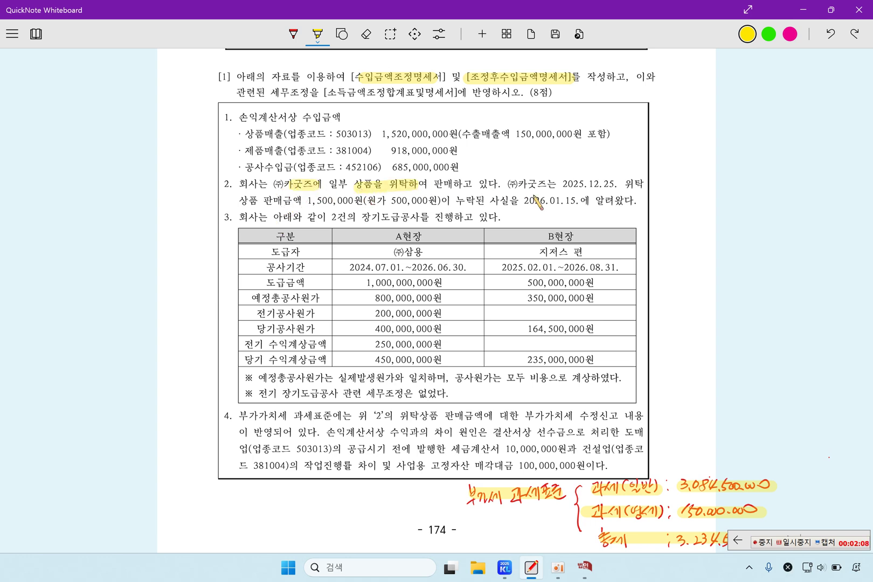
pyautogui.moveTo(559, 184); pyautogui.dragTo(618, 185)
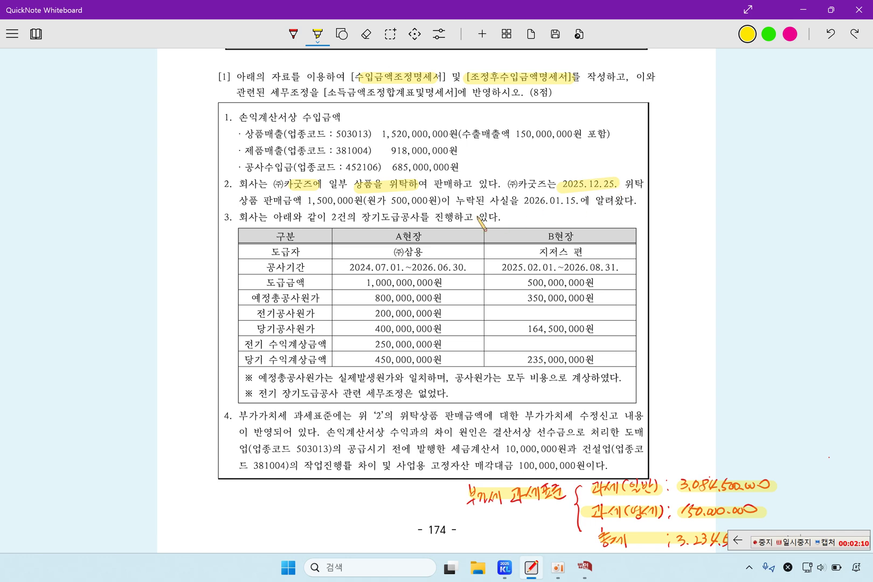
pyautogui.moveTo(260, 200); pyautogui.dragTo(578, 202)
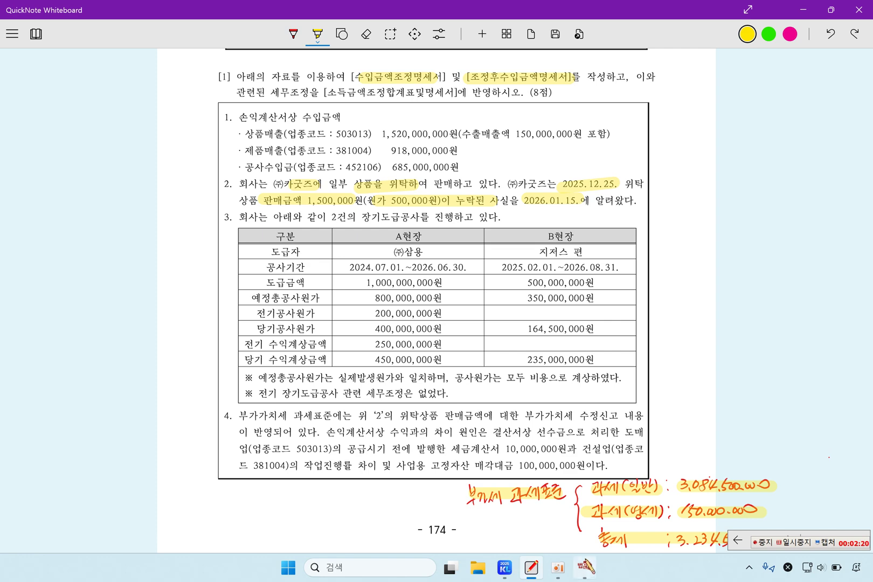
pyautogui.click(585, 567)
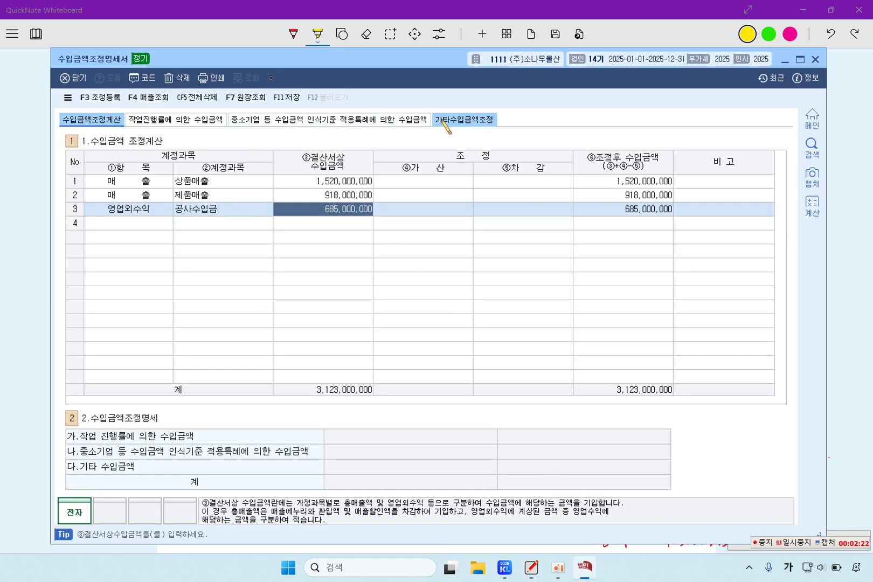
# On 기타수입금액조정, enter 상품매출 with 1,500,000 revenue and 500,000 matching cost
pyautogui.click(437, 120)
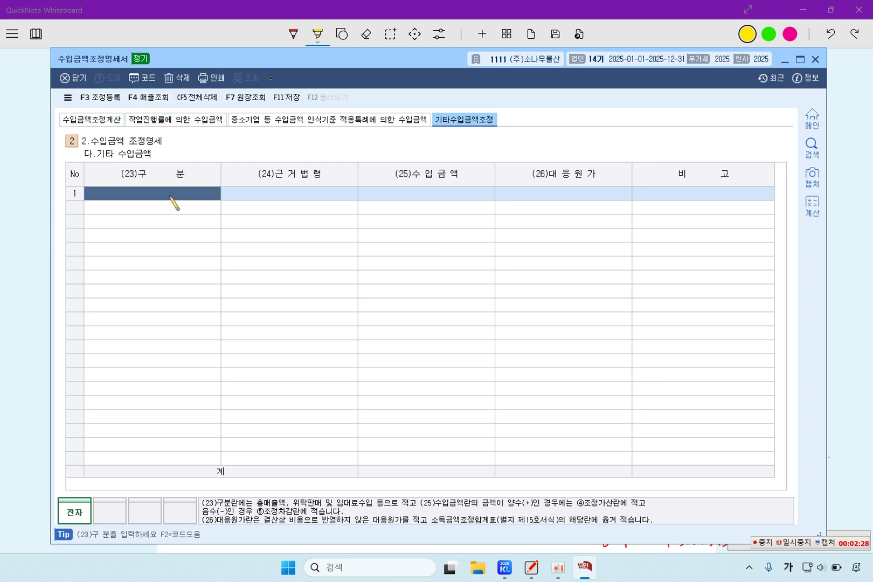
pyautogui.write('상품맺')
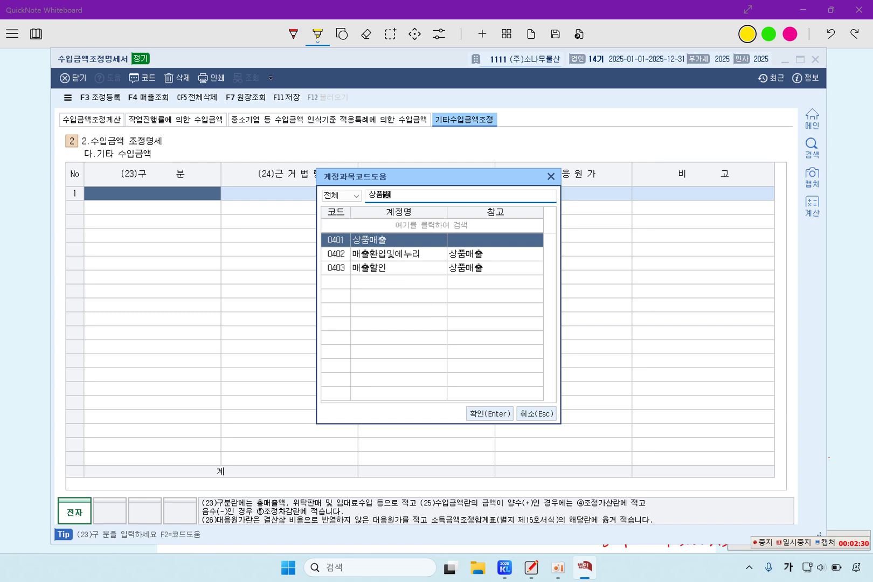
pyautogui.press('Return')
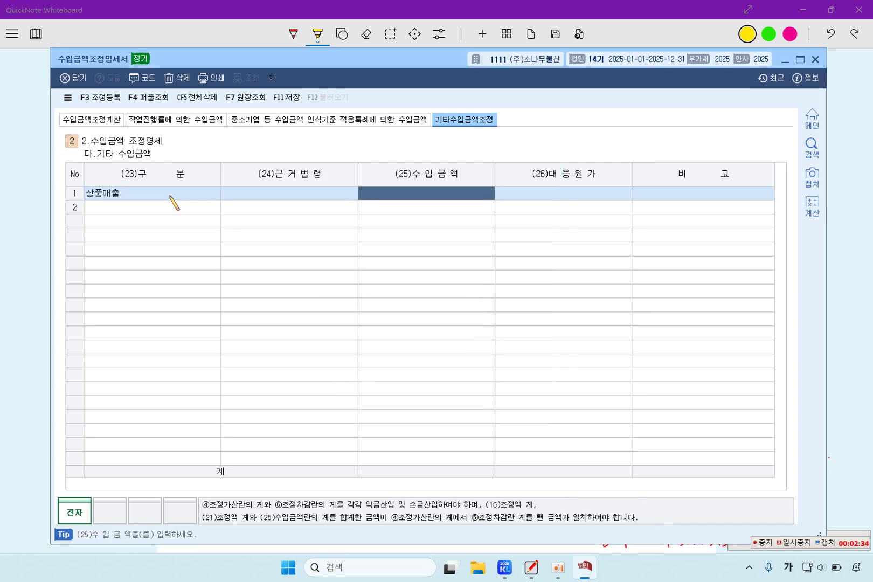
pyautogui.write('1,500,000')
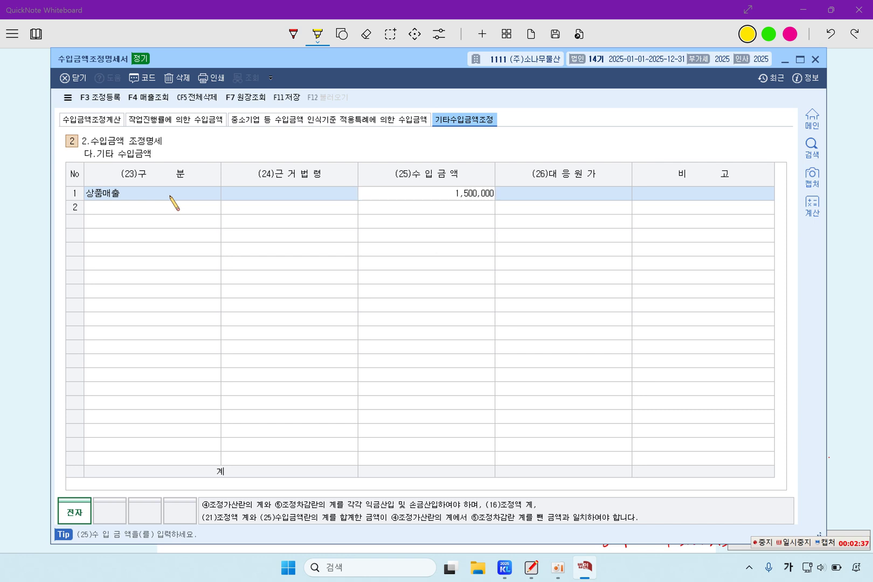
pyautogui.press('Return')
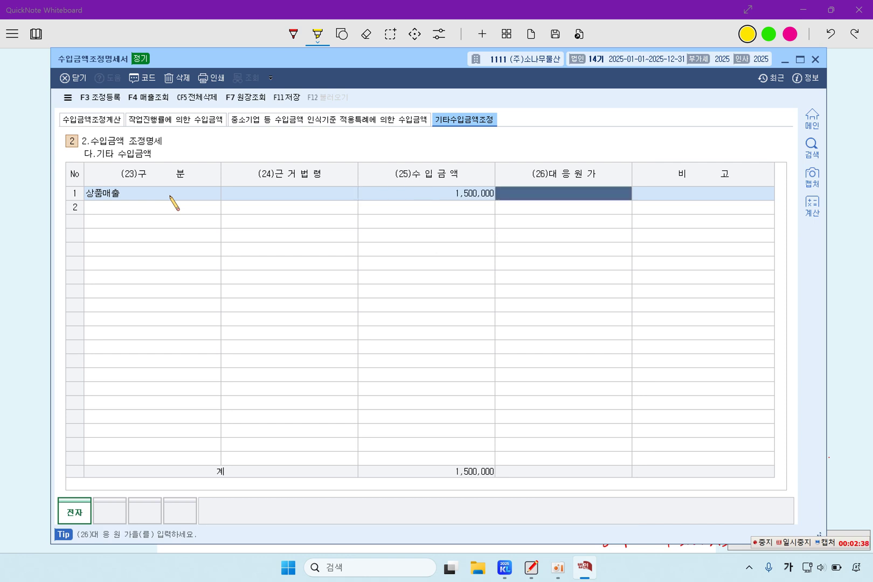
pyautogui.write('50')
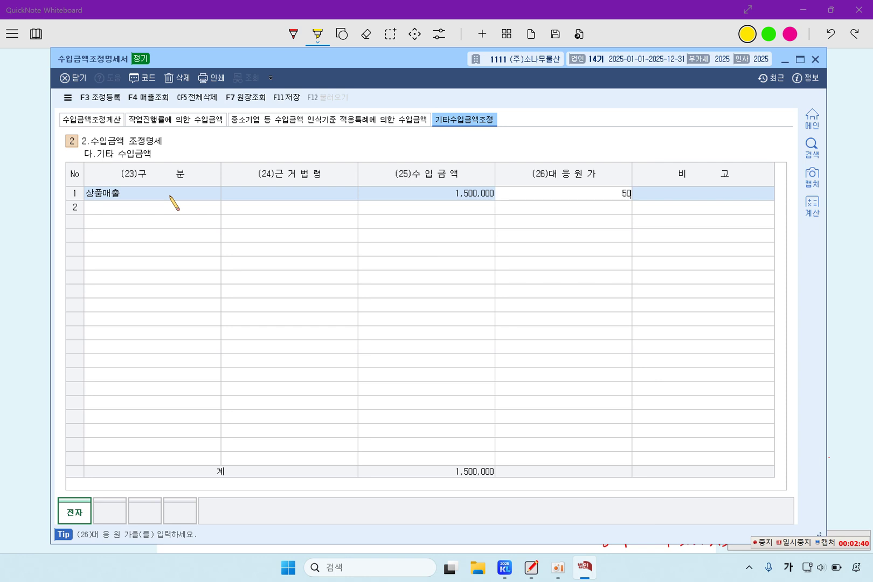
pyautogui.write('0,000')
pyautogui.press('Return')
pyautogui.press('Return')
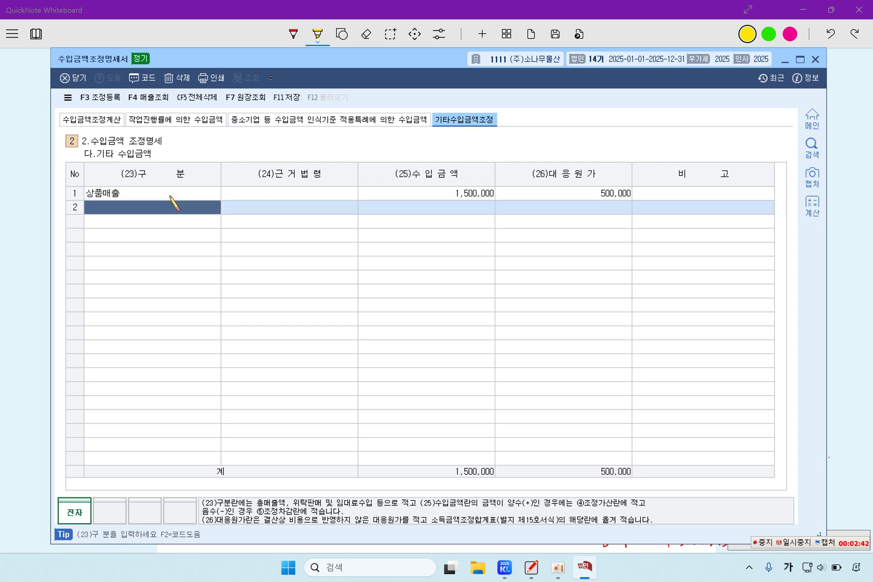
pyautogui.click(102, 119)
pyautogui.click(456, 183)
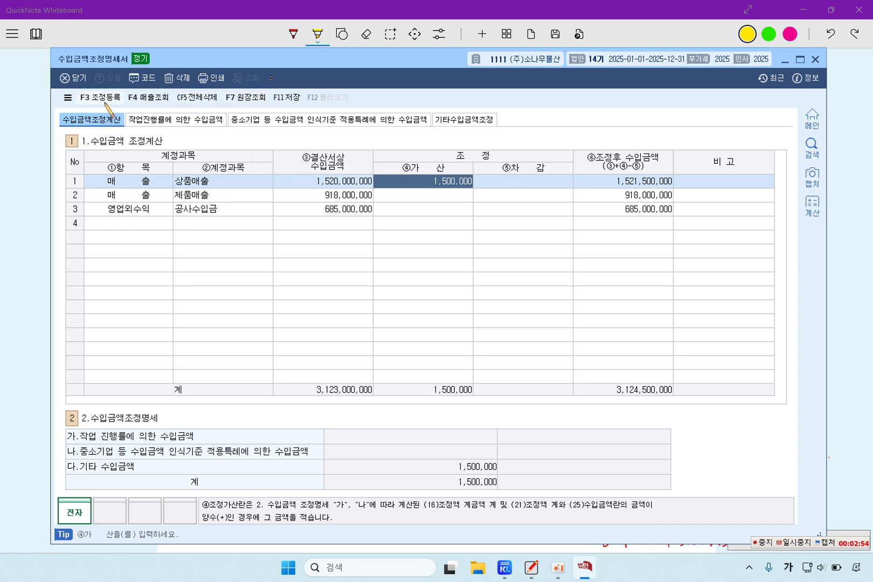
# In 조정등록, delete the existing 공사미수금과소, 매출누락 and 매출원가과소 adjustment lines
pyautogui.click(101, 98)
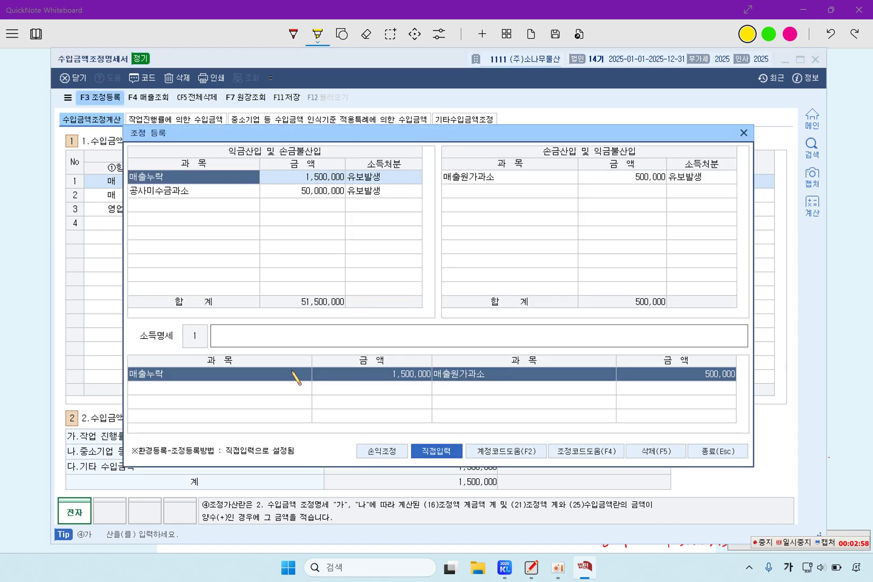
pyautogui.click(295, 180)
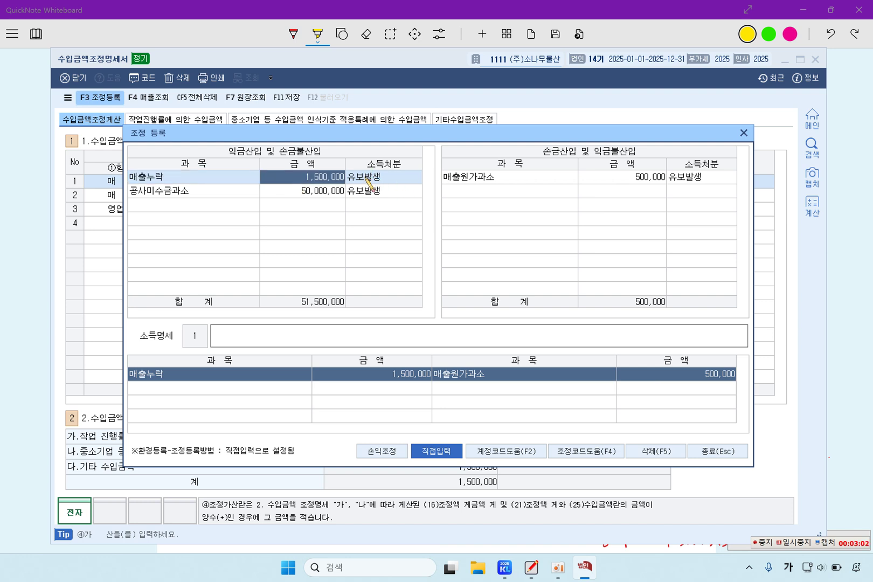
pyautogui.click(214, 201)
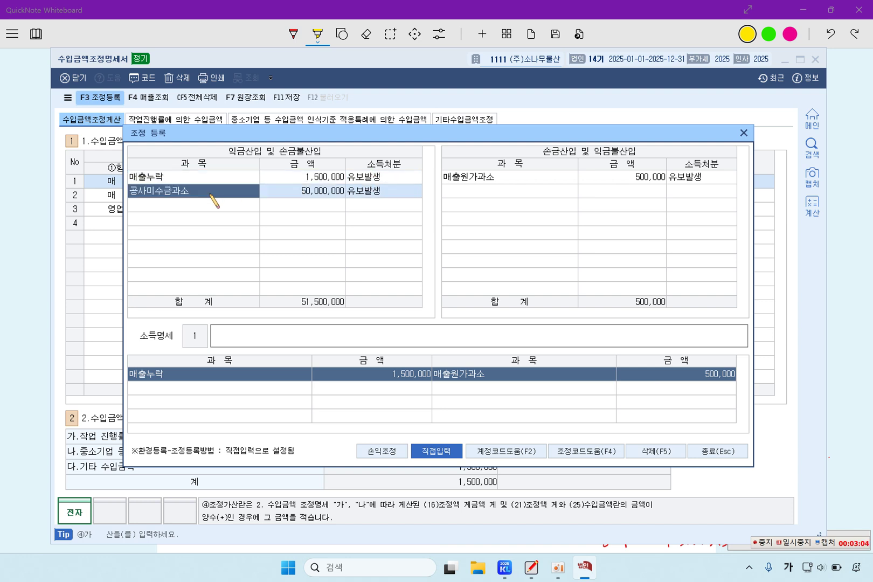
pyautogui.press('F5')
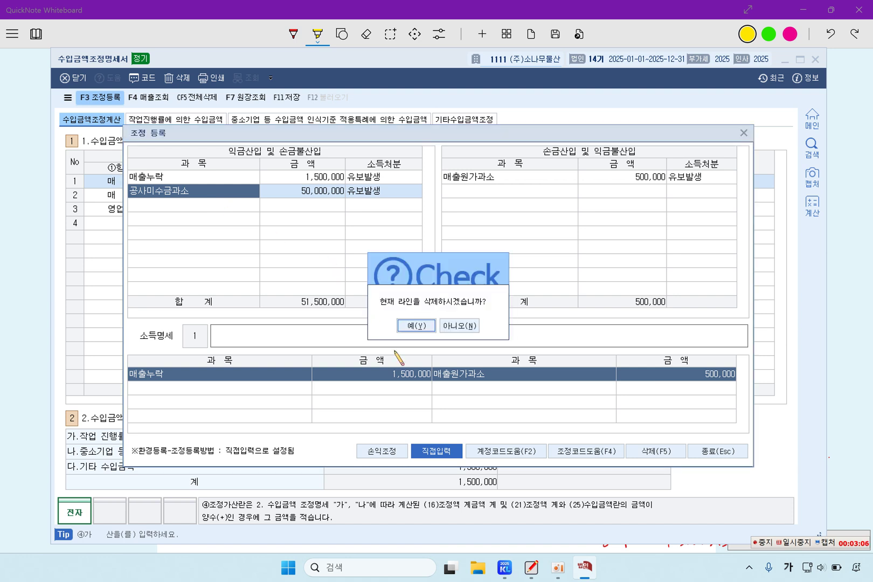
pyautogui.click(416, 328)
pyautogui.click(215, 179)
pyautogui.press('F5')
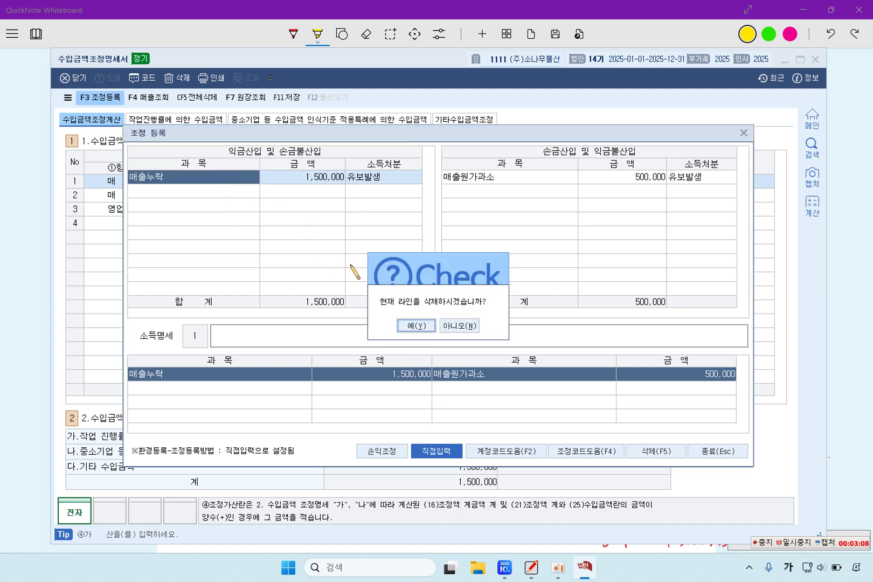
pyautogui.click(417, 328)
pyautogui.click(490, 180)
pyautogui.press('F5')
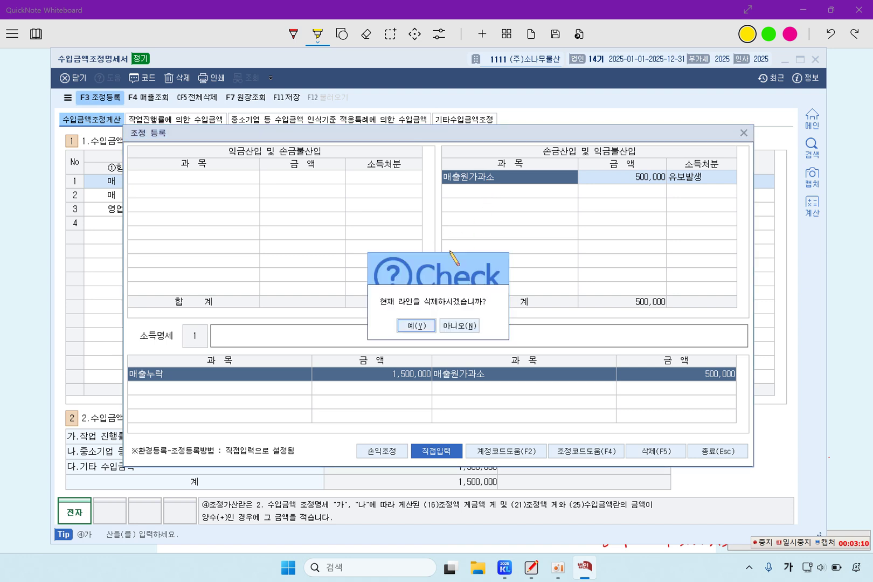
pyautogui.click(416, 328)
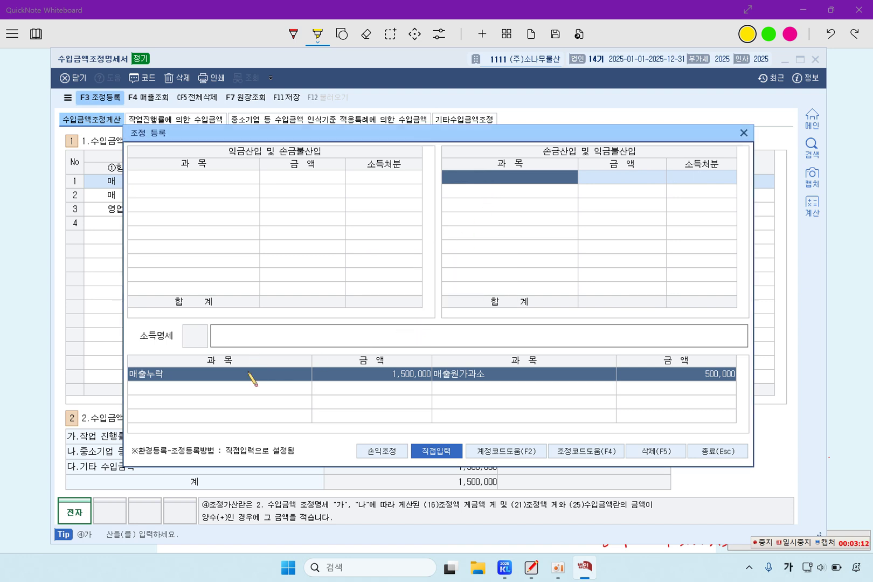
# Enter 매출누락 1,500,000 as 익금산입 and 매출원가과소 500,000 as 손금산입, both 유보발생
pyautogui.click(230, 180)
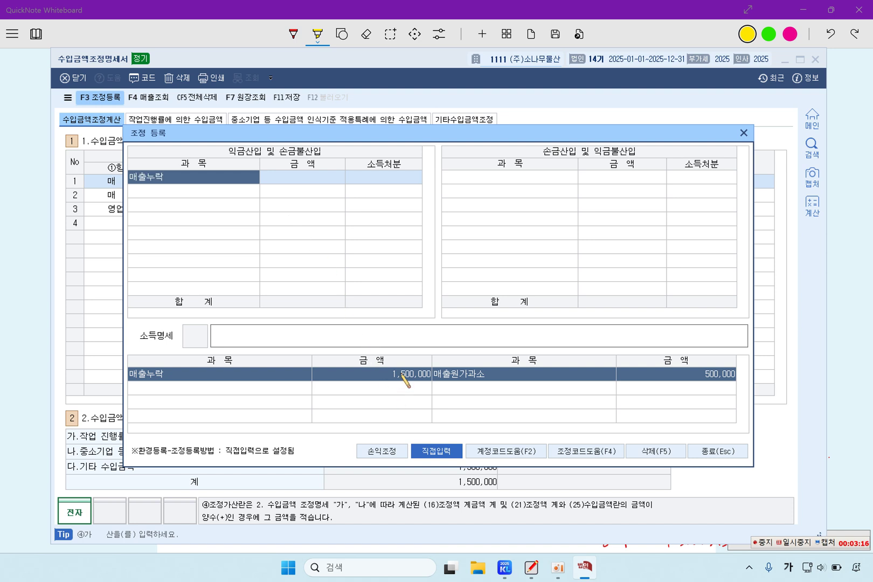
pyautogui.click(311, 178)
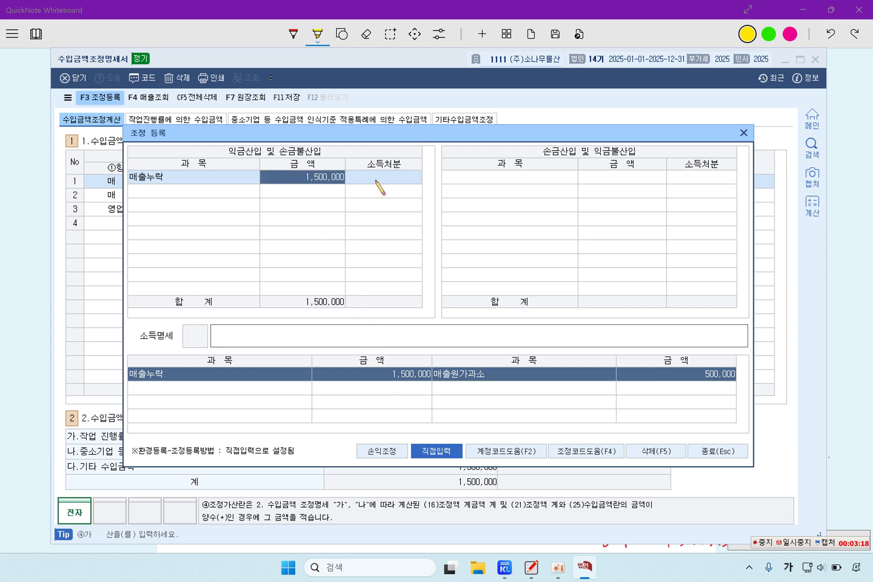
pyautogui.click(376, 182)
pyautogui.click(317, 180)
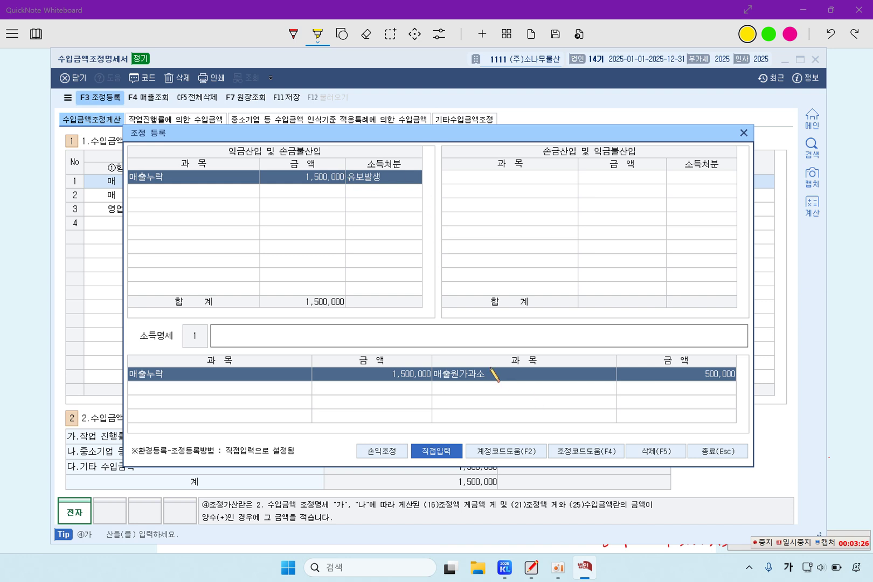
pyautogui.click(520, 178)
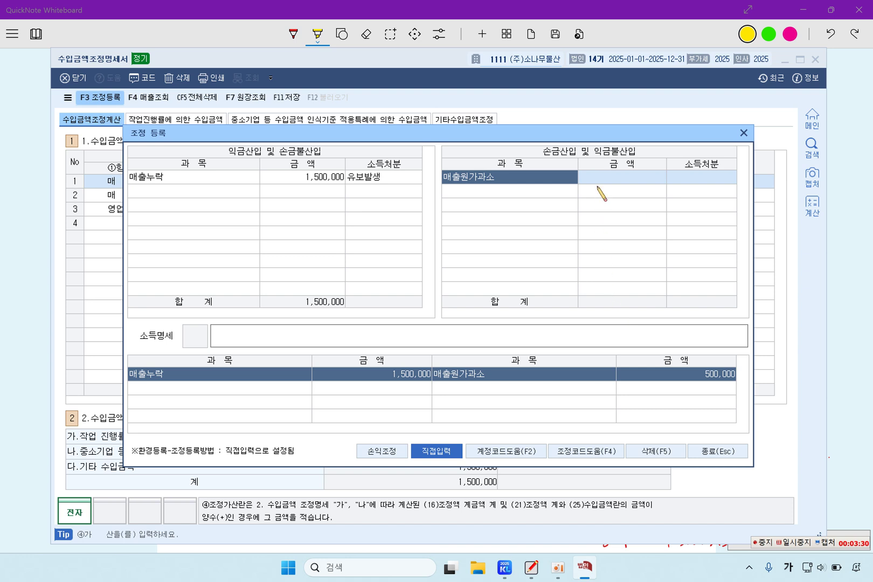
pyautogui.click(602, 181)
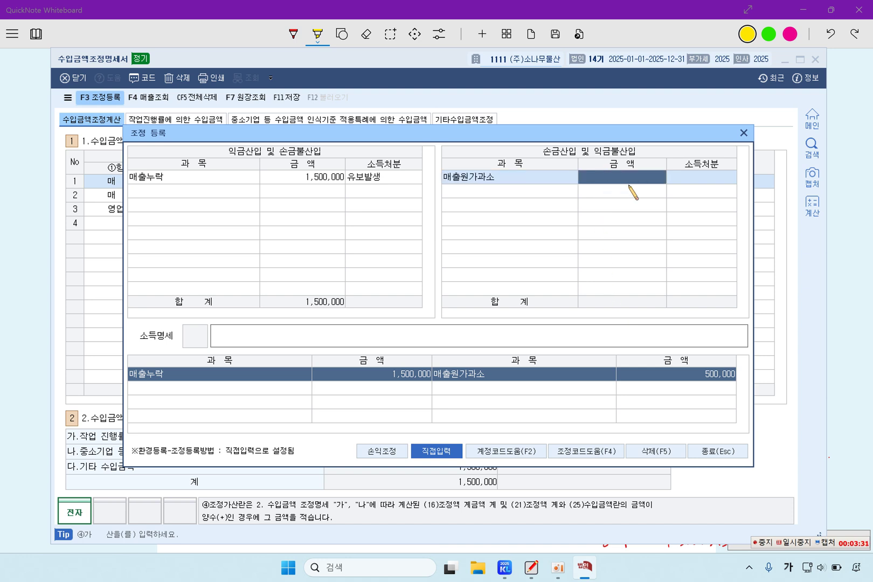
pyautogui.click(694, 179)
pyautogui.press('1')
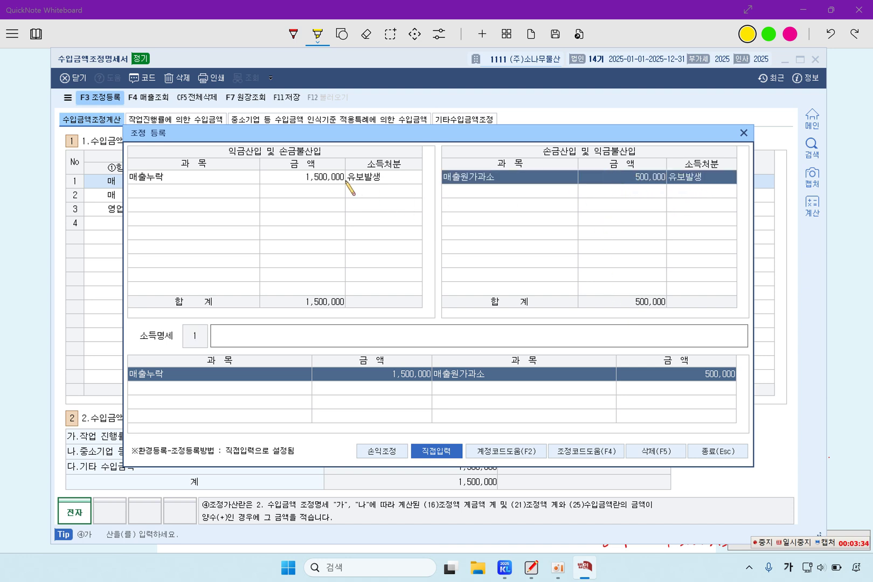
pyautogui.click(325, 191)
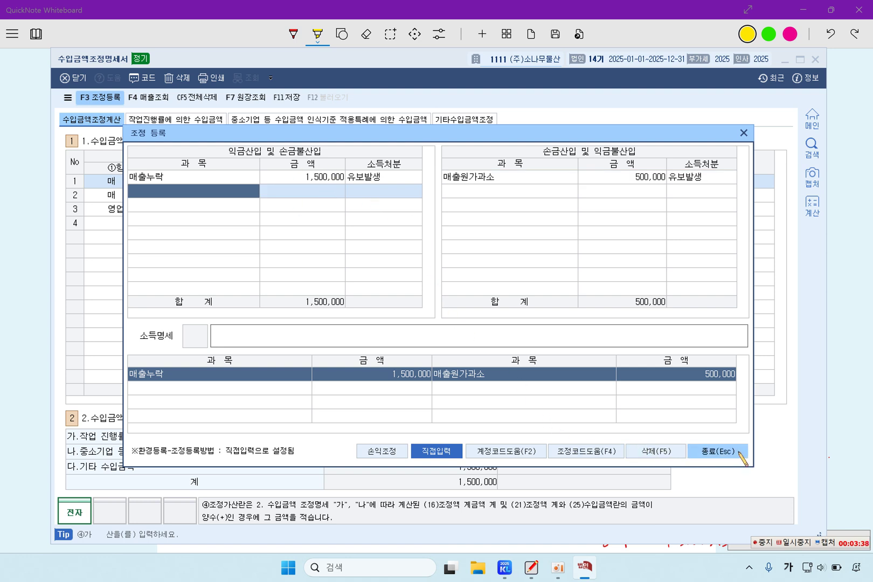
pyautogui.click(717, 451)
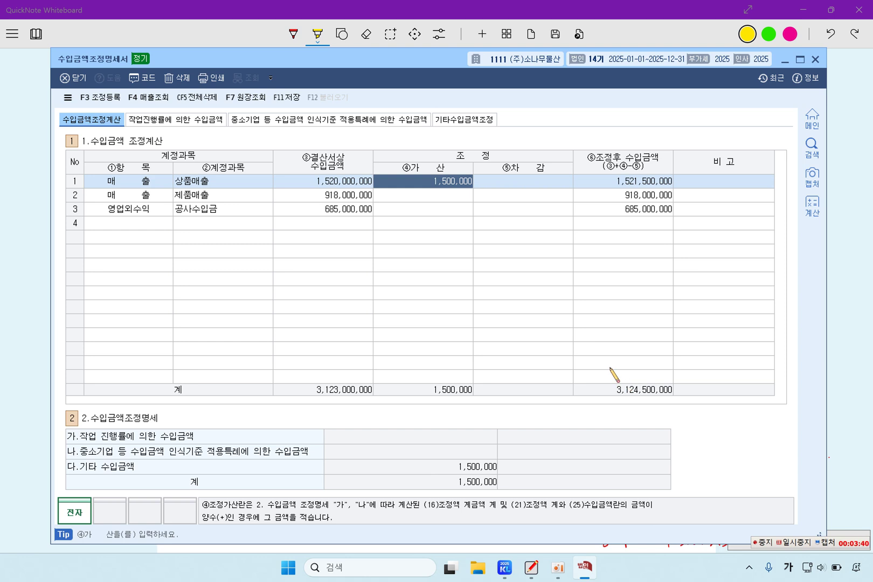
# Highlight item 3's 장기도급공사 phrase and the A현장 and B현장 column headings
pyautogui.click(28, 291)
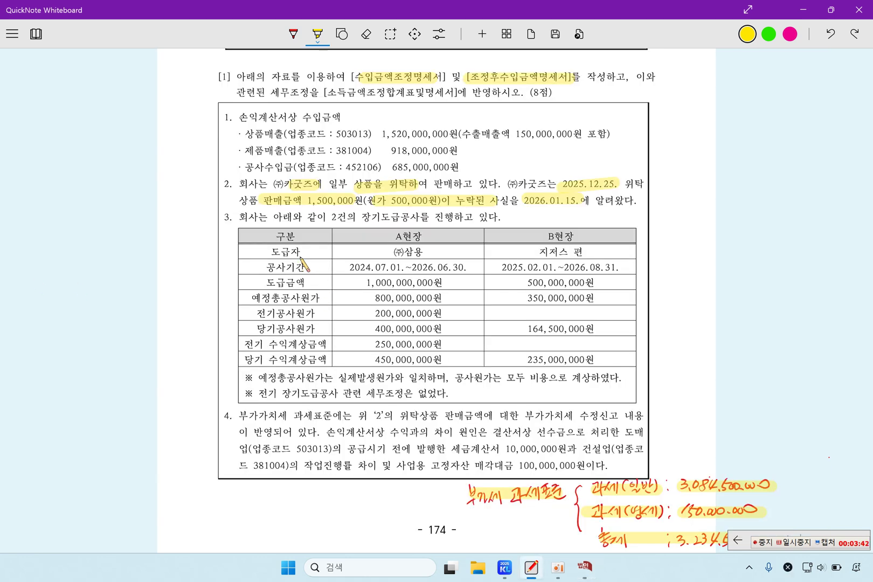
pyautogui.moveTo(360, 217); pyautogui.dragTo(468, 218)
pyautogui.moveTo(387, 237); pyautogui.dragTo(431, 240)
pyautogui.moveTo(536, 237); pyautogui.dragTo(591, 238)
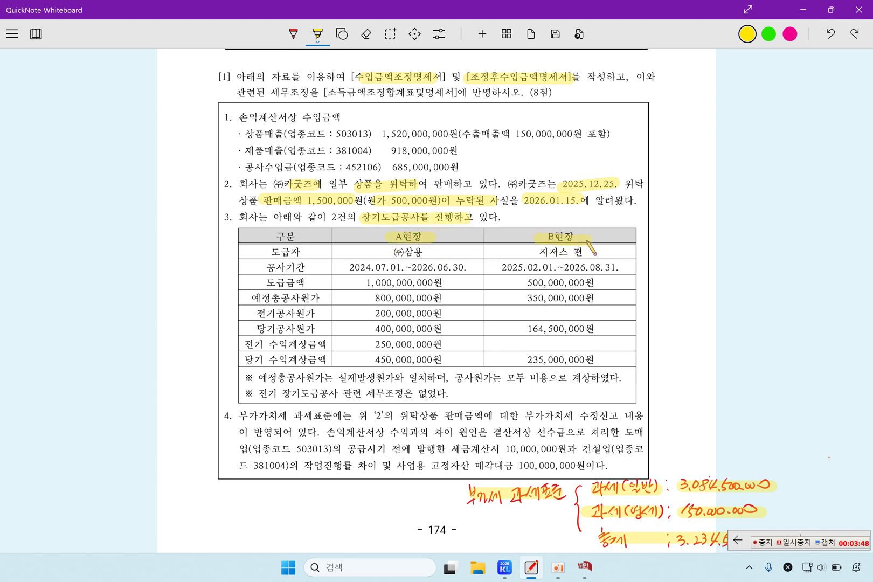
pyautogui.click(584, 567)
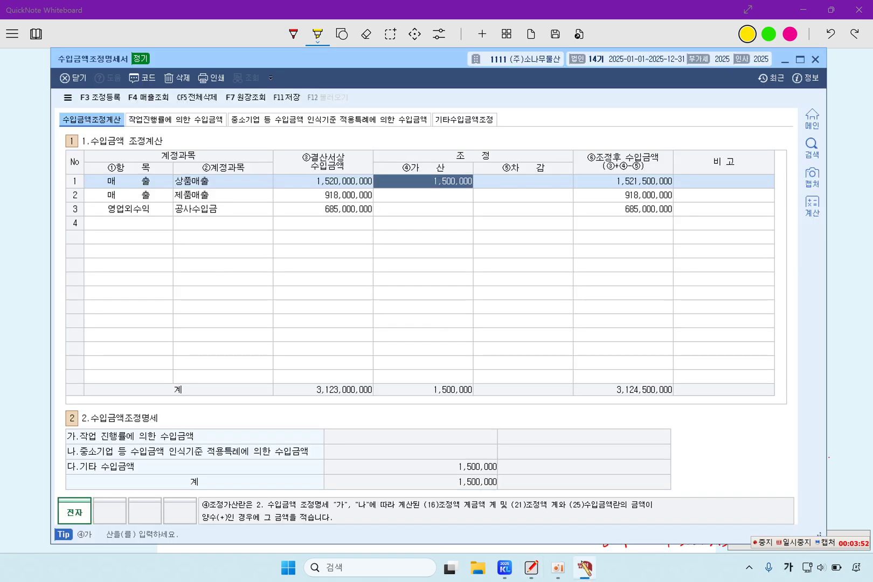
# On the 작업진행률 sheet, enter row 1: A현장, contractor (주)삼용, contract amount 1,000,000,000
pyautogui.moveTo(572, 571)
pyautogui.click(200, 122)
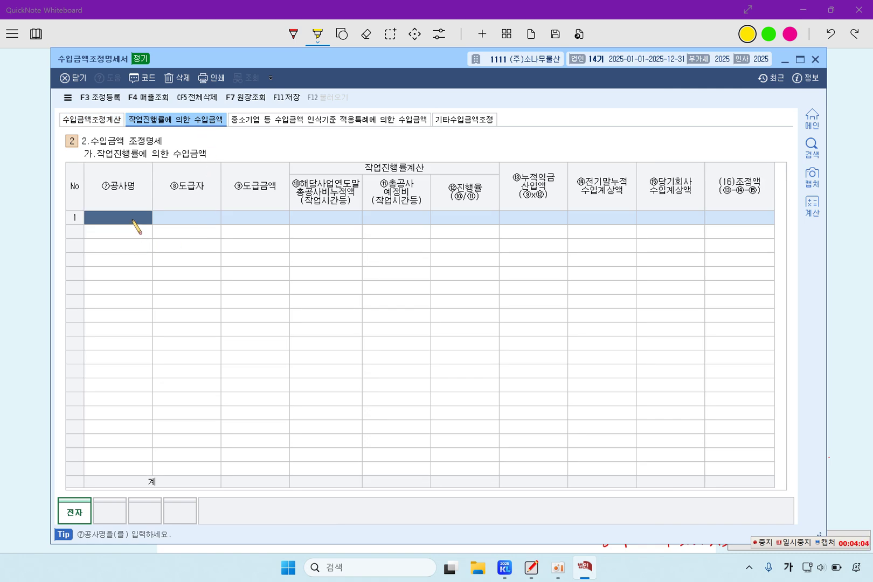
pyautogui.click(132, 219)
pyautogui.write('A')
pyautogui.press('Hangul')
pyautogui.write('현장')
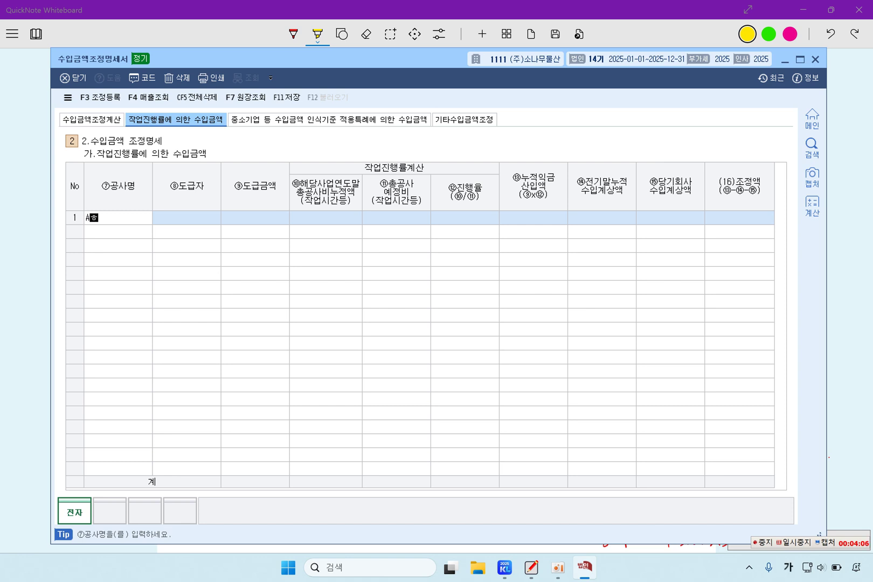
pyautogui.press('Return')
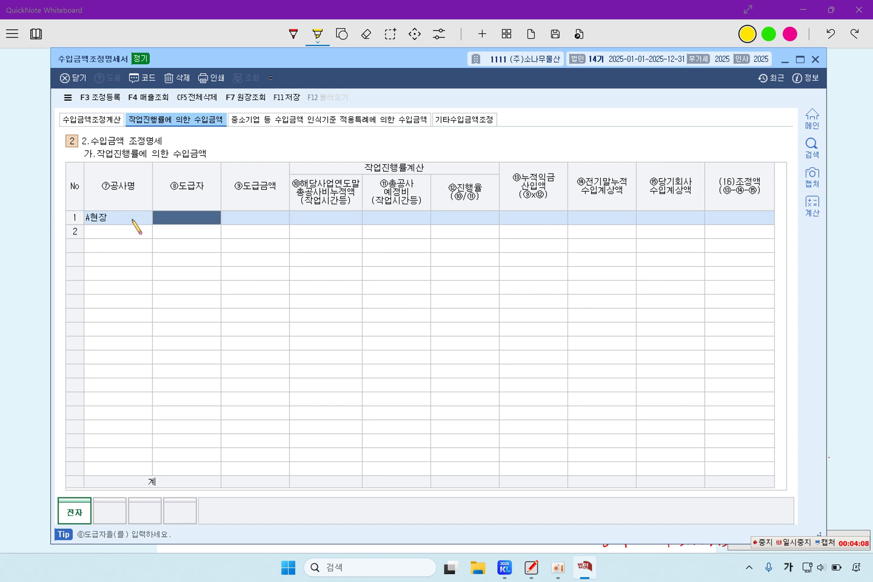
pyautogui.write('(주)')
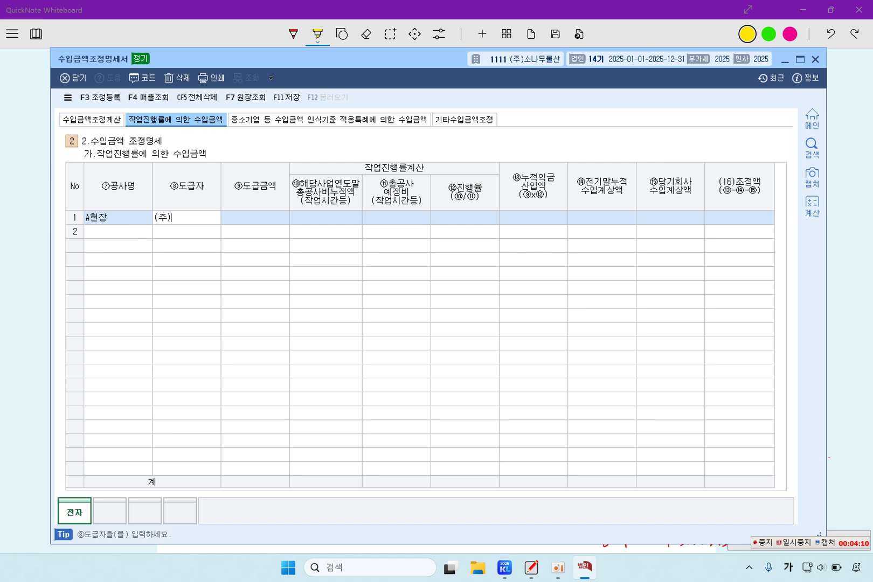
pyautogui.write('삼용')
pyautogui.press('Return')
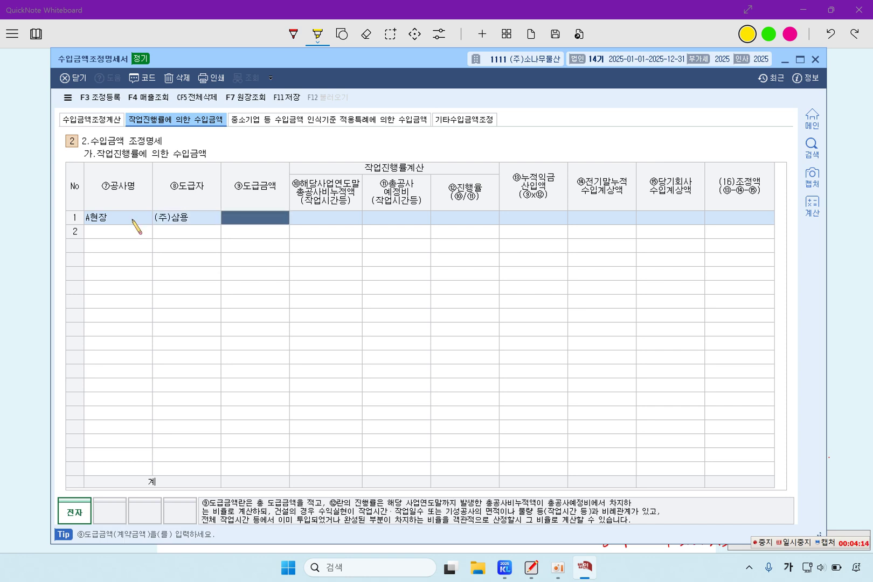
pyautogui.write('1000000000')
pyautogui.press('Return')
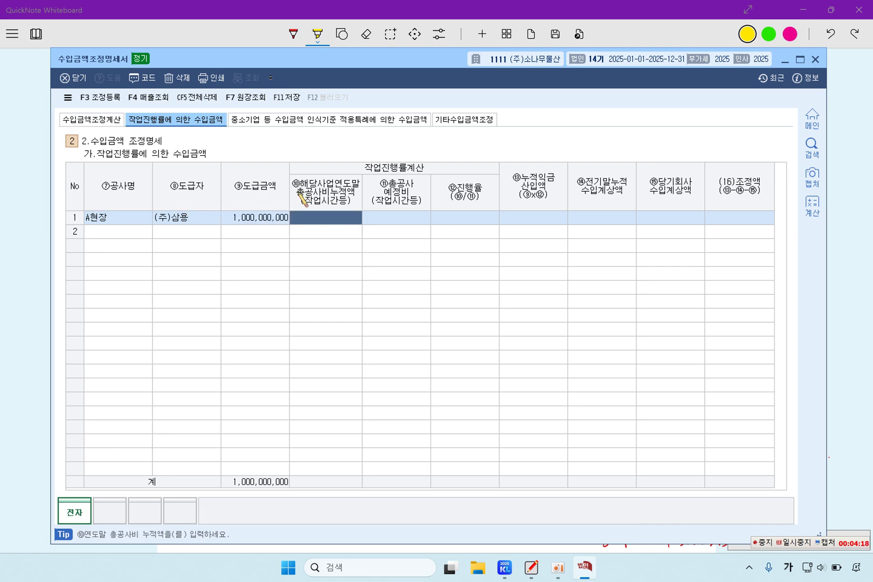
pyautogui.click(27, 264)
# Enter A현장's 600,000,000 cumulative construction cost and 800,000,000 estimated total cost
pyautogui.moveTo(257, 313); pyautogui.dragTo(445, 312)
pyautogui.moveTo(245, 328); pyautogui.dragTo(433, 329)
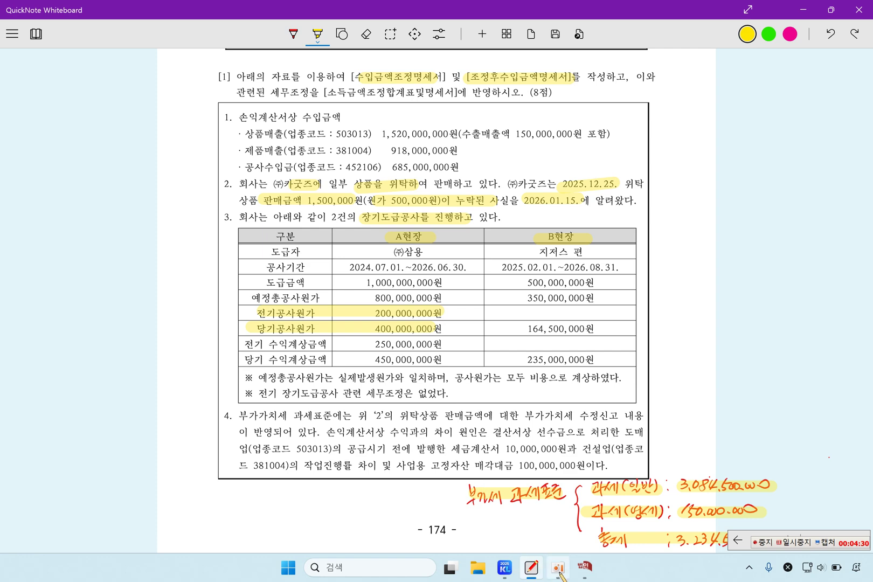
pyautogui.click(584, 567)
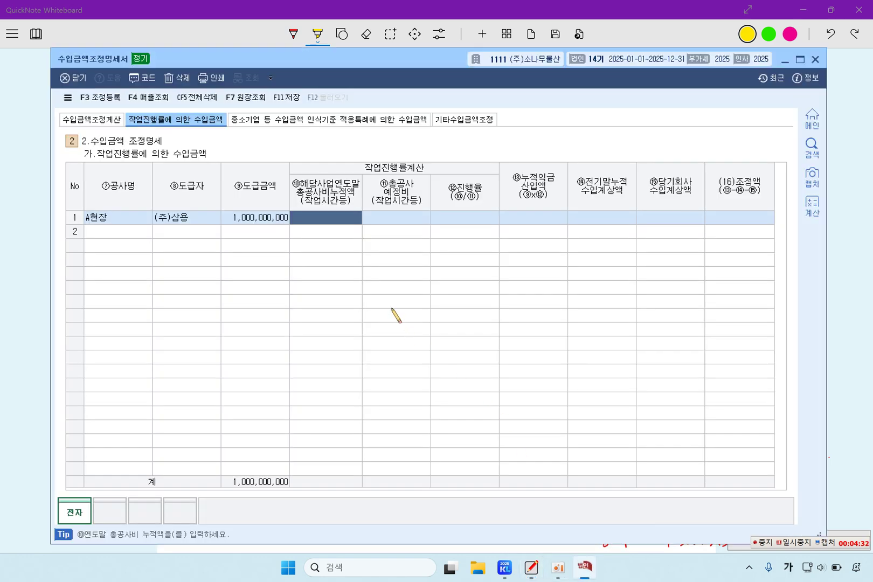
pyautogui.write('600,000,0')
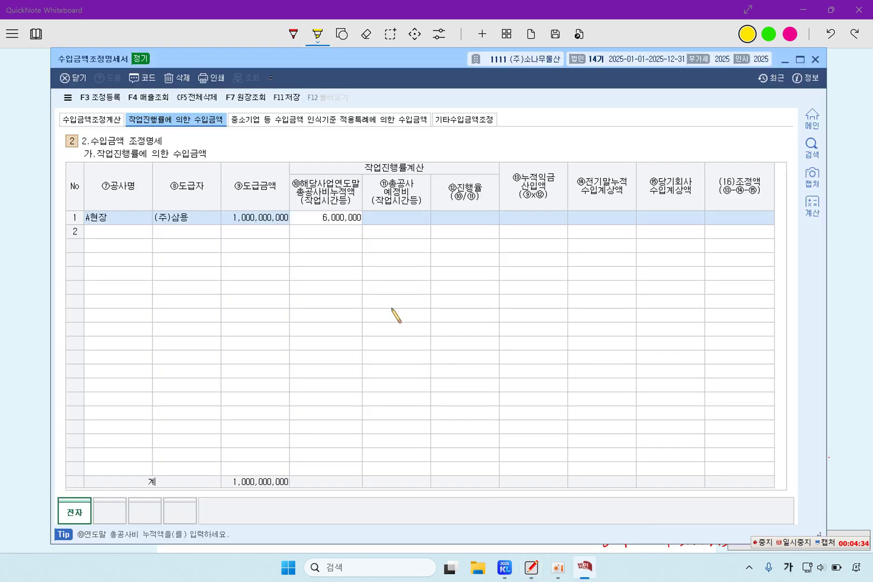
pyautogui.write('00')
pyautogui.press('Return')
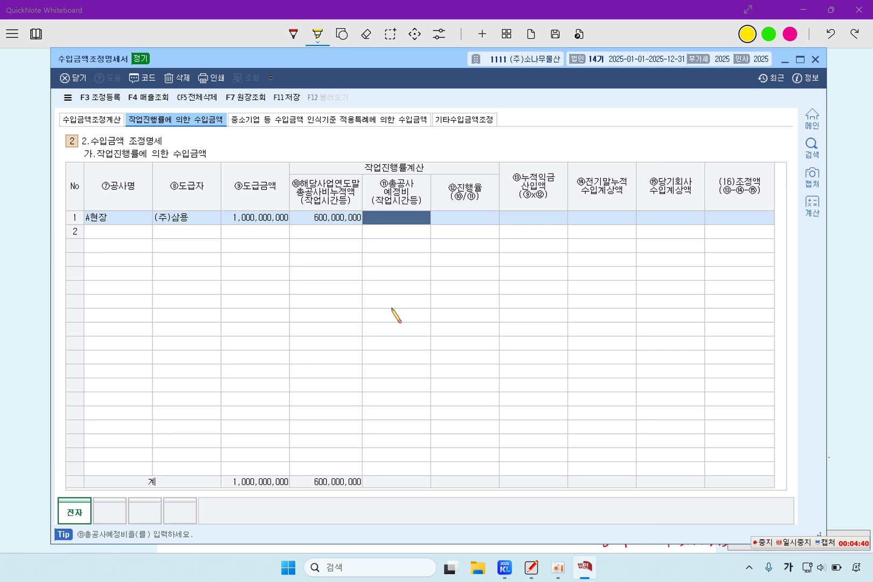
pyautogui.write('800,000,000')
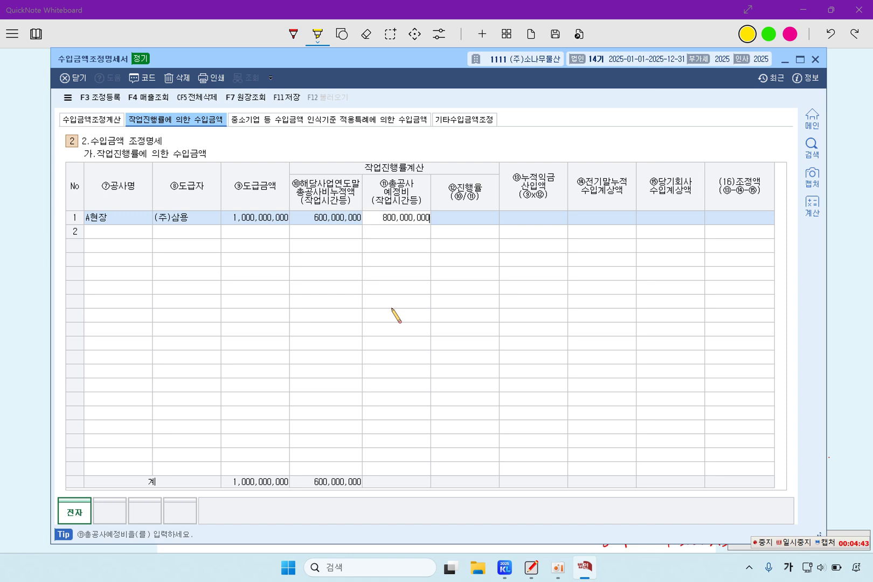
pyautogui.press('Return')
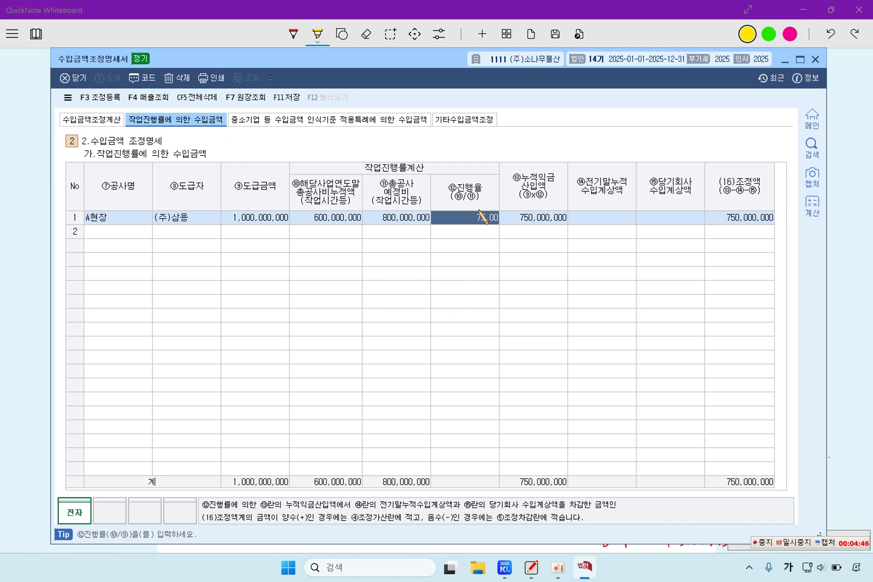
# Enter 250,000,000 as A현장's prior cumulative revenue
pyautogui.click(264, 218)
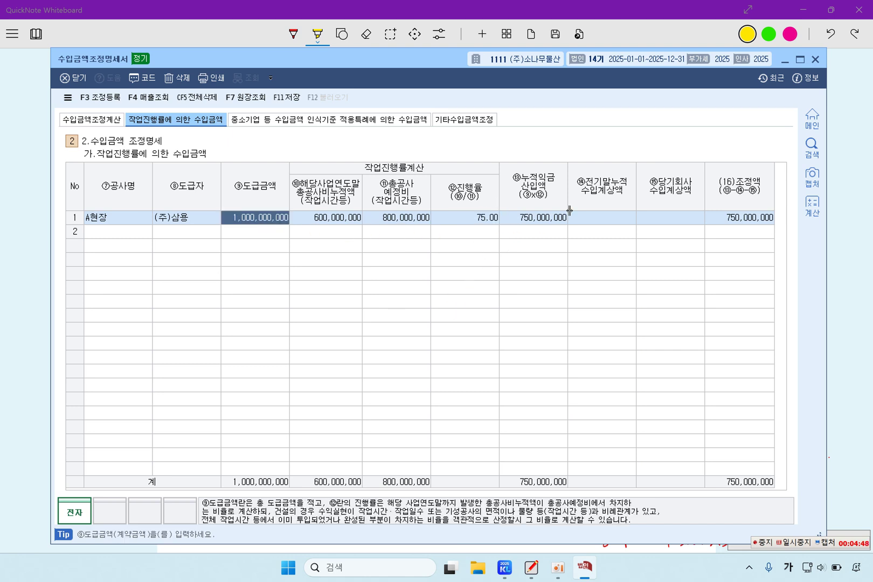
pyautogui.click(539, 219)
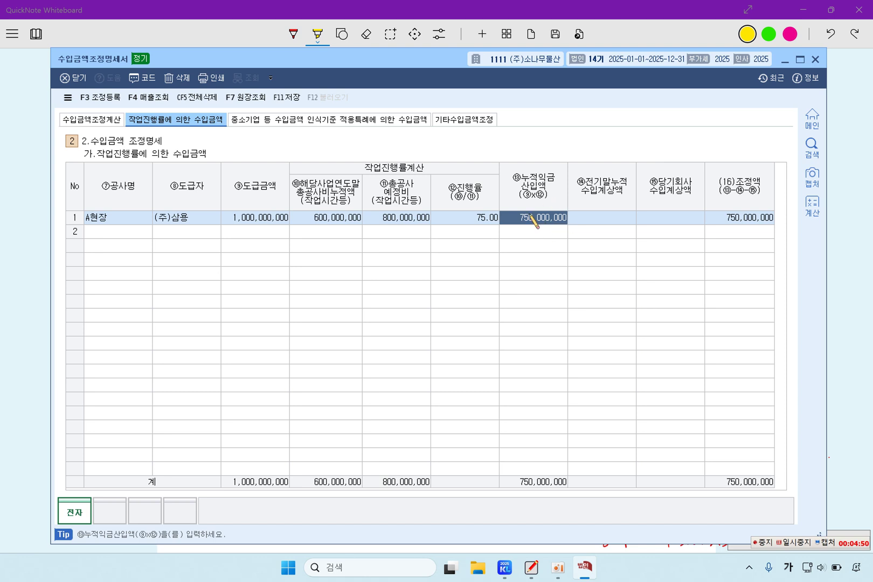
pyautogui.click(805, 544)
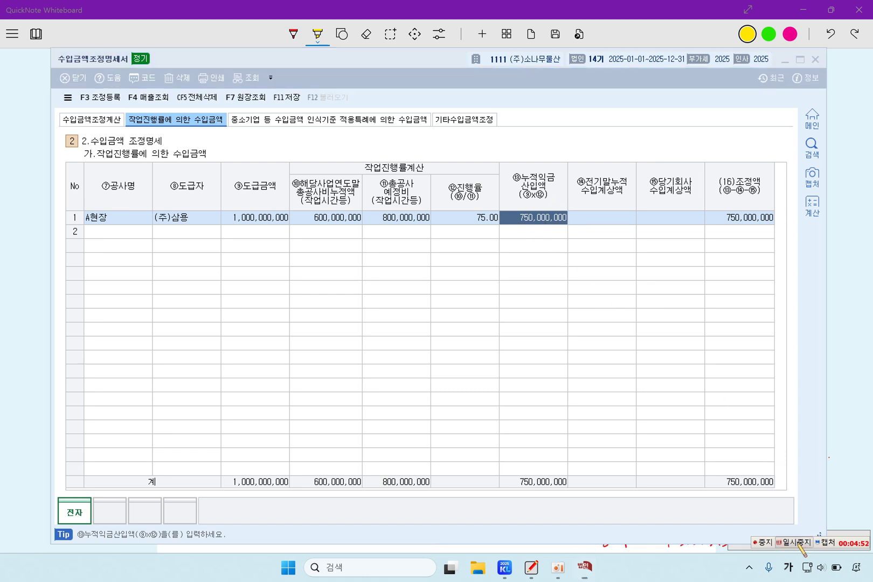
pyautogui.click(619, 221)
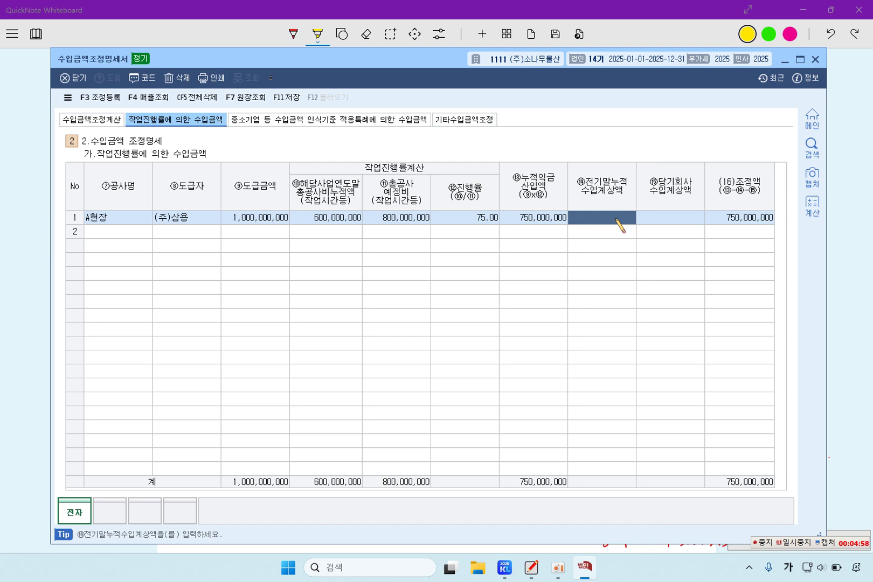
pyautogui.write('250,000,000')
pyautogui.press('Return')
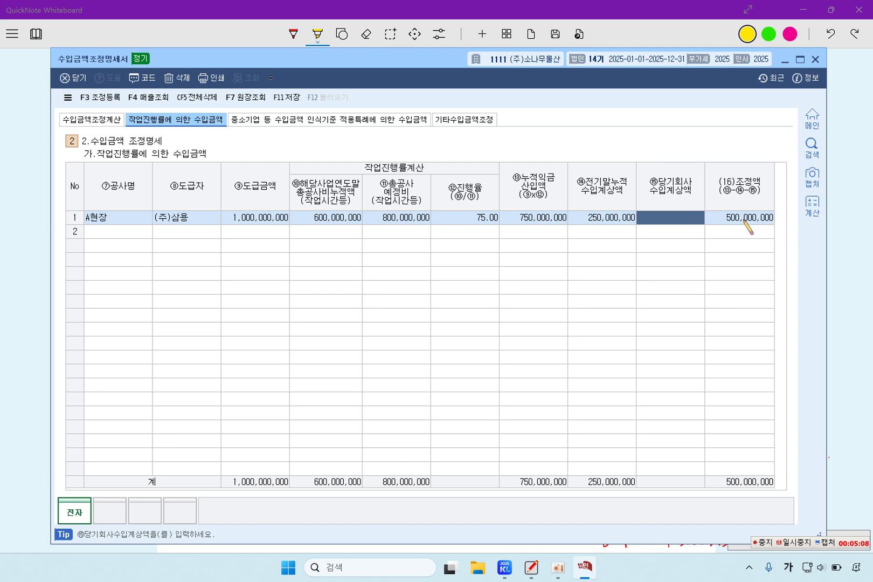
# Enter A현장's 450,000,000 current-year booked revenue, giving the 50,000,000 adjustment
pyautogui.click(844, 253)
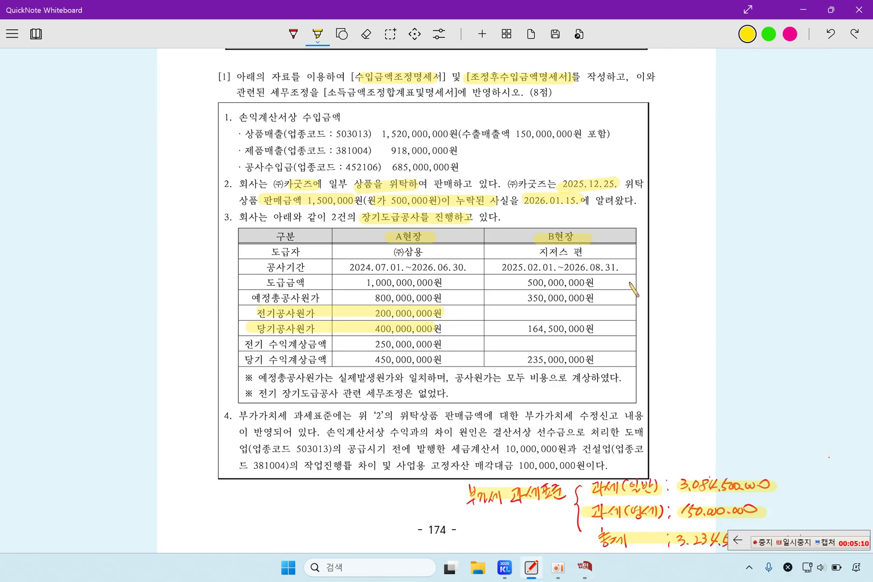
pyautogui.moveTo(370, 359); pyautogui.dragTo(441, 360)
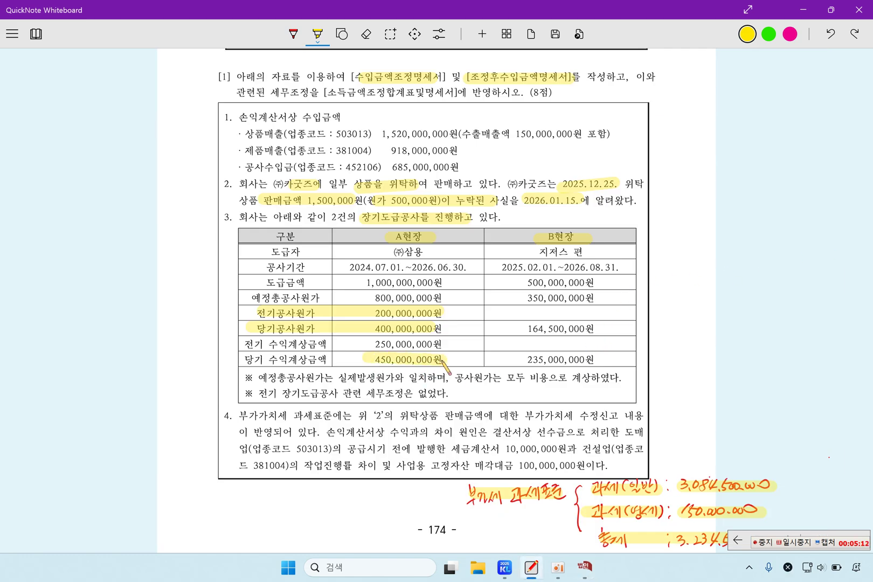
pyautogui.click(587, 568)
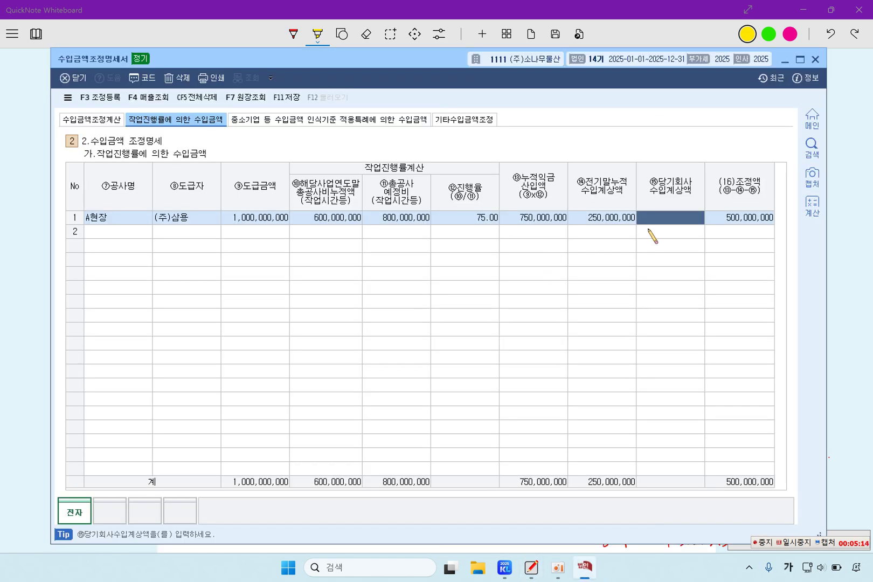
pyautogui.write('450,000,000')
pyautogui.press('Return')
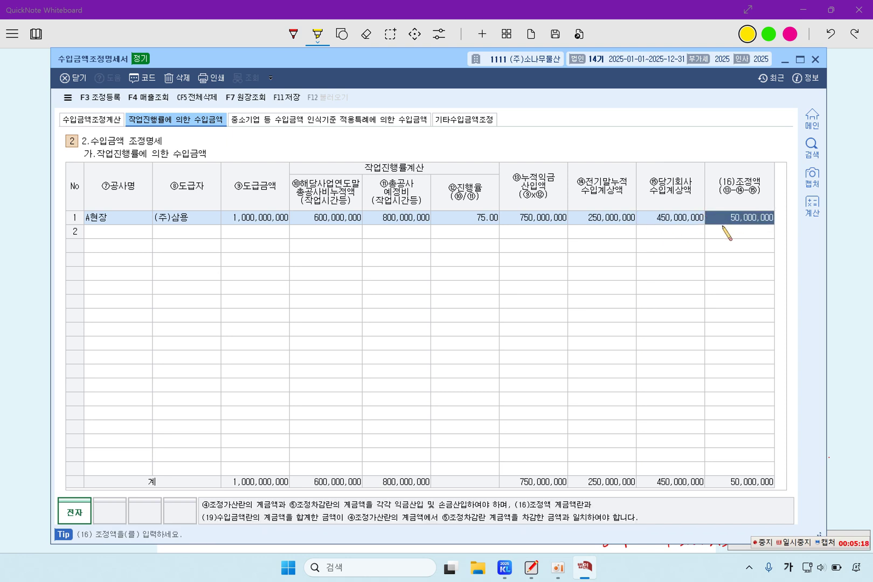
pyautogui.press('Return')
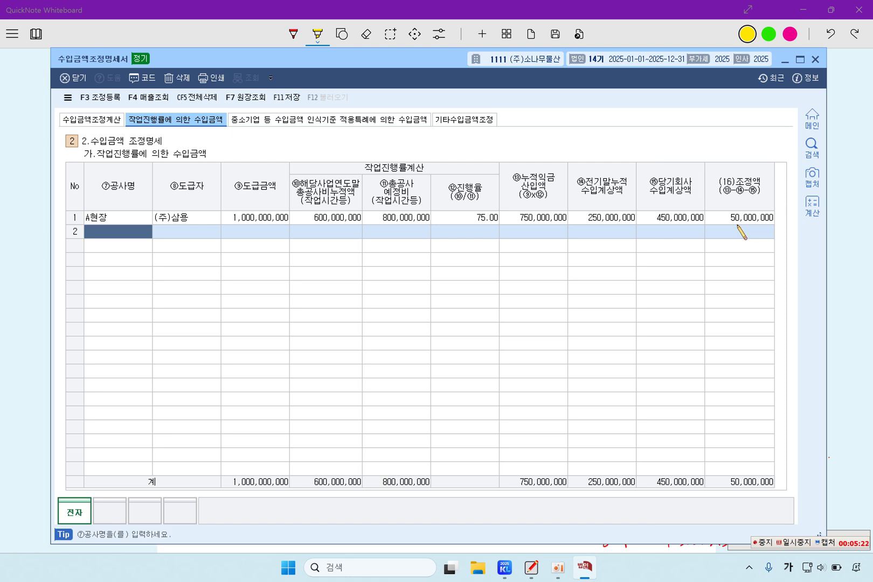
# Add 공사미수금과소 50,000,000 to 익금산입 with 유보발생 disposition in 조정등록
pyautogui.click(737, 222)
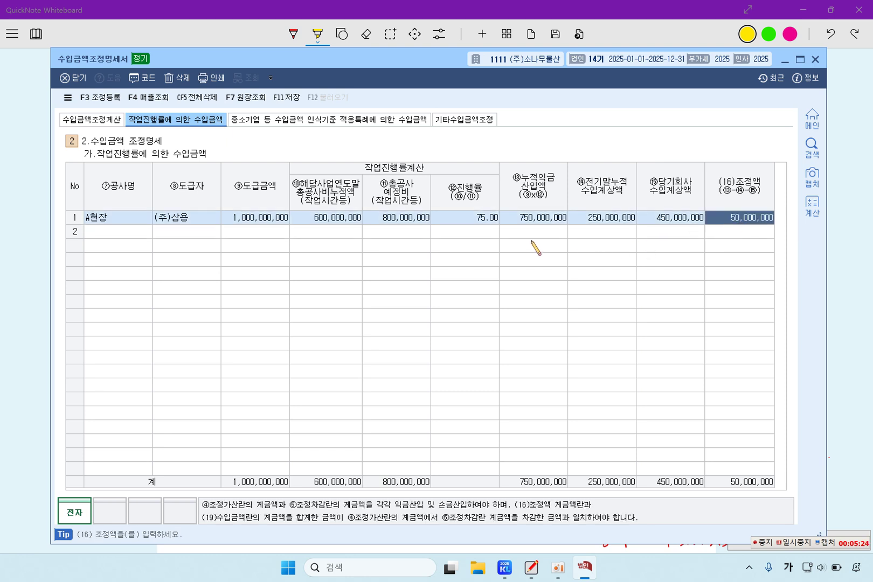
pyautogui.click(111, 101)
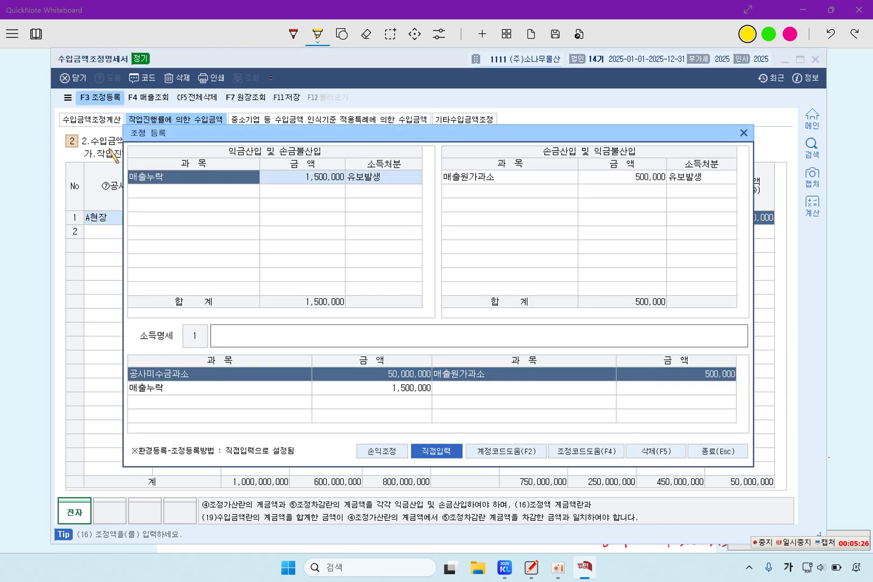
pyautogui.click(240, 389)
pyautogui.click(248, 377)
pyautogui.moveTo(246, 364); pyautogui.dragTo(186, 196)
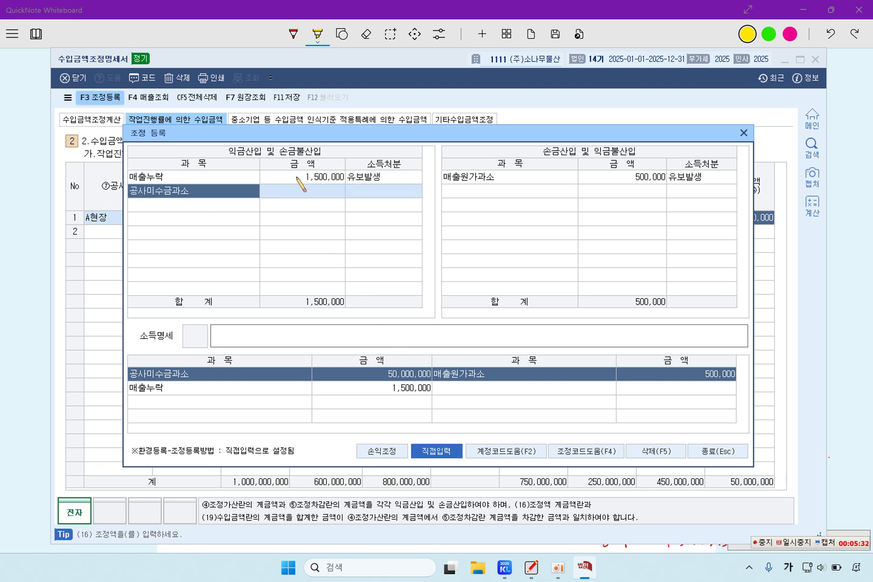
pyautogui.click(311, 196)
pyautogui.write('50000000')
pyautogui.click(366, 194)
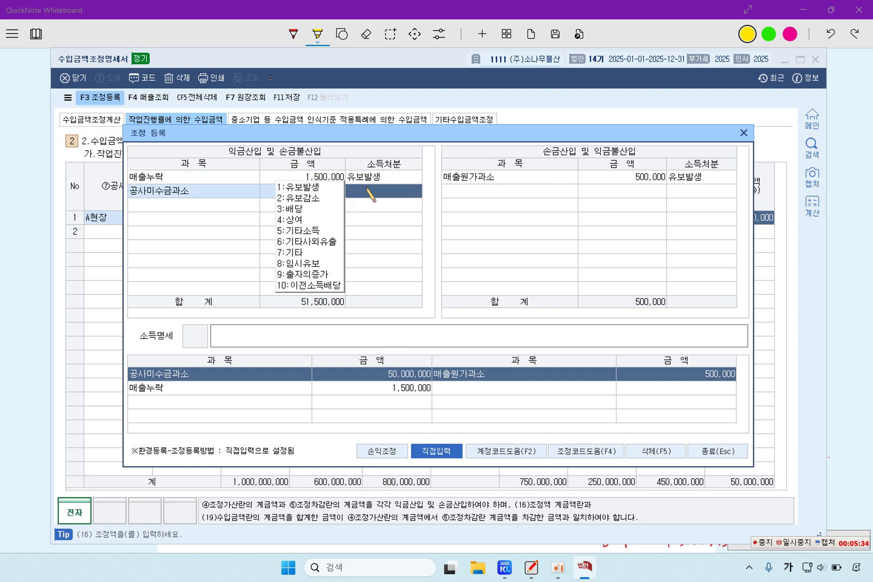
pyautogui.click(321, 188)
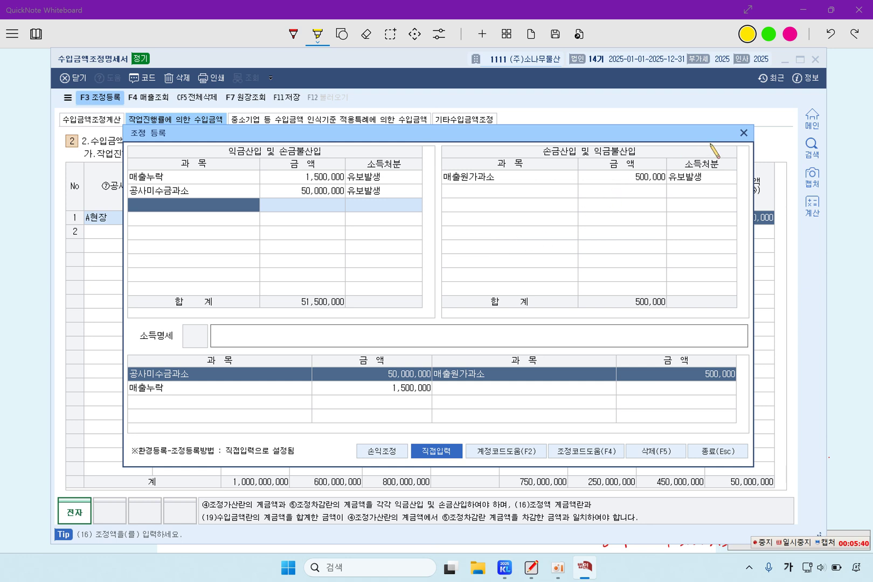
pyautogui.click(744, 133)
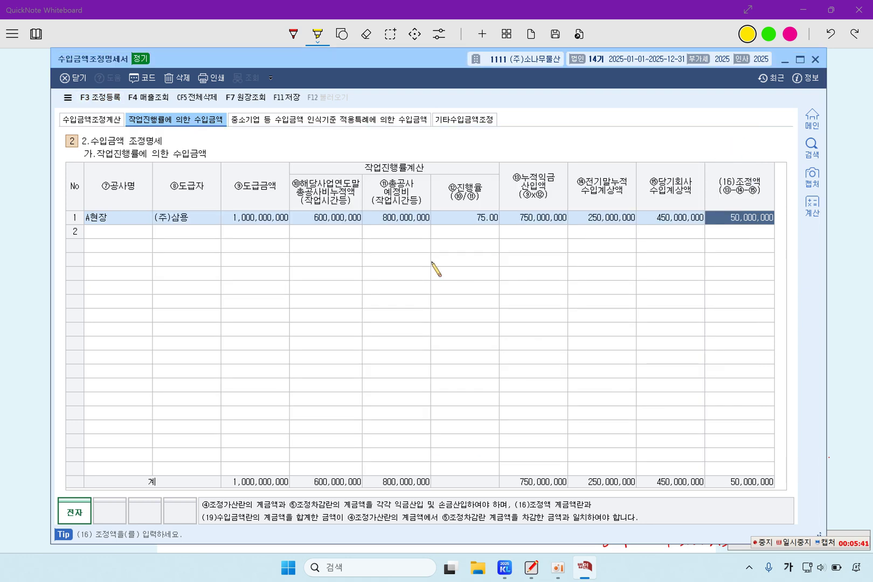
# Add a B현장 row with its client and a 500,000,000 contract amount
pyautogui.click(117, 232)
pyautogui.press('Hangul')
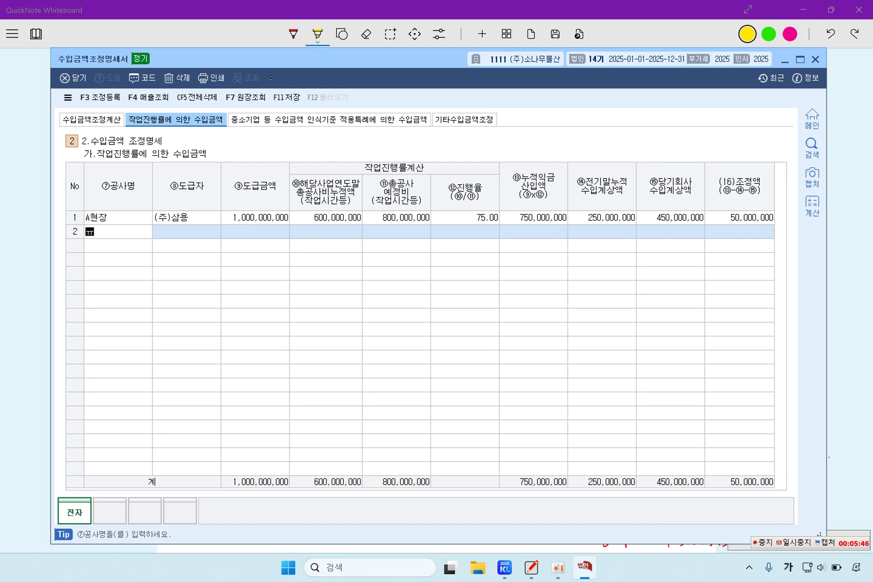
pyautogui.write('B현장')
pyautogui.press('Return')
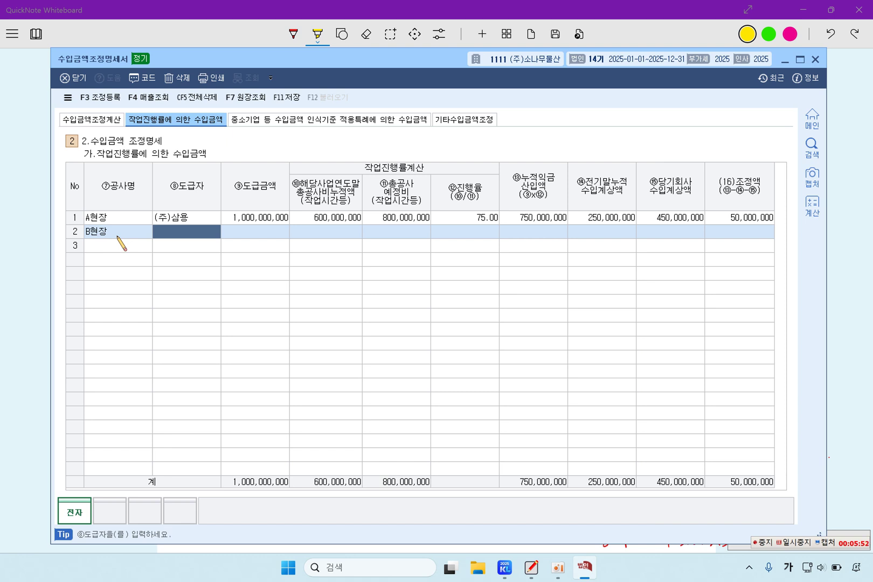
pyautogui.write('지저스 편')
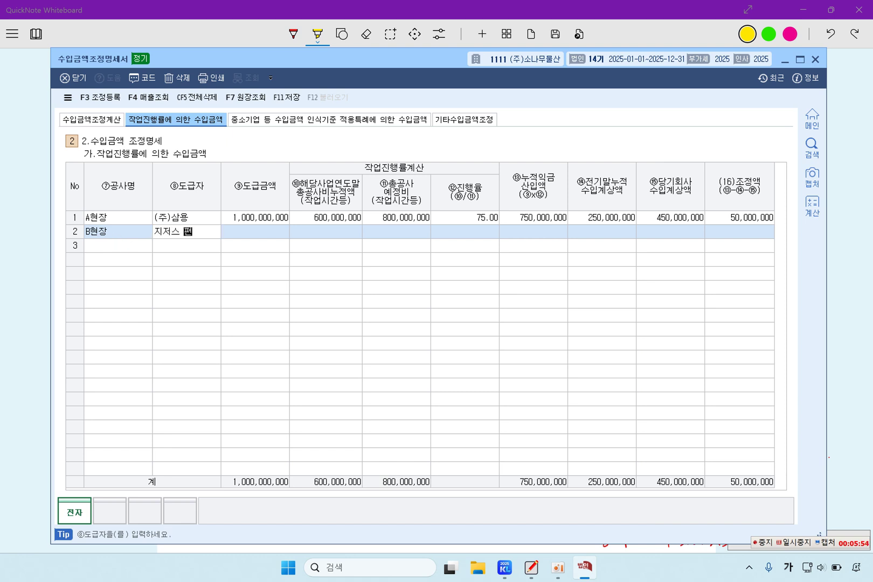
pyautogui.press('Return')
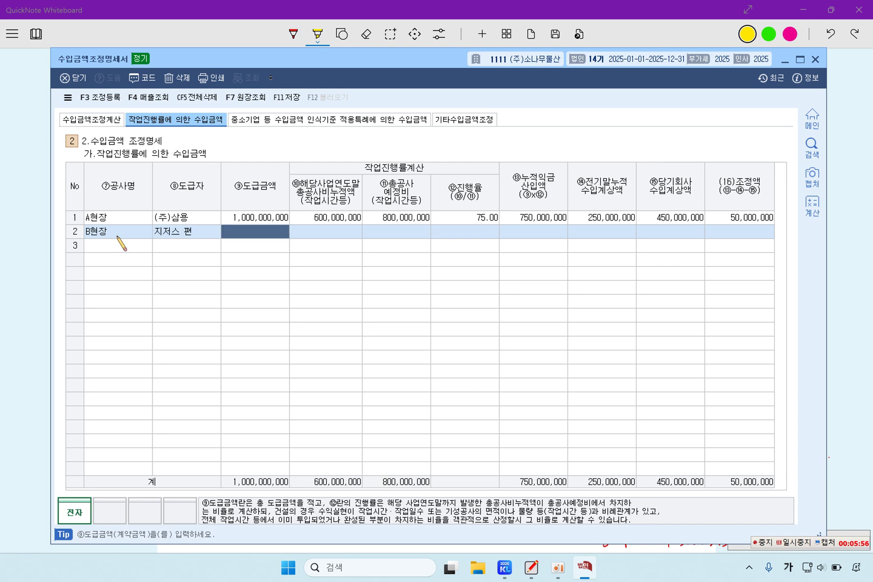
pyautogui.write('500,000,000')
pyautogui.press('Return')
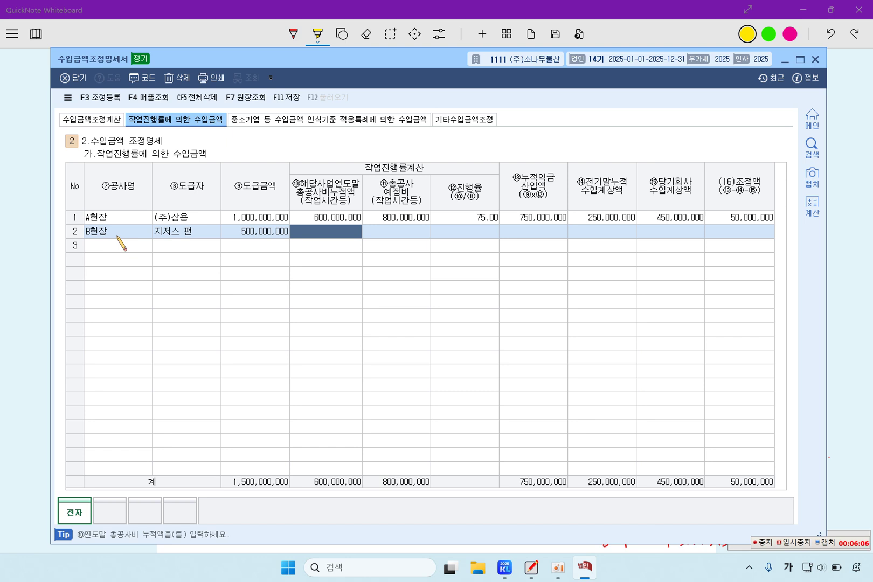
# Enter B현장's cumulative cost 164,500,000 and estimated total cost 350,000,000 from the problem
pyautogui.click(44, 327)
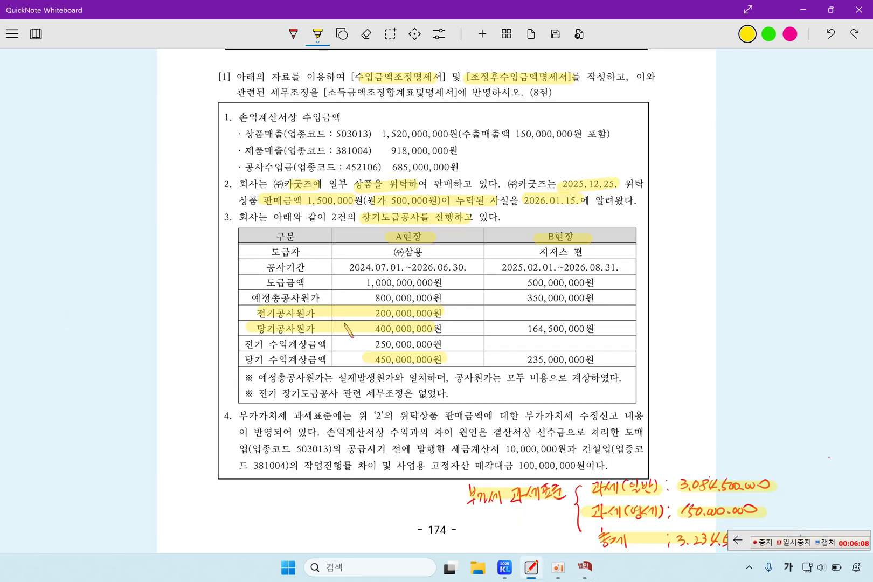
pyautogui.moveTo(526, 329); pyautogui.dragTo(603, 329)
pyautogui.moveTo(529, 311); pyautogui.dragTo(595, 311)
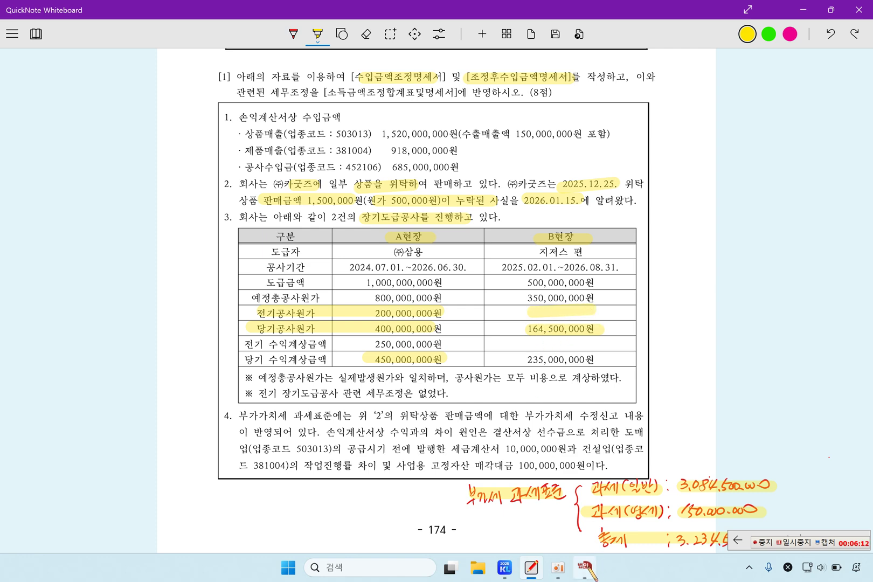
pyautogui.click(585, 567)
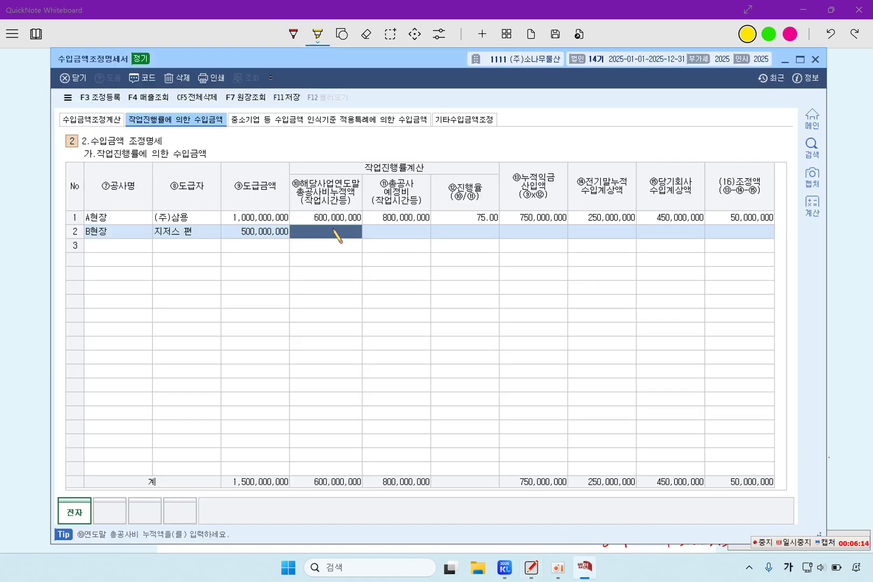
pyautogui.write('16')
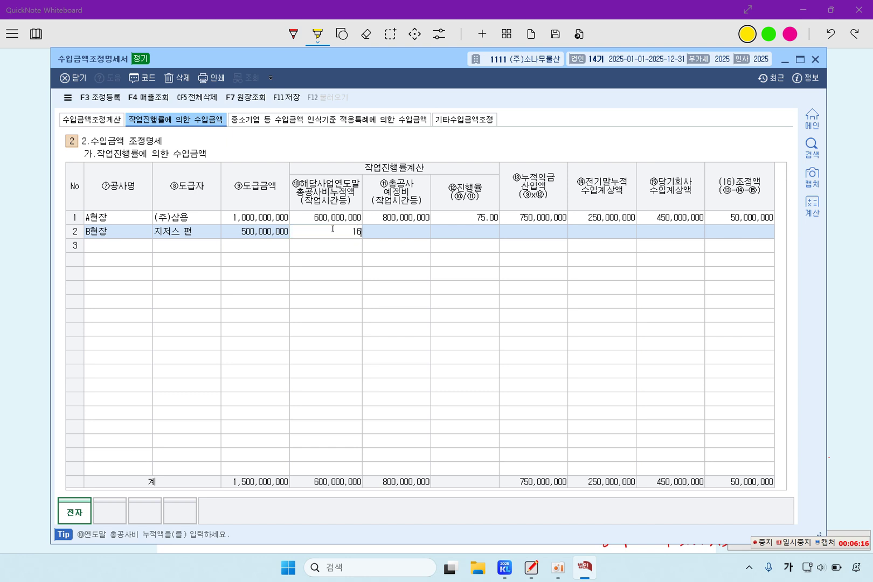
pyautogui.write('4,500,000')
pyautogui.press('Return')
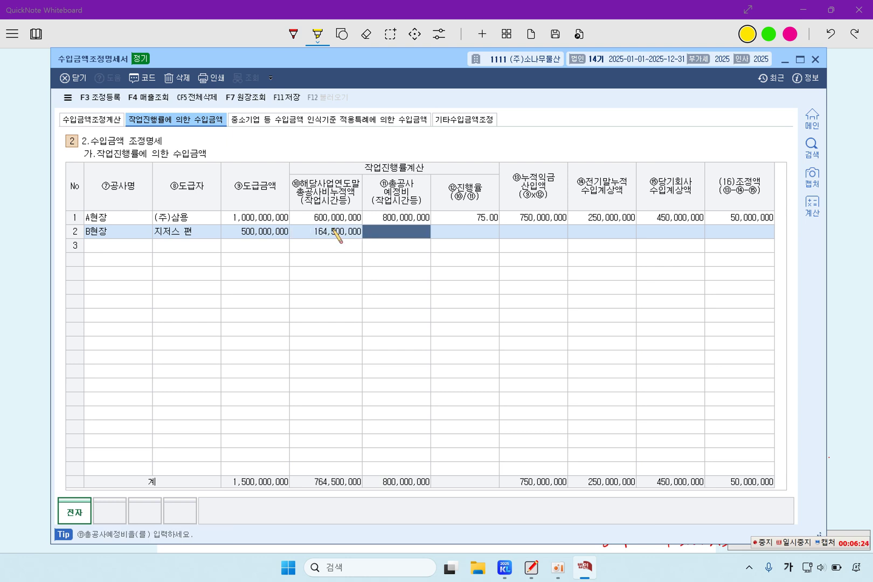
pyautogui.write('350,000,000')
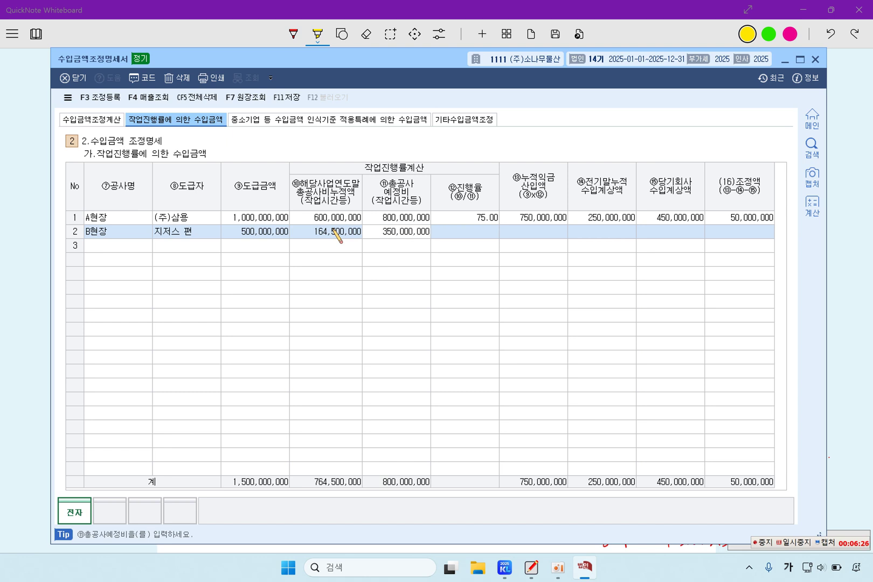
pyautogui.press('Return')
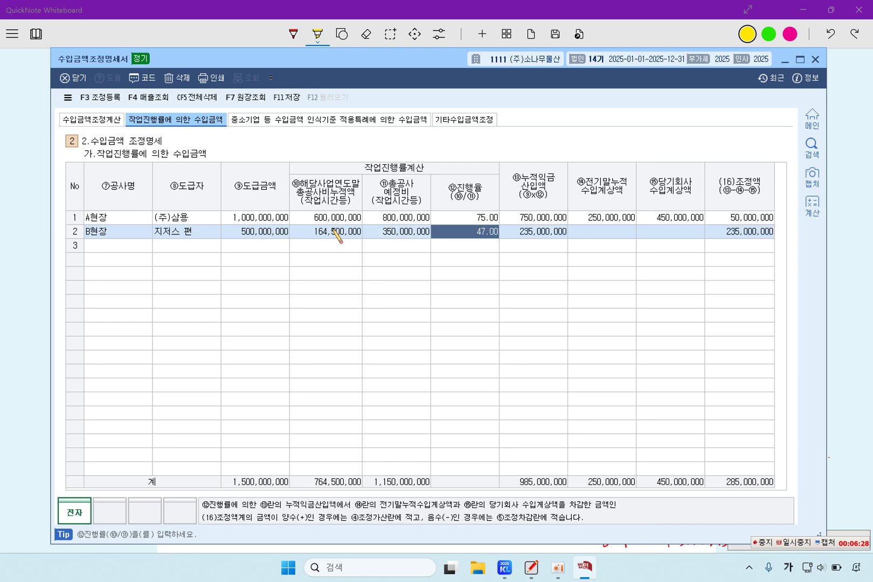
# Record 235,000,000 as B현장's current-year recognized revenue in ⑮, finishing the row
pyautogui.press('Return')
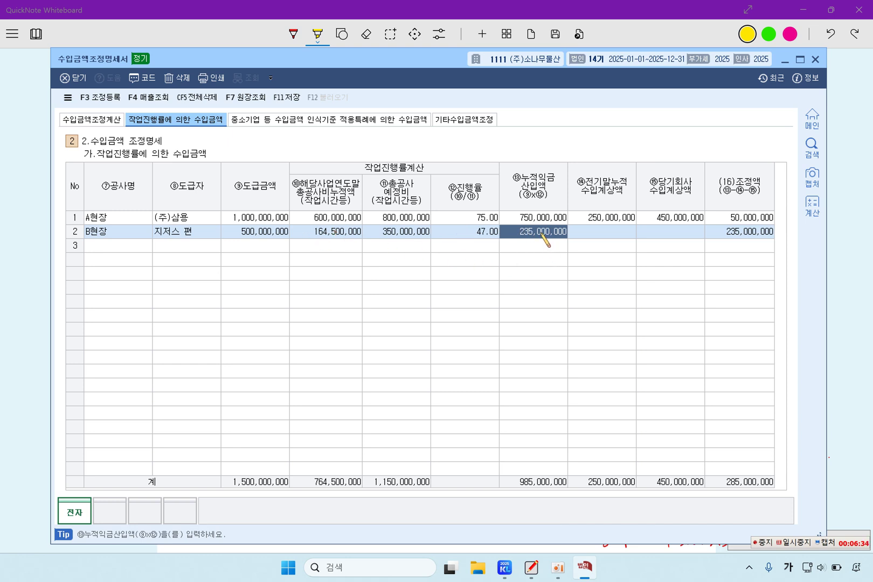
pyautogui.click(598, 237)
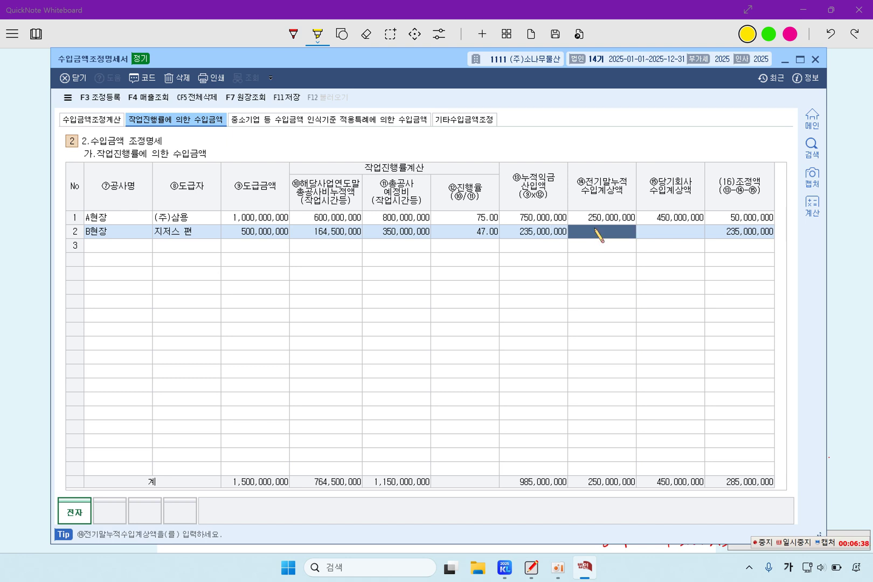
pyautogui.click(697, 235)
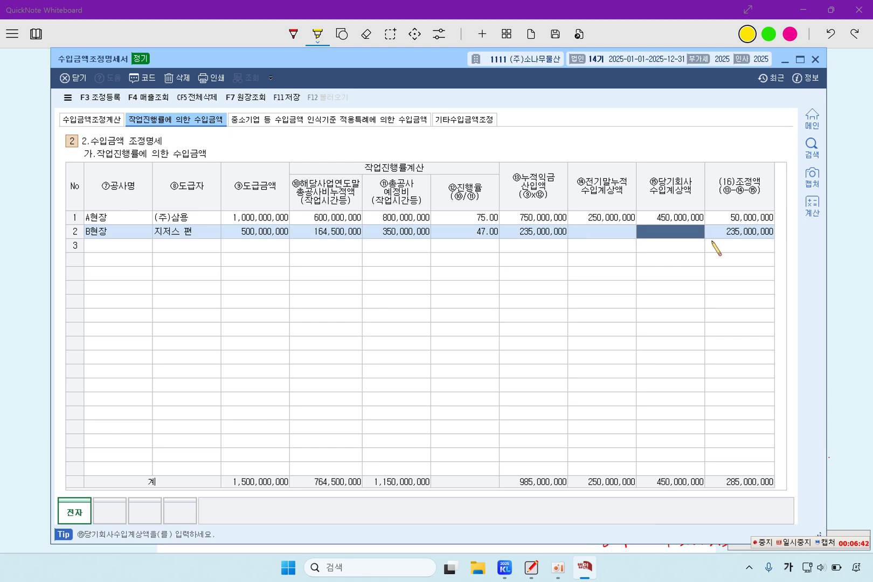
pyautogui.write('235,000,000')
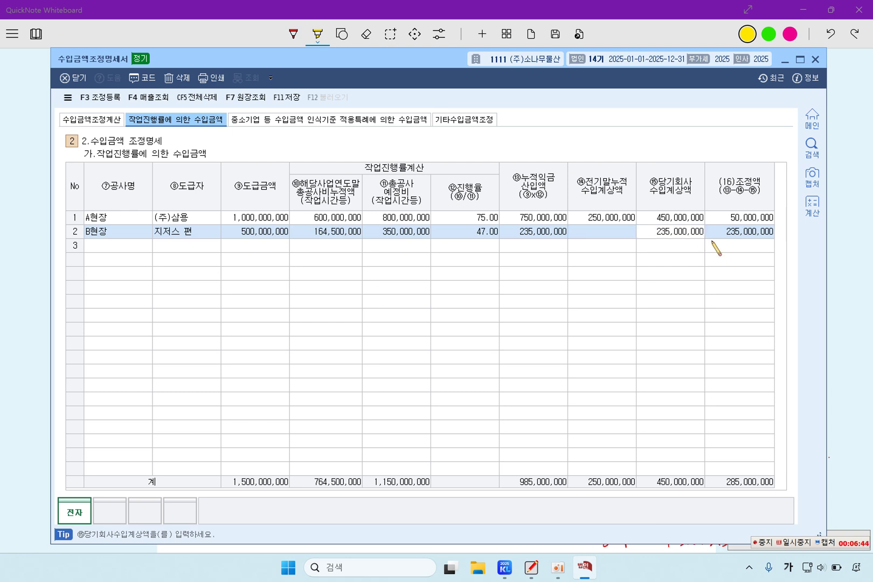
pyautogui.press('Return')
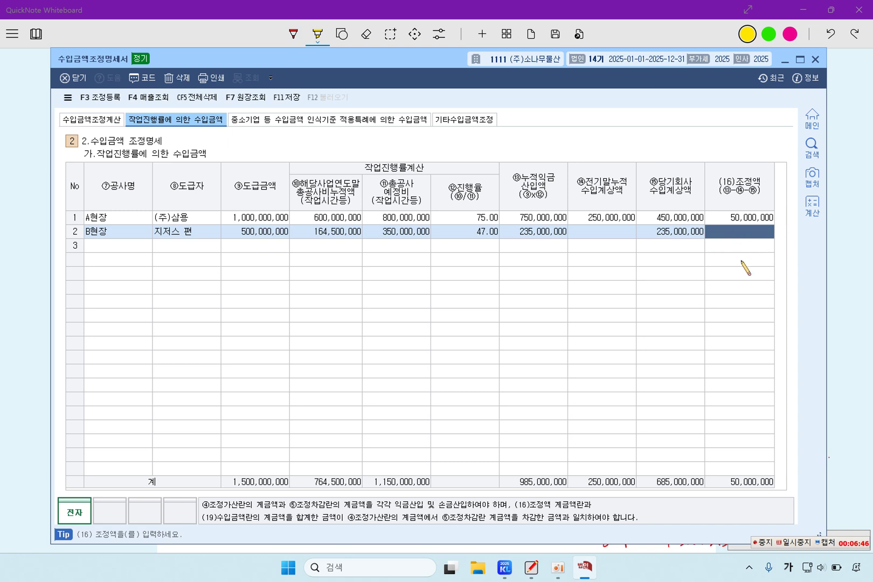
pyautogui.press('Return')
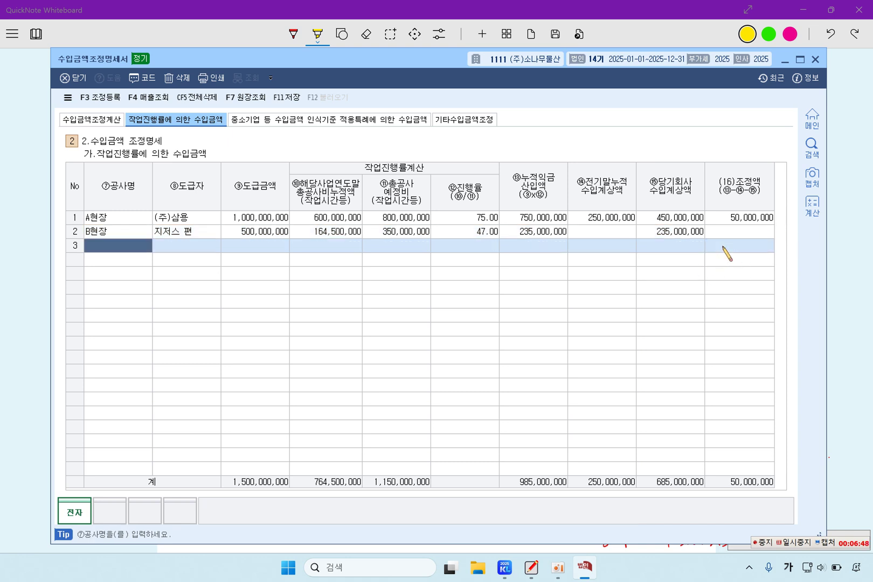
# Review the 50,000,000 and 1,500,000 revenue additions and the 500,000 other-revenue matching cost
pyautogui.click(98, 121)
pyautogui.click(454, 209)
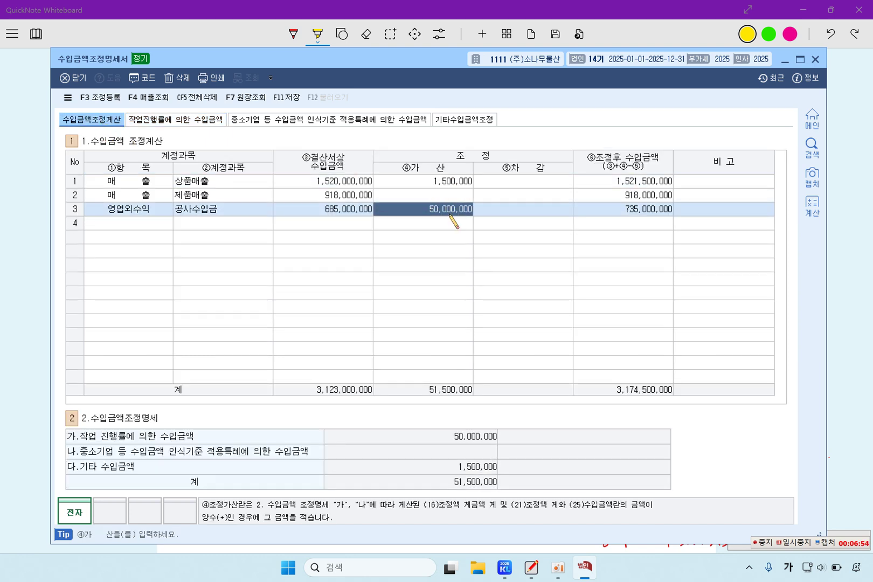
pyautogui.click(455, 182)
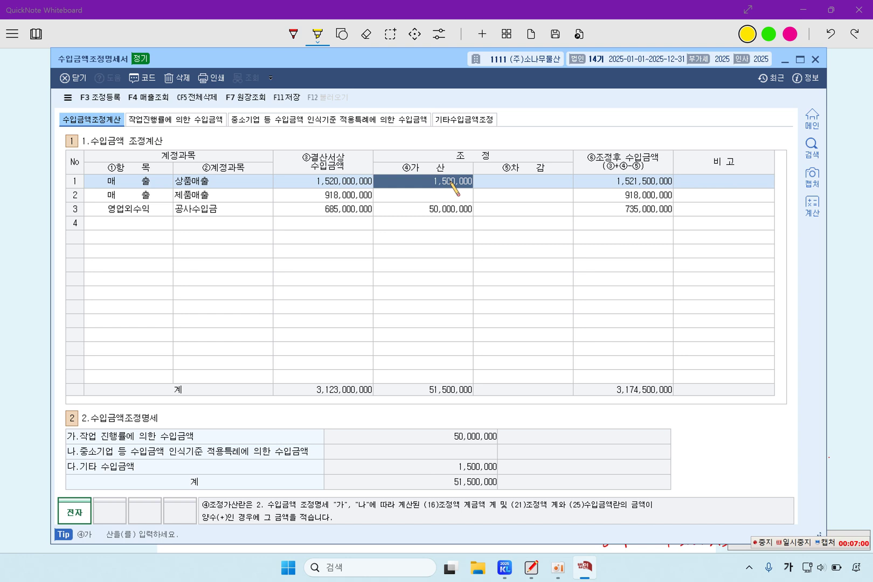
pyautogui.click(205, 121)
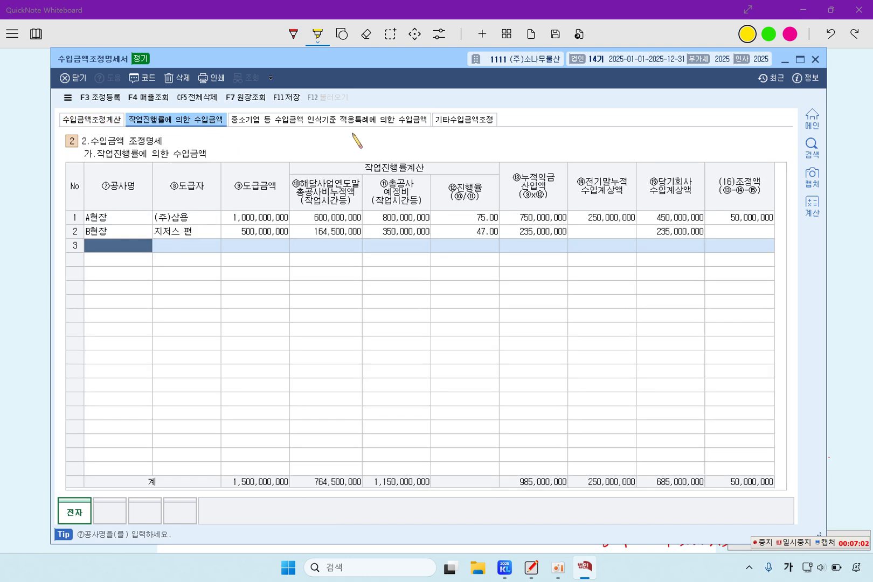
pyautogui.click(457, 123)
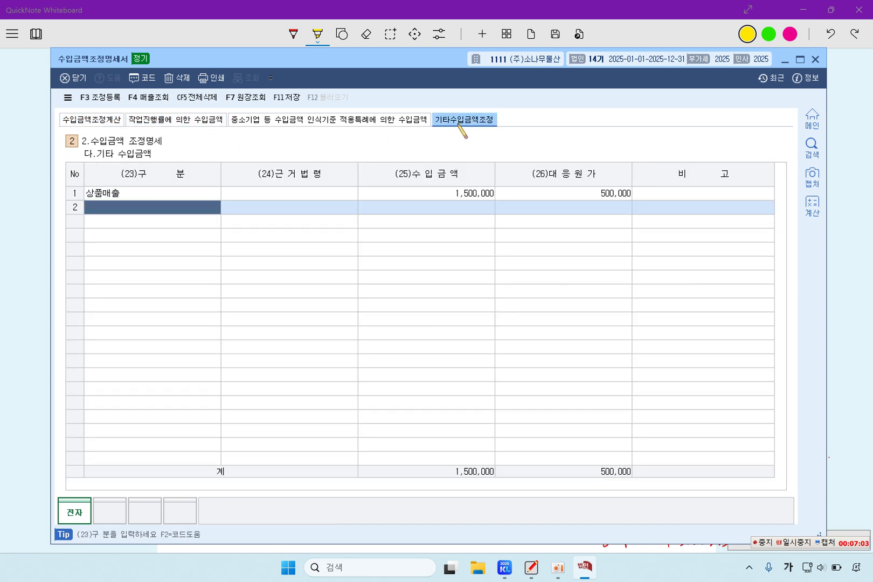
pyautogui.click(483, 193)
pyautogui.click(545, 196)
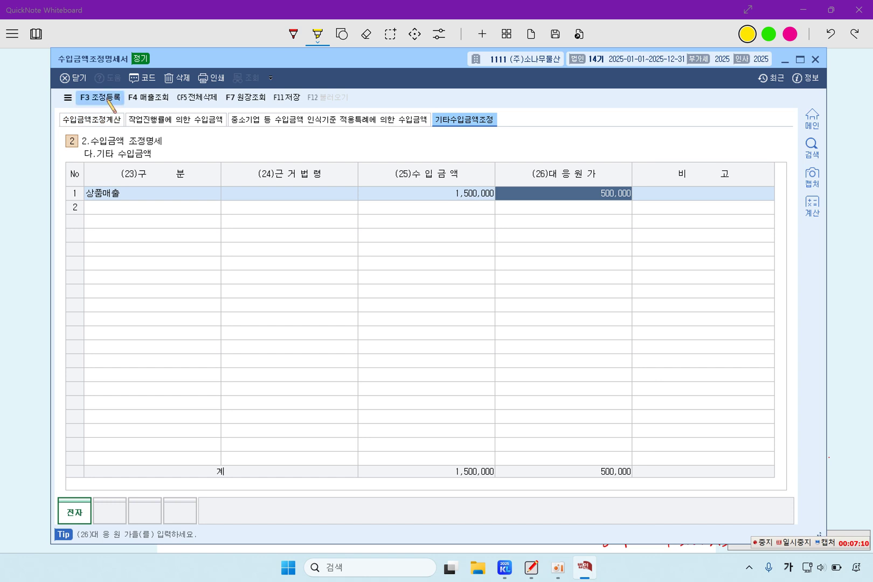
# Check the registered adjustments list with F3, then save the statement
pyautogui.press('F3')
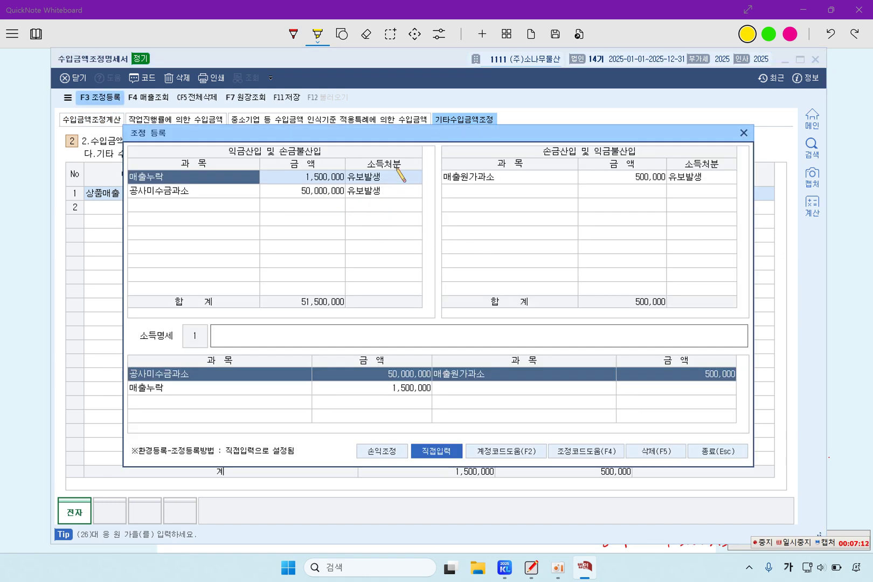
pyautogui.click(738, 451)
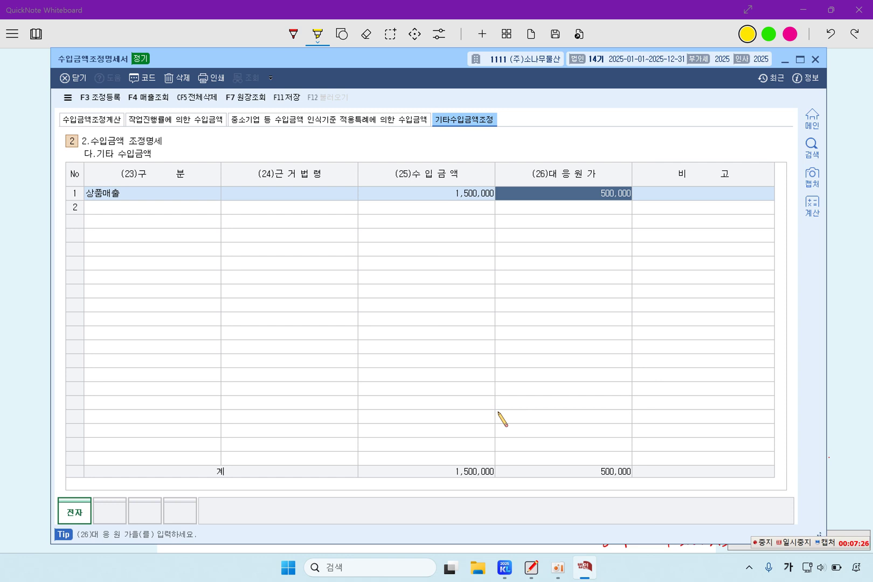
pyautogui.click(287, 97)
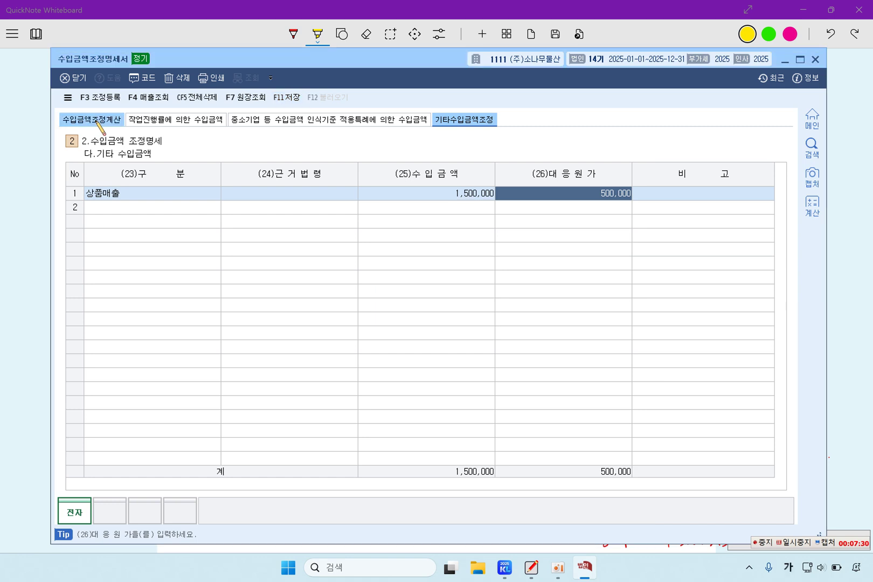
# Close 수입금액조정명세서 and open 조정후수입금액명세서 from the KcLep main menu
pyautogui.click(97, 123)
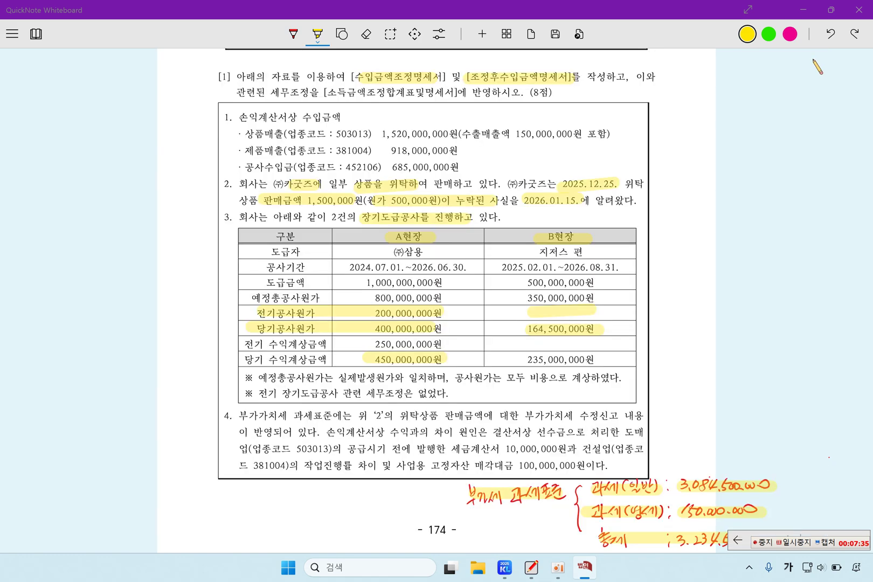
pyautogui.click(815, 60)
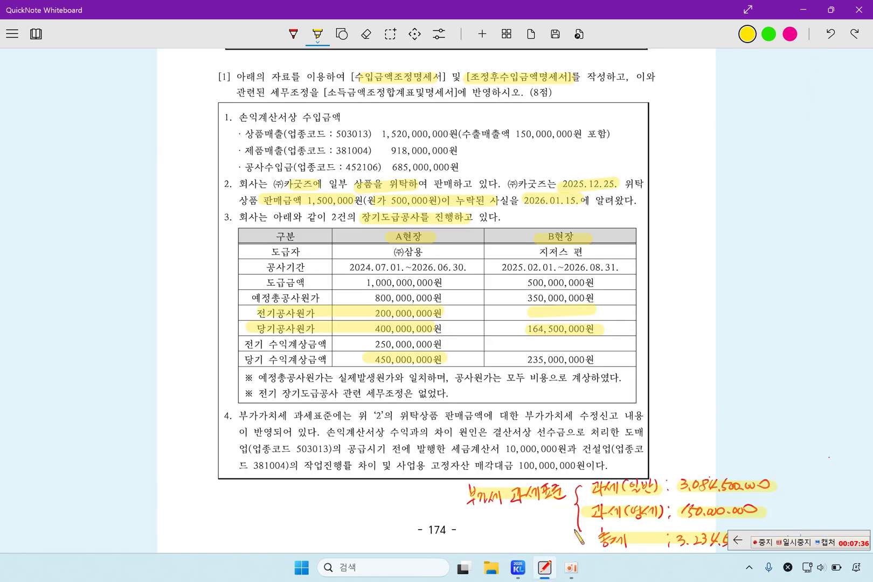
pyautogui.click(518, 568)
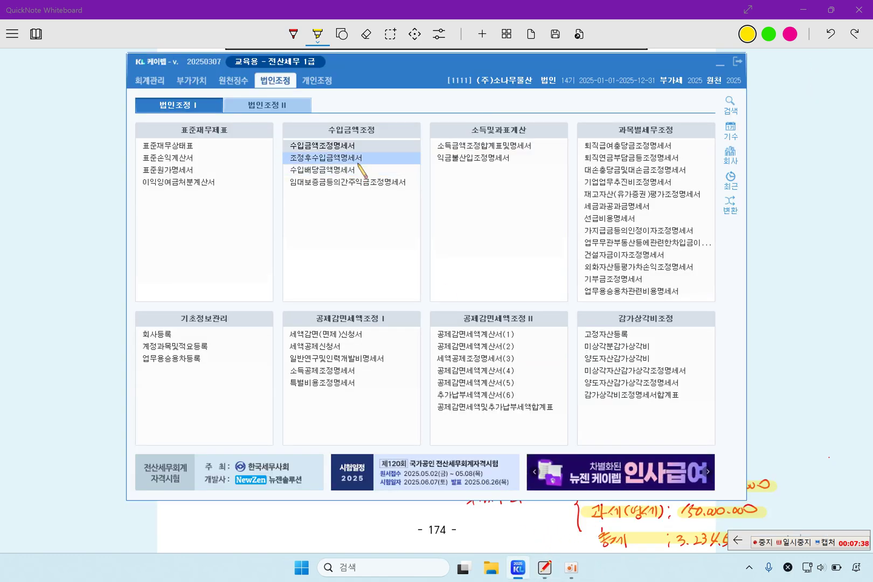
pyautogui.click(356, 157)
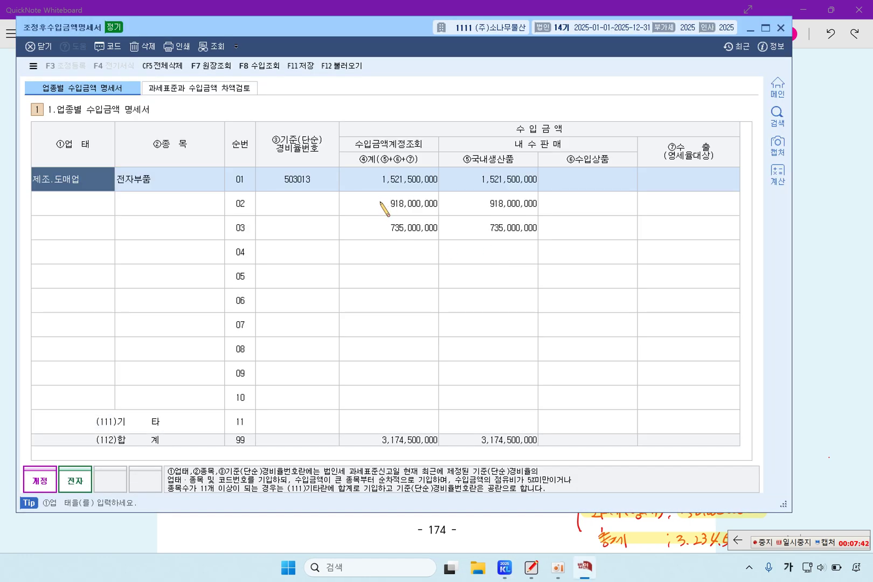
# Enter expense-rate code 381004 on row 02 and 452106 on row 03
pyautogui.click(327, 209)
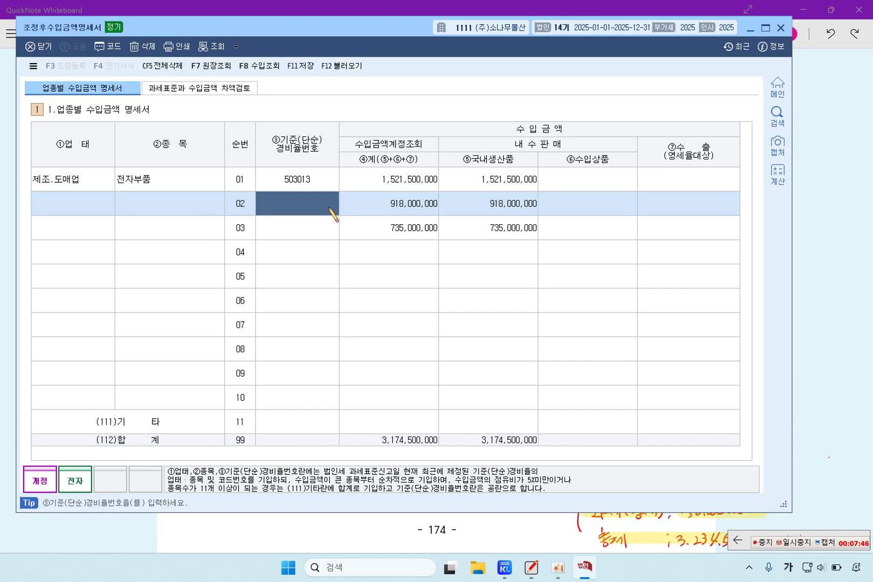
pyautogui.write('3')
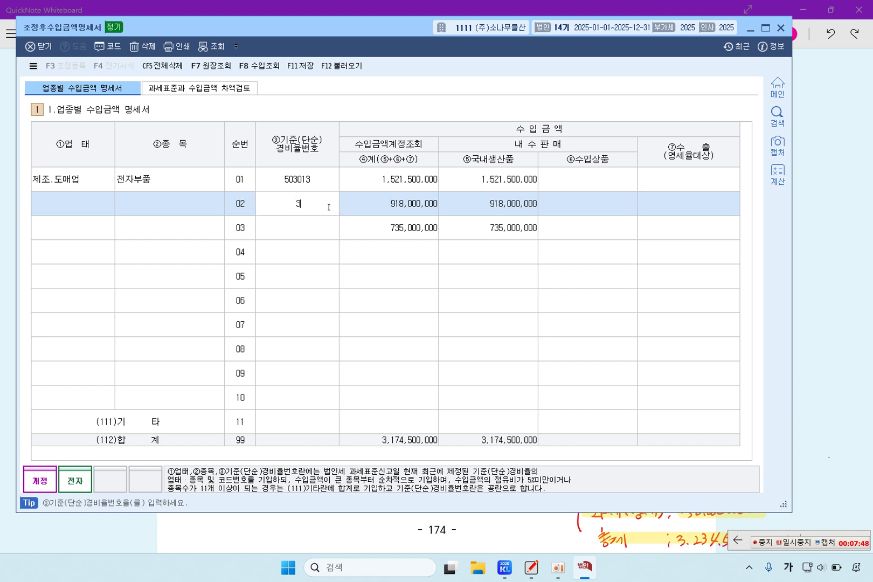
pyautogui.write('81004')
pyautogui.press('Return')
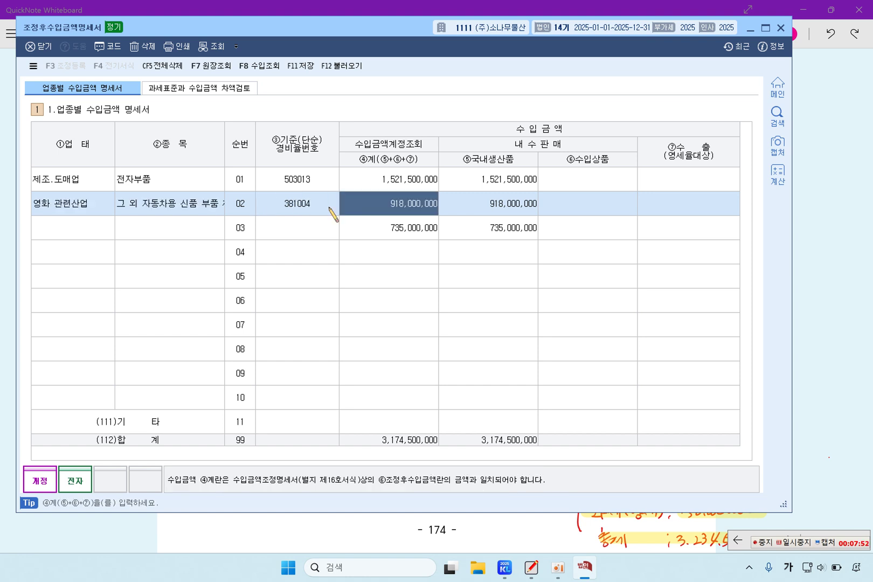
pyautogui.click(300, 237)
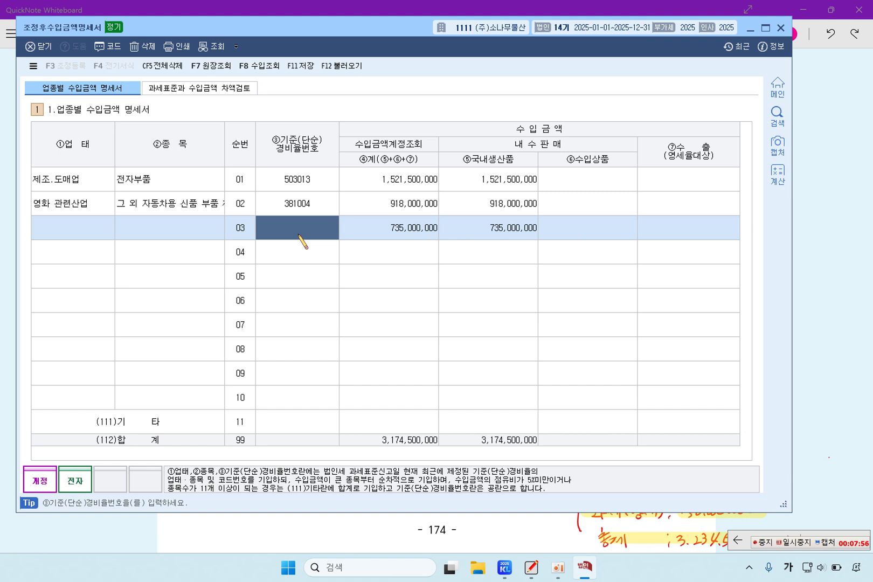
pyautogui.write('4')
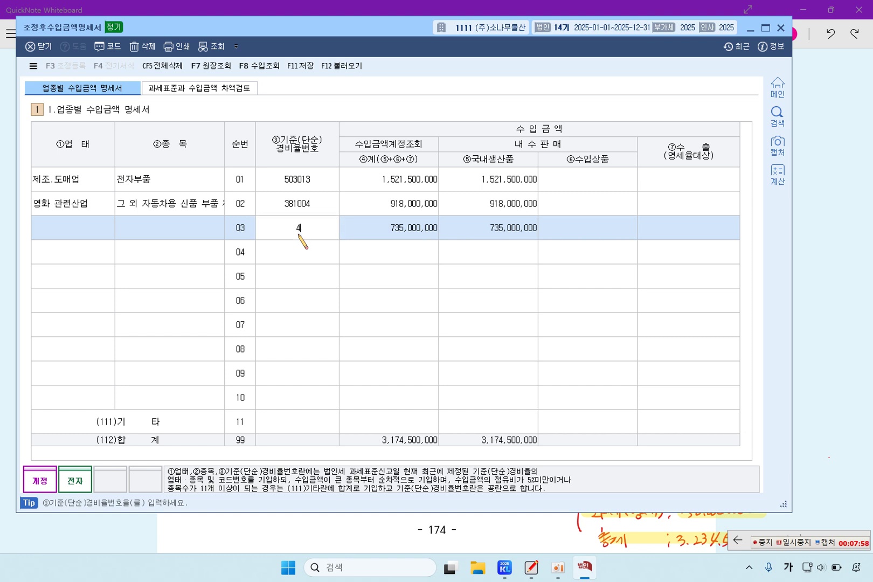
pyautogui.write('52106')
pyautogui.press('Return')
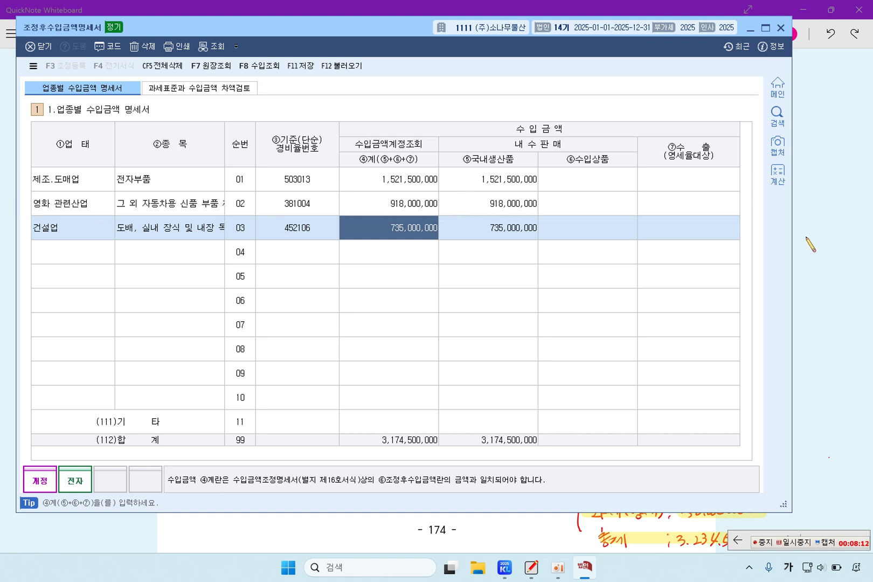
pyautogui.click(832, 239)
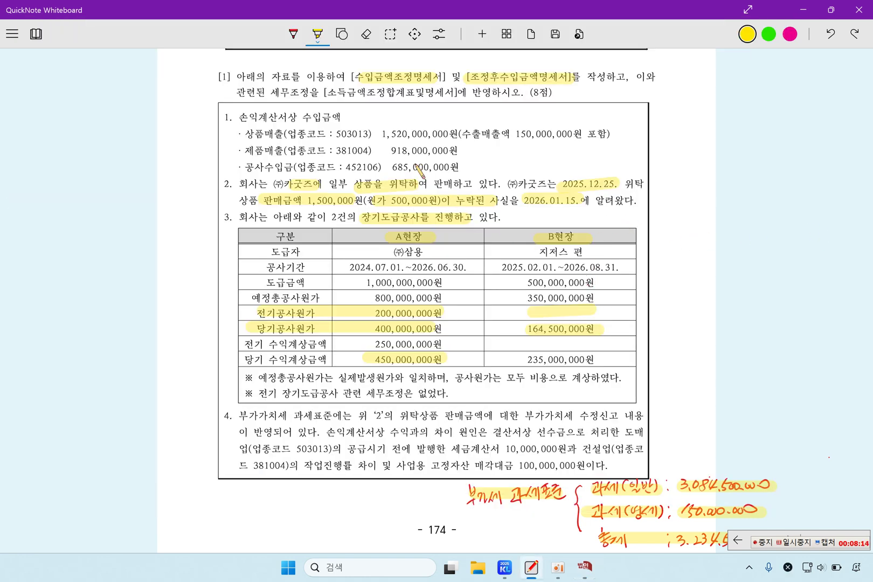
# Set row 01's domestic products amount to 1,371,500,000, checking the 150,000,000 export figure
pyautogui.moveTo(246, 133); pyautogui.dragTo(287, 134)
pyautogui.moveTo(510, 134); pyautogui.dragTo(583, 135)
pyautogui.click(584, 566)
pyautogui.click(717, 201)
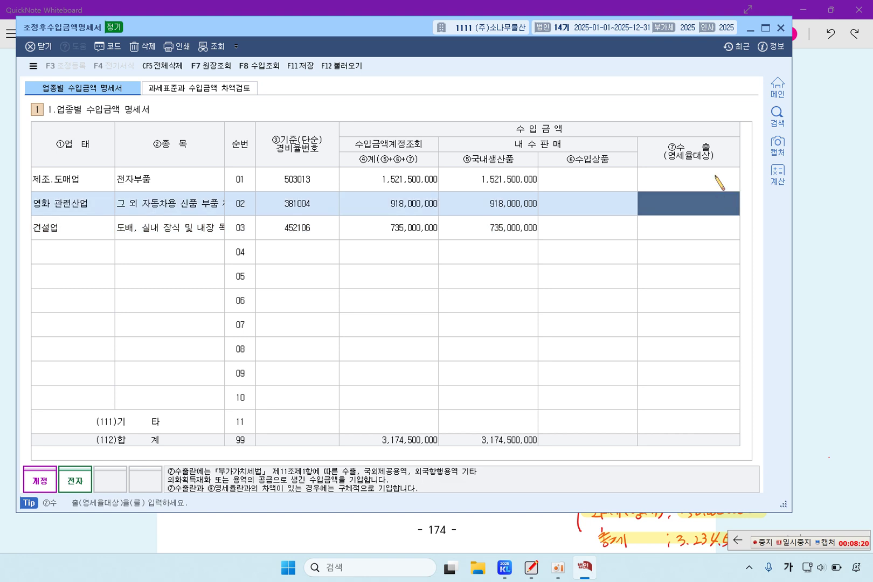
pyautogui.click(719, 182)
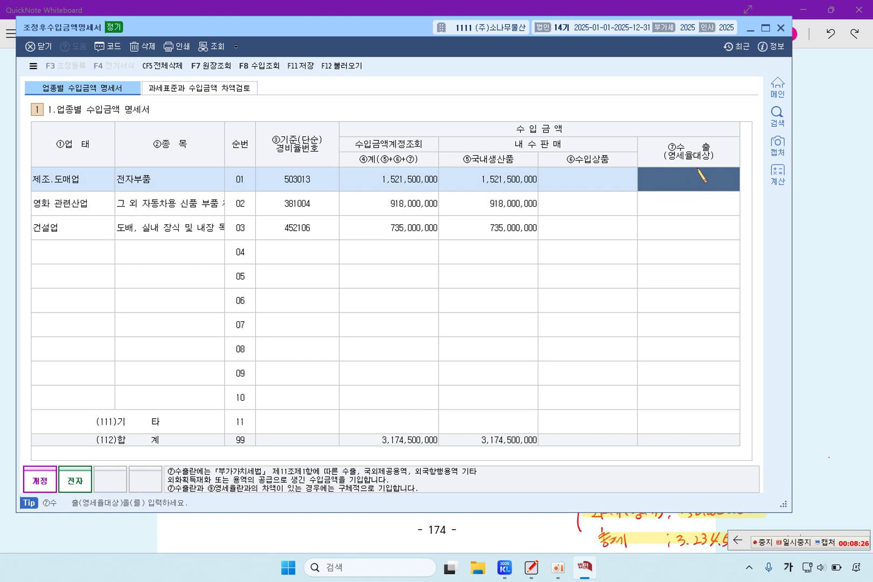
pyautogui.click(518, 188)
pyautogui.write('1')
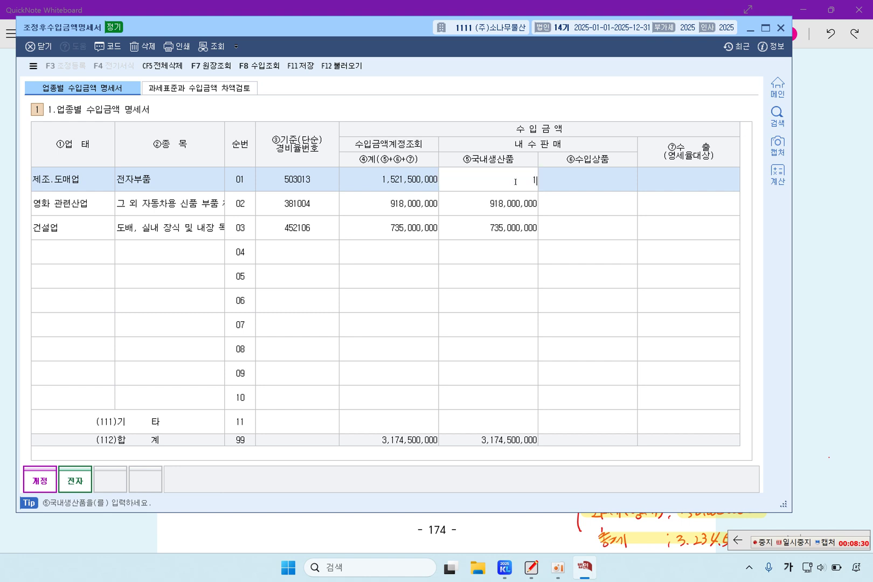
pyautogui.write('50,000,000')
pyautogui.press('Return')
pyautogui.hotkey('ctrl', 'c')
pyautogui.click(488, 185)
pyautogui.click(586, 183)
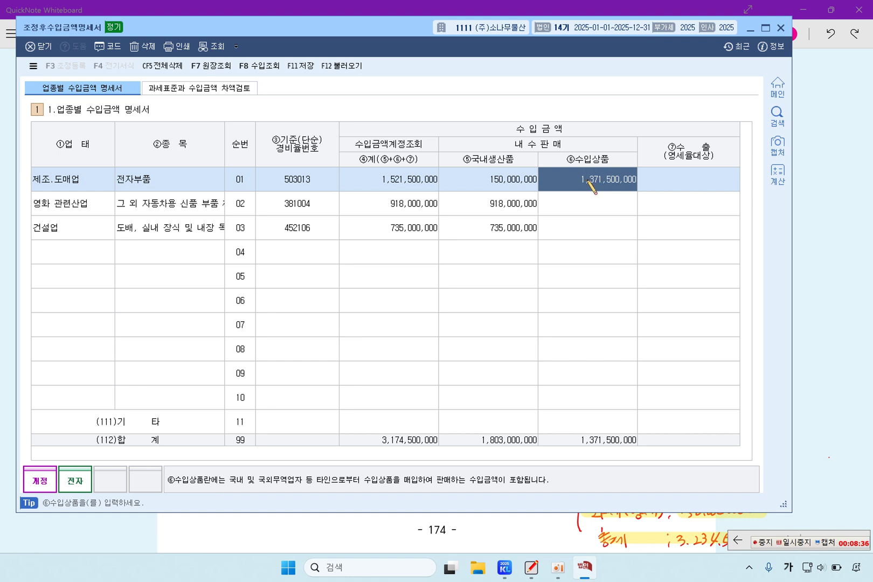
pyautogui.click(513, 183)
pyautogui.hotkey('ctrl', 'v')
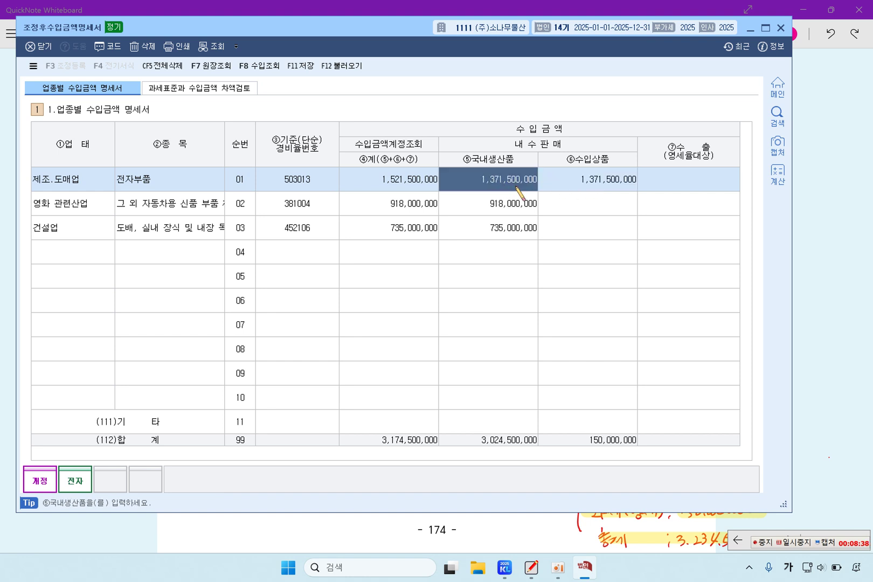
# Clear row 01's imported goods to 0 so exports read 150,000,000, then open 차액검토
pyautogui.click(603, 185)
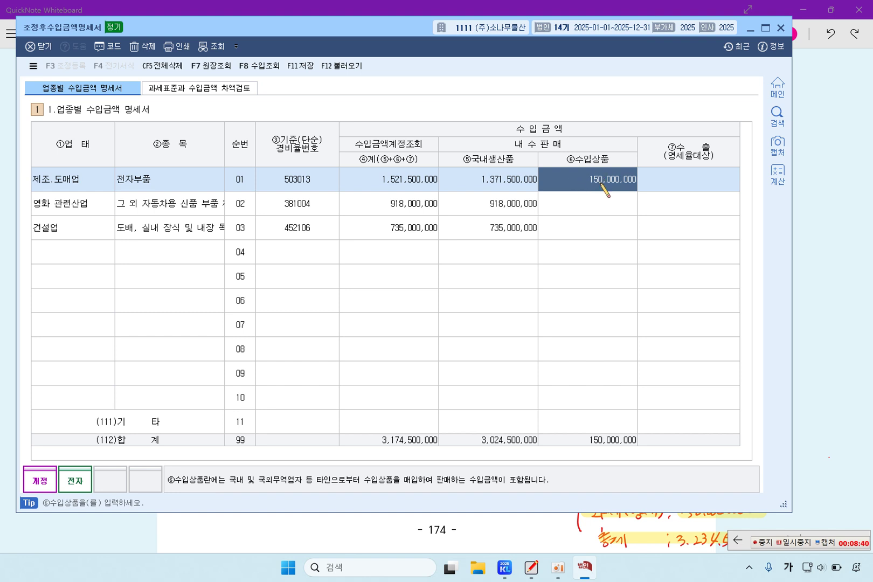
pyautogui.write('0')
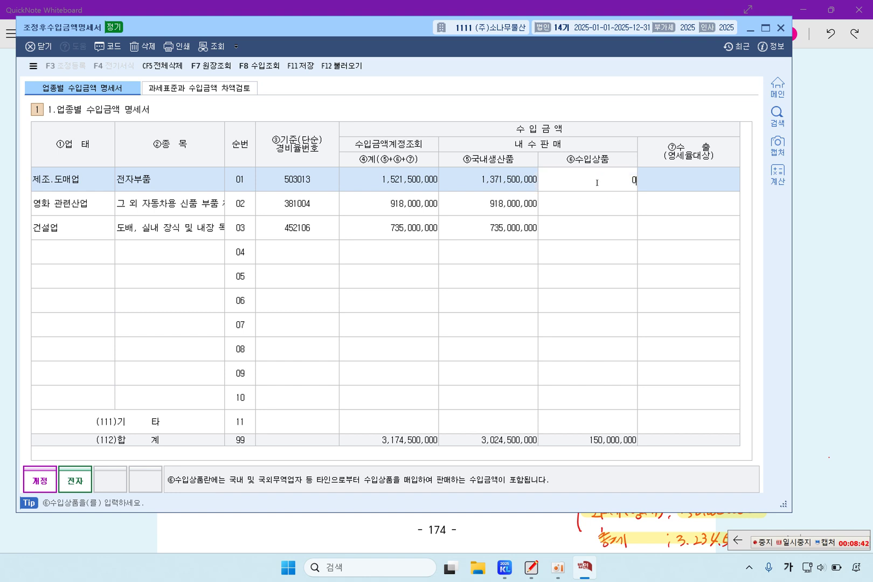
pyautogui.press('Return')
pyautogui.click(717, 187)
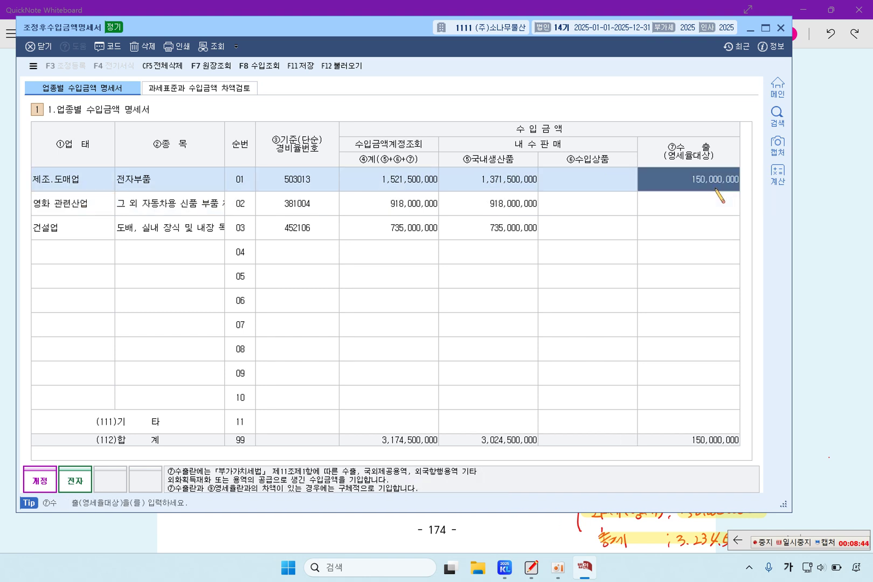
pyautogui.click(593, 179)
pyautogui.click(704, 188)
pyautogui.click(595, 186)
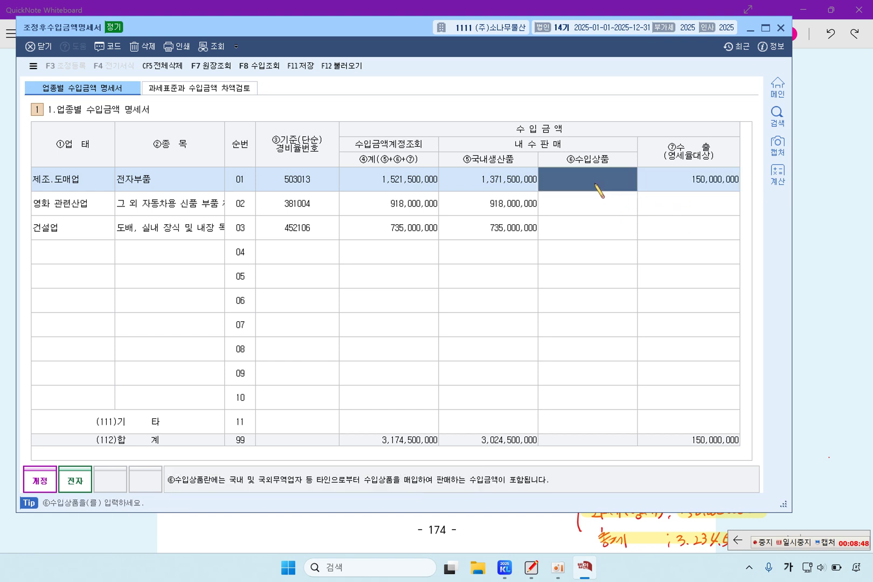
pyautogui.click(698, 188)
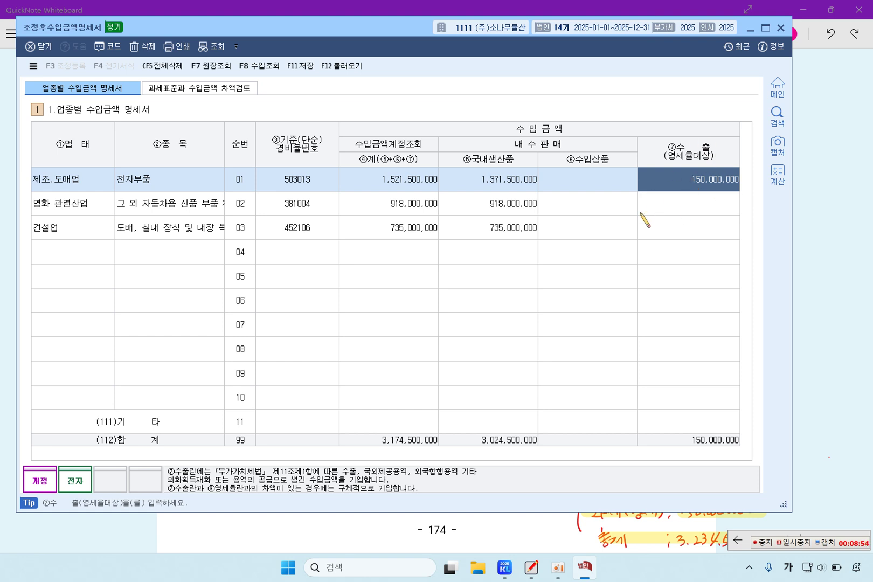
pyautogui.click(200, 89)
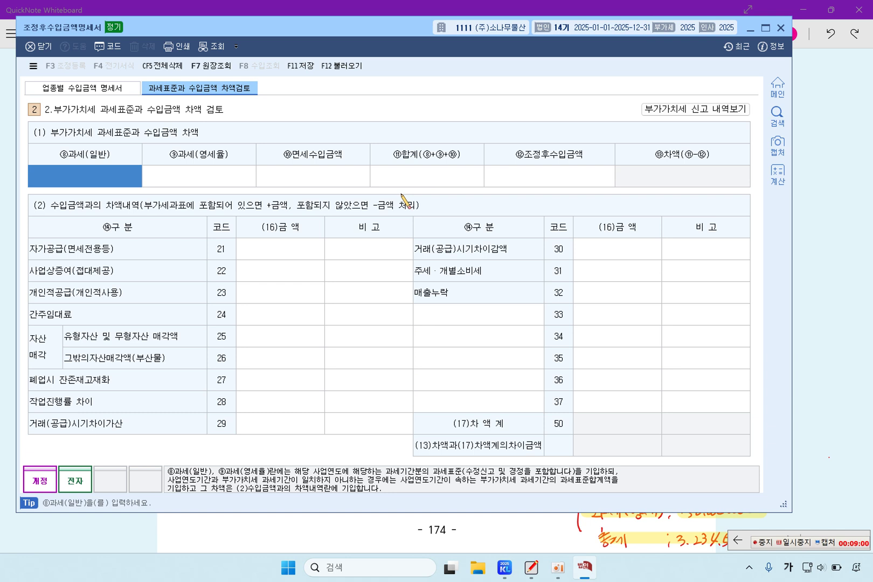
# Reload the difference review data, save the per-industry revenue statement, and reload again
pyautogui.click(342, 65)
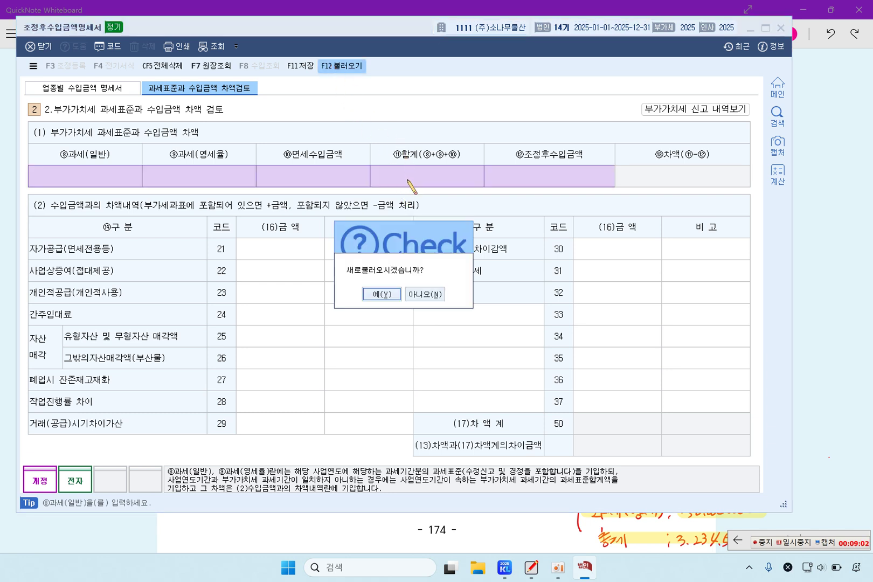
pyautogui.click(384, 294)
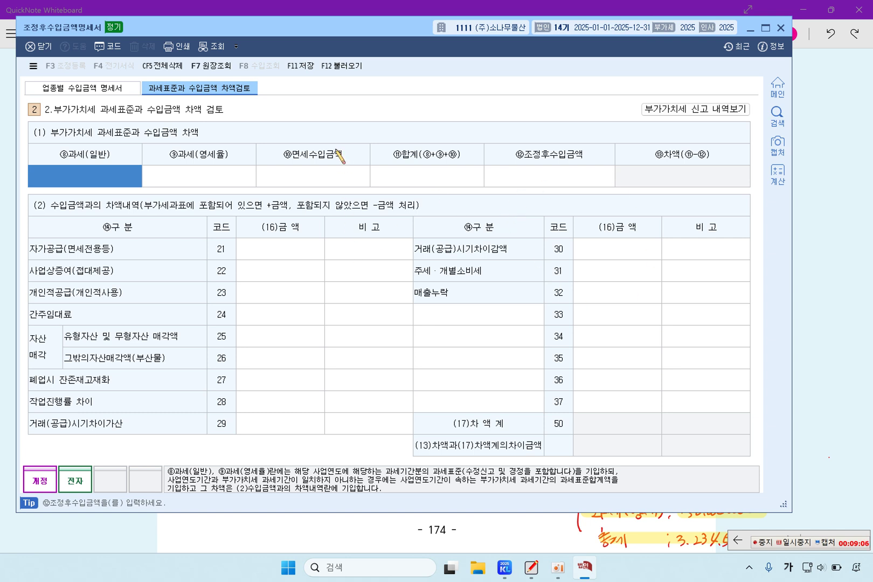
pyautogui.click(121, 88)
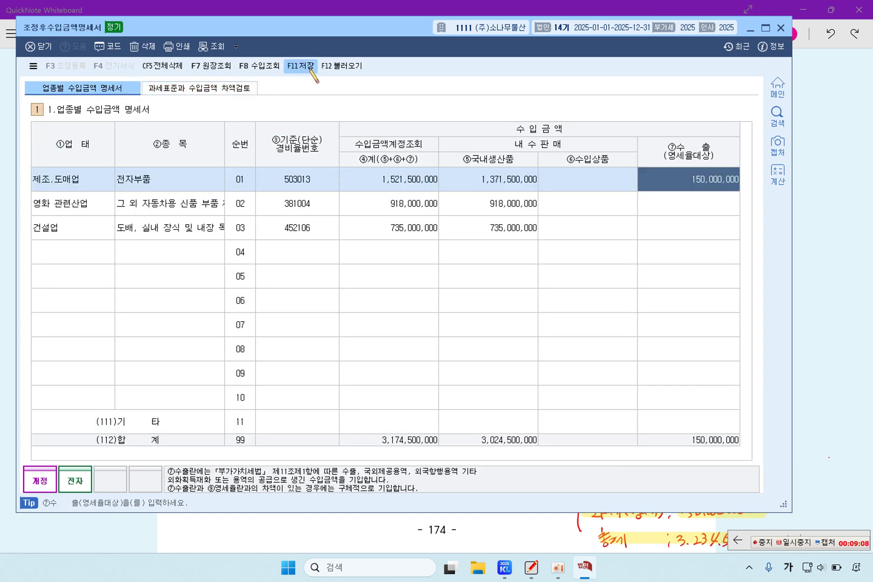
pyautogui.click(311, 69)
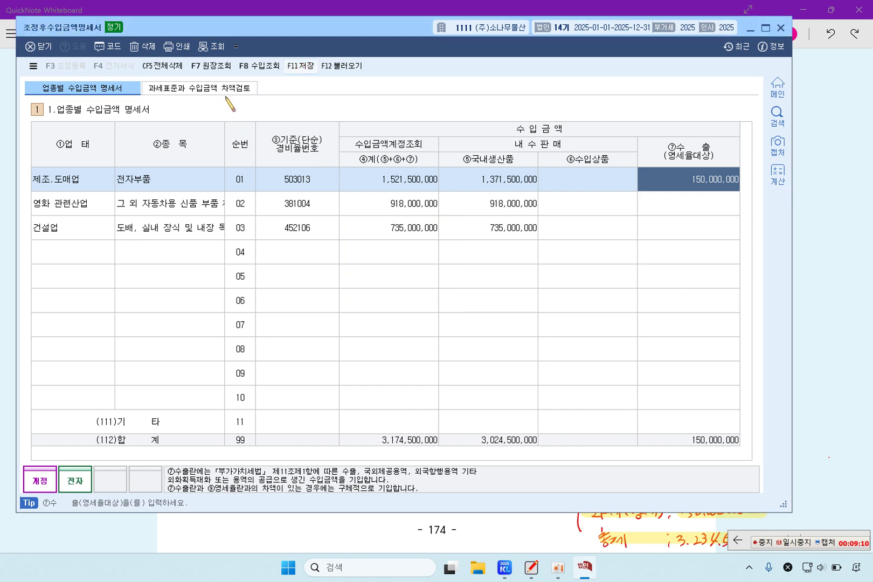
pyautogui.click(224, 89)
pyautogui.click(342, 66)
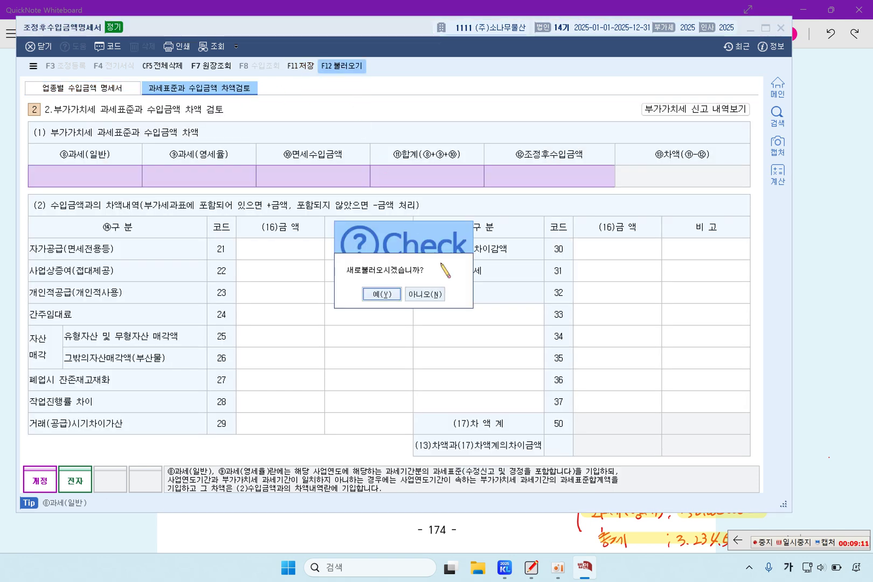
pyautogui.click(394, 300)
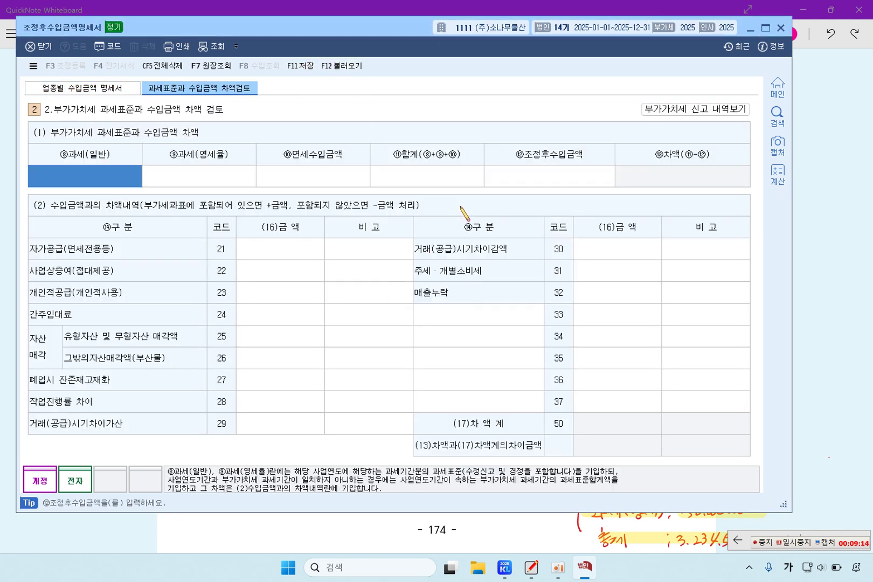
pyautogui.click(81, 92)
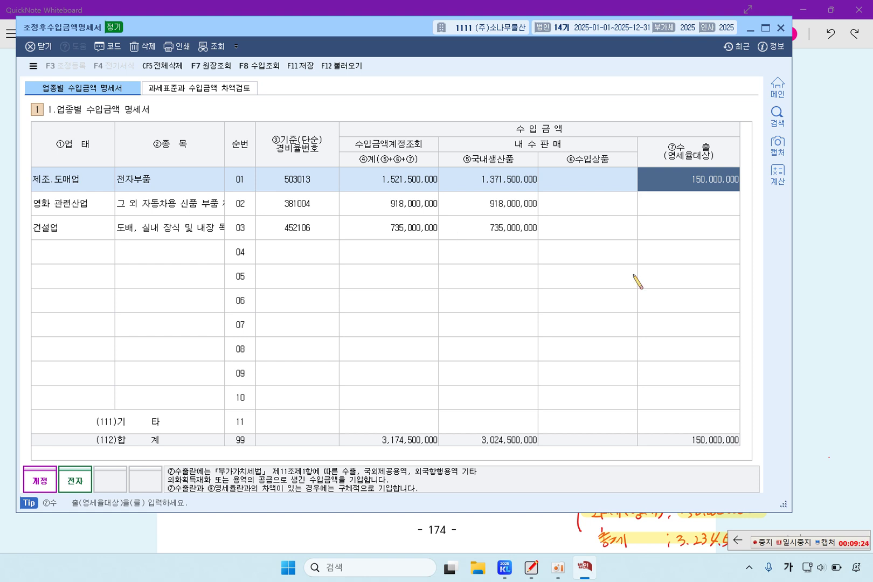
# Read the handwritten VAT base notes on the whiteboard, then reopen KcLep's 차액검토 tab
pyautogui.click(831, 284)
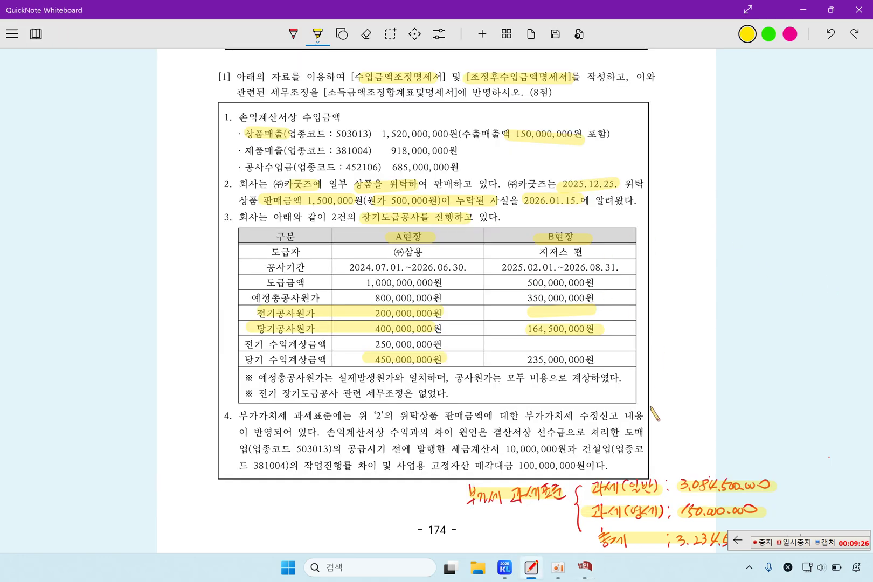
pyautogui.scroll(-3, 655, 405)
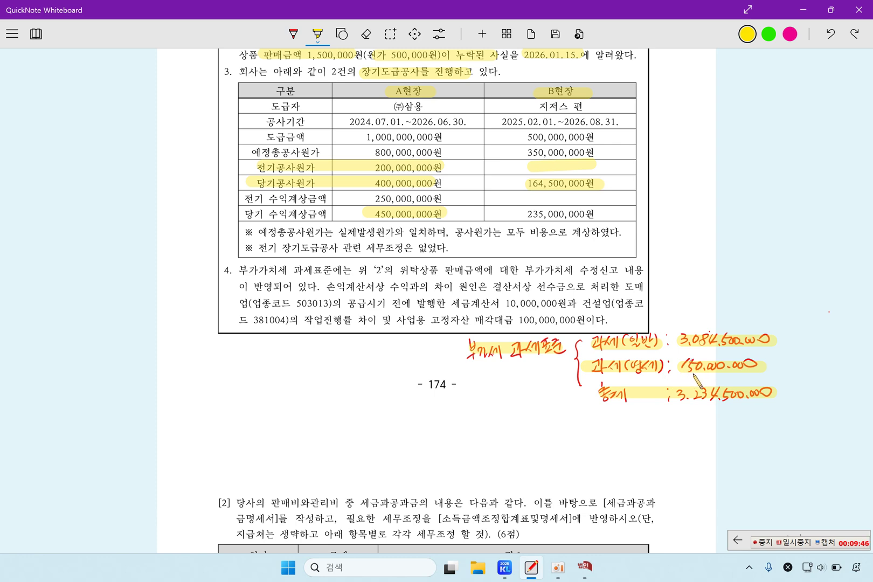
pyautogui.scroll(3, 692, 380)
pyautogui.click(586, 567)
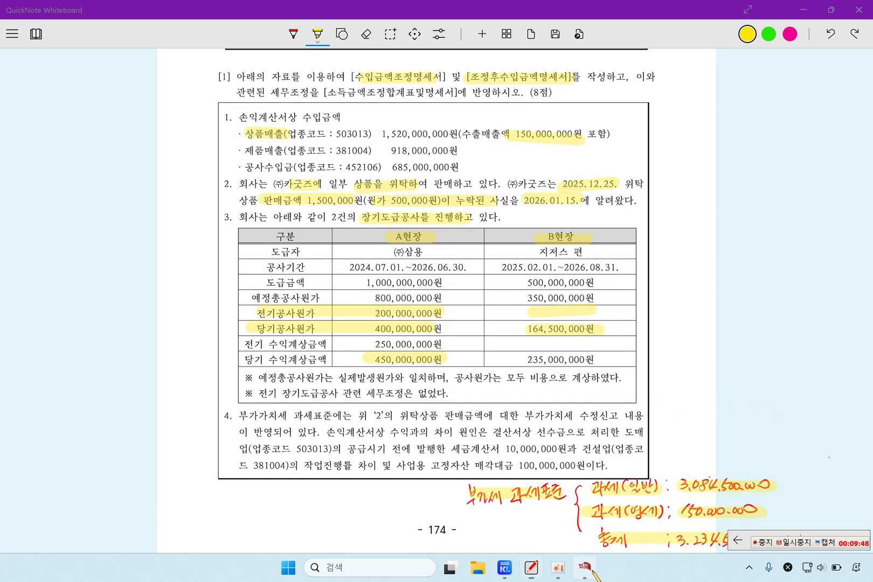
pyautogui.click(229, 90)
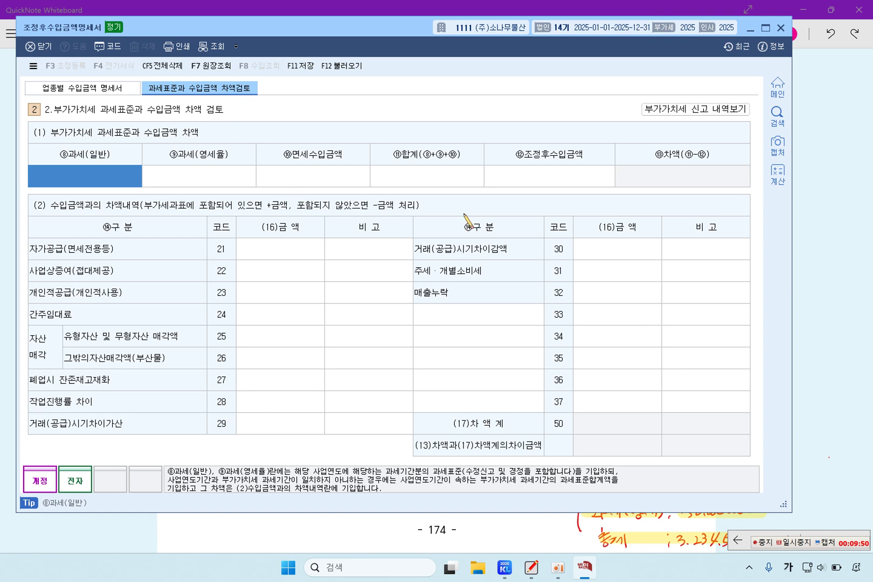
# Enter 3,174,500,000 as ⑫조정후수입금액, then go back to 업종별 수입금액 명세서
pyautogui.click(533, 180)
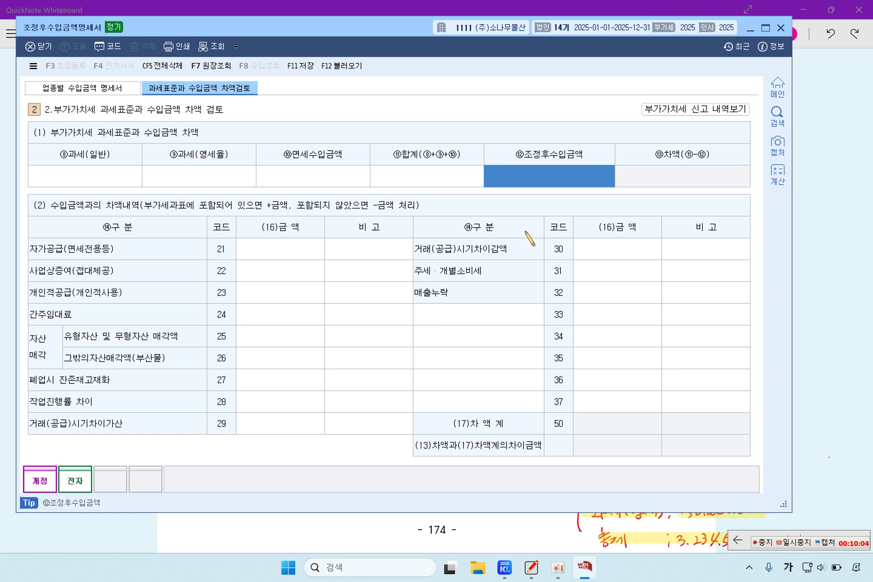
pyautogui.write('3')
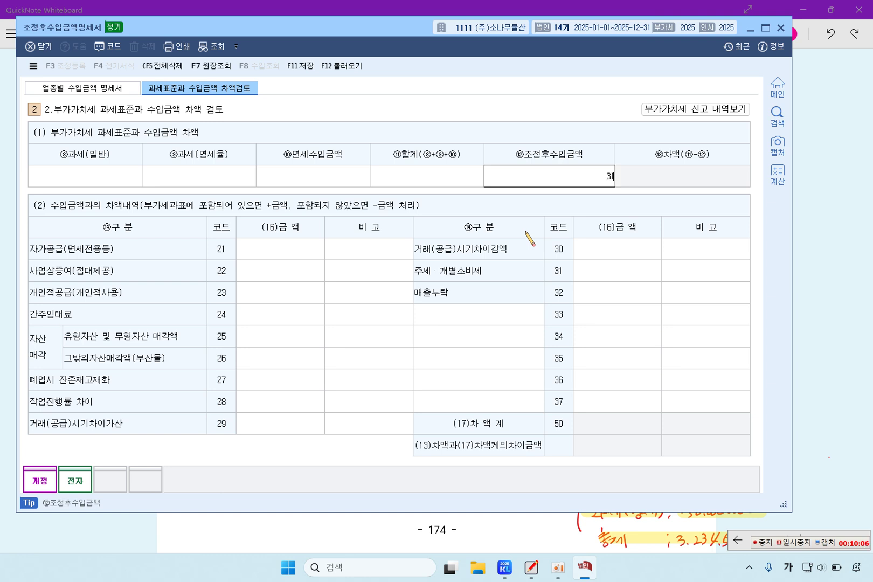
pyautogui.write(',174,500')
pyautogui.write('00')
pyautogui.press('Return')
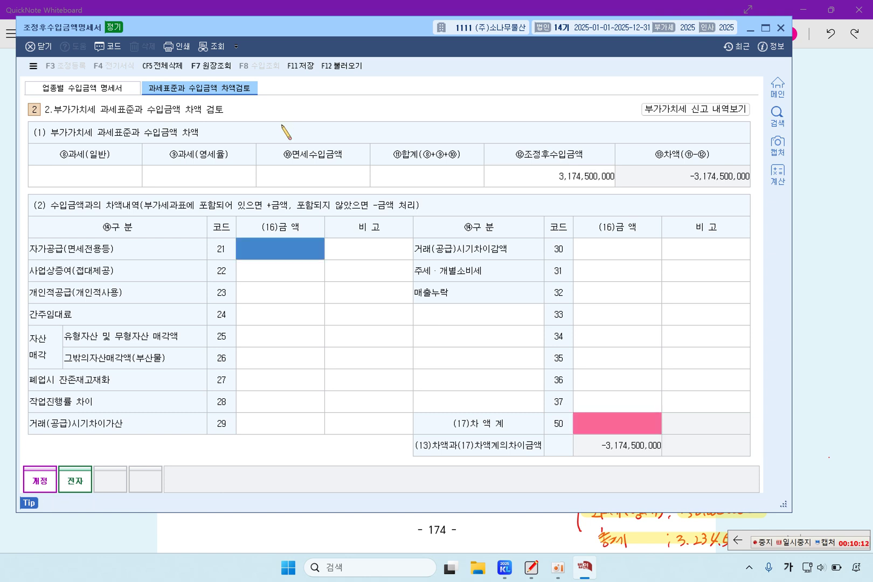
pyautogui.click(108, 88)
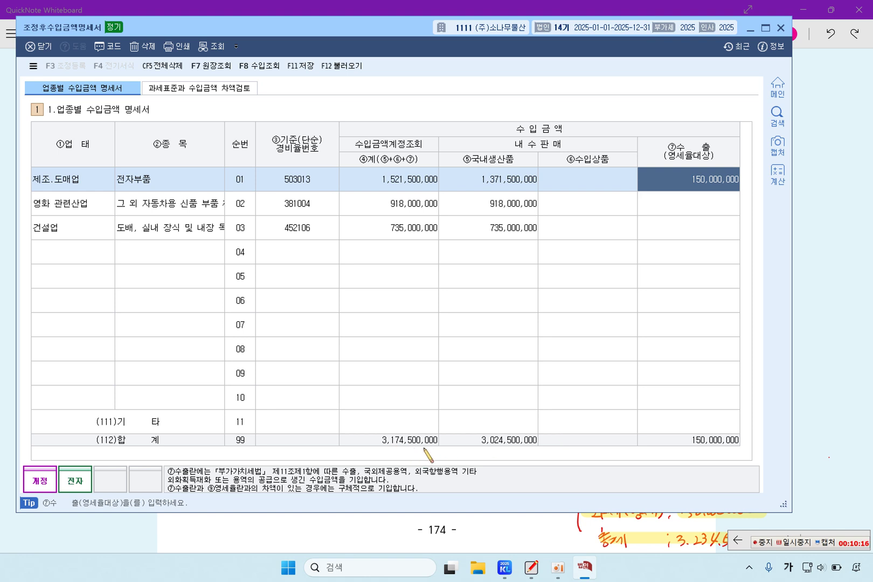
# Reopen 차액검토, then scroll the whiteboard to the 3,084,500,000 / 150,000,000 tax-base notes
pyautogui.click(243, 90)
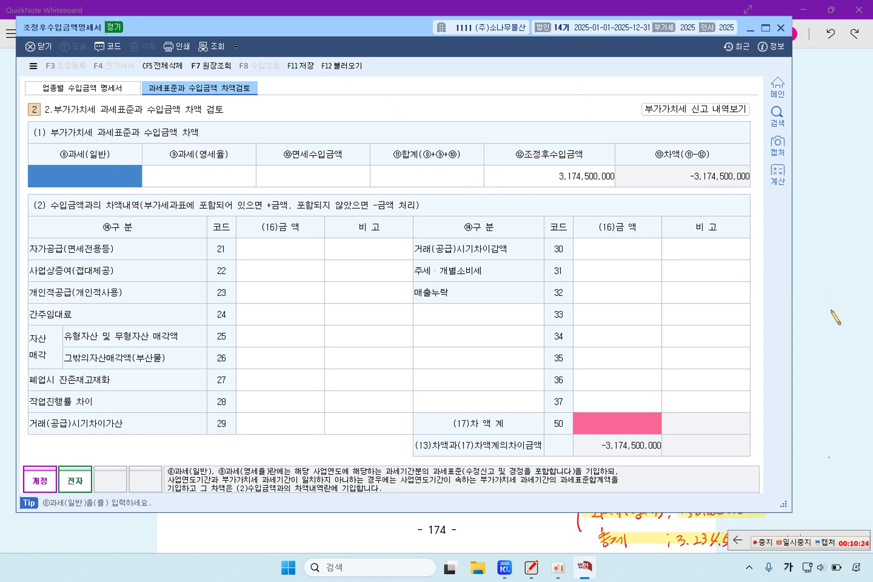
pyautogui.click(841, 337)
pyautogui.scroll(-3, 744, 431)
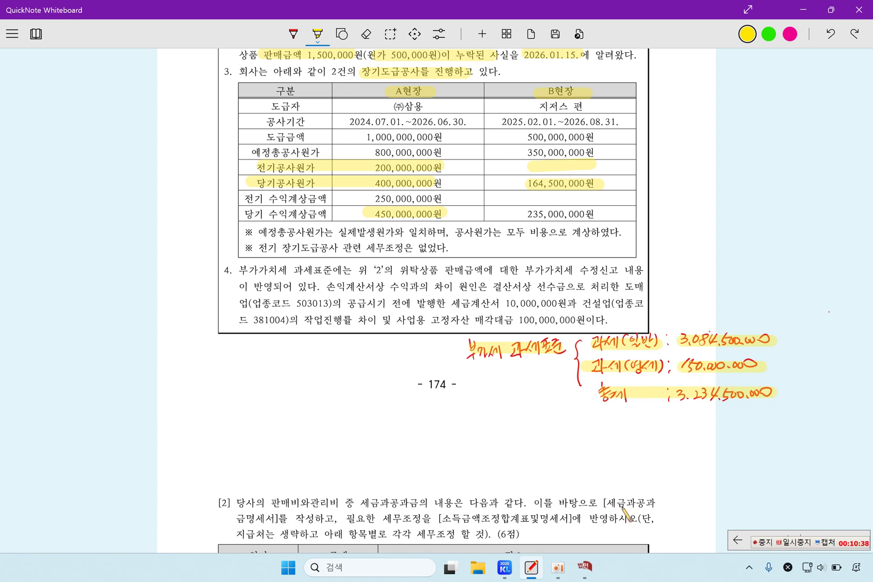
# Enter VAT bases 3,084,500,000 general and 150,000,000 zero-rated, checking the 3,234,500,000 total
pyautogui.click(584, 566)
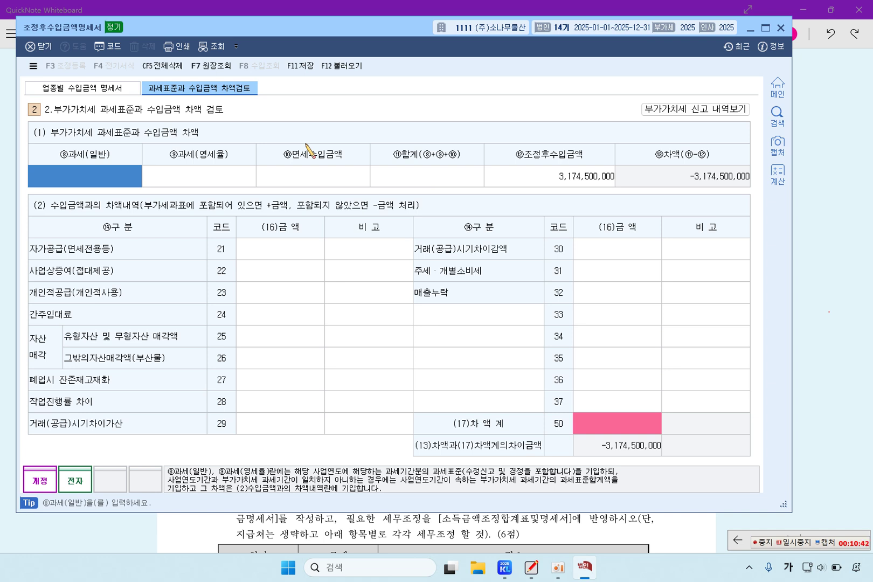
pyautogui.write('3,')
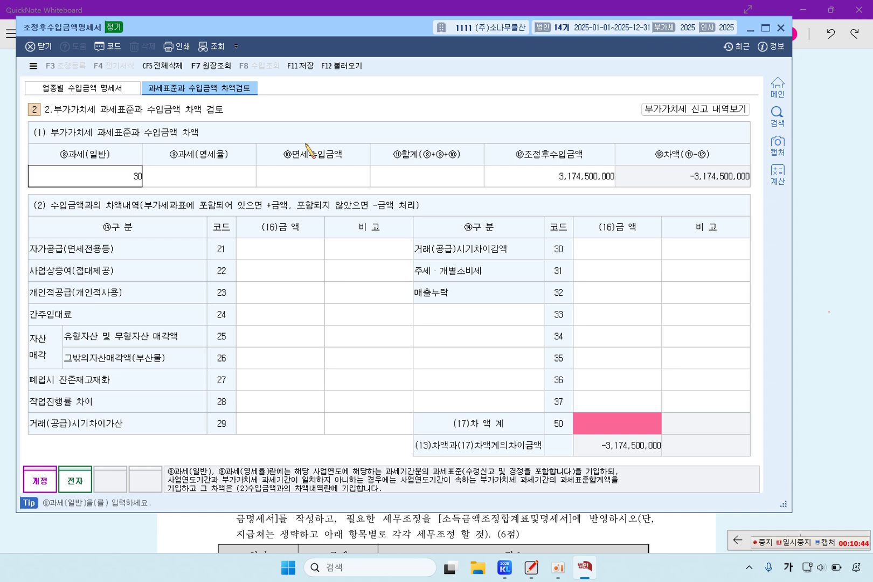
pyautogui.write('084,500,000')
pyautogui.press('Return')
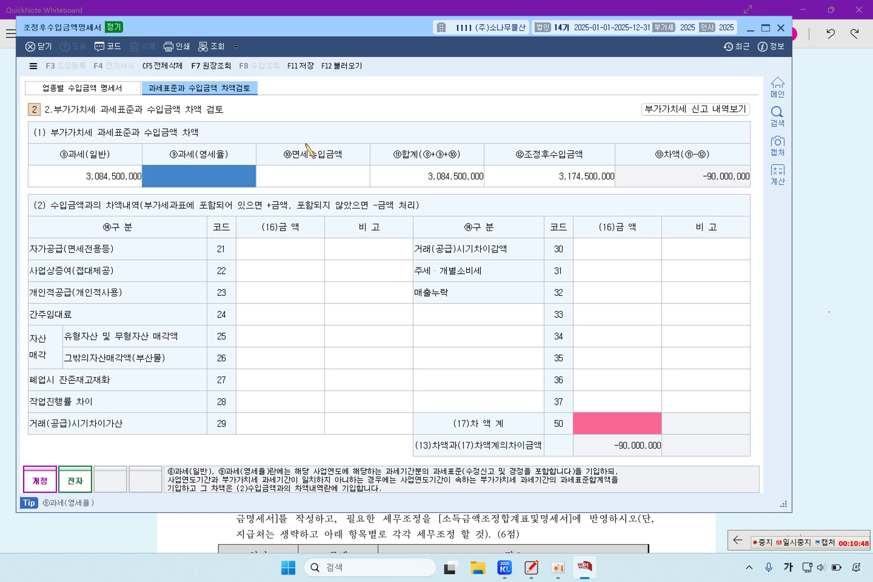
pyautogui.write('150,000,000')
pyautogui.press('Return')
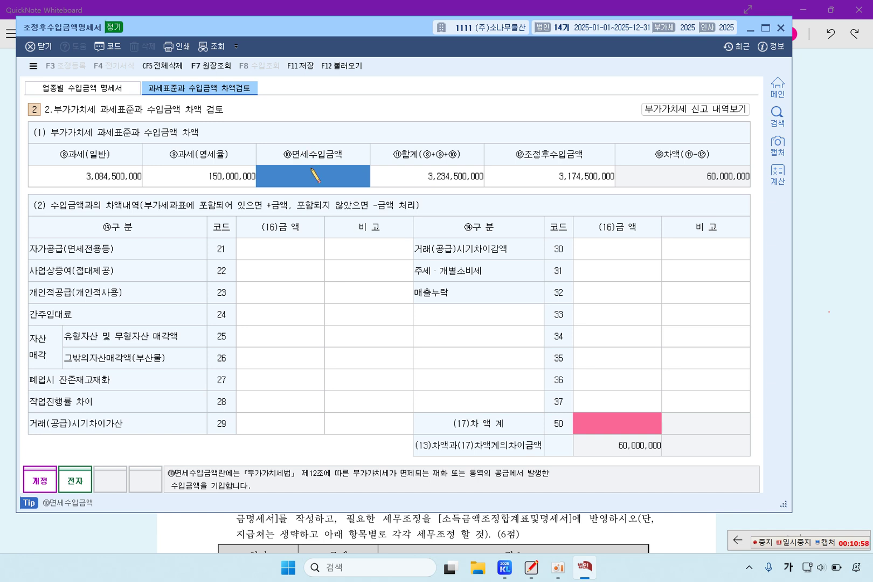
pyautogui.click(416, 178)
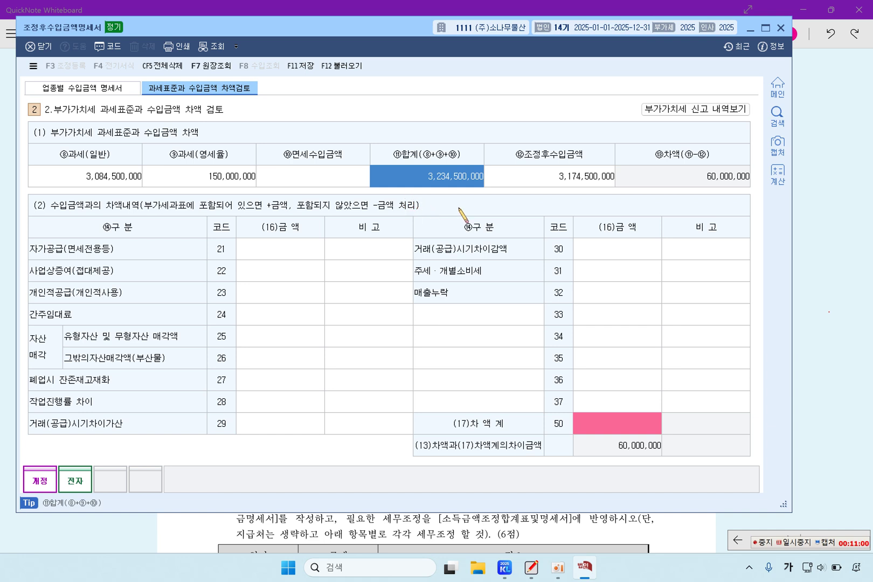
pyautogui.click(581, 182)
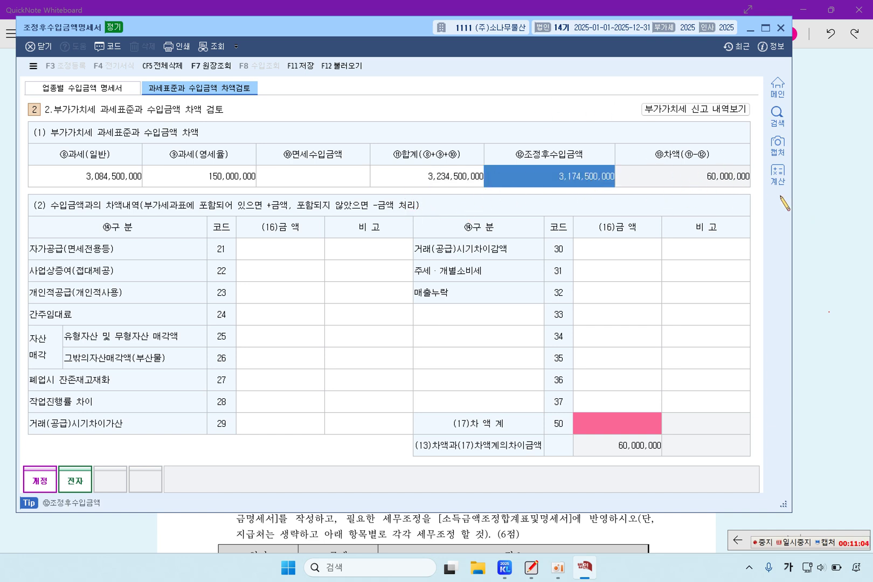
pyautogui.click(818, 246)
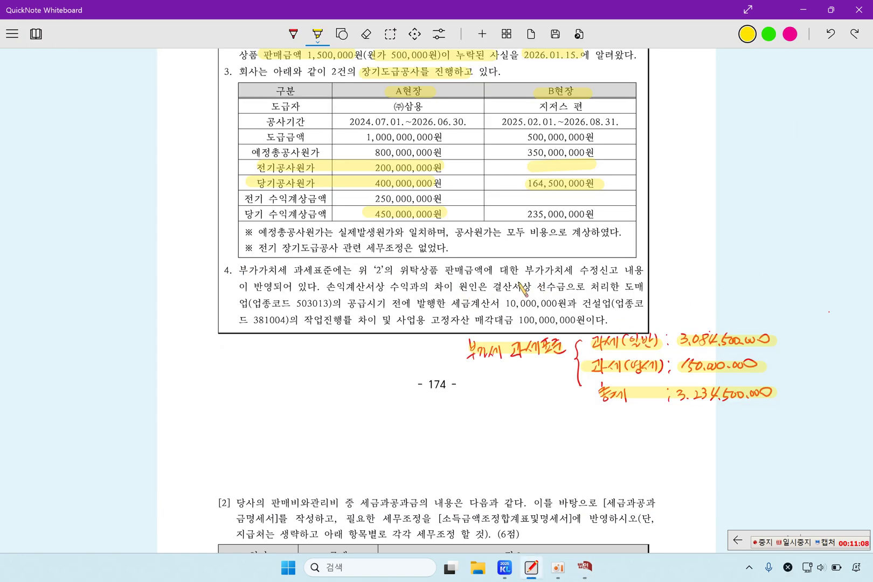
# Highlight item 4's consignment-goods, amended-return, advance-receipts, 503013 and 공급시기 전에 phrases, then return to KcLep
pyautogui.moveTo(385, 271); pyautogui.dragTo(484, 271)
pyautogui.moveTo(537, 270); pyautogui.dragTo(627, 271)
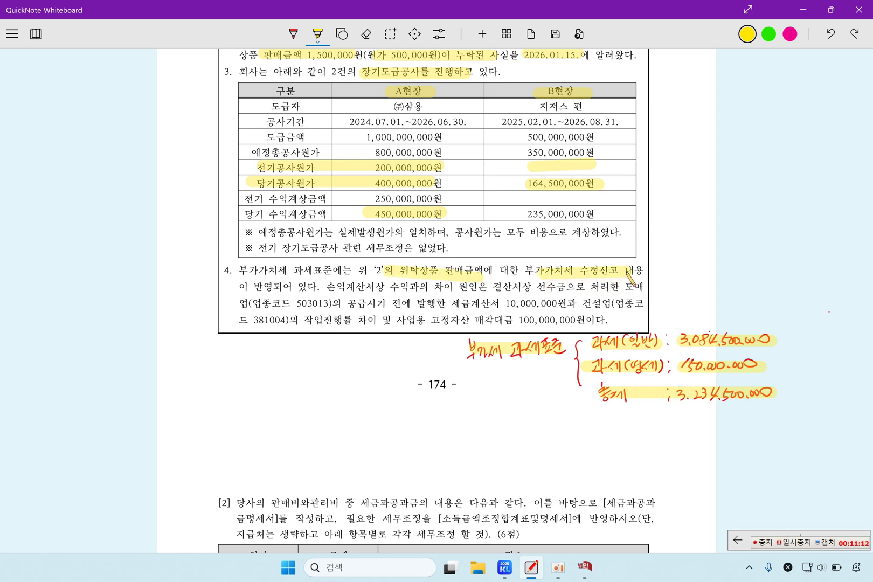
pyautogui.moveTo(258, 287); pyautogui.dragTo(312, 286)
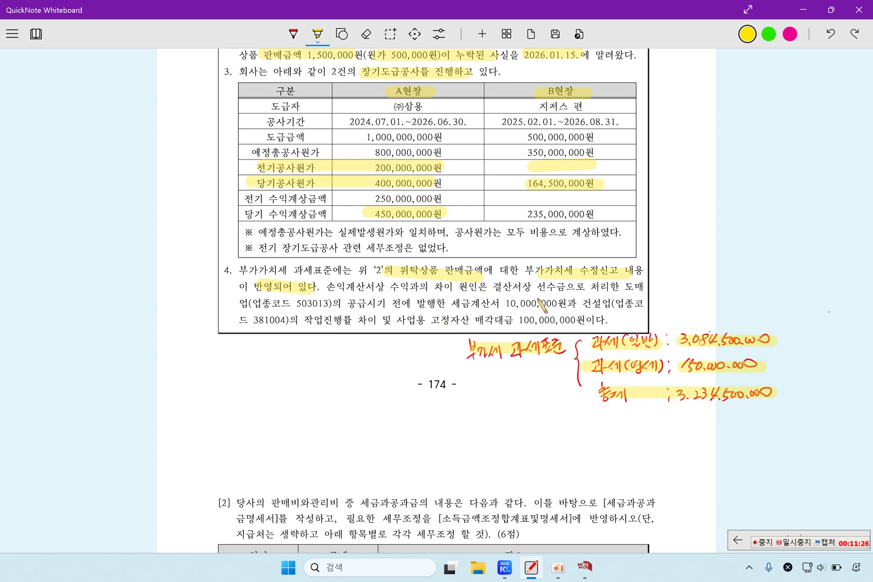
pyautogui.moveTo(539, 294); pyautogui.dragTo(571, 294)
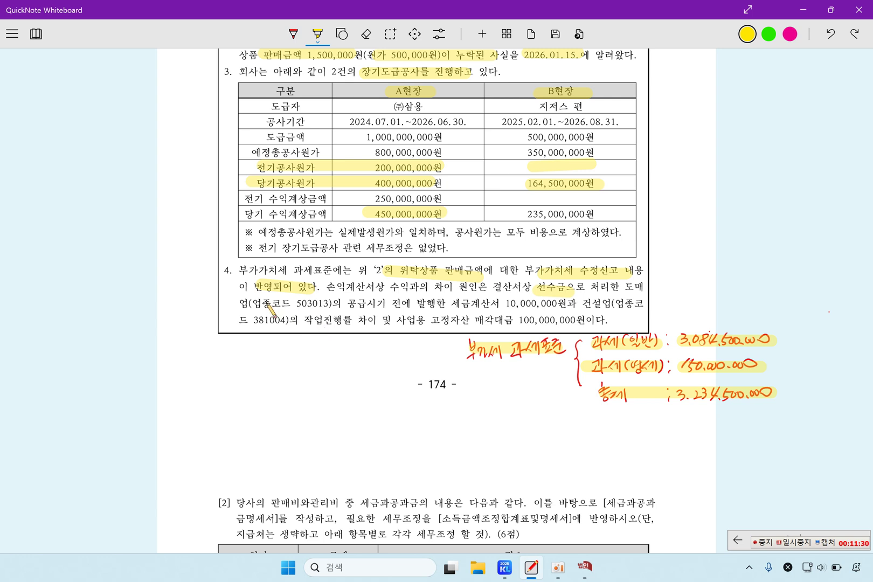
pyautogui.moveTo(239, 305); pyautogui.dragTo(310, 305)
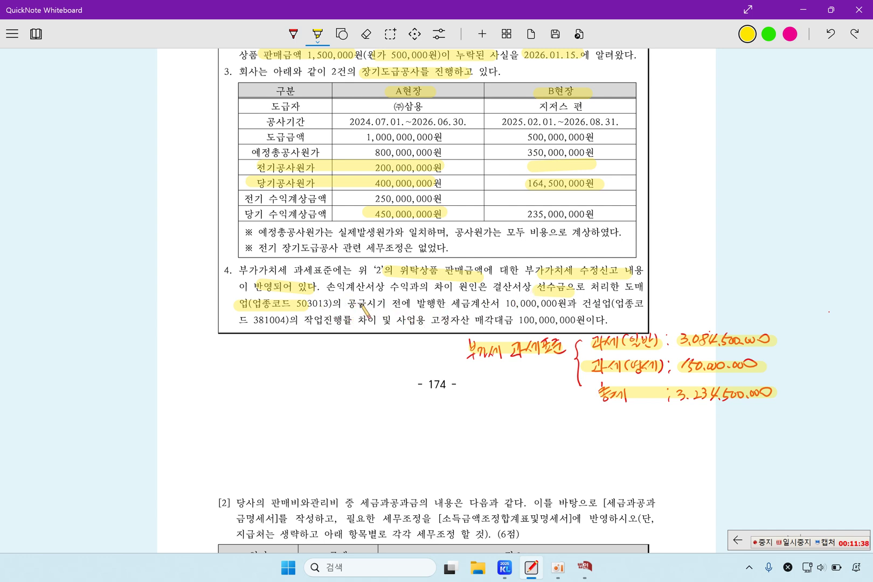
pyautogui.moveTo(349, 304); pyautogui.dragTo(568, 306)
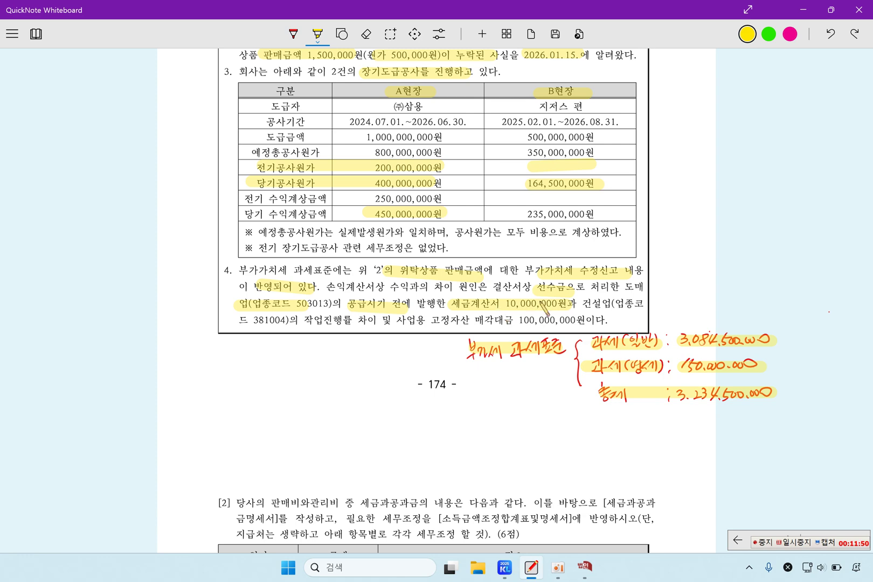
pyautogui.click(586, 569)
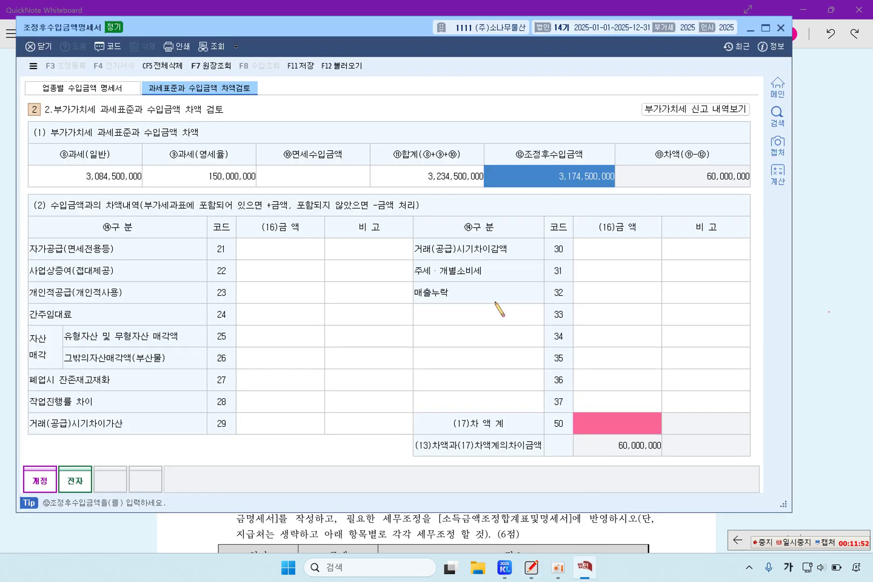
# Enter 10,000,000 under code 29 거래(공급)시기차이가산, leaving 50,000,000 of the difference unexplained
pyautogui.click(275, 423)
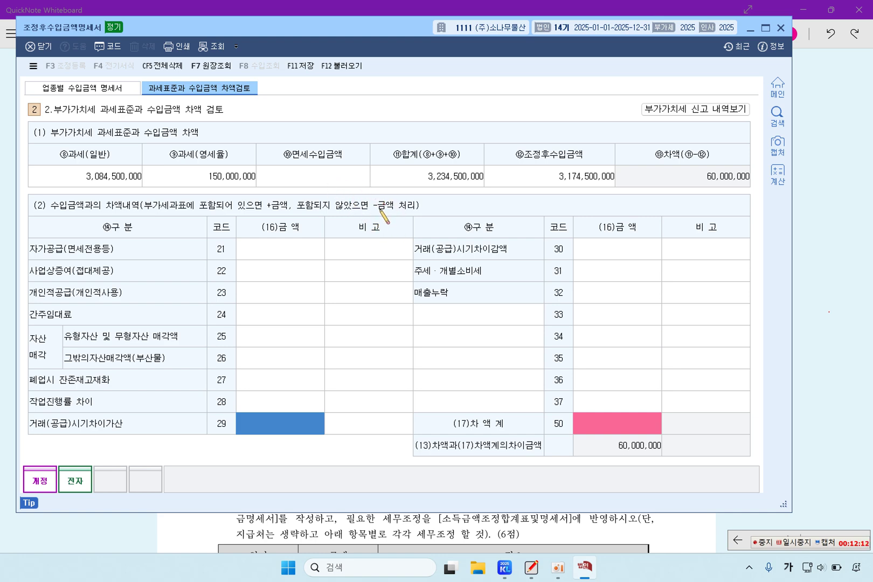
pyautogui.hotkey('alt', 'Tab')
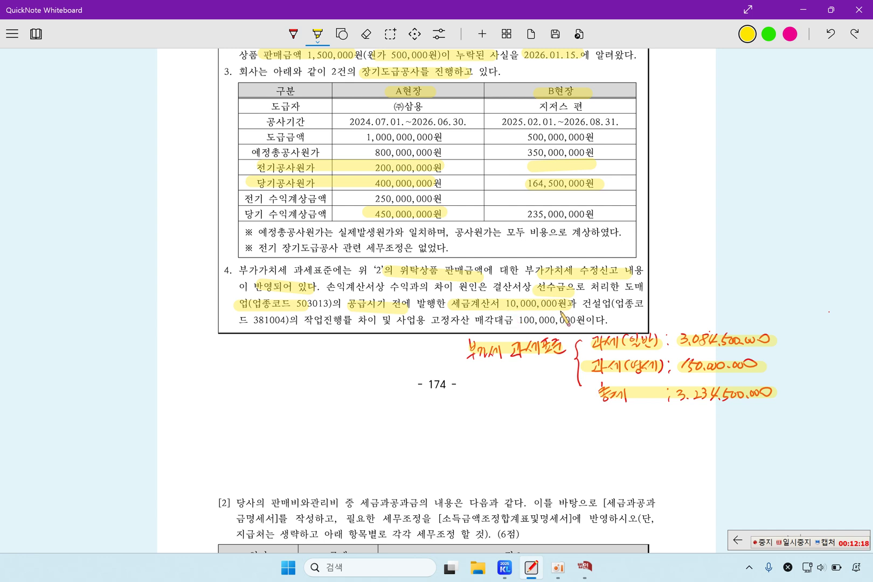
pyautogui.click(585, 566)
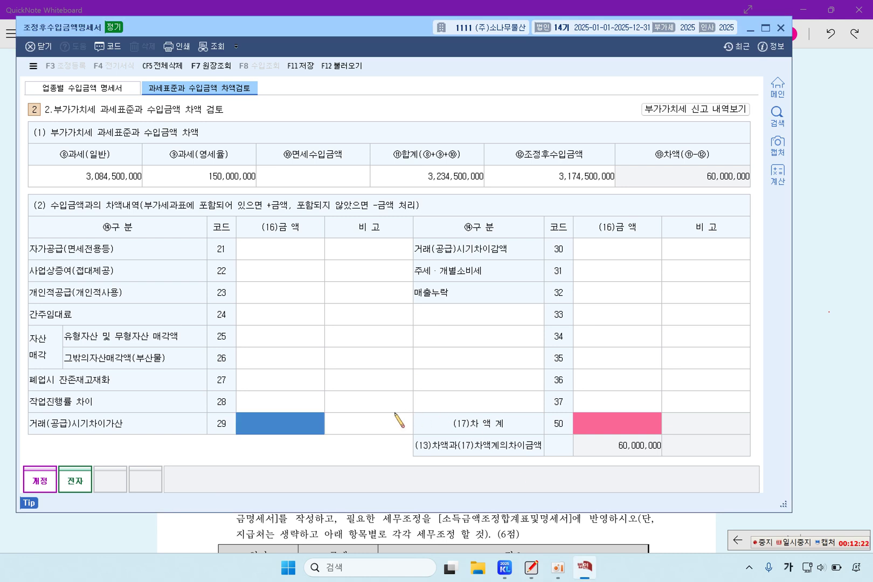
pyautogui.write('10,000,000')
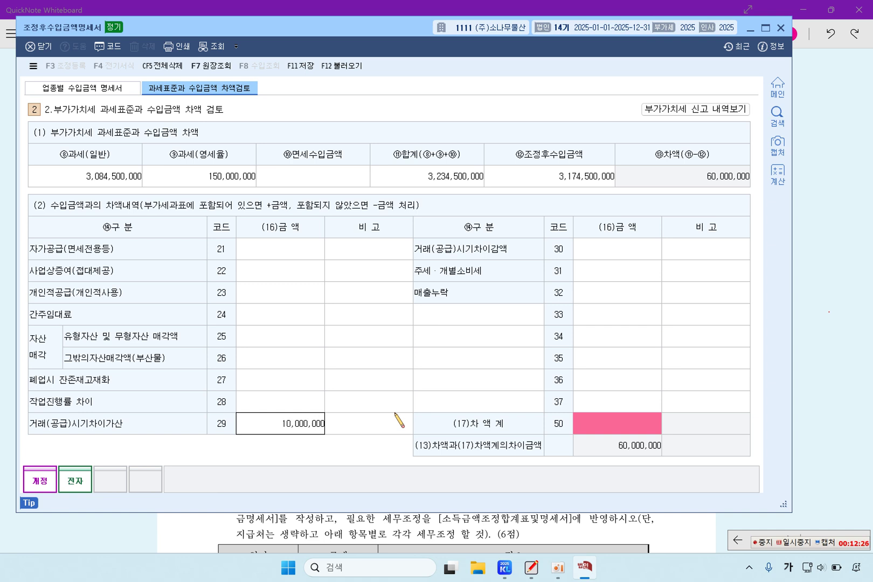
pyautogui.press('Return')
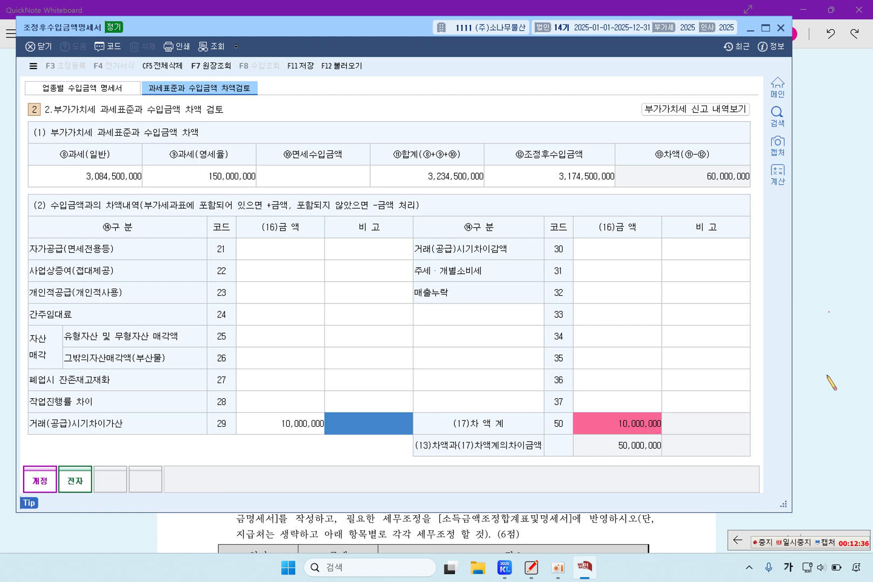
pyautogui.hotkey('alt', 'Tab')
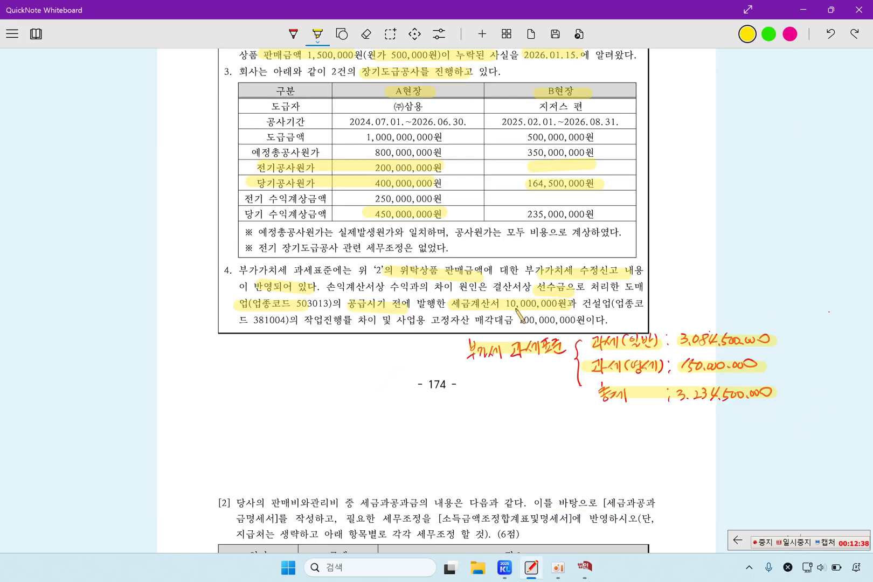
# Highlight the construction and work-progress wording, then check 수입금액조정명세서's 50,000,000 construction revenue addition
pyautogui.moveTo(584, 304); pyautogui.dragTo(611, 304)
pyautogui.moveTo(299, 320); pyautogui.dragTo(376, 322)
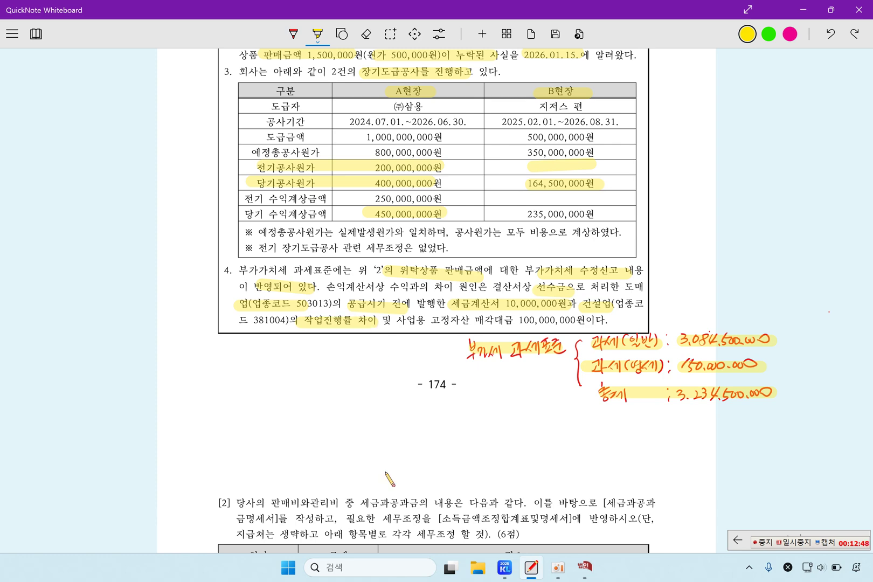
pyautogui.click(504, 567)
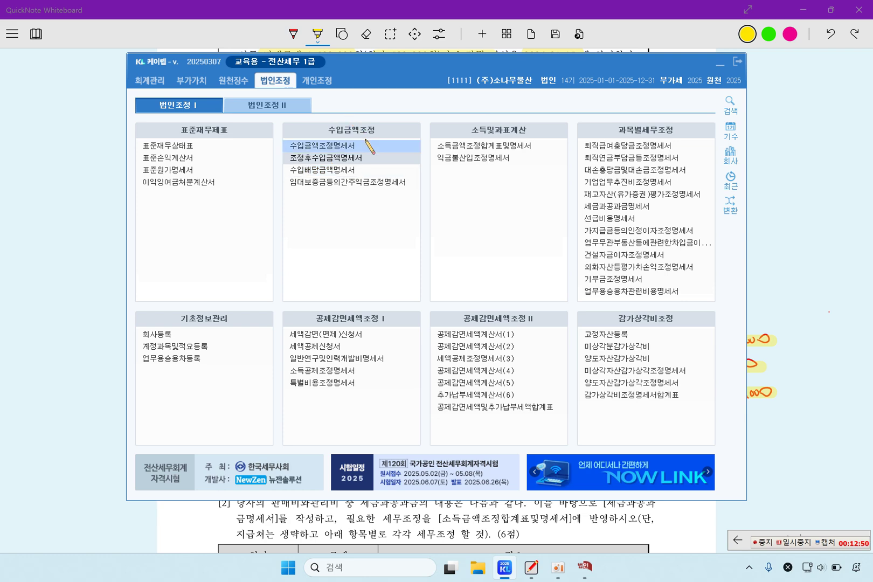
pyautogui.click(367, 183)
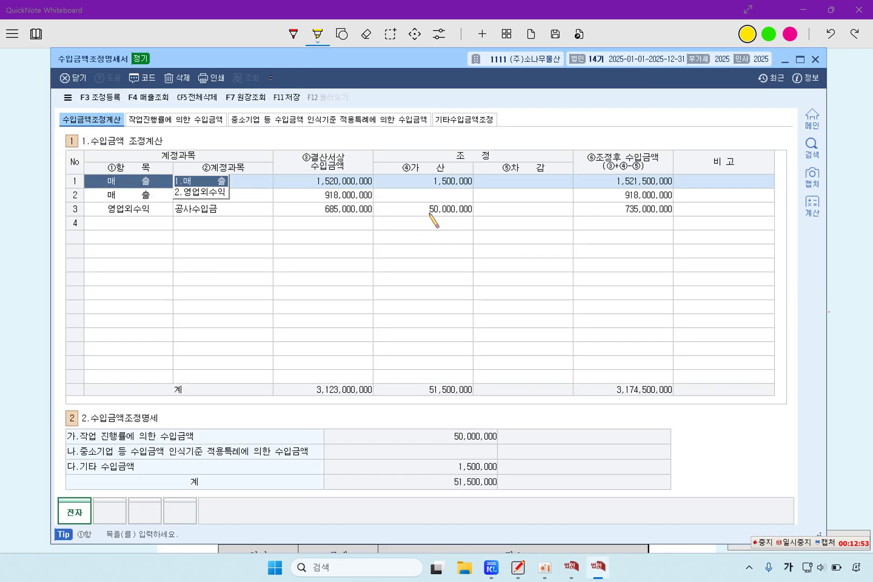
pyautogui.click(431, 210)
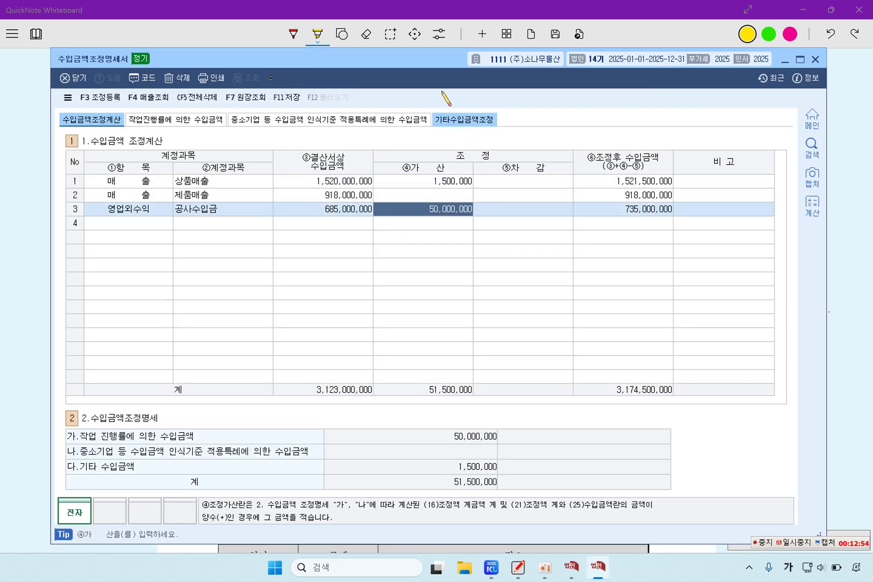
# Compare it with 조정후수입금액명세서 and confirm the 735,000,000 adjusted construction revenue
pyautogui.moveTo(373, 59); pyautogui.dragTo(441, 60)
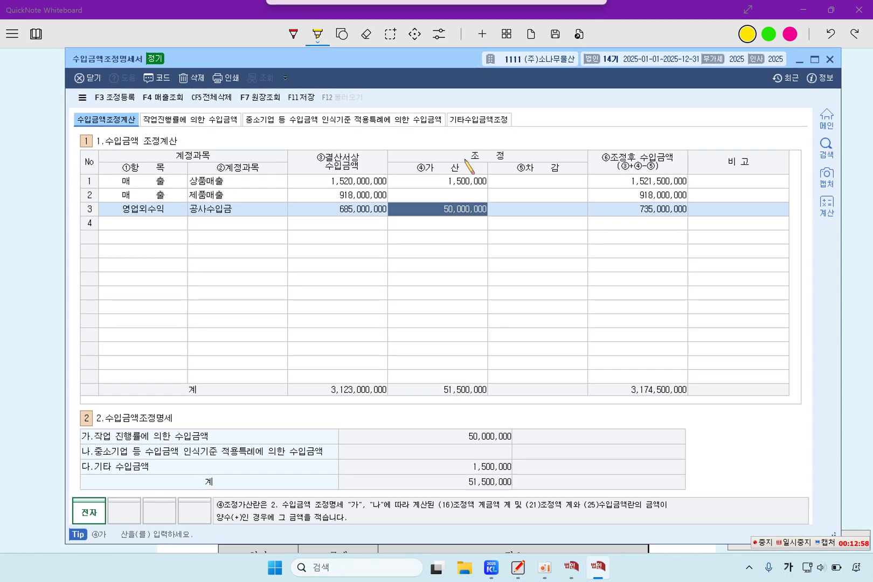
pyautogui.click(573, 569)
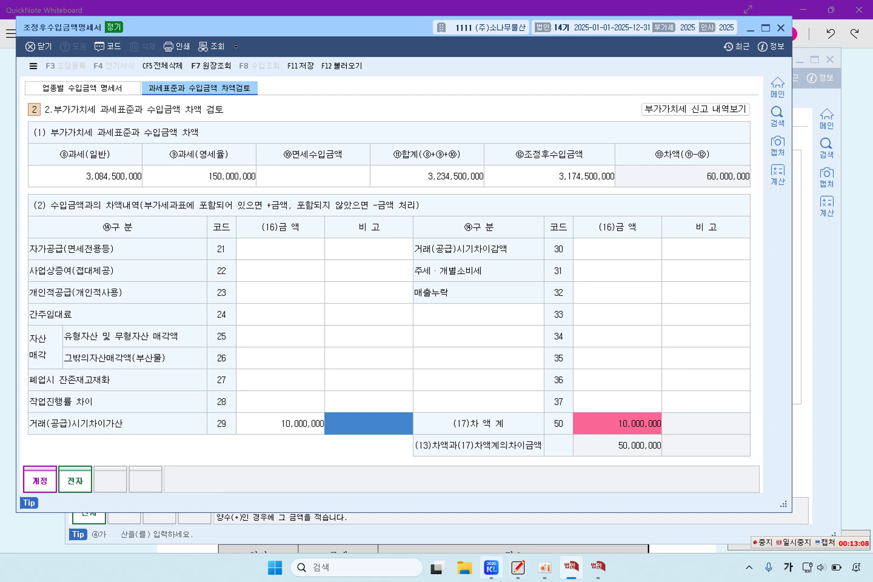
pyautogui.click(835, 381)
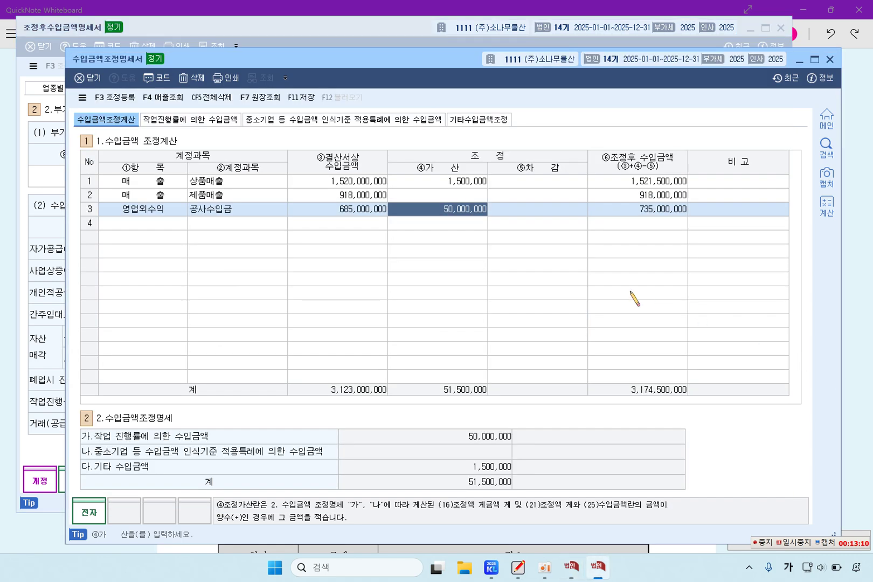
pyautogui.click(631, 209)
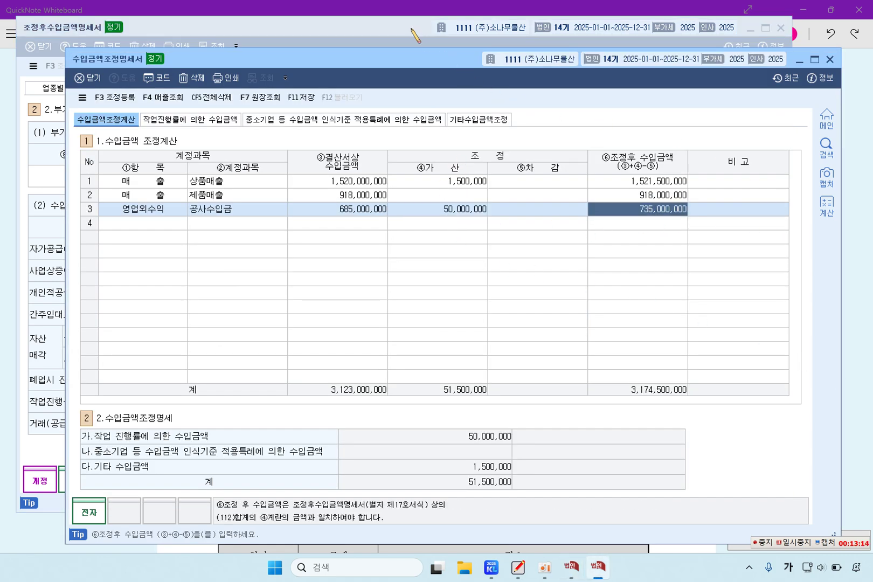
pyautogui.click(423, 38)
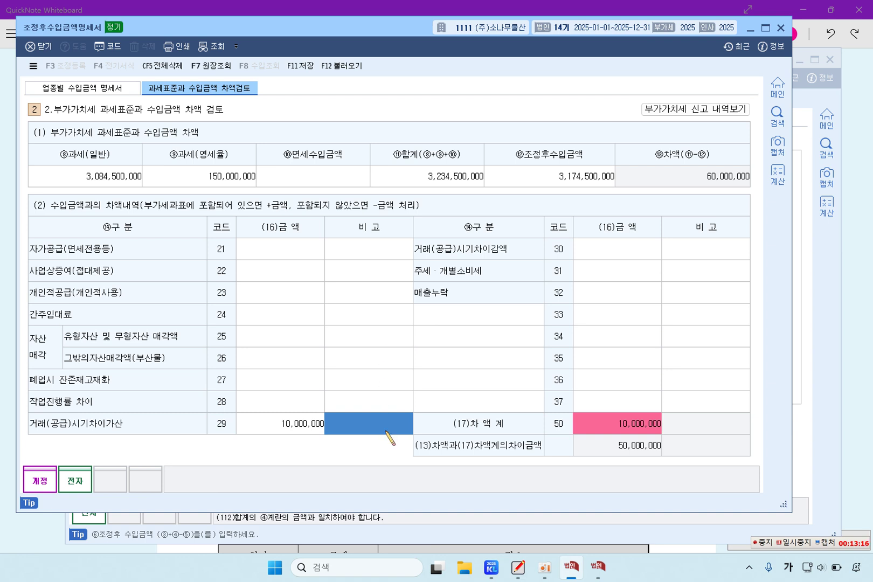
# Enter -50,000,000 under code 28 작업진행률 차이 in the difference review
pyautogui.click(290, 399)
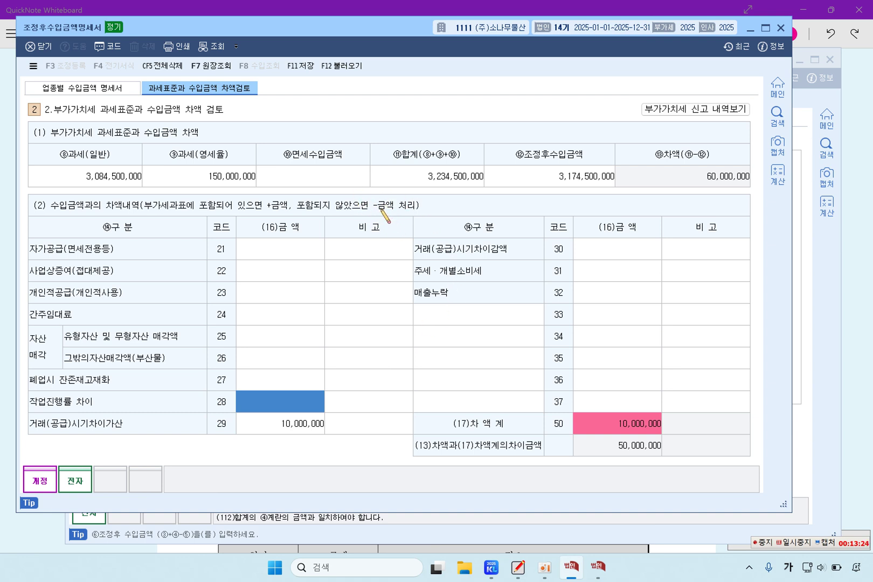
pyautogui.write('-50,000,000')
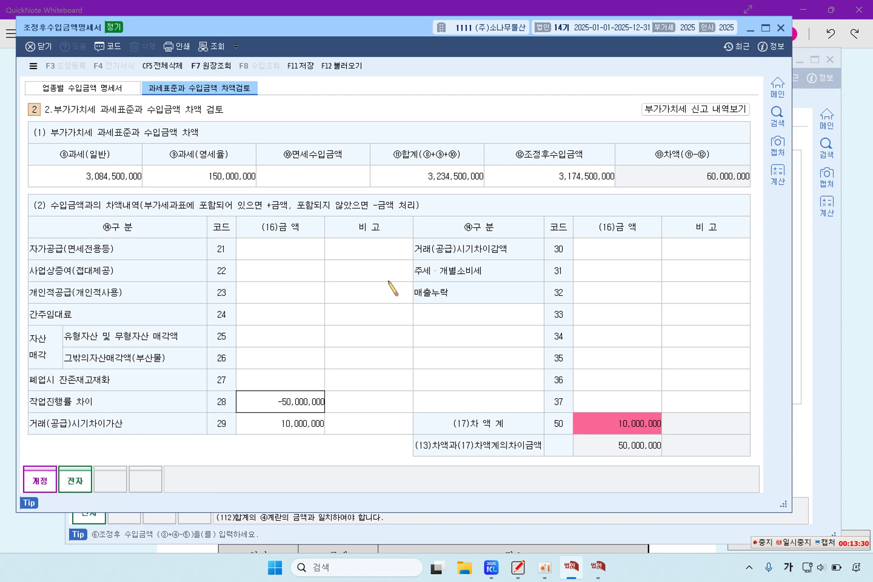
pyautogui.press('Return')
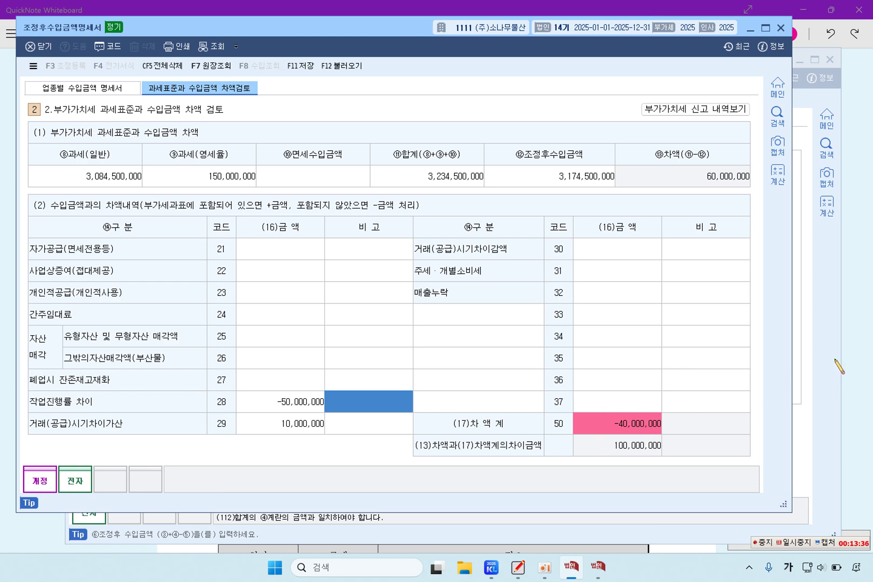
# Highlight the 100,000,000 business asset sale amount in the textbook and return to 조정후수입금액명세서
pyautogui.click(858, 357)
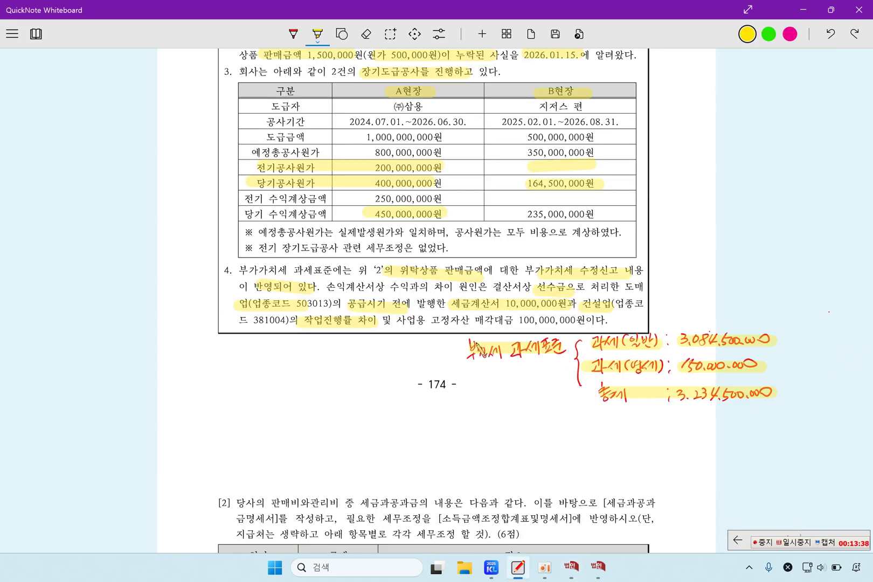
pyautogui.moveTo(397, 320); pyautogui.dragTo(576, 321)
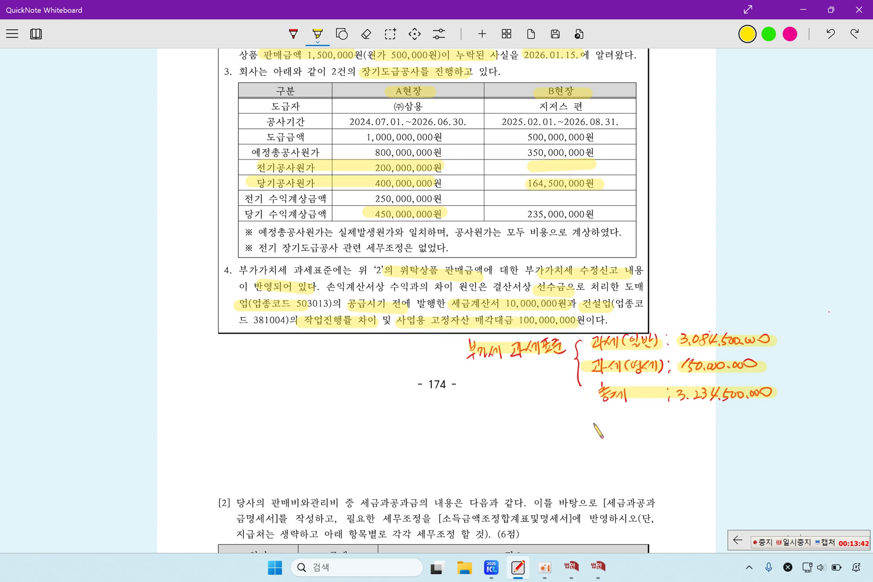
pyautogui.click(601, 569)
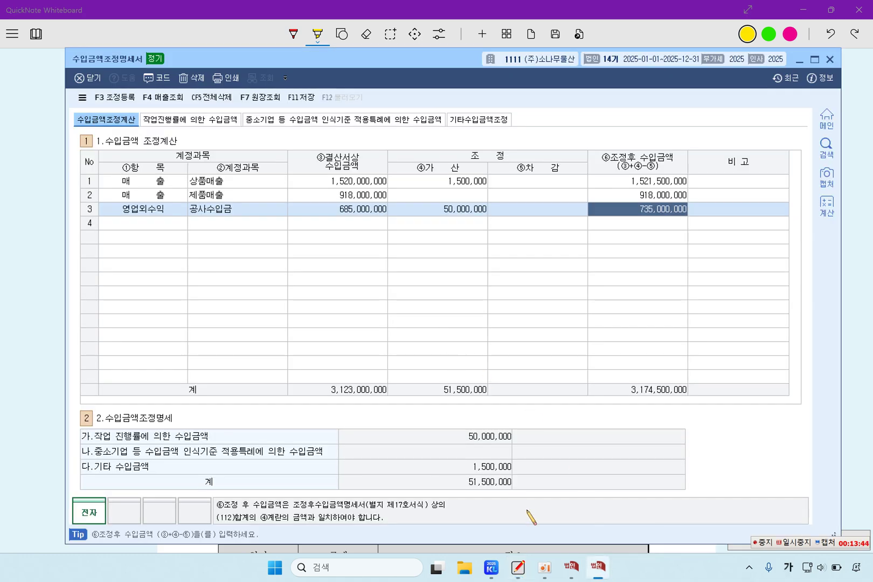
pyautogui.click(570, 570)
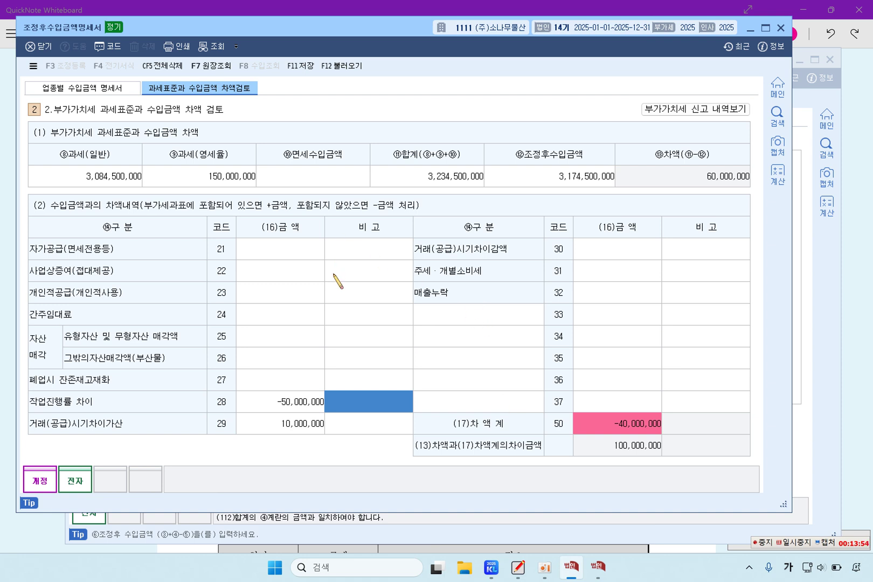
# Enter 100,000,000 under code 25 asset sales so the difference reconciles at 60,000,000
pyautogui.click(299, 342)
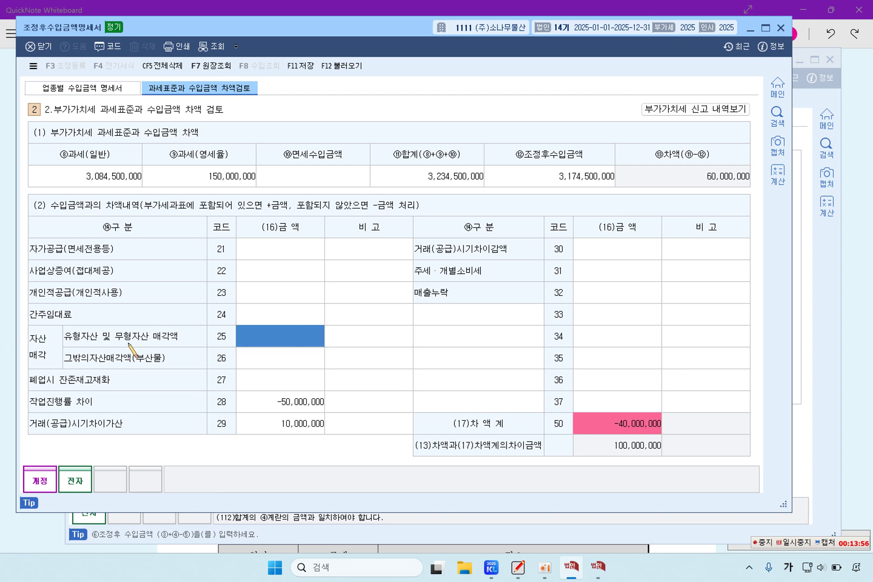
pyautogui.write('100,000,000')
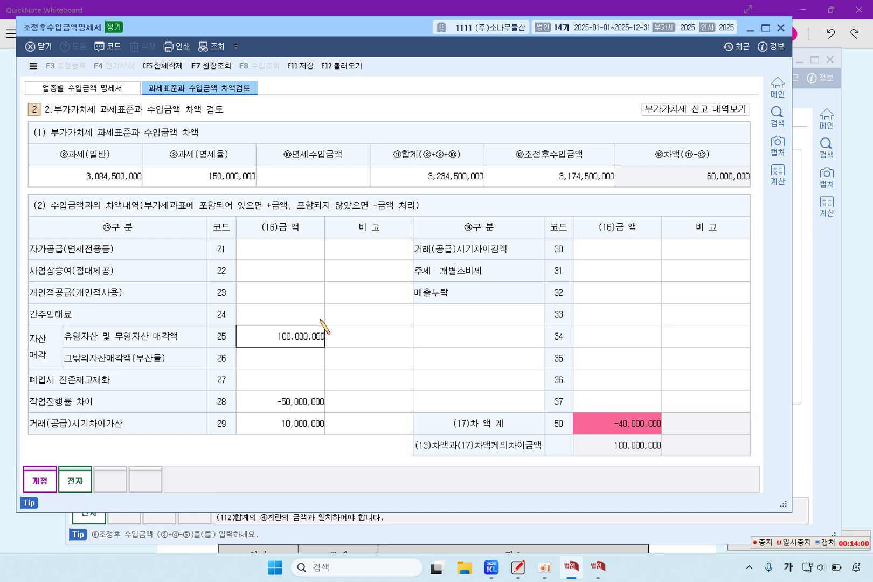
pyautogui.press('Return')
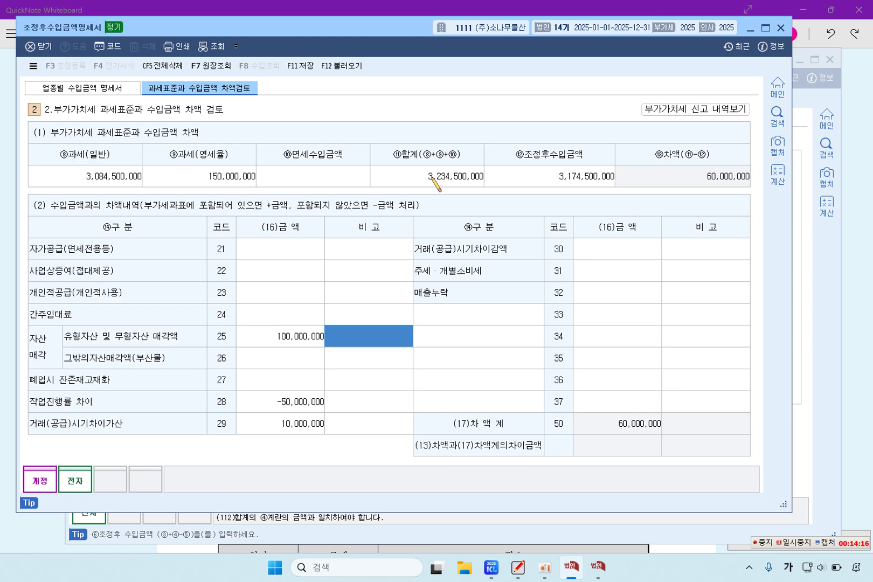
pyautogui.click(870, 259)
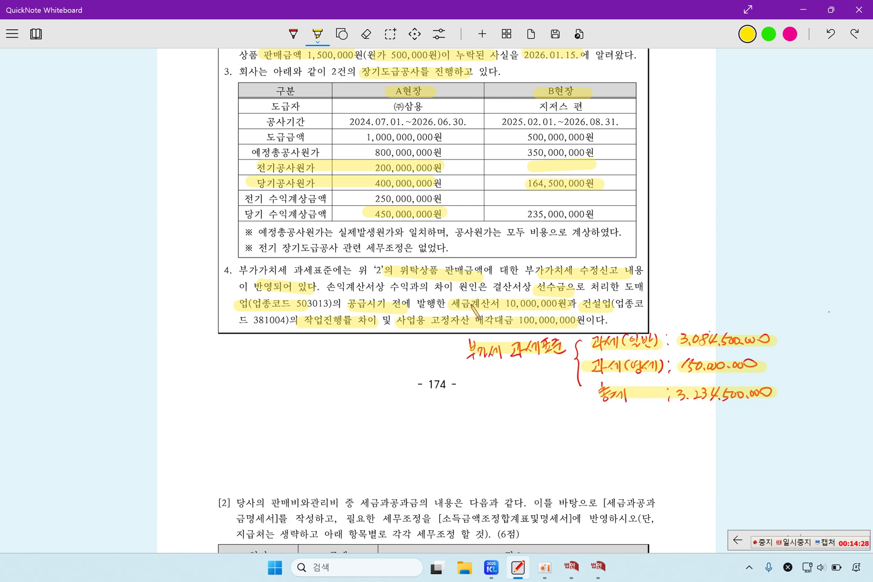
pyautogui.click(598, 566)
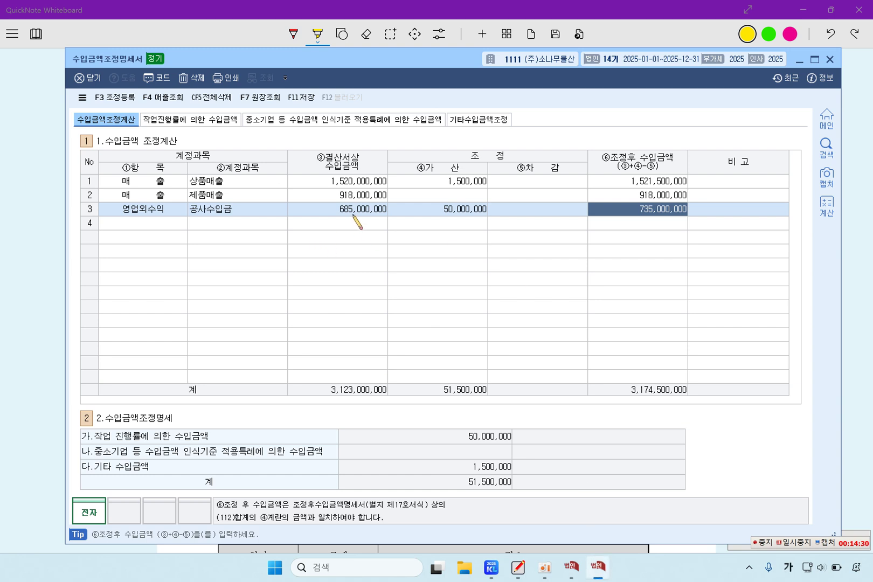
# Save 수입금액조정명세서 and 조정후수입금액명세서 with F11 저장, then close both statements
pyautogui.click(300, 97)
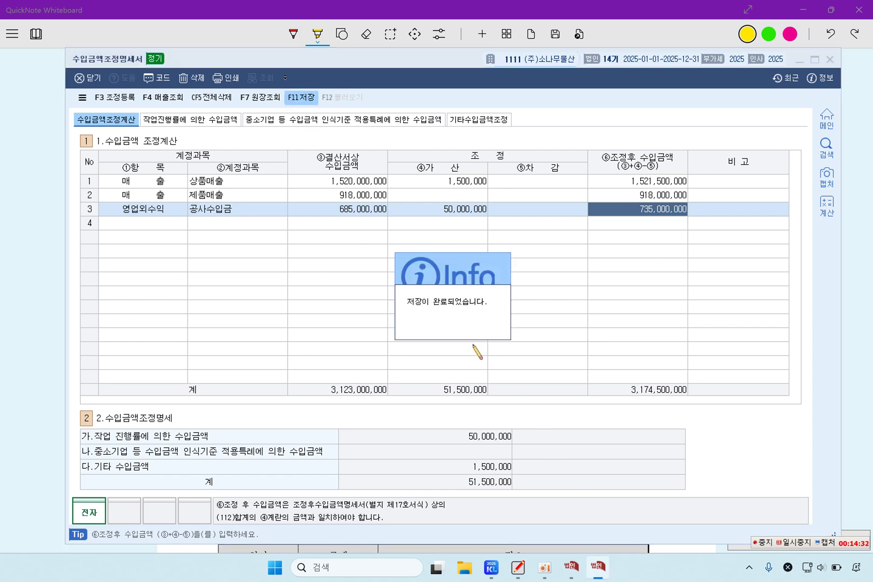
pyautogui.click(572, 571)
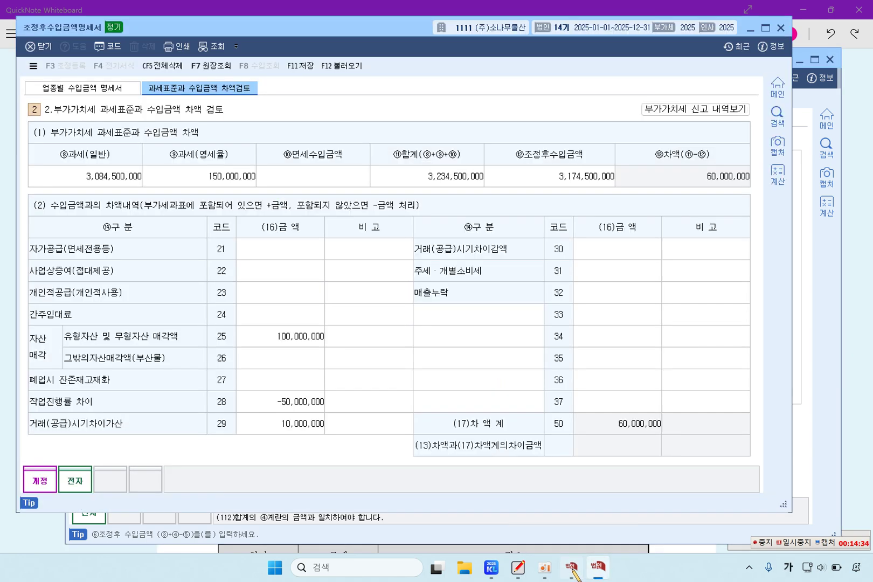
pyautogui.click(303, 69)
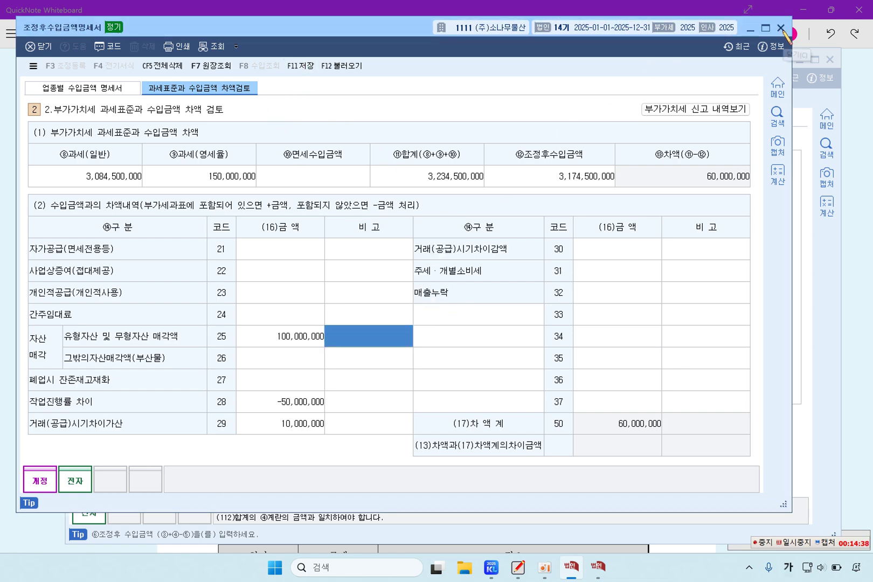
pyautogui.click(781, 28)
pyautogui.click(843, 294)
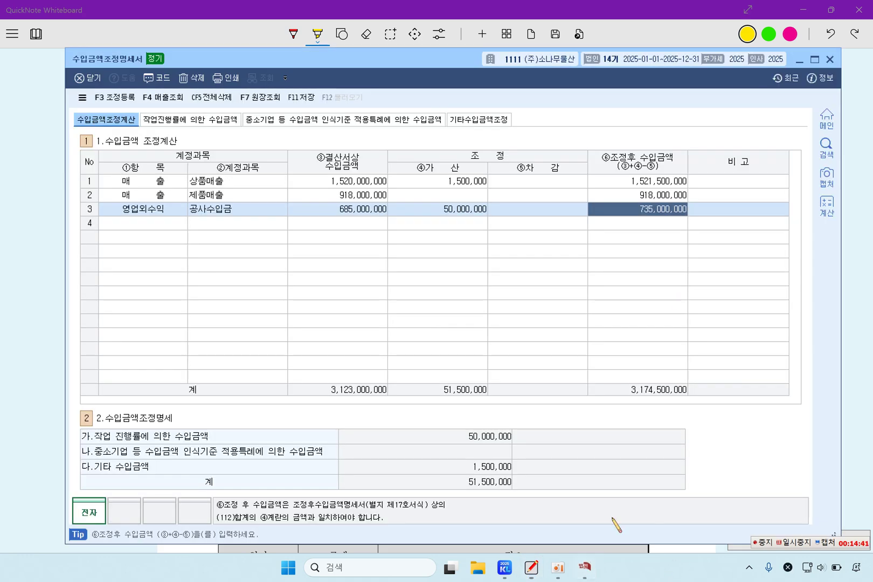
pyautogui.click(587, 569)
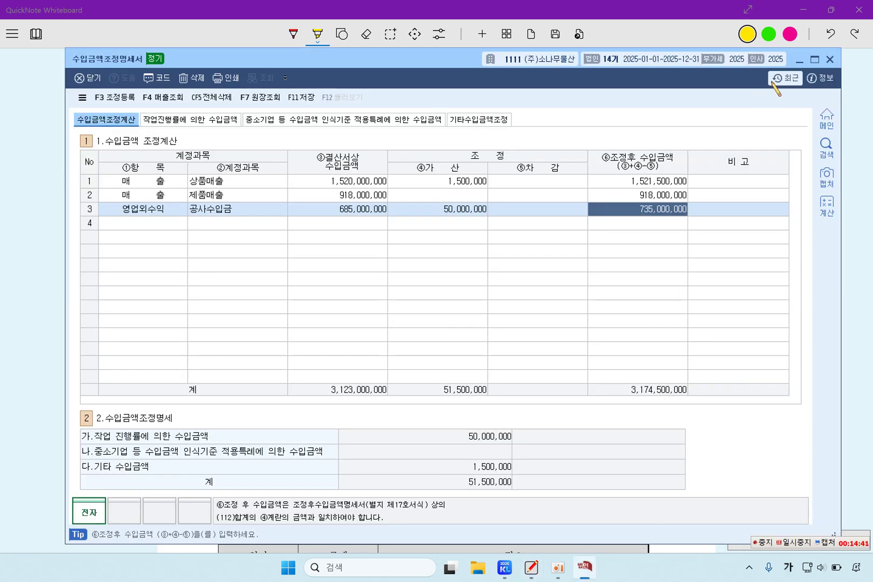
pyautogui.click(830, 59)
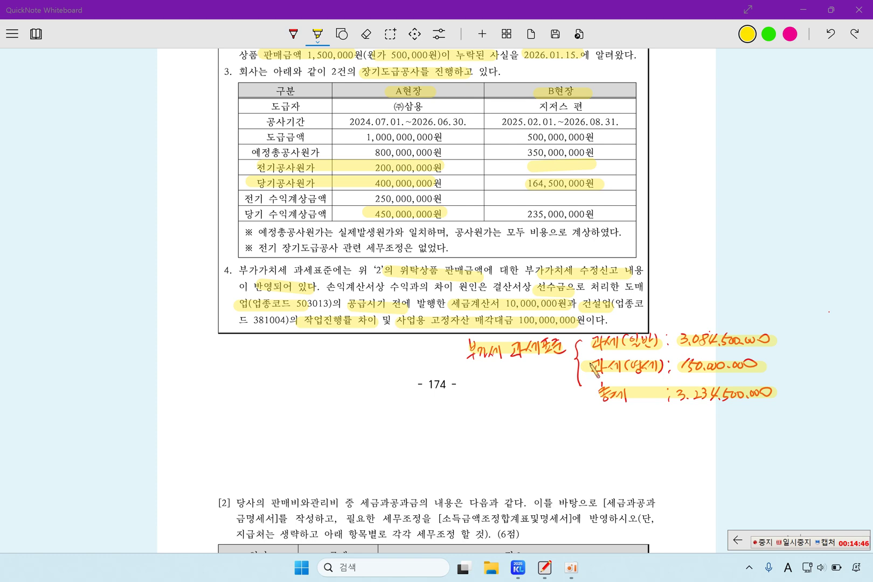
pyautogui.scroll(-6, 466, 438)
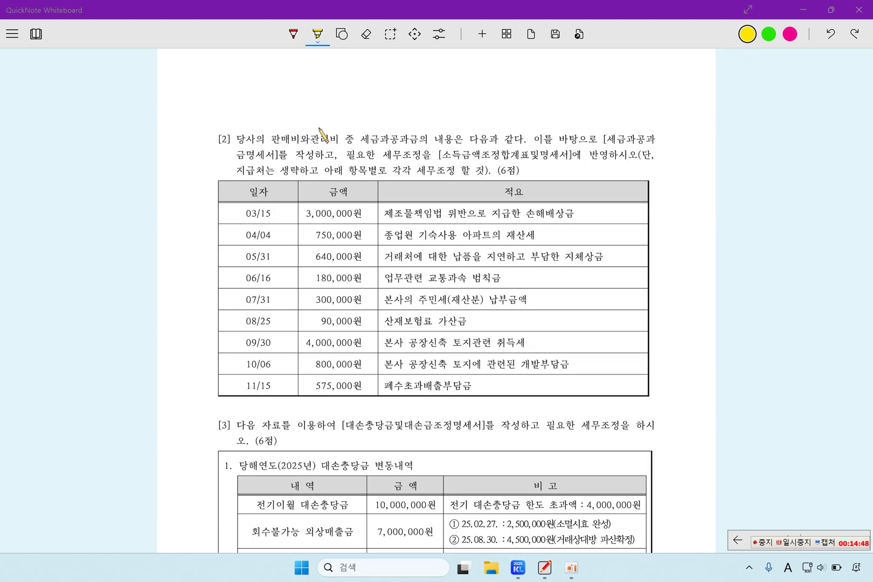
# Highlight 판매비와관리비, 세금과공과금 and the per-item tax adjustment instructions in problem [2]
pyautogui.moveTo(274, 141); pyautogui.dragTo(427, 140)
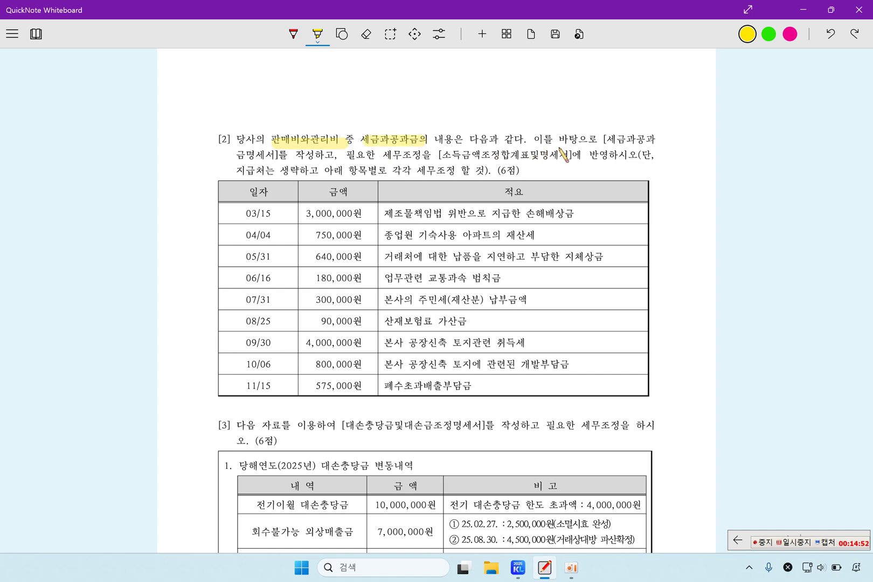
pyautogui.moveTo(248, 155); pyautogui.dragTo(421, 156)
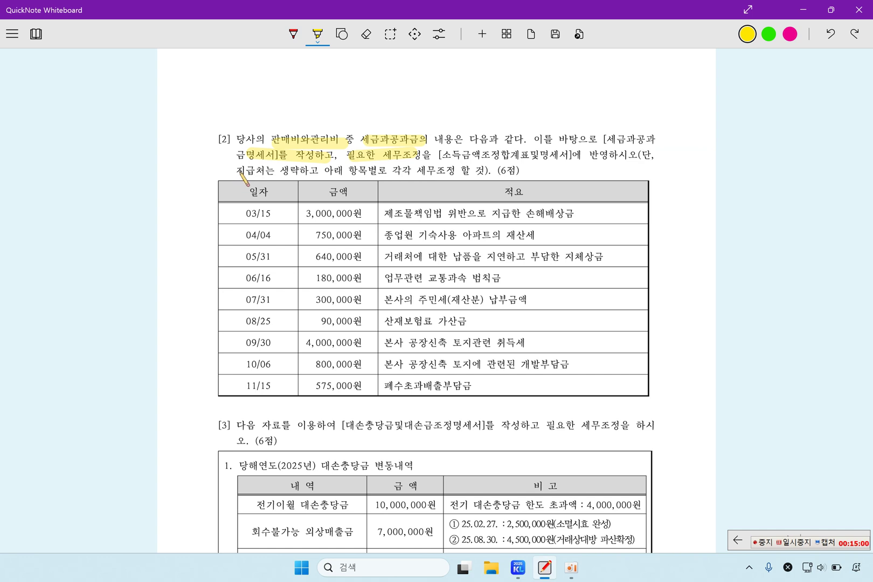
pyautogui.moveTo(238, 170); pyautogui.dragTo(462, 171)
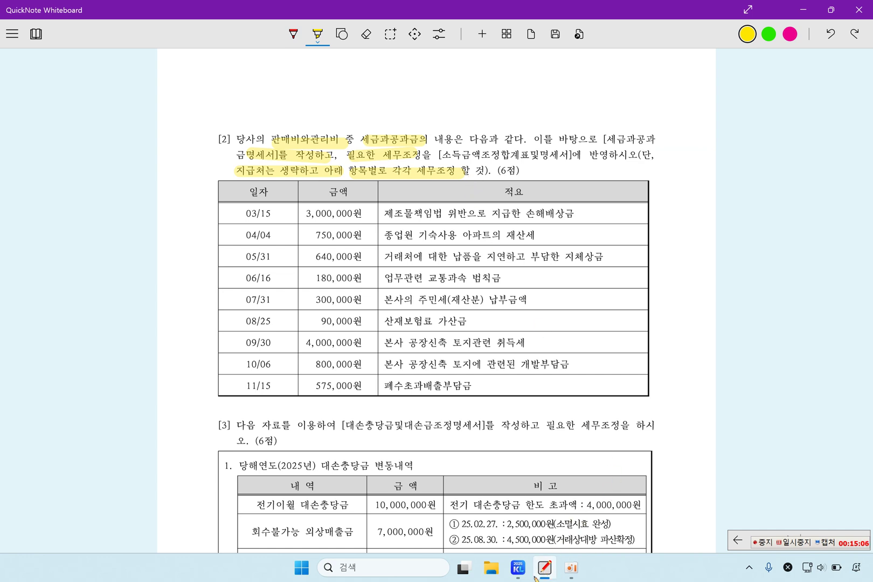
# Import the nine 2025 세금과공과금 vouchers into 세금과공과금명세서 via F12 불러오기, totalling 10,335,000
pyautogui.click(518, 568)
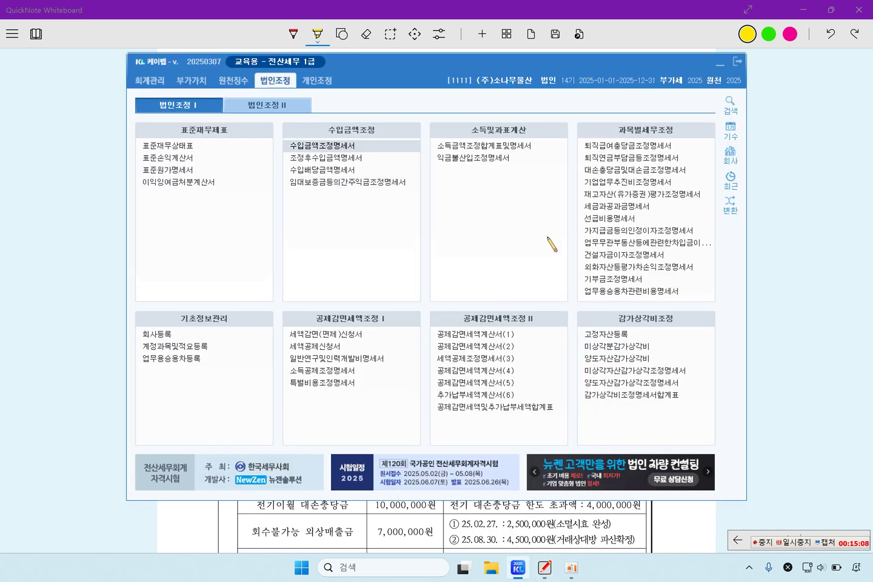
pyautogui.click(614, 209)
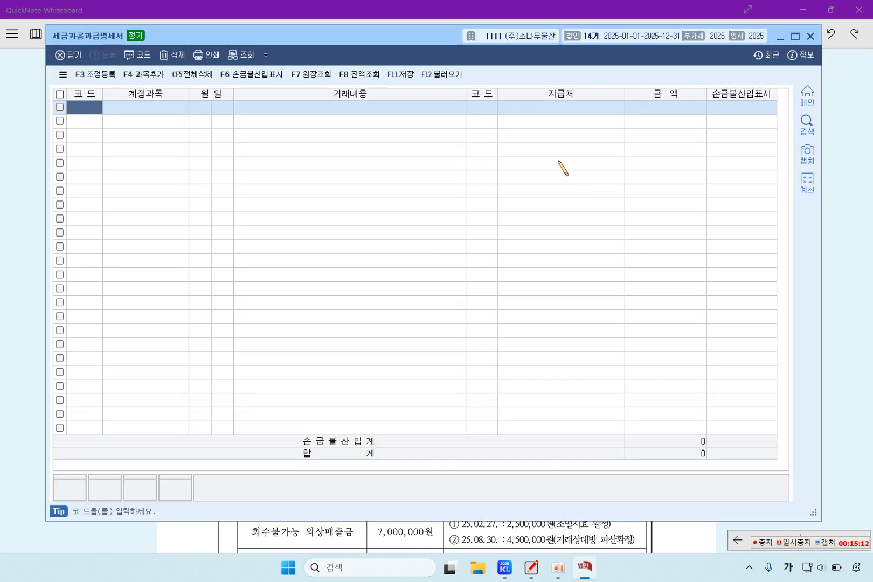
pyautogui.click(450, 77)
pyautogui.press('Return')
pyautogui.press('Return')
pyautogui.press('Return')
pyautogui.press('Return')
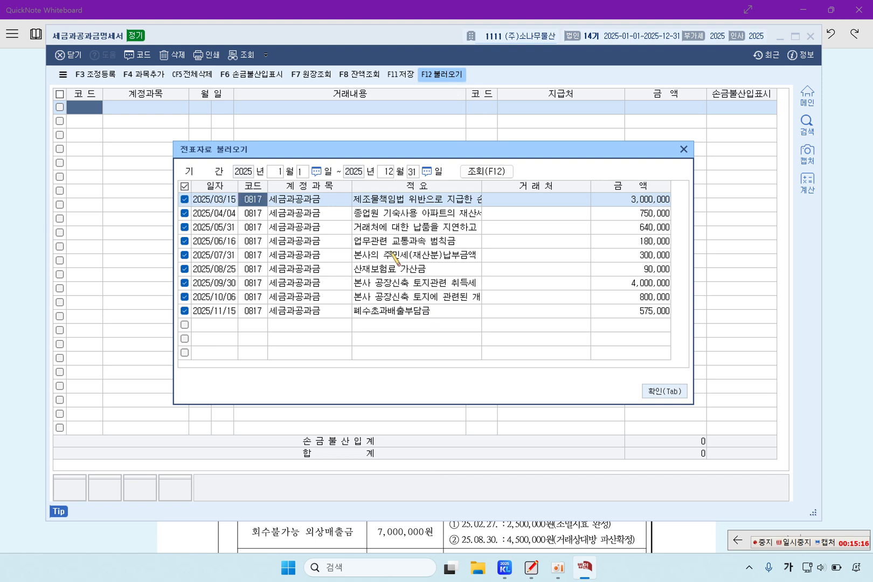
pyautogui.click(655, 392)
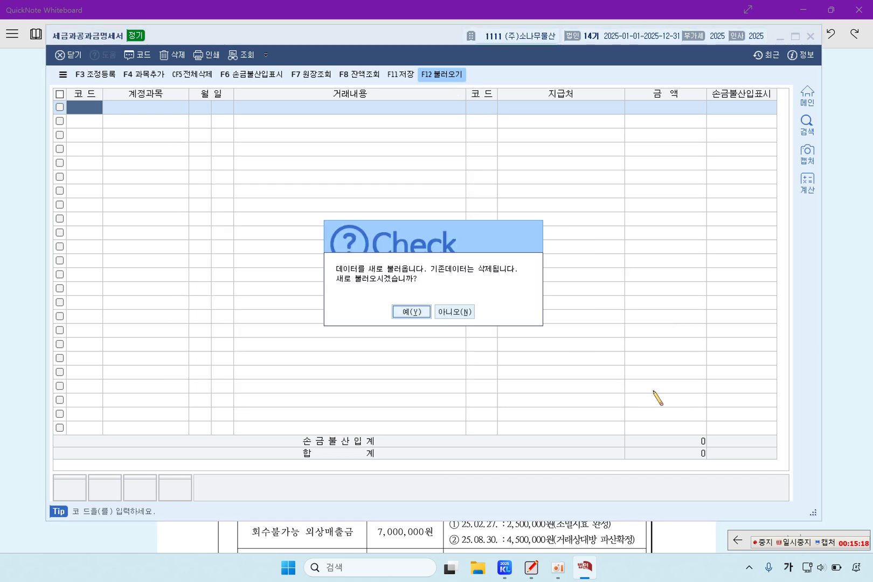
pyautogui.click(409, 312)
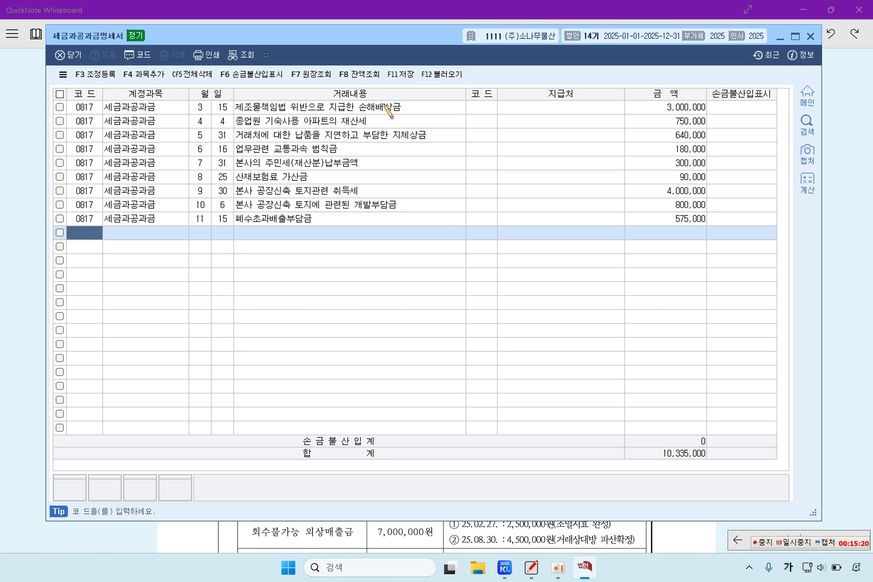
# Flag the 3,000,000 damages payment as 손금불산입
pyautogui.click(727, 108)
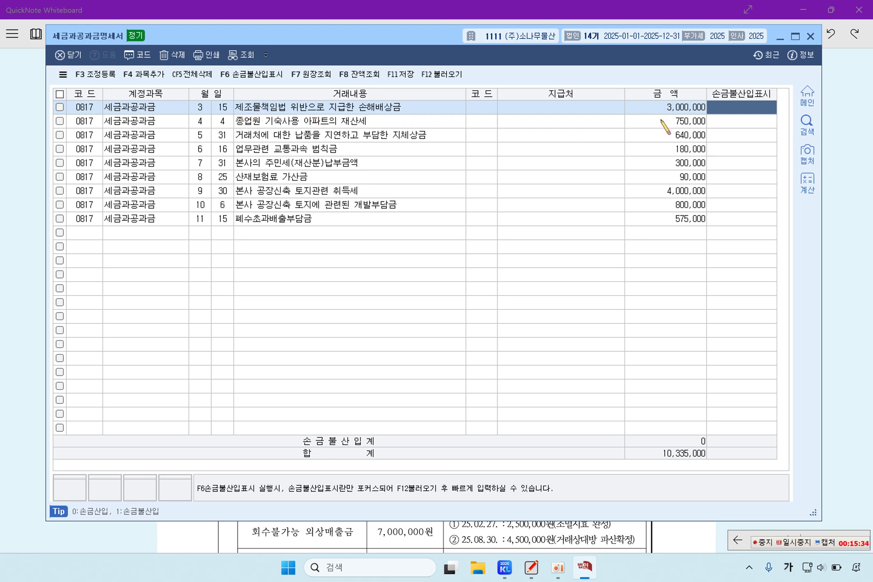
pyautogui.write('1')
pyautogui.press('Return')
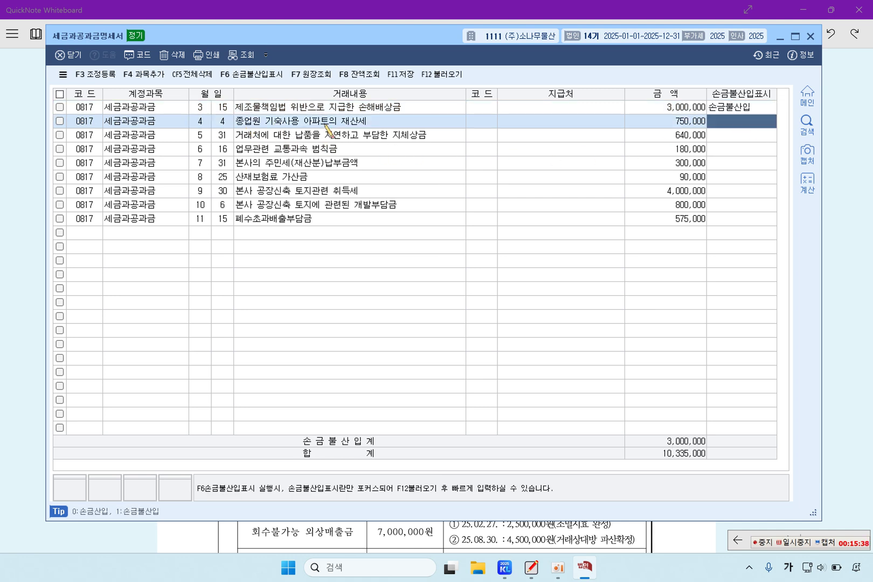
# Flag the 180,000 업무관련 교통과속 범칙금 as 손금불산입, bringing the total to 3,180,000
pyautogui.click(358, 147)
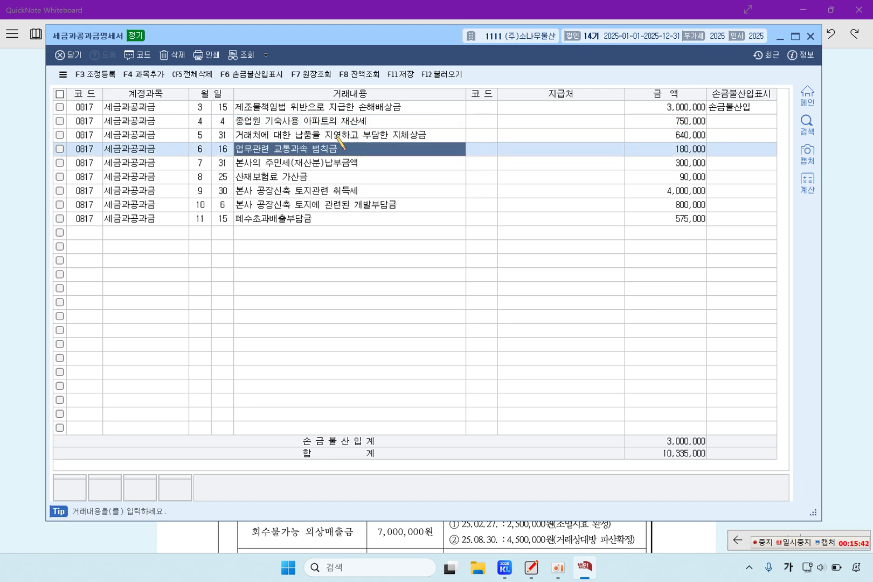
pyautogui.press('Up')
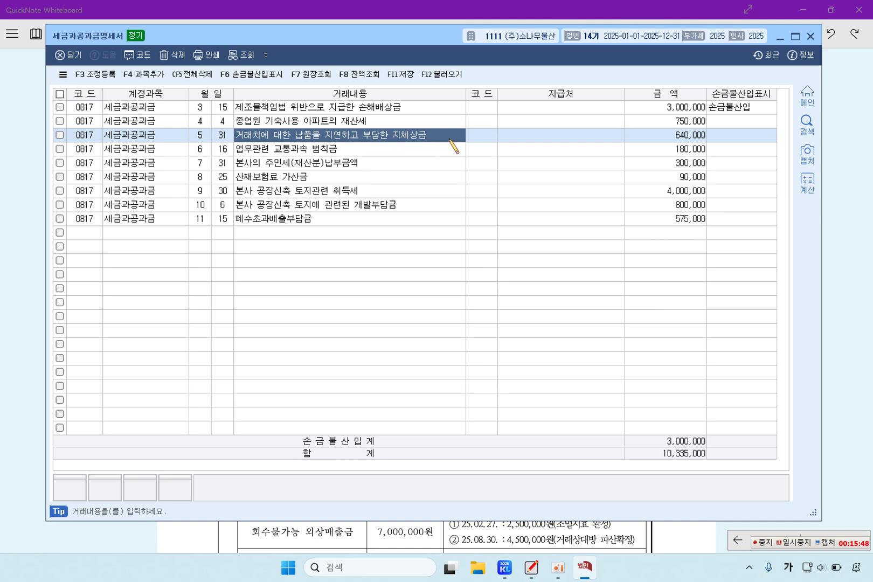
pyautogui.press('Down')
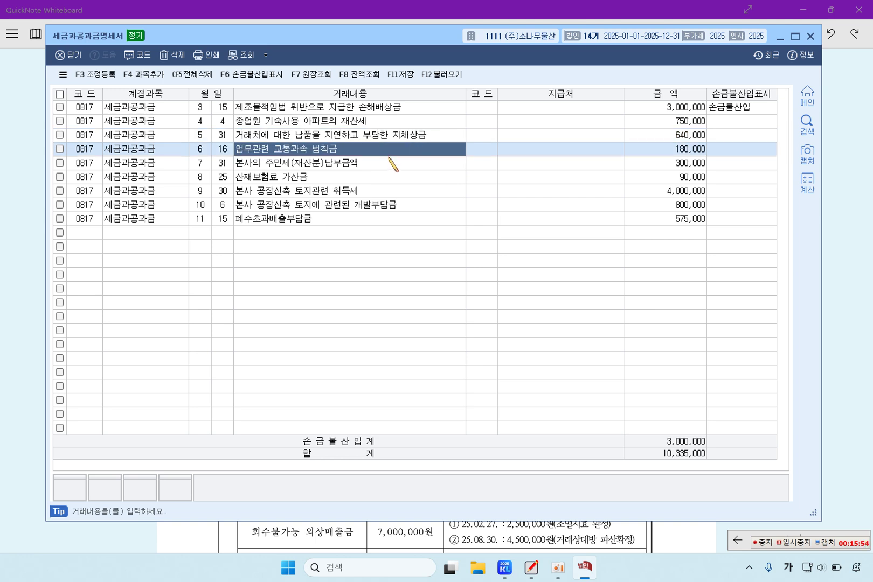
pyautogui.click(726, 148)
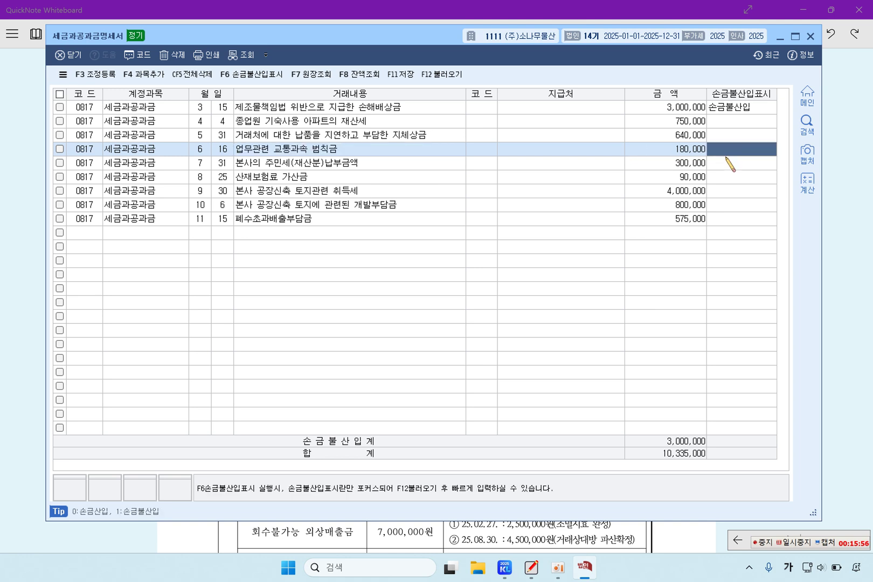
pyautogui.write('1')
pyautogui.press('Return')
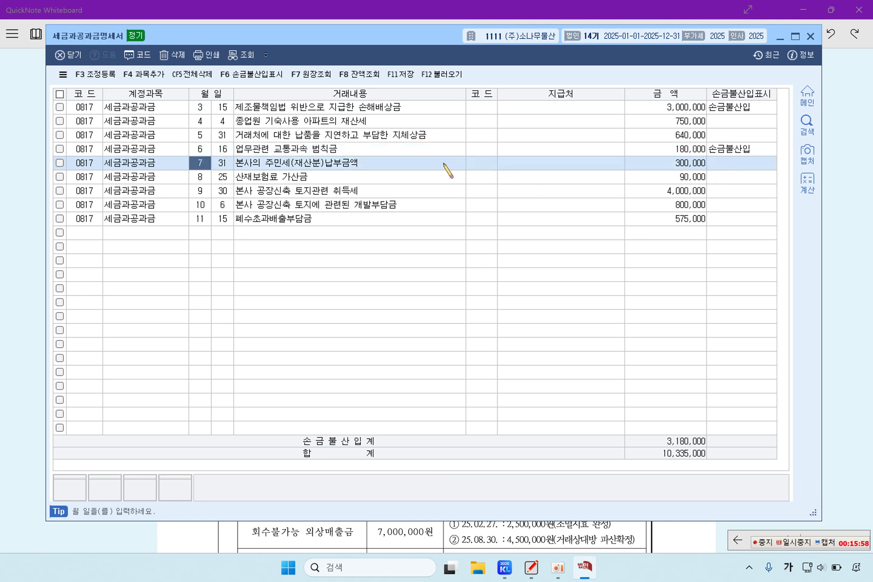
pyautogui.click(335, 168)
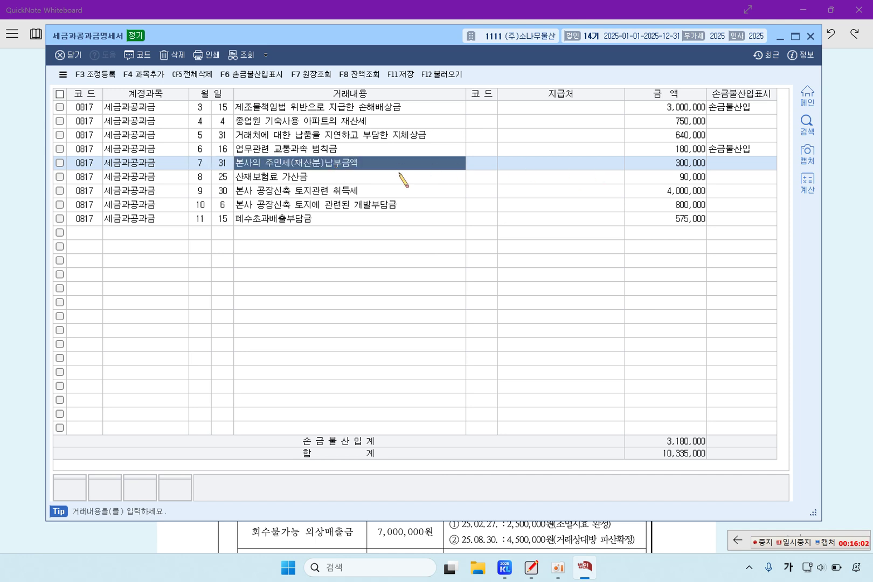
pyautogui.click(357, 178)
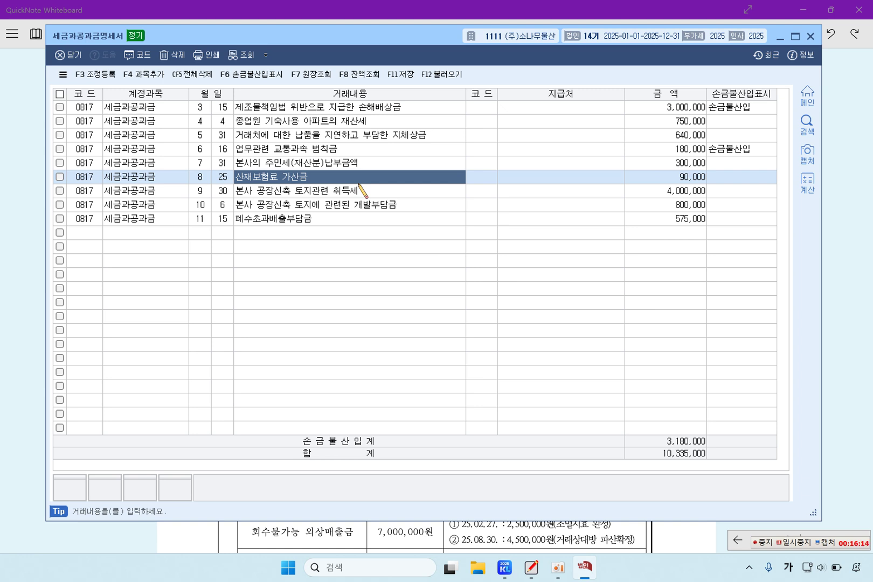
# Flag the 90,000 산재보험료 가산금 and 4,000,000 land acquisition tax as 손금불산입
pyautogui.click(741, 181)
pyautogui.press('F6')
pyautogui.click(426, 192)
pyautogui.click(412, 176)
pyautogui.click(371, 193)
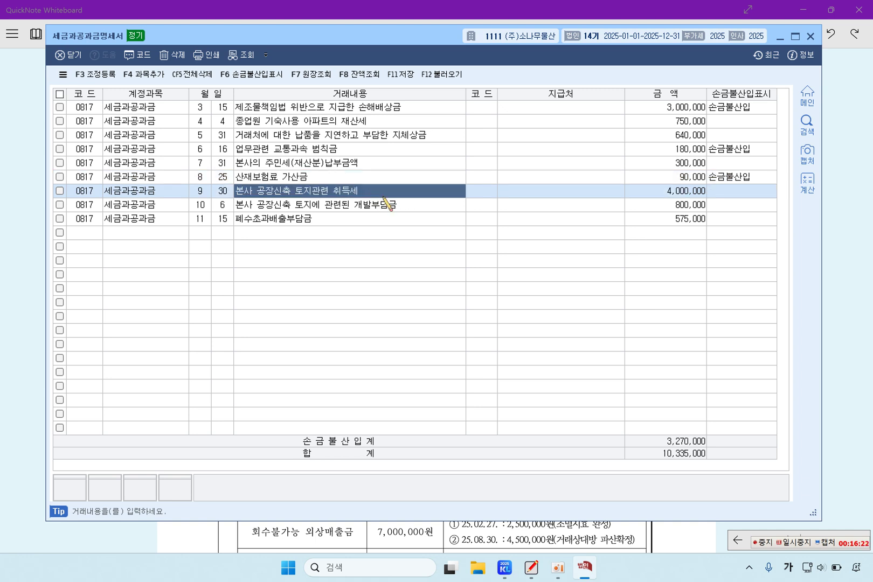
pyautogui.click(746, 195)
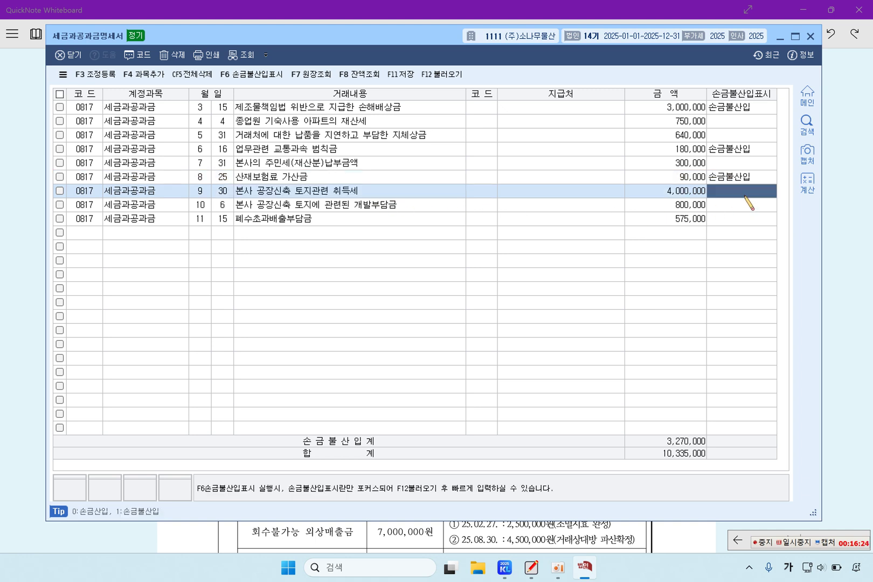
pyautogui.write('1')
pyautogui.press('Return')
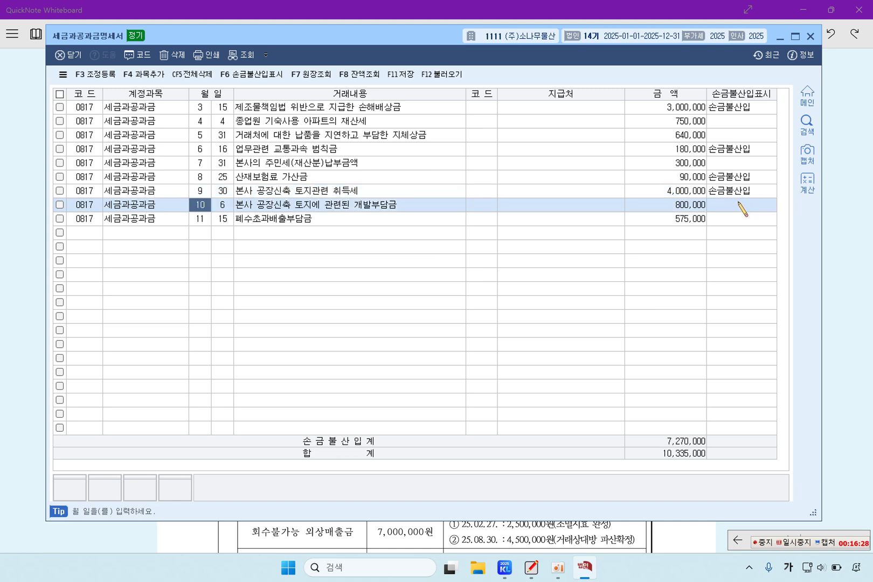
# Flag the 800,000 development charge and 575,000 폐수초과배출부담금 as 손금불산입, totalling 8,645,000
pyautogui.click(391, 210)
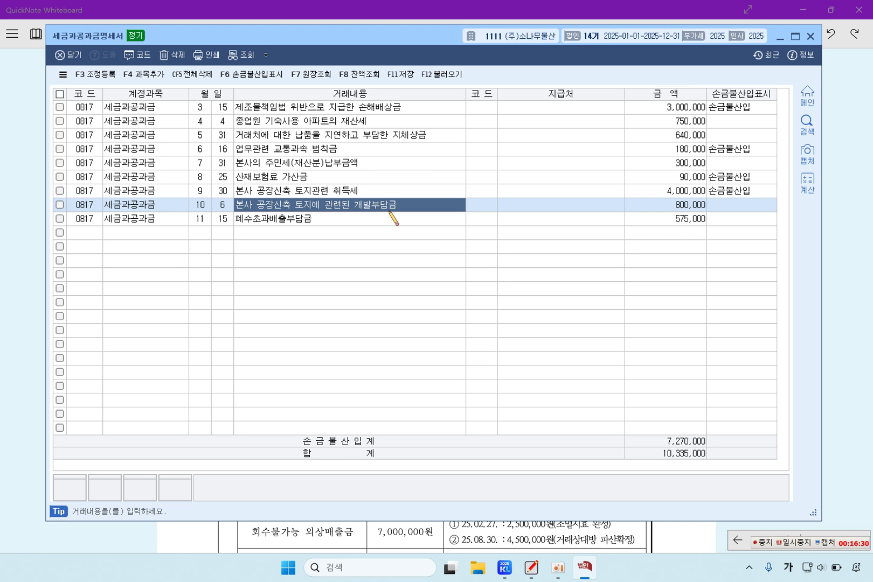
pyautogui.click(721, 209)
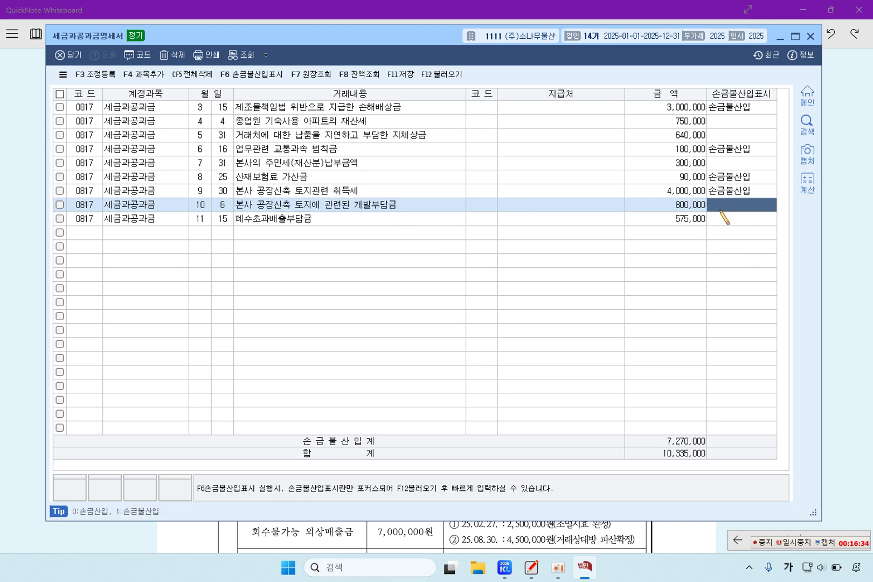
pyautogui.write('1')
pyautogui.press('Return')
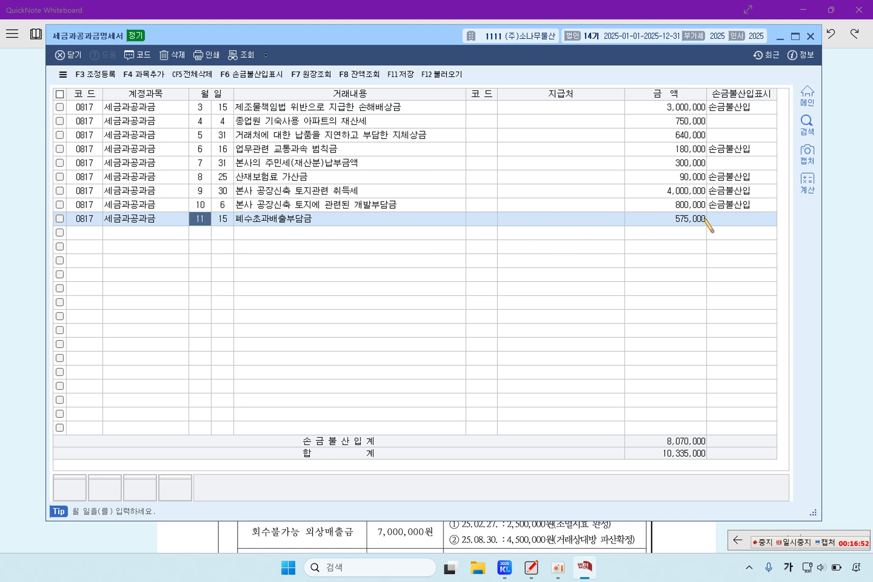
pyautogui.click(723, 216)
pyautogui.write('1')
pyautogui.press('Return')
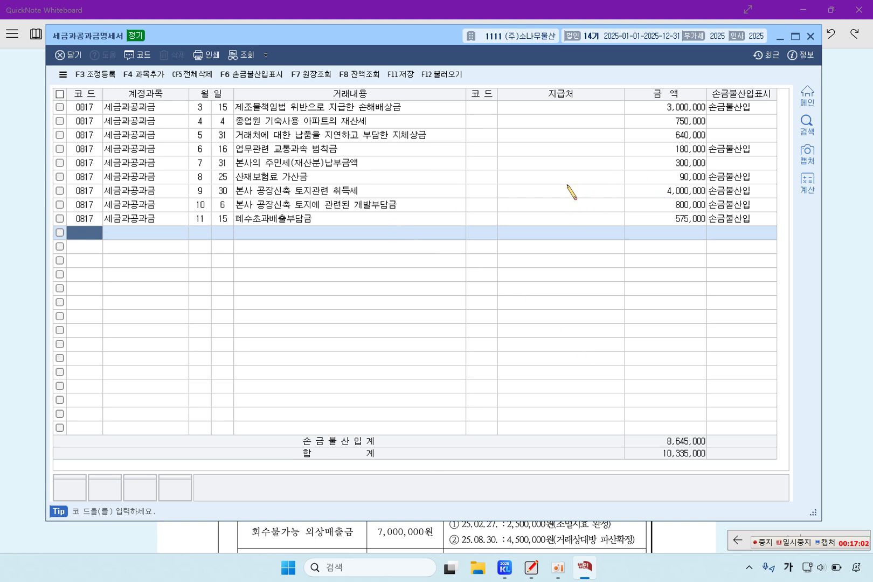
pyautogui.click(532, 107)
pyautogui.click(545, 146)
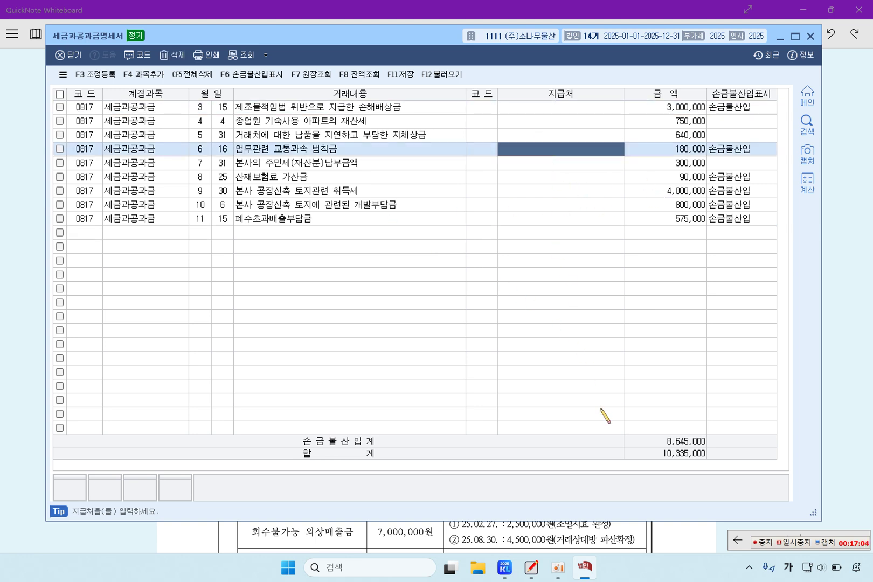
# In the F3 조정등록 adjustment screen, enter 손해배상금 at 3,000,000 under 익금산입 및 손금불산입
pyautogui.click(103, 78)
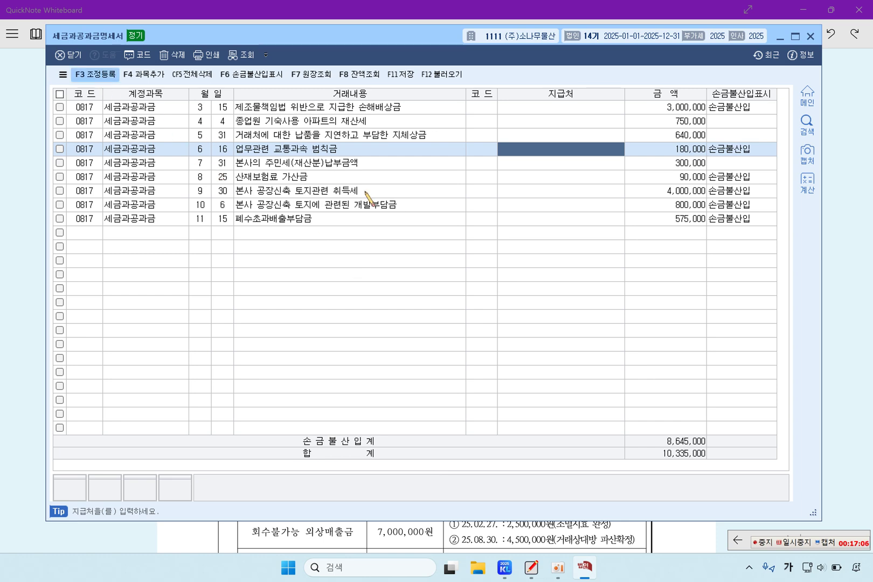
pyautogui.moveTo(417, 132); pyautogui.dragTo(409, 127)
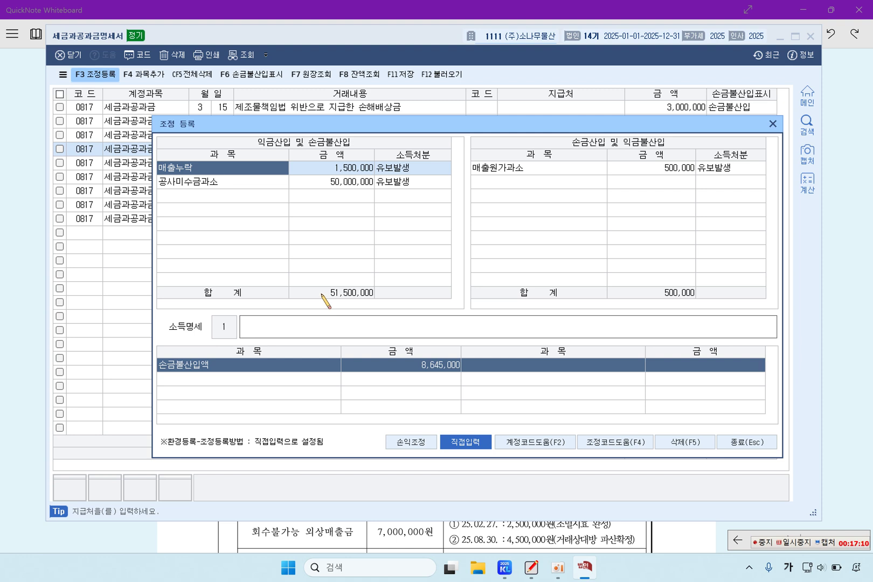
pyautogui.click(213, 197)
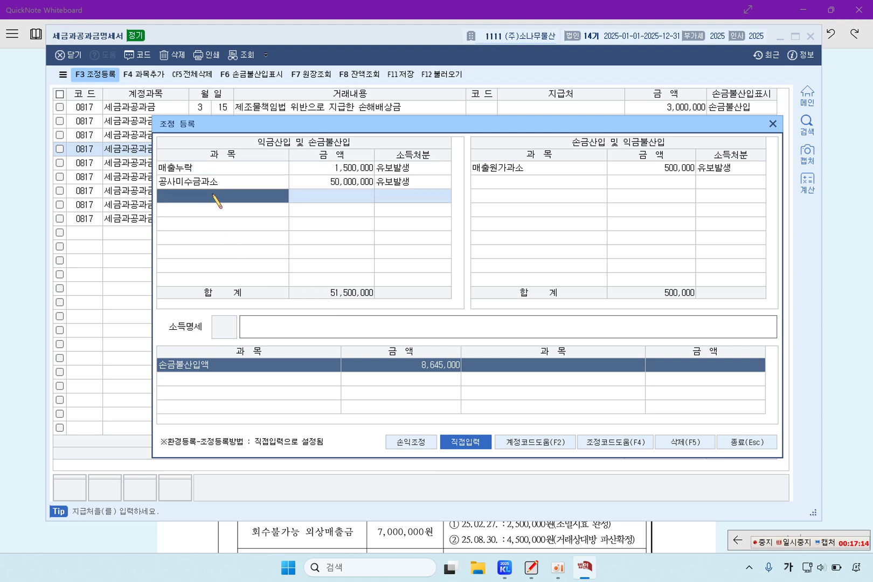
pyautogui.write('손해')
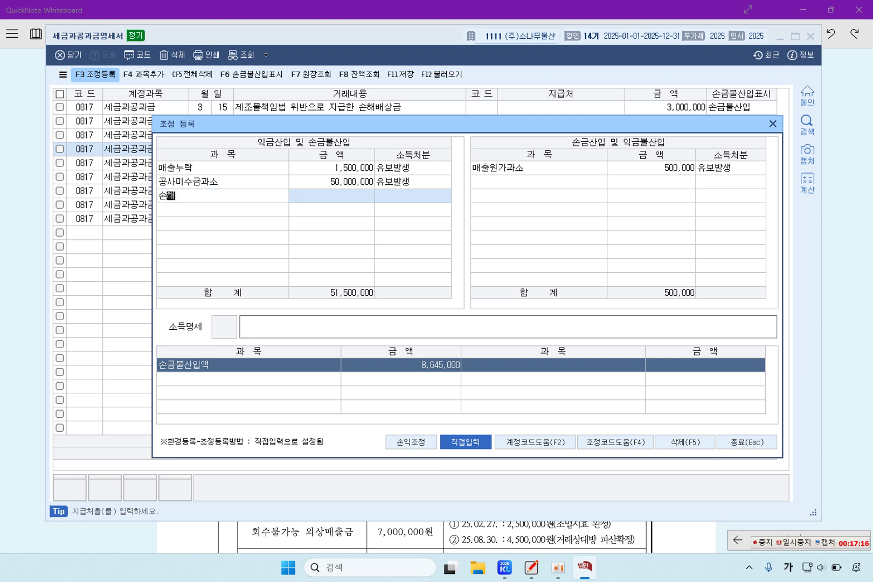
pyautogui.write('배상금')
pyautogui.press('Return')
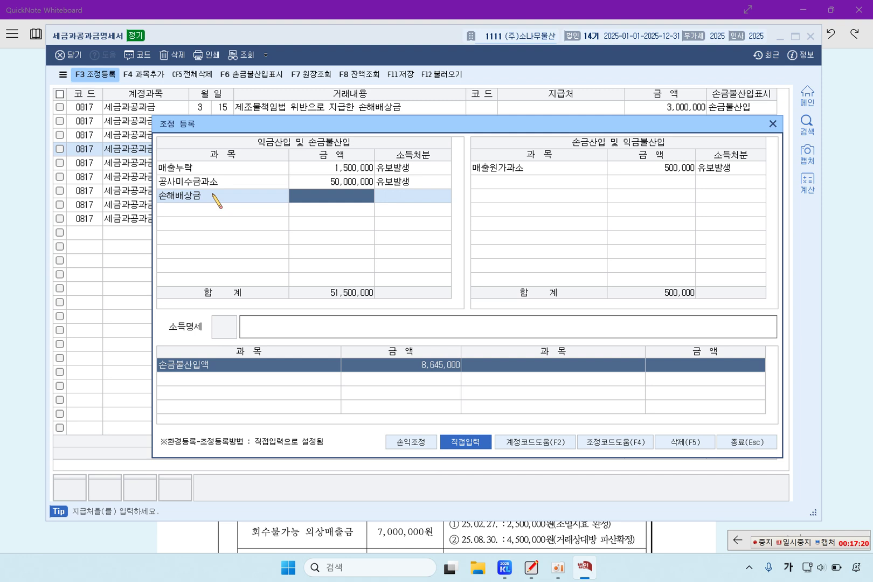
pyautogui.write('3000000')
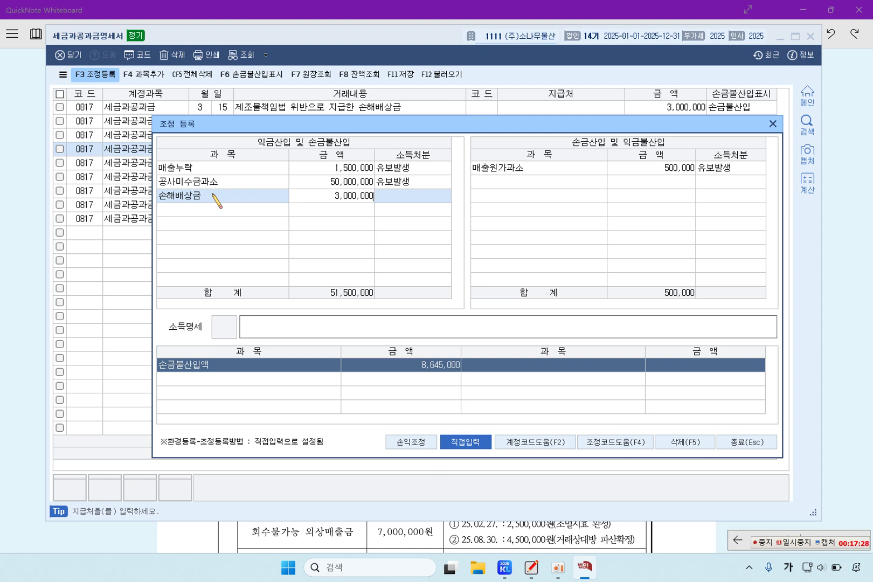
pyautogui.press('Return')
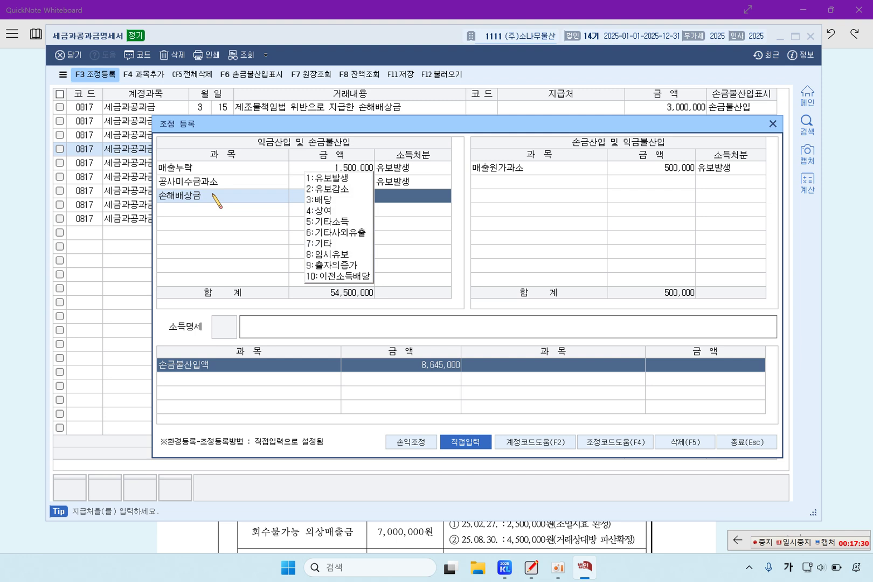
pyautogui.press('Escape')
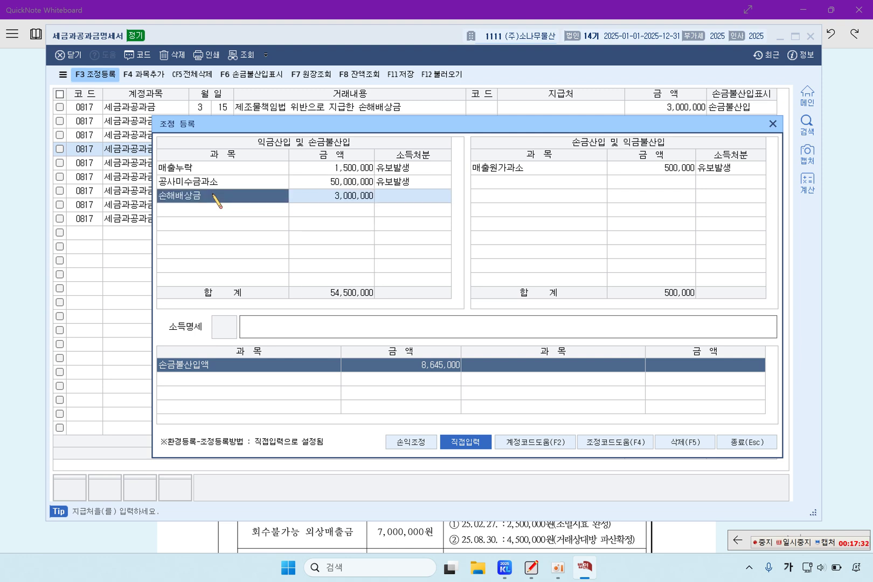
pyautogui.press('Return')
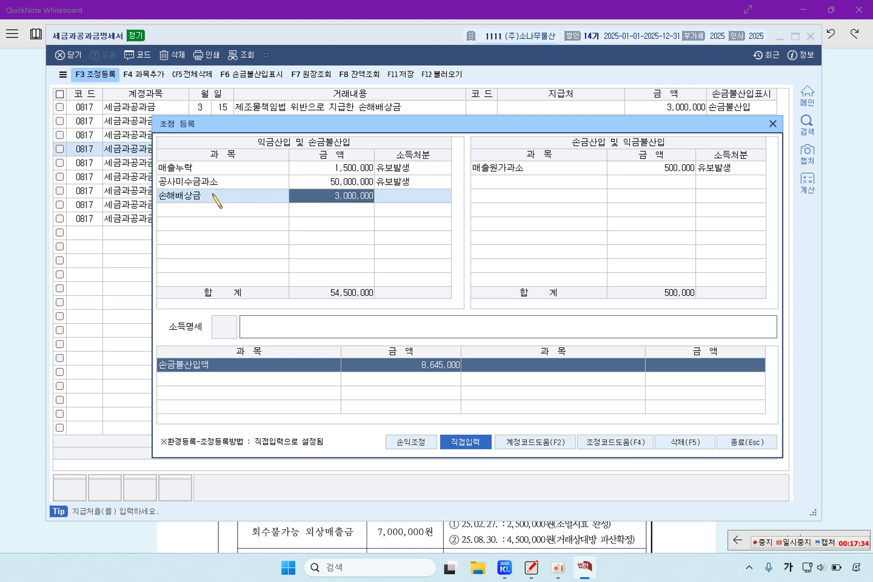
pyautogui.press('Return')
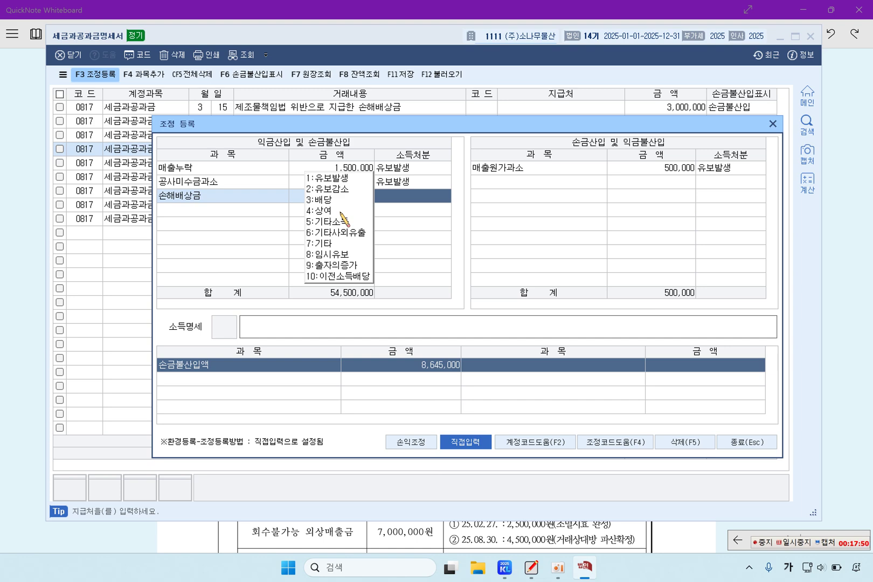
# Give the 3,000,000 손해배상금 adjustment the 6:기타사외유출 income disposal
pyautogui.click(351, 233)
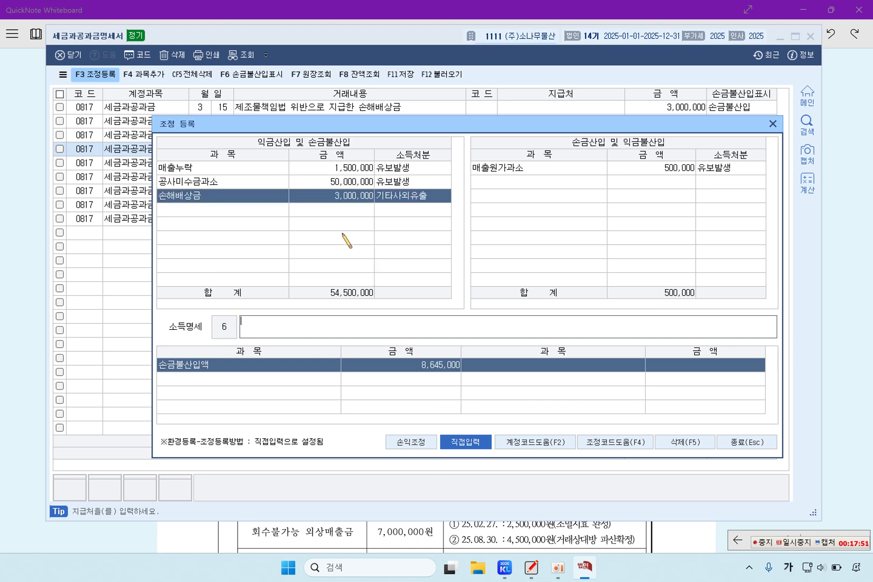
pyautogui.click(245, 211)
pyautogui.moveTo(324, 127); pyautogui.dragTo(325, 166)
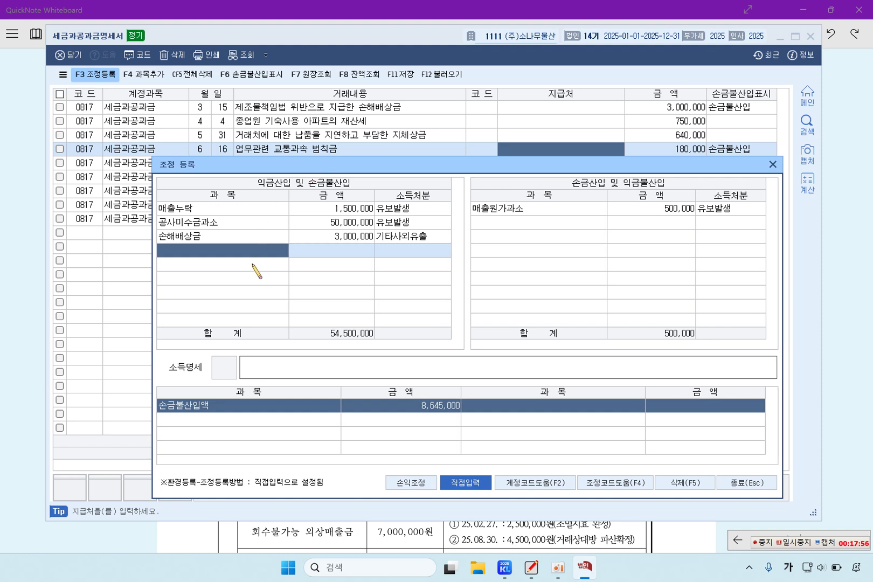
# Add 교통 범칙금 at 180,000 as 손금불산입, disposed as 기타사외유출
pyautogui.write('교통')
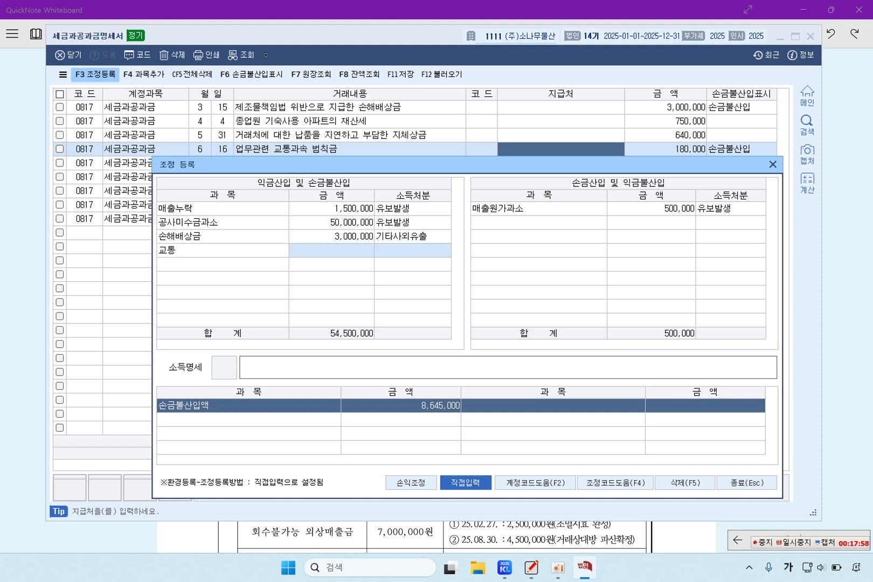
pyautogui.write(' 범칙ㄱㅡㅁ')
pyautogui.press('Return')
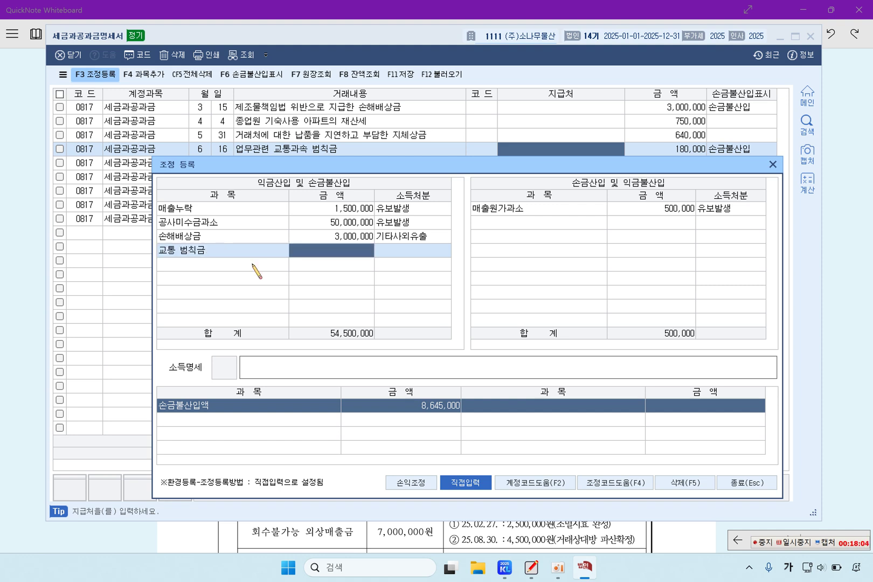
pyautogui.write('180,000')
pyautogui.press('Return')
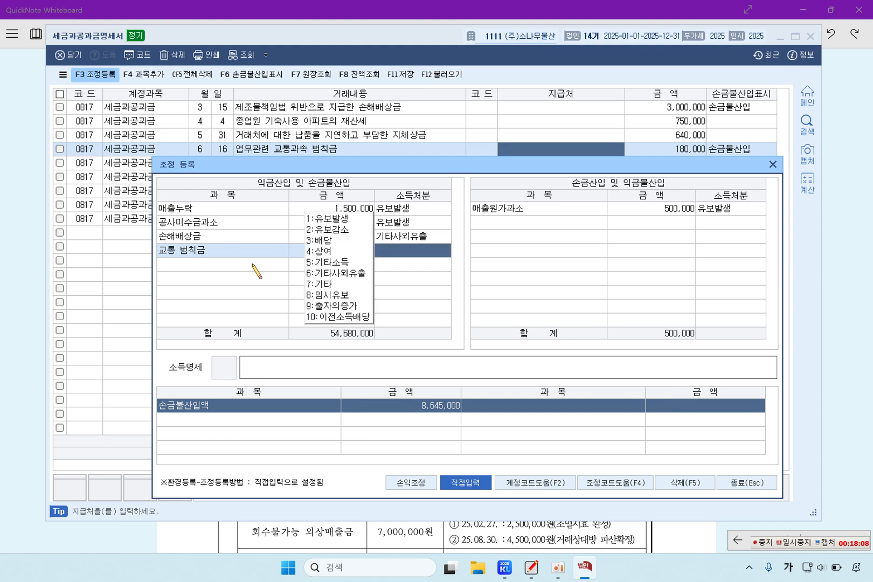
pyautogui.click(361, 273)
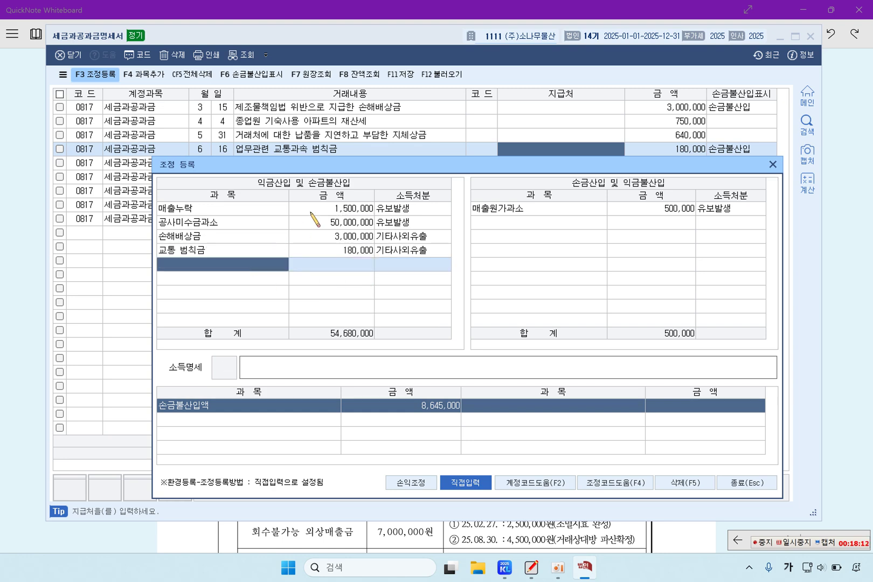
pyautogui.moveTo(365, 166); pyautogui.dragTo(371, 196)
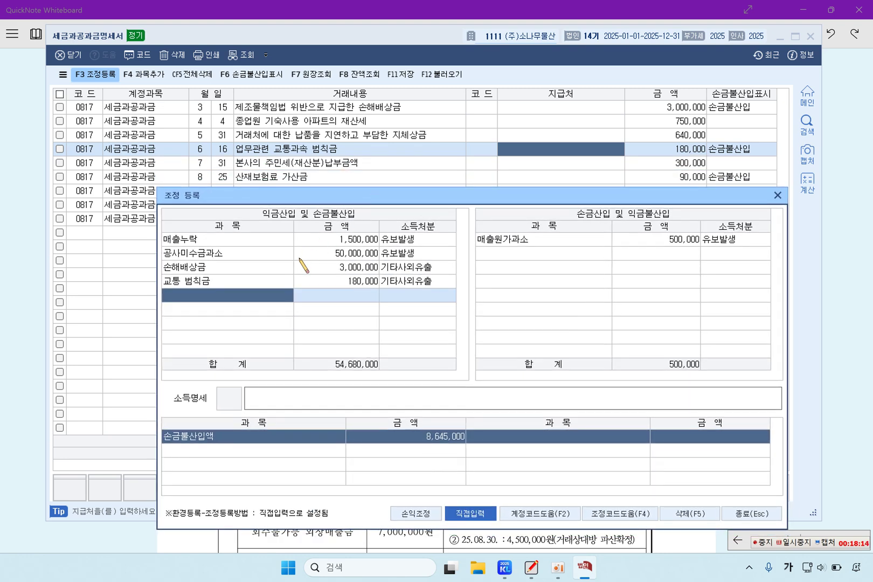
# Add 산재보험료 가산금 at 90,000, disposed as 기타사외유출
pyautogui.write('산재')
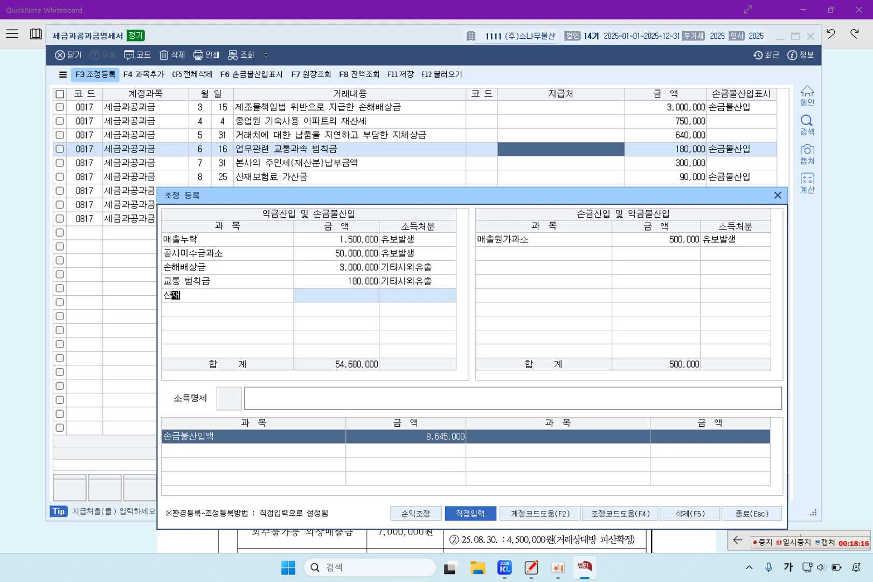
pyautogui.write('보험료 가산금')
pyautogui.press('Return')
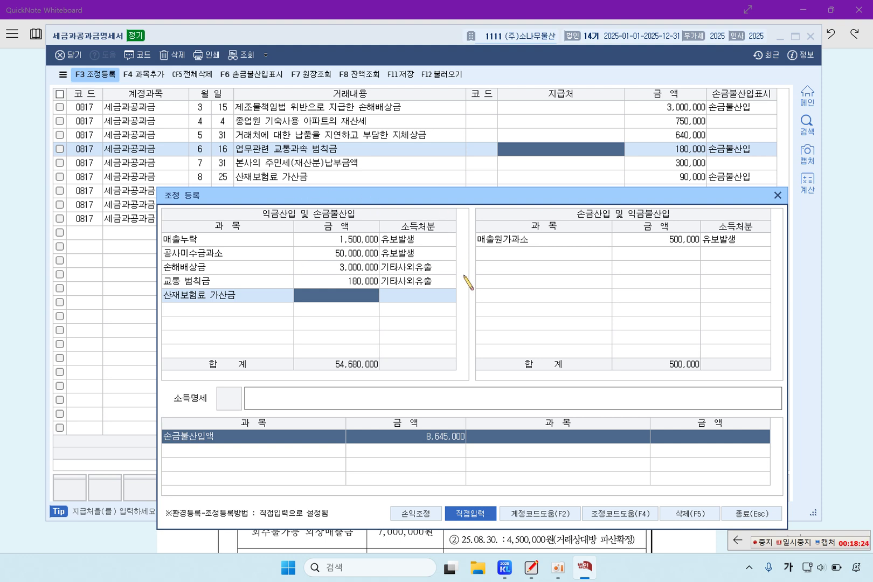
pyautogui.write('90000')
pyautogui.press('Return')
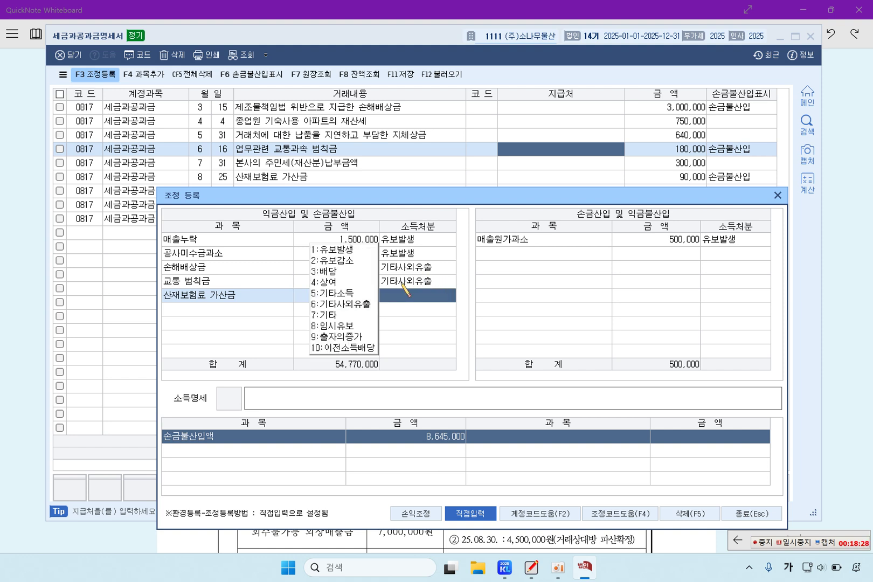
pyautogui.click(369, 305)
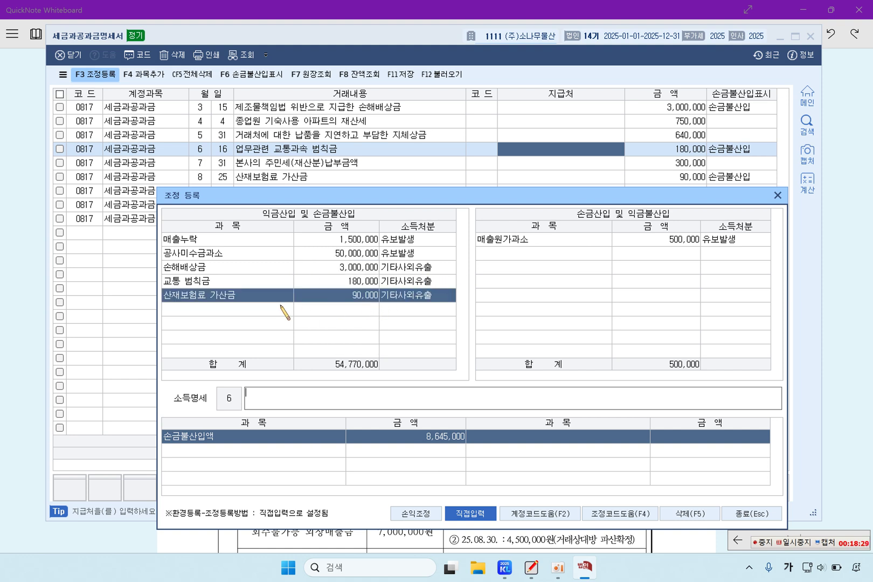
pyautogui.click(209, 315)
pyautogui.click(211, 301)
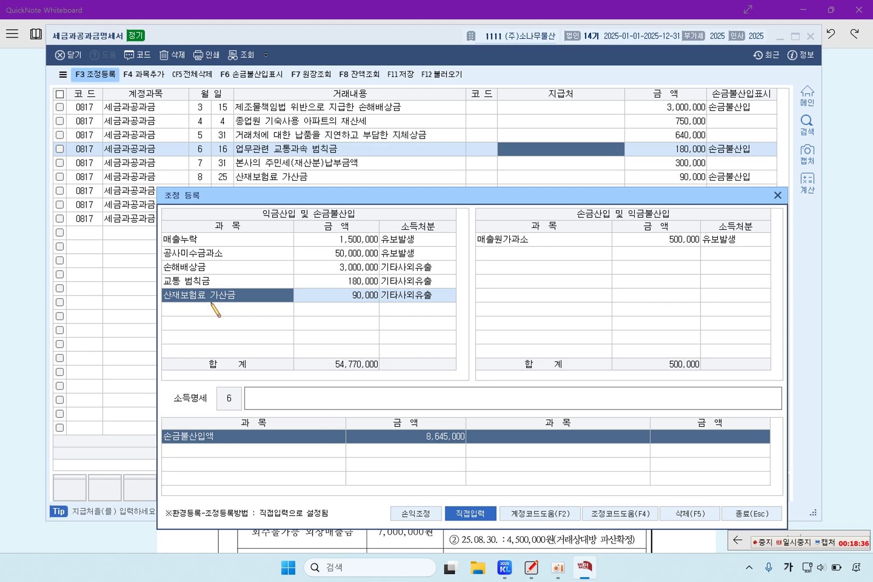
# Add 토지 취득세 at 4,000,000, disposed as 1:유보발생
pyautogui.moveTo(311, 193); pyautogui.dragTo(305, 208)
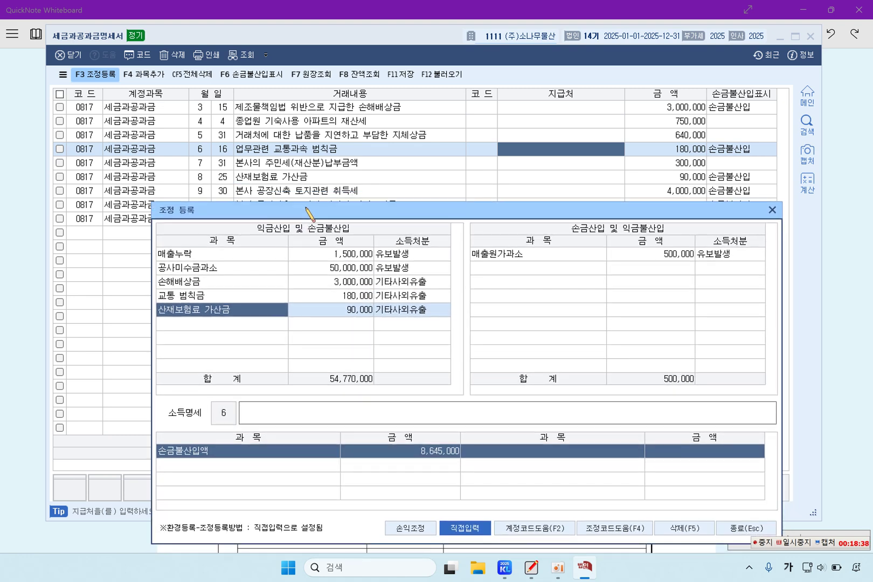
pyautogui.click(222, 327)
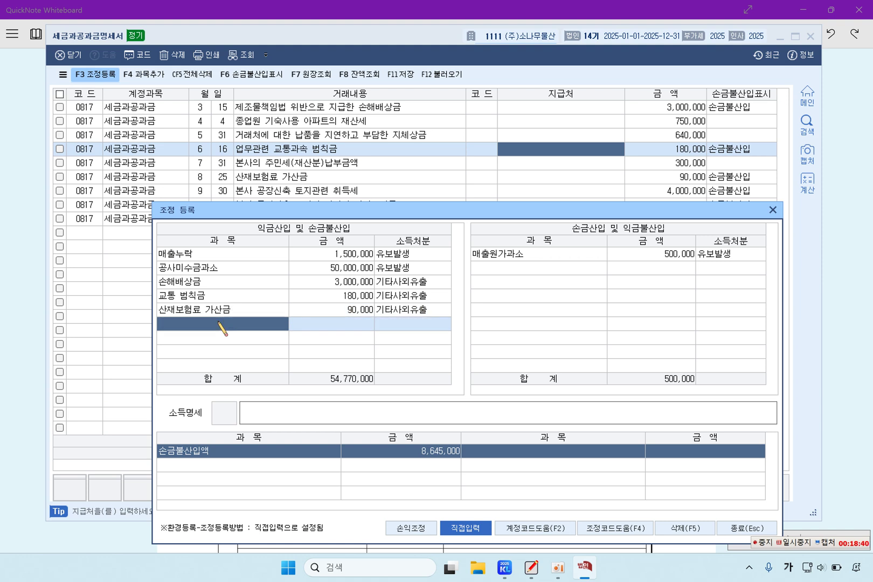
pyautogui.click(222, 327)
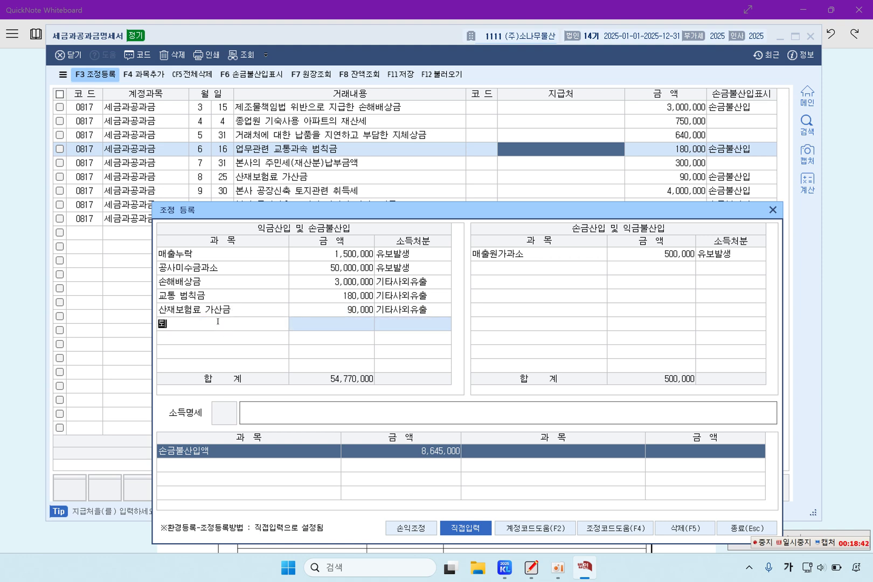
pyautogui.write('토지 취득세')
pyautogui.press('Return')
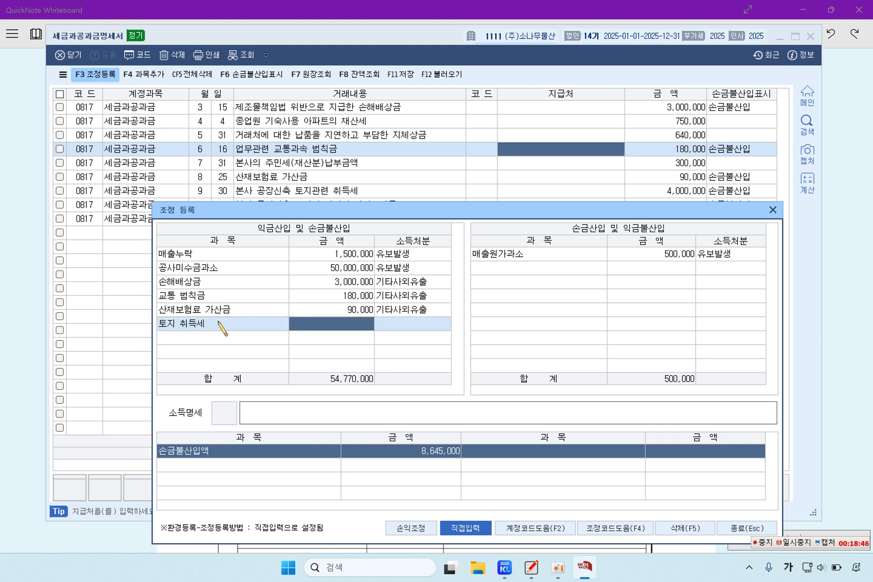
pyautogui.write('4000000')
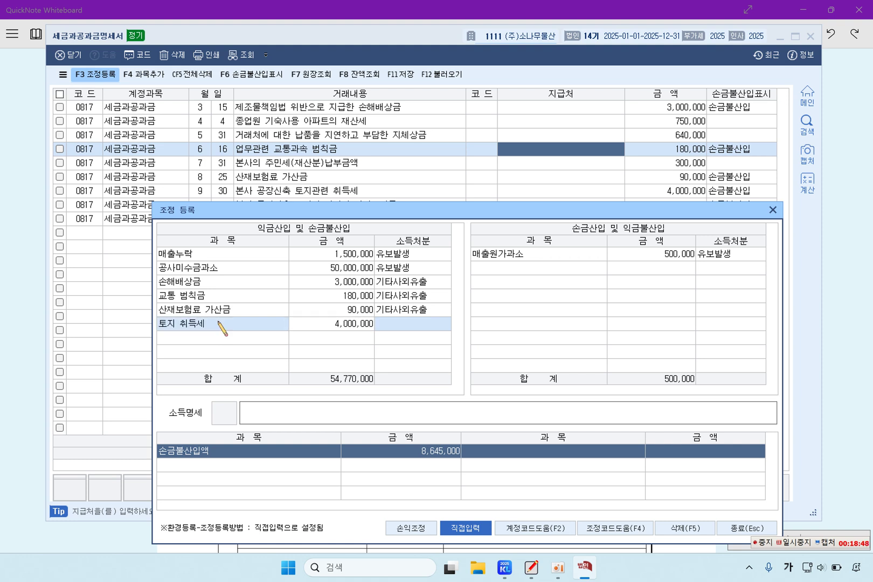
pyautogui.press('Return')
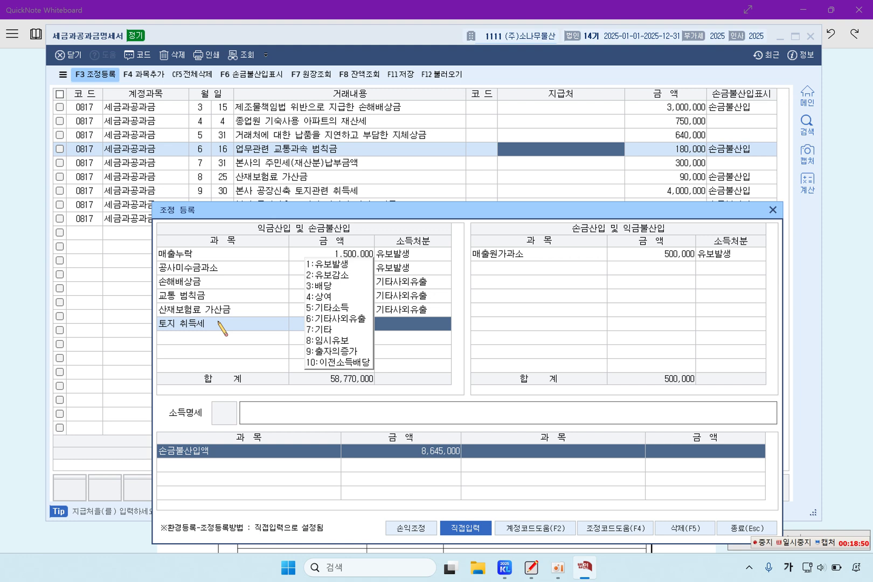
pyautogui.click(324, 265)
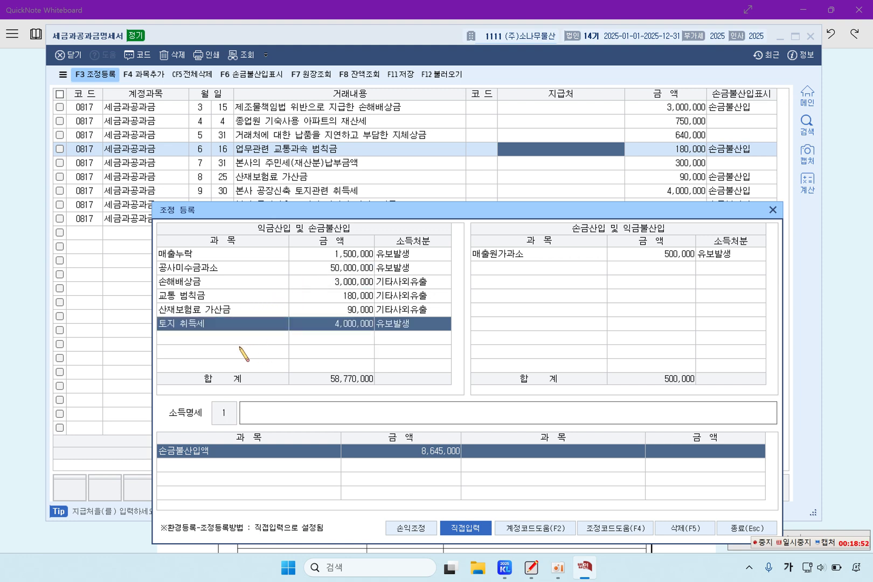
# Add 토지 개발부담금 at 800,000, disposed as 1:유보발생
pyautogui.press('Return')
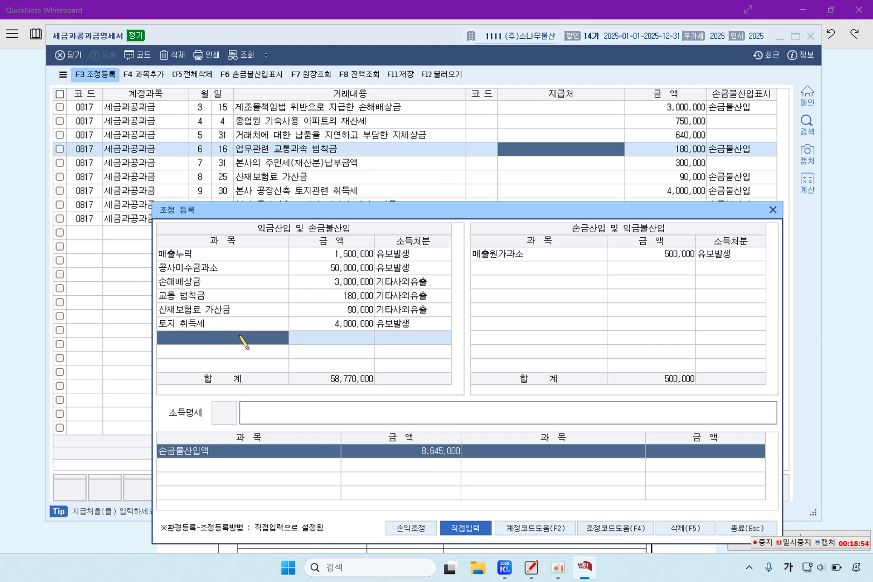
pyautogui.write('토')
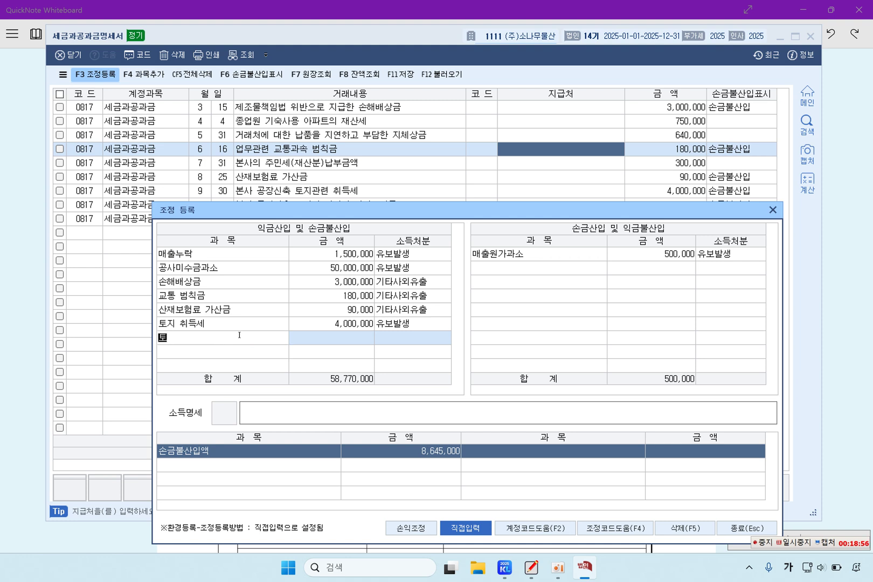
pyautogui.write('지 개바부대')
pyautogui.press('BackSpace')
pyautogui.write('담금')
pyautogui.press('Return')
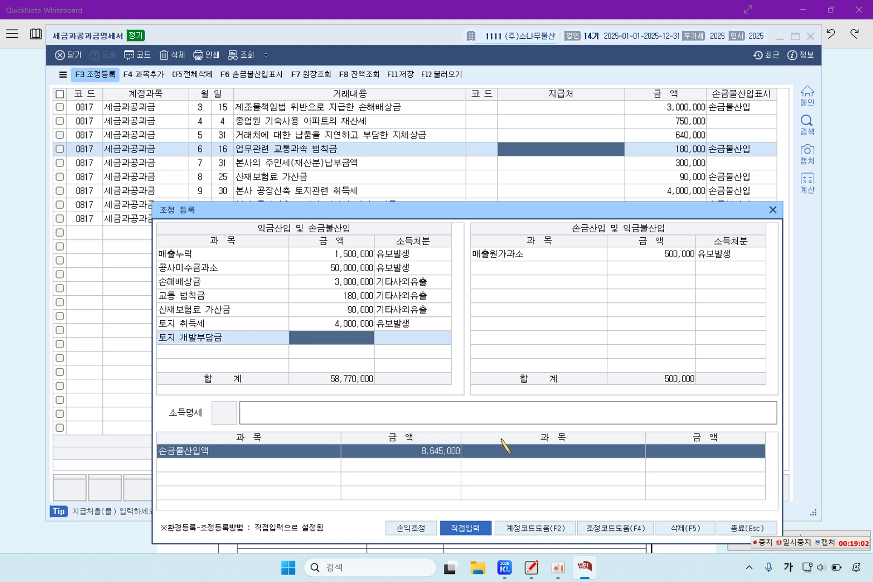
pyautogui.click(797, 543)
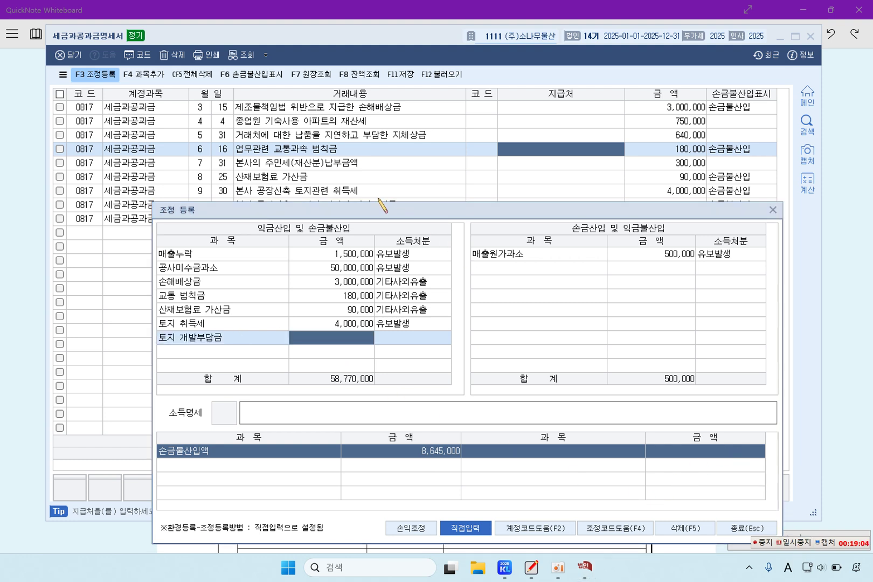
pyautogui.moveTo(364, 215); pyautogui.dragTo(367, 225)
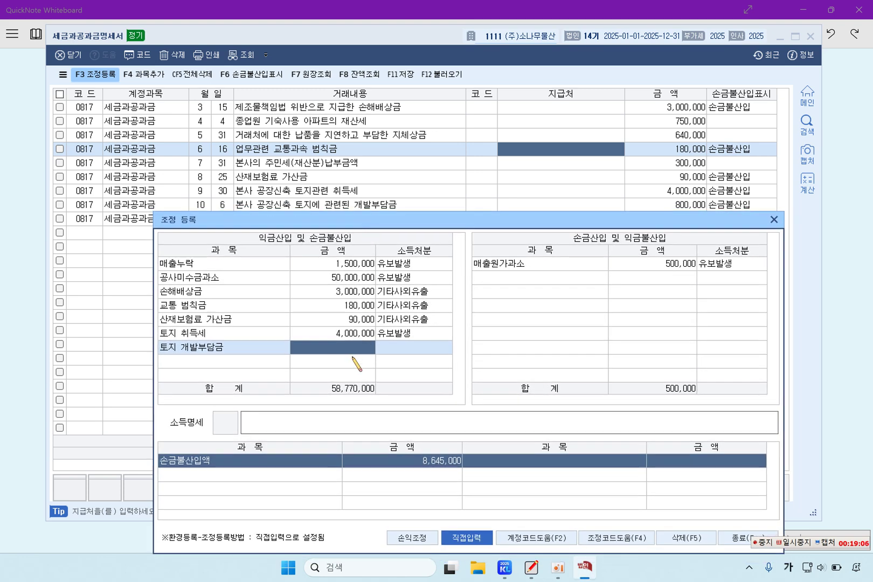
pyautogui.write('8000000')
pyautogui.press('Return')
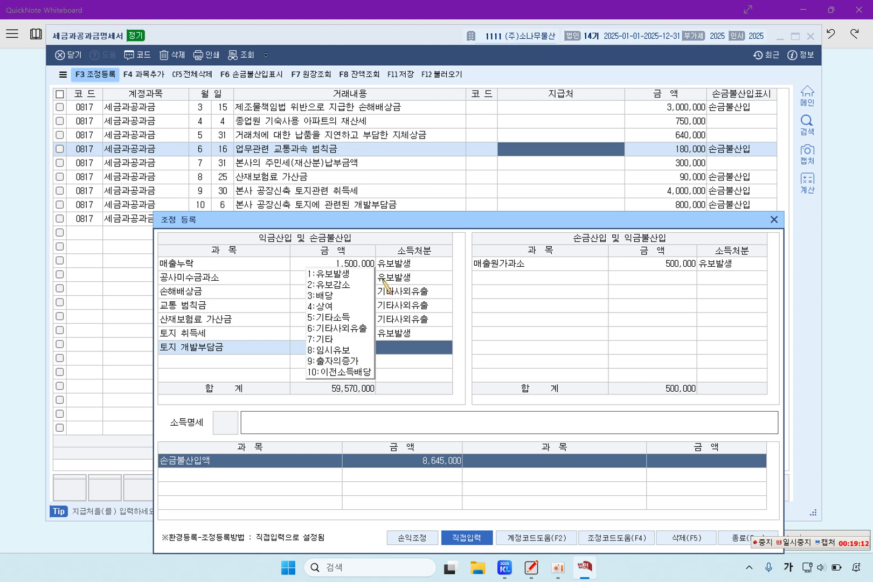
pyautogui.click(347, 275)
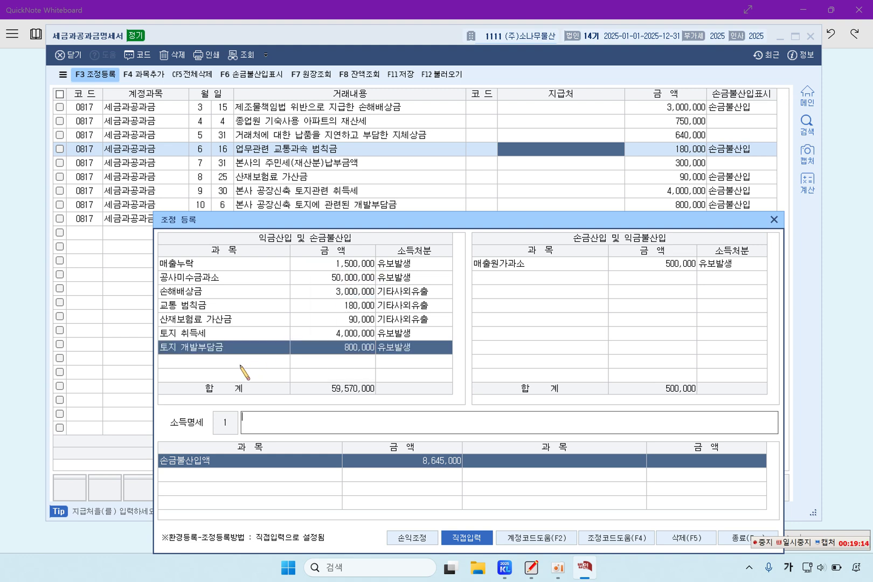
# Enter 폐수초과배출부담금 at 575,000 with 6:기타사외유출 disposal
pyautogui.moveTo(362, 221); pyautogui.dragTo(356, 249)
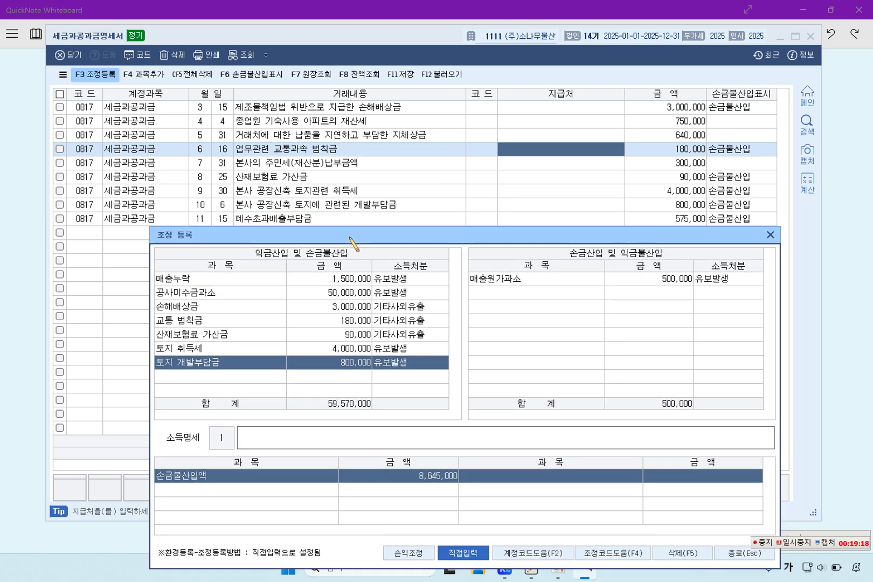
pyautogui.click(232, 373)
pyautogui.write('폐')
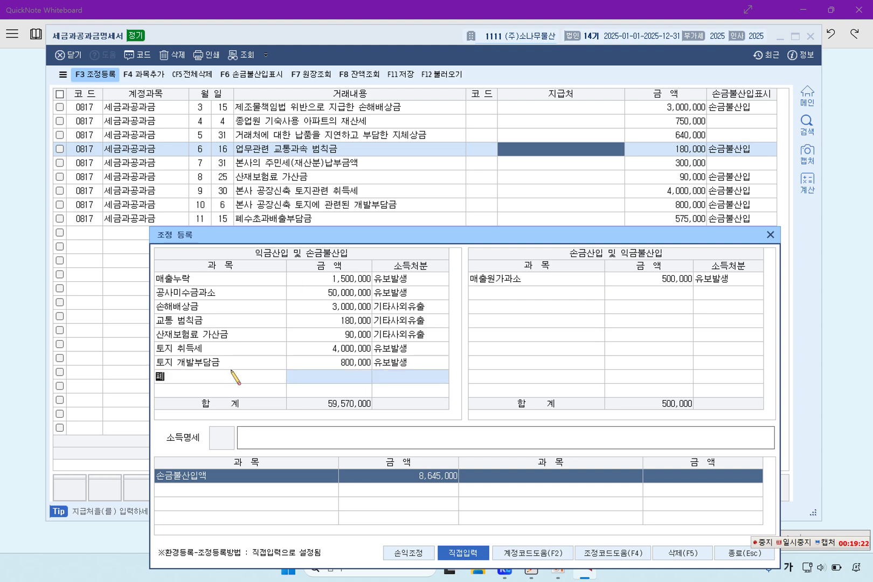
pyautogui.write('수초과배출')
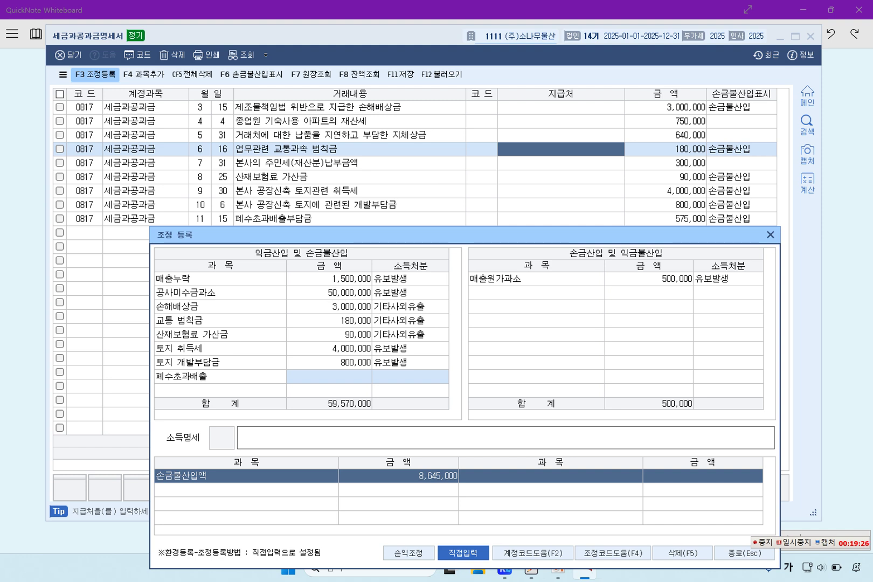
pyautogui.write('부담금')
pyautogui.press('Return')
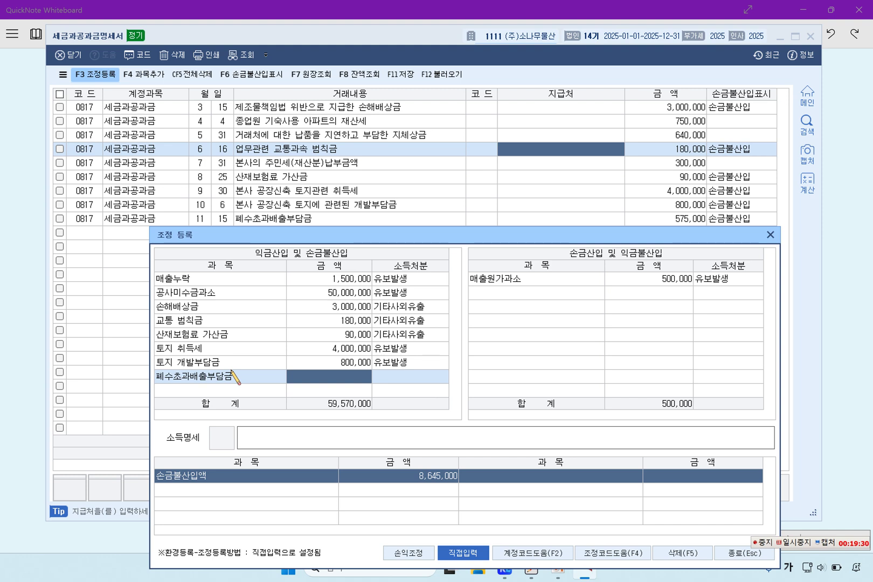
pyautogui.write('5750000')
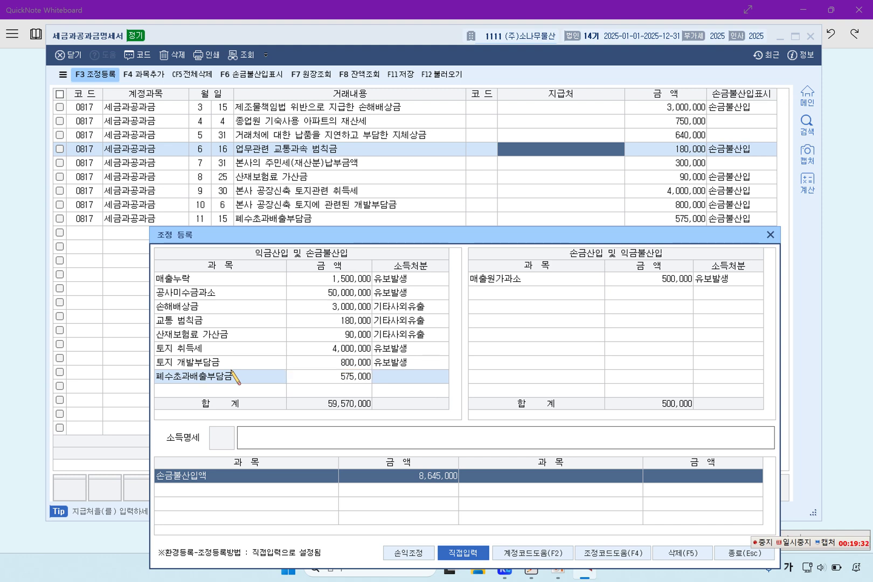
pyautogui.press('Return')
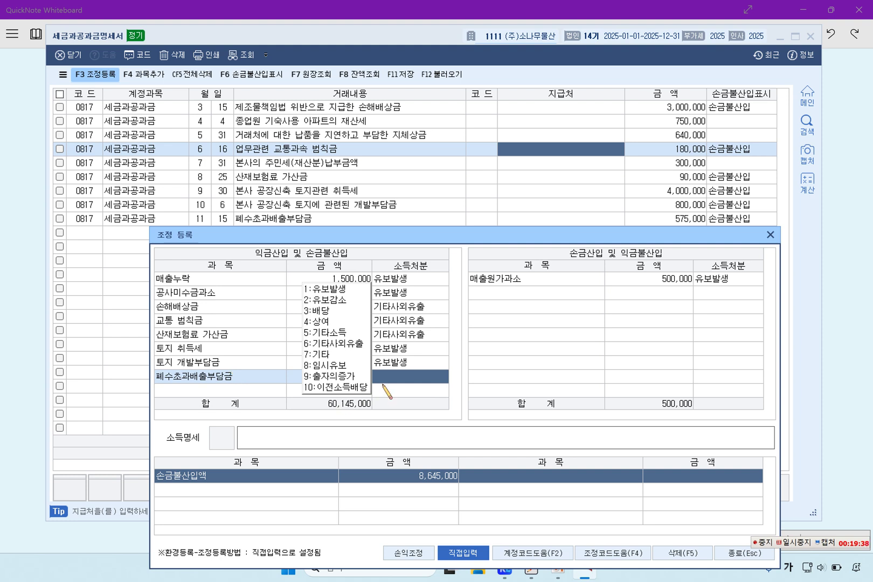
pyautogui.click(343, 346)
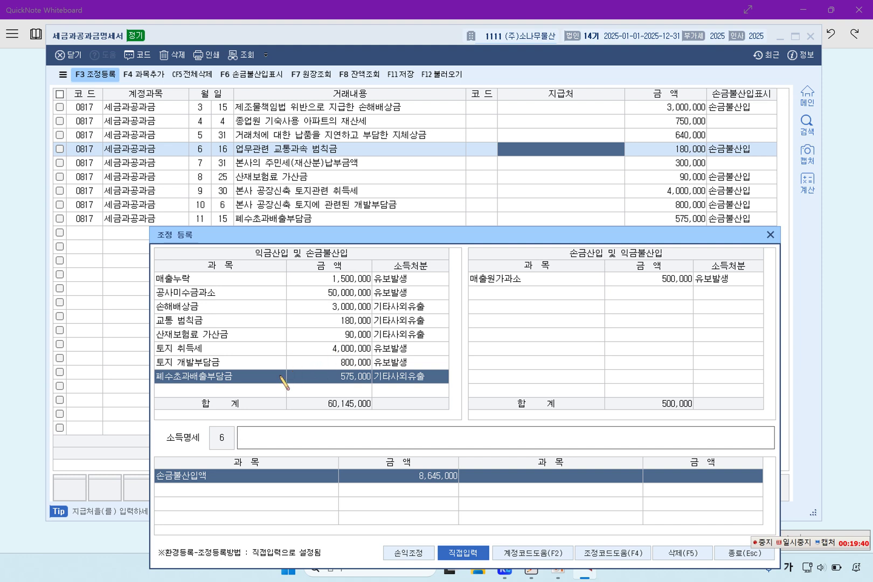
# Review the 토지 취득세 and 토지 개발부담금 rows and reposition the adjustment window
pyautogui.click(269, 369)
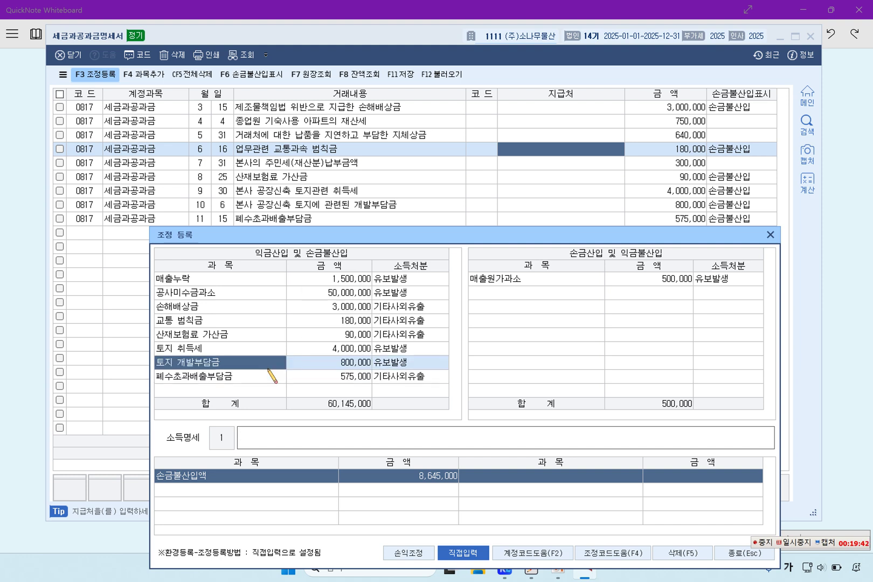
pyautogui.click(265, 344)
pyautogui.click(254, 367)
pyautogui.moveTo(379, 242); pyautogui.dragTo(371, 118)
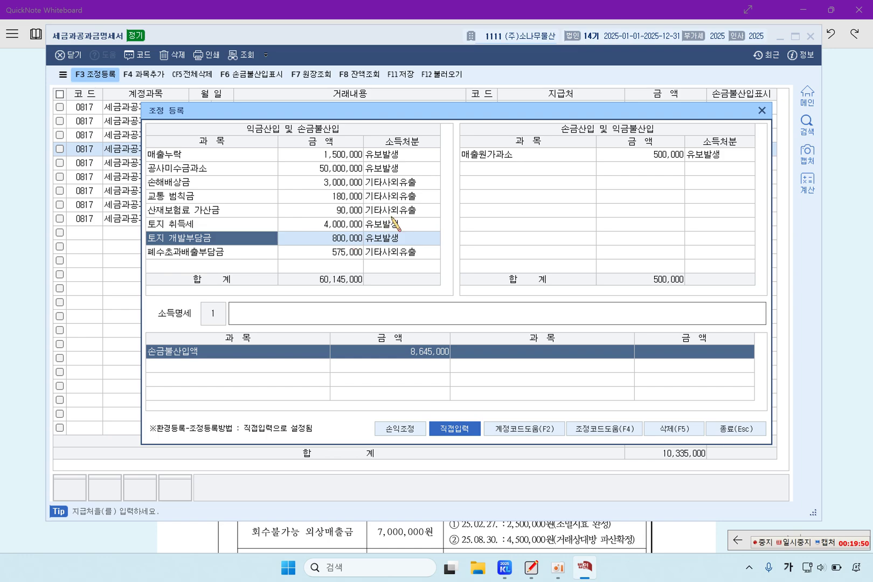
pyautogui.moveTo(440, 117); pyautogui.dragTo(439, 175)
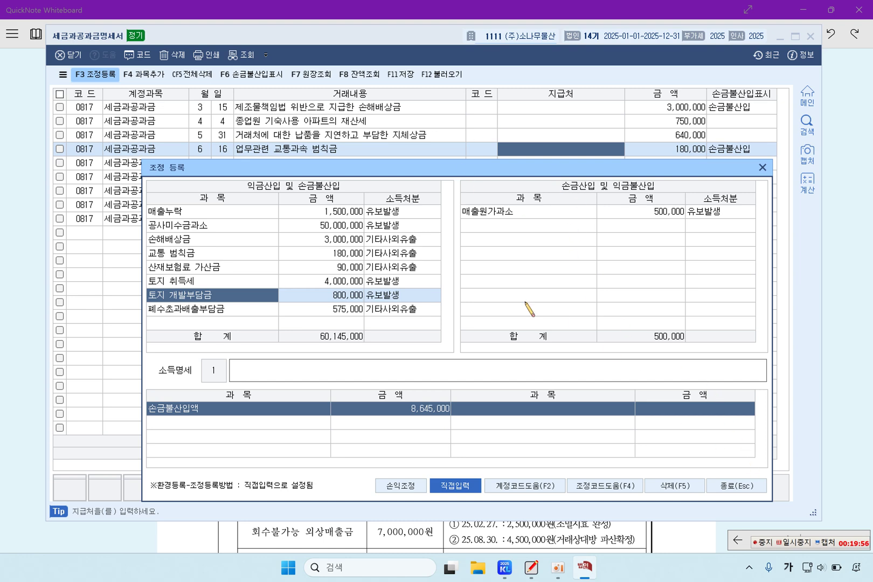
# Close 조정 등록, save the statement with 8,645,000 disallowed, and switch to the problem sheet
pyautogui.click(736, 486)
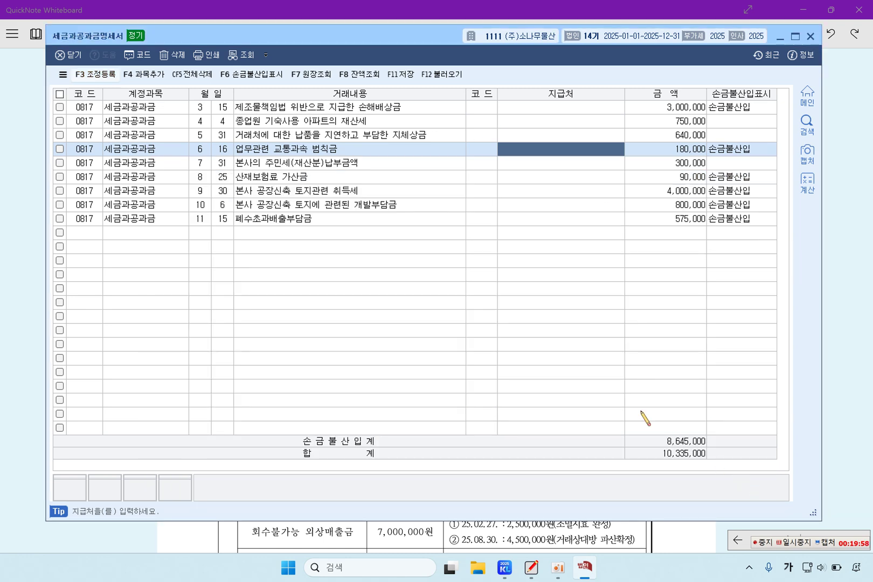
pyautogui.click(400, 74)
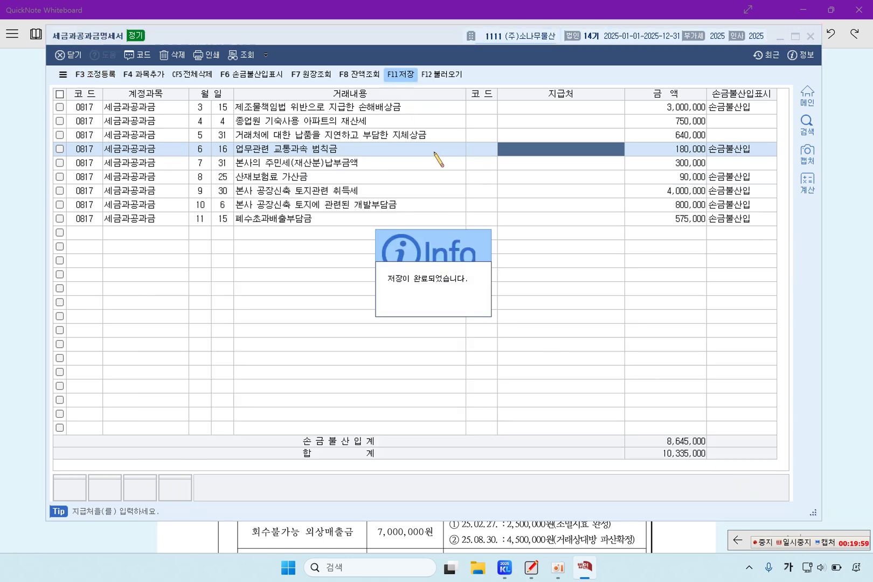
pyautogui.click(461, 311)
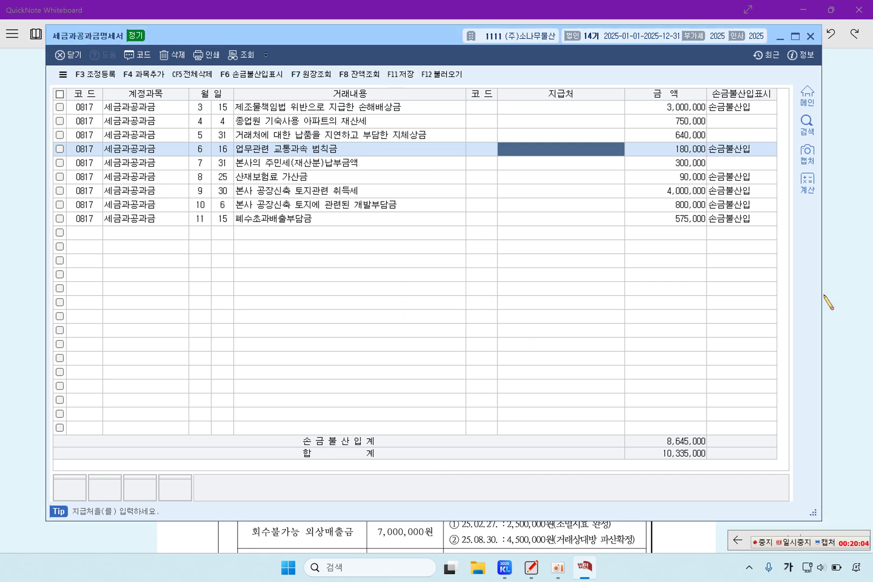
pyautogui.click(834, 273)
# Highlight problem [3]'s title and allowance amounts: 10,000,000 opening, 5,000,000 provision, 8,000,000 ending
pyautogui.scroll(-7, 548, 291)
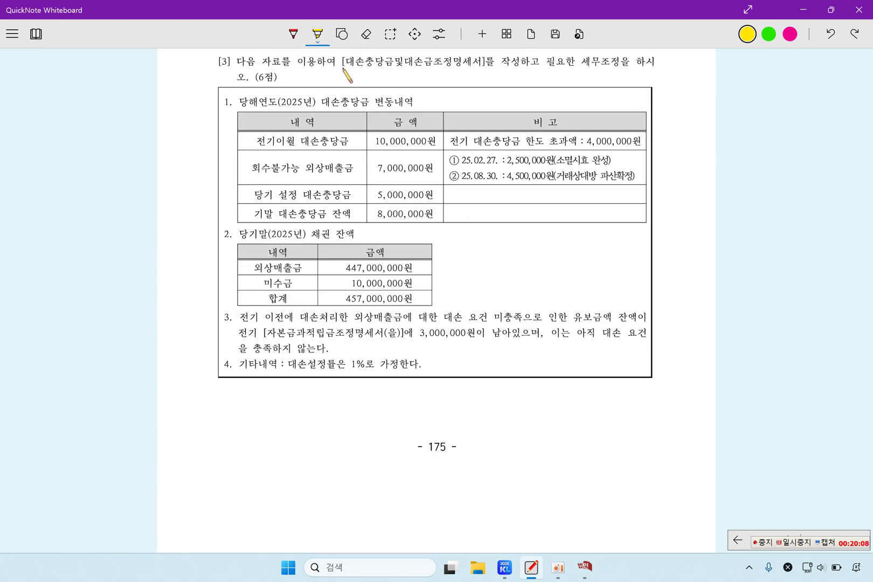
pyautogui.moveTo(347, 63); pyautogui.dragTo(408, 67)
pyautogui.moveTo(443, 69); pyautogui.dragTo(488, 66)
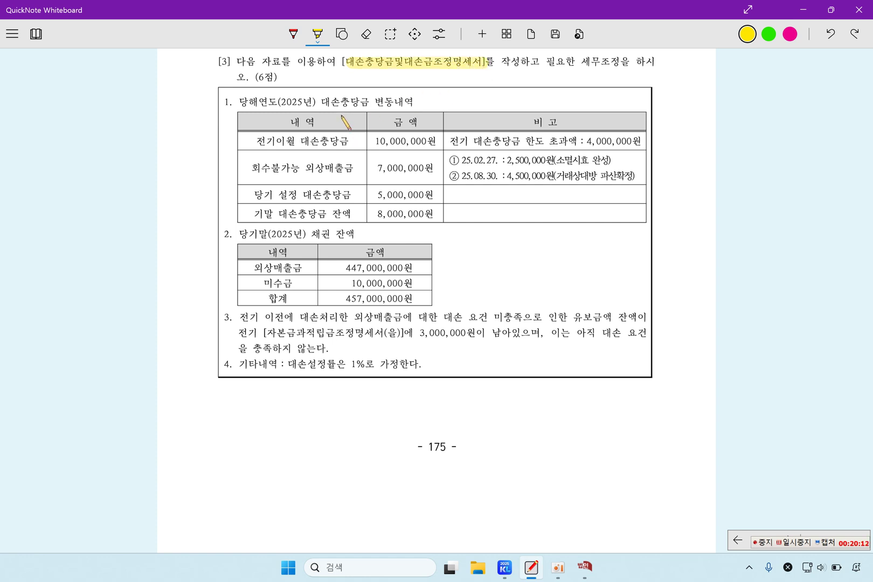
pyautogui.moveTo(320, 101); pyautogui.dragTo(381, 101)
pyautogui.moveTo(253, 141); pyautogui.dragTo(303, 141)
pyautogui.moveTo(371, 141); pyautogui.dragTo(435, 142)
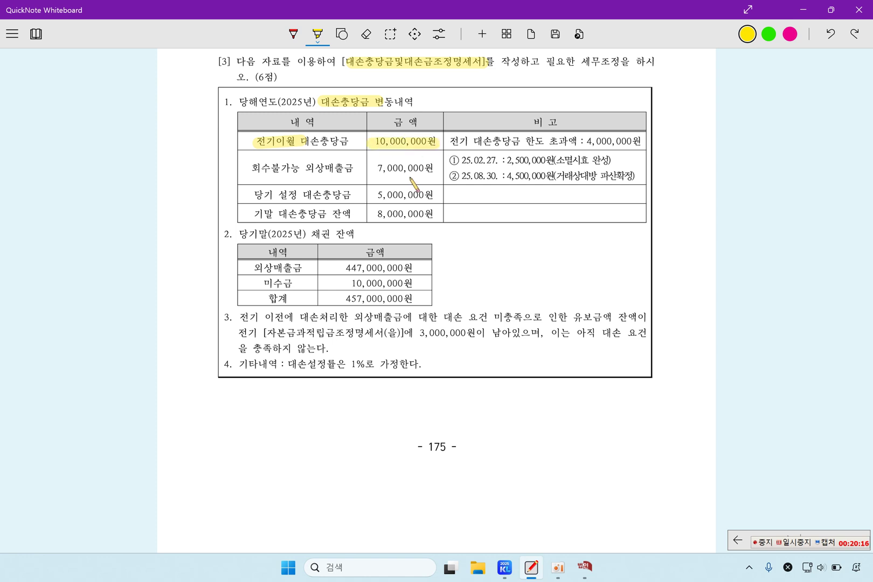
pyautogui.moveTo(254, 195); pyautogui.dragTo(302, 195)
pyautogui.moveTo(372, 196); pyautogui.dragTo(431, 197)
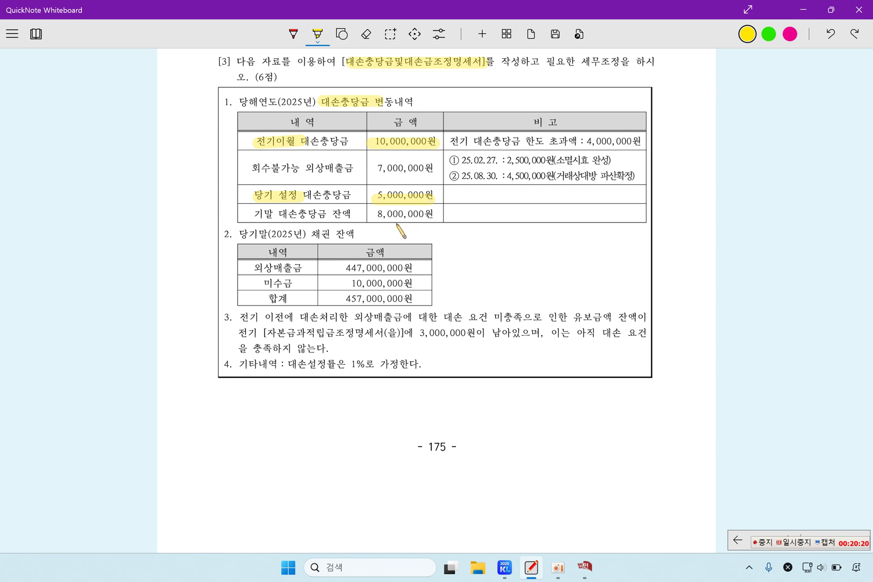
pyautogui.moveTo(374, 214); pyautogui.dragTo(444, 214)
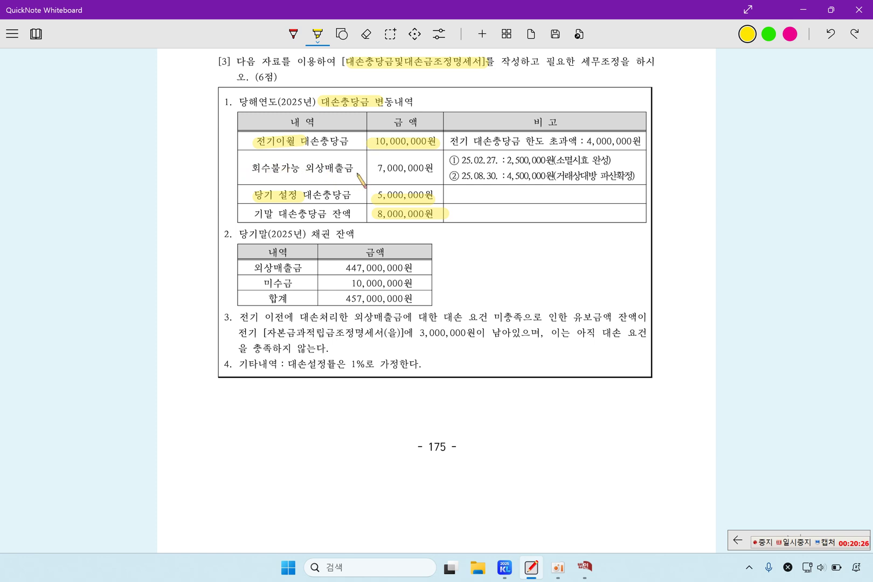
# Highlight the write-off dates, 7,000,000원 amount, and 소멸시효/파산 reasons
pyautogui.moveTo(470, 160)
pyautogui.mouseDown()
pyautogui.moveTo(500, 161)
pyautogui.moveTo(478, 179)
pyautogui.moveTo(497, 180)
pyautogui.moveTo(544, 161)
pyautogui.moveTo(536, 180)
pyautogui.moveTo(548, 180)
pyautogui.mouseUp()
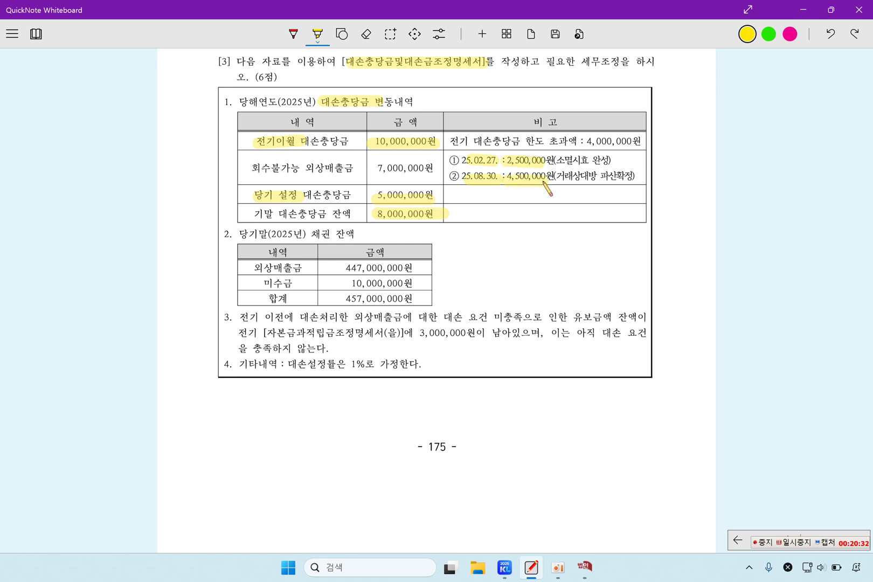
pyautogui.moveTo(380, 167); pyautogui.dragTo(440, 168)
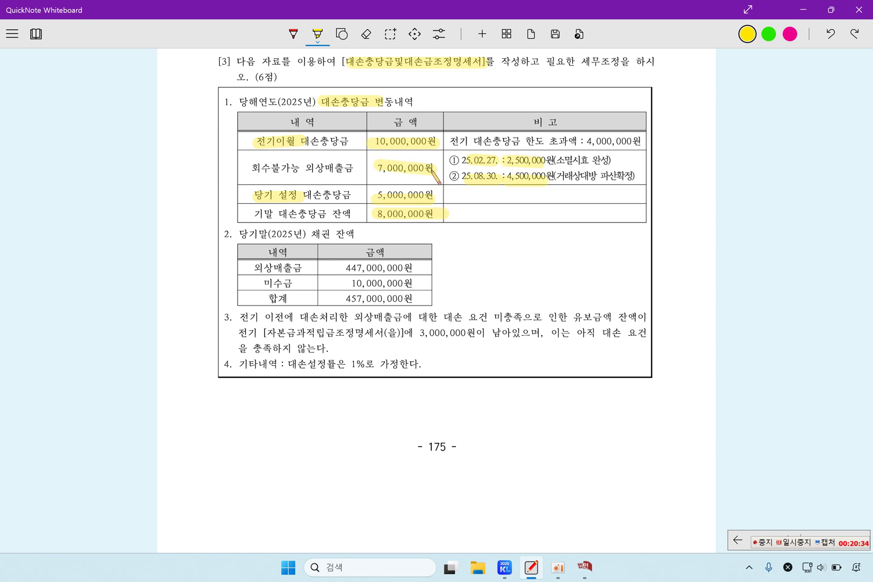
pyautogui.moveTo(557, 160)
pyautogui.mouseDown()
pyautogui.moveTo(590, 160)
pyautogui.moveTo(624, 176)
pyautogui.mouseUp()
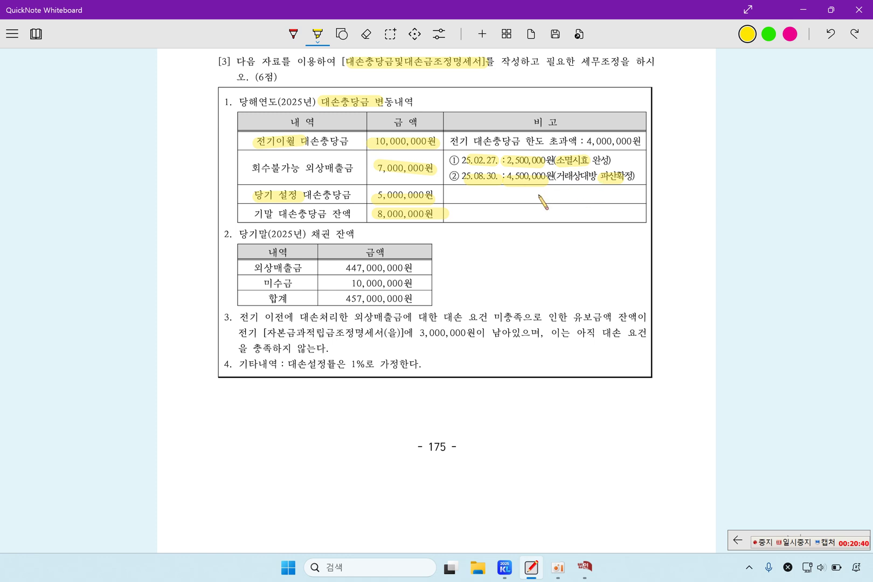
# Highlight receivables 447,000,000 and 10,000,000, the 3,000,000원 유보금, and the 1% rate
pyautogui.moveTo(312, 233); pyautogui.dragTo(390, 232)
pyautogui.moveTo(346, 268); pyautogui.dragTo(412, 267)
pyautogui.moveTo(349, 284); pyautogui.dragTo(424, 284)
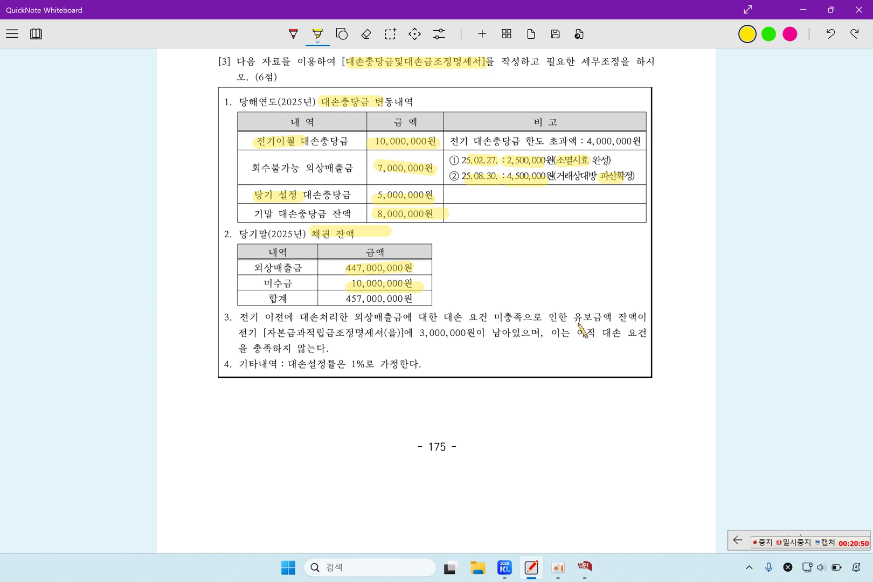
pyautogui.moveTo(572, 317); pyautogui.dragTo(603, 317)
pyautogui.moveTo(413, 332); pyautogui.dragTo(474, 332)
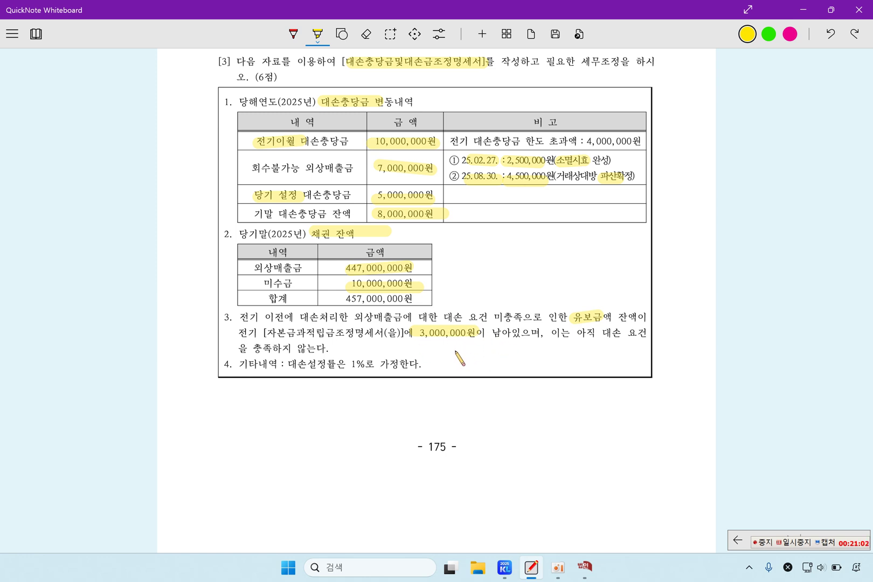
pyautogui.moveTo(360, 364)
pyautogui.mouseDown()
pyautogui.moveTo(406, 364)
pyautogui.moveTo(348, 365)
pyautogui.mouseUp()
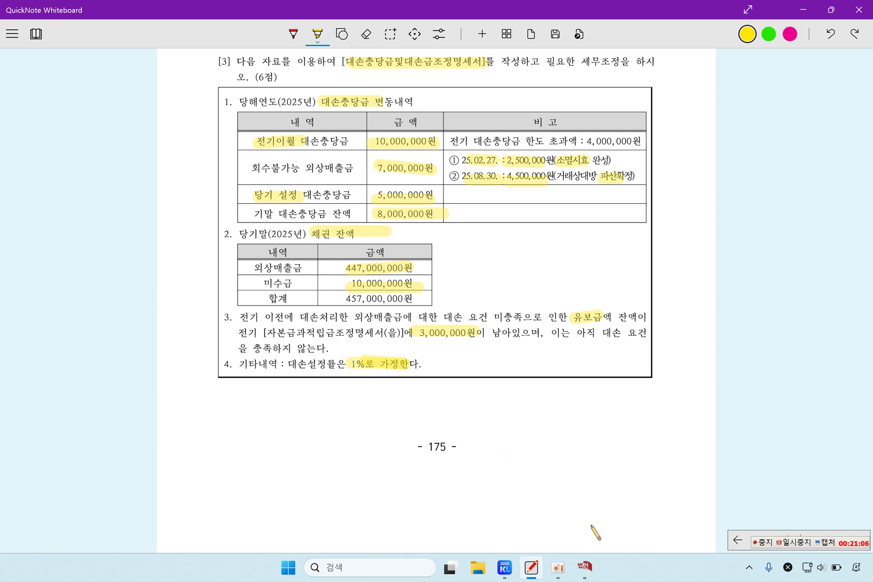
# Save and close 세금과공과금명세서, then open 대손충당금및대손금조정명세서 from 법인조정 I
pyautogui.click(584, 573)
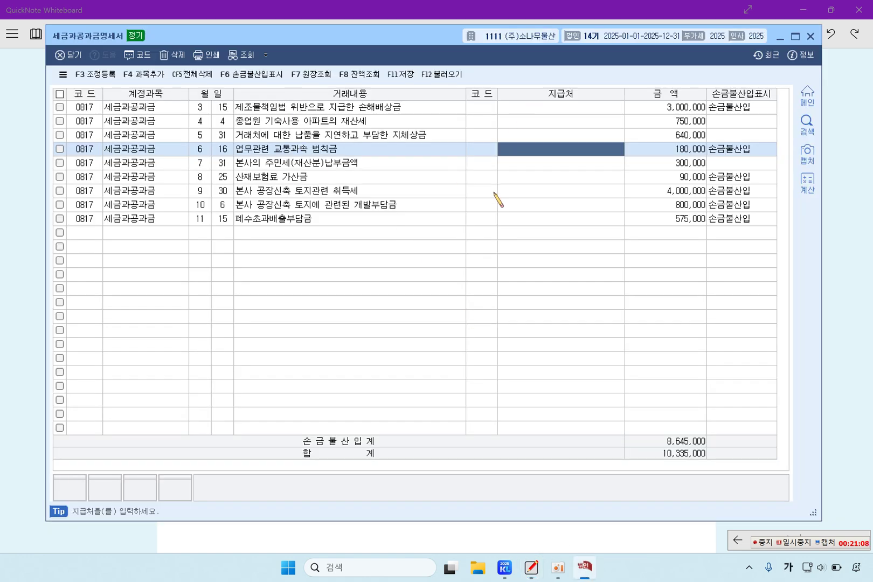
pyautogui.click(397, 168)
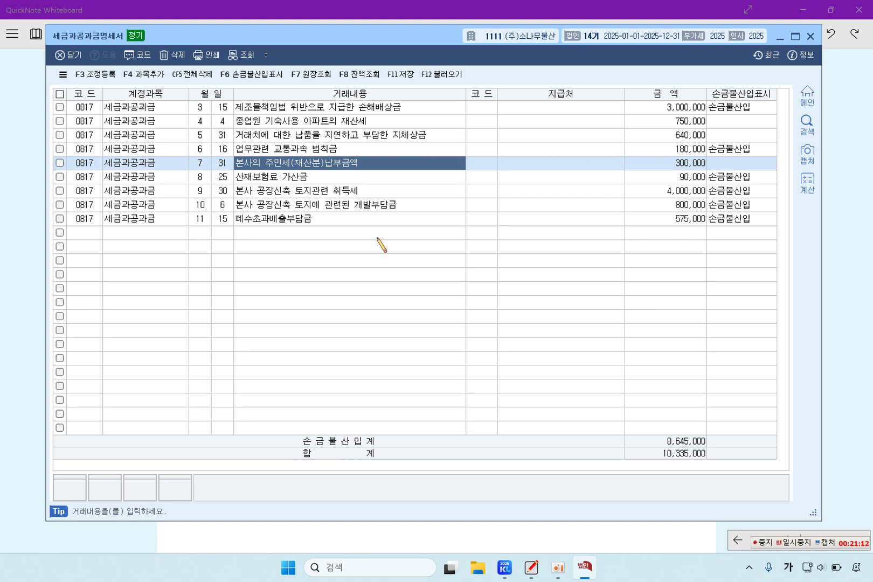
pyautogui.click(411, 75)
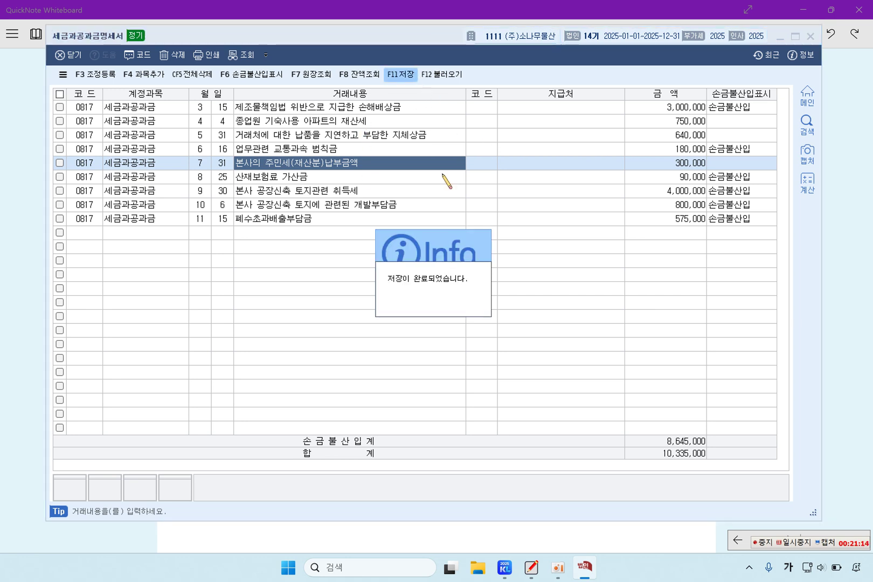
pyautogui.click(810, 36)
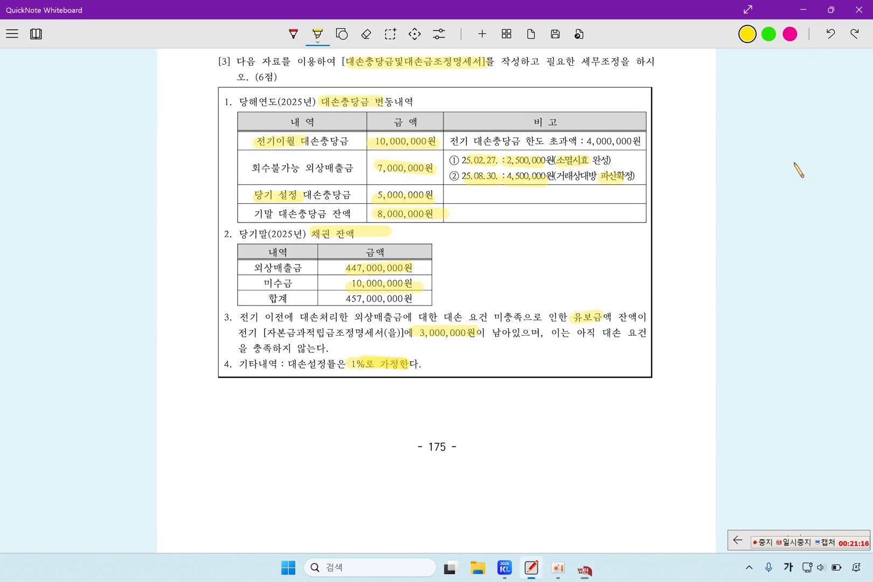
pyautogui.click(518, 568)
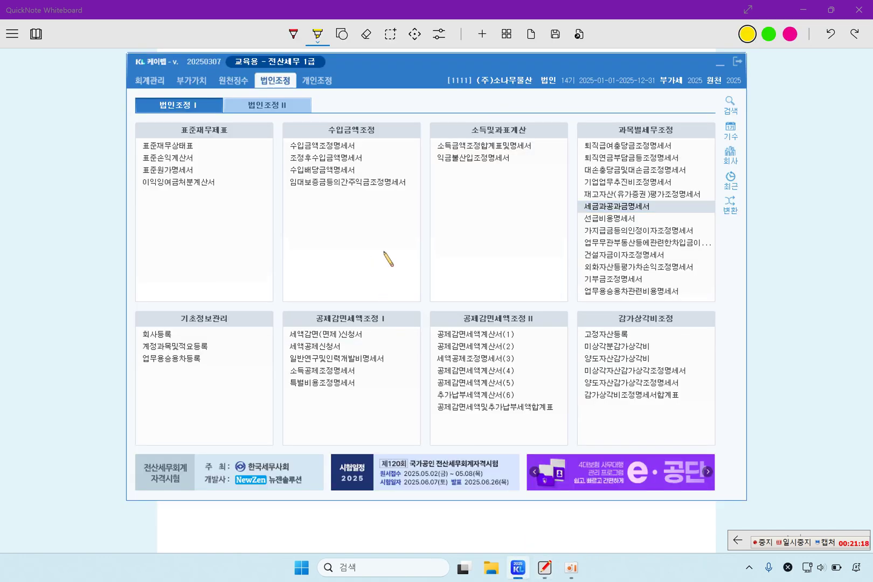
pyautogui.click(635, 171)
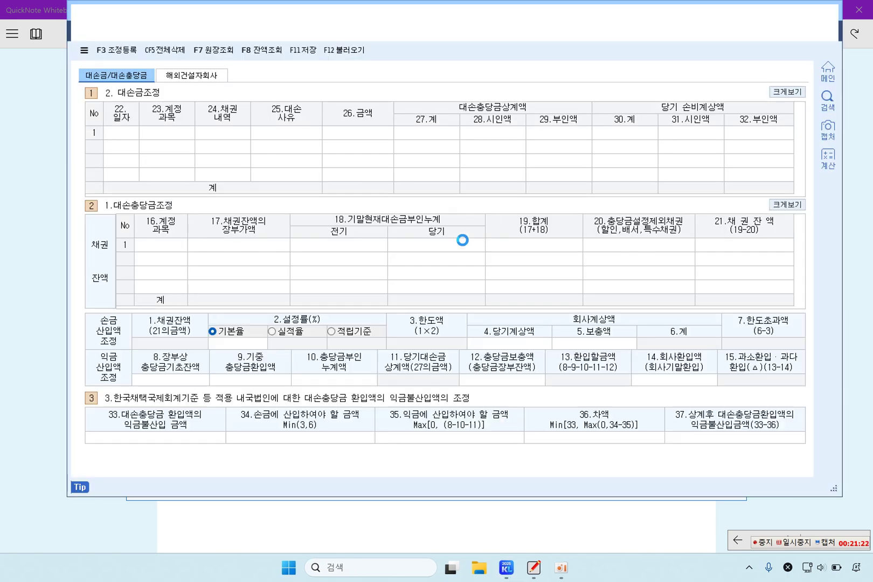
# Reload saved data so receivables show 외상매출금 447,000,000 and 미수금 10,000,000
pyautogui.click(344, 49)
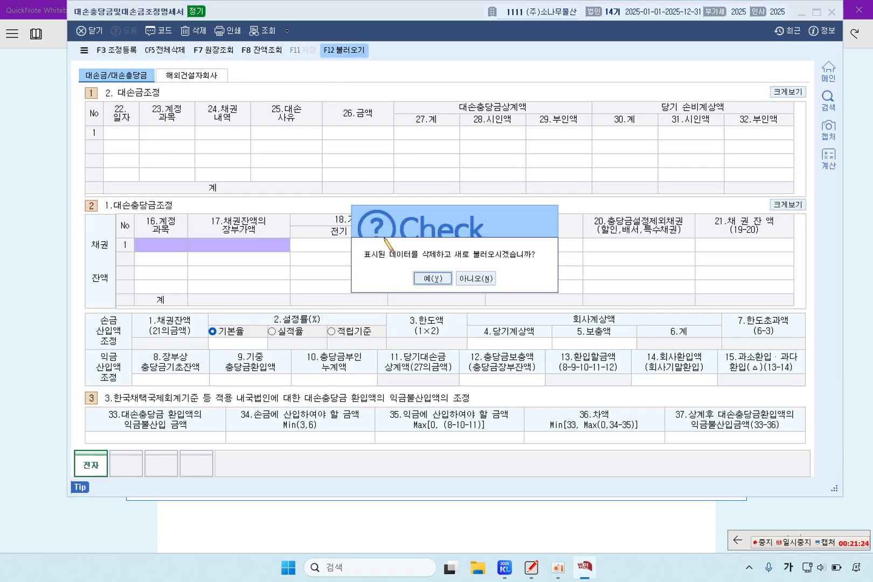
pyautogui.click(426, 279)
pyautogui.click(234, 259)
pyautogui.click(236, 249)
pyautogui.click(248, 263)
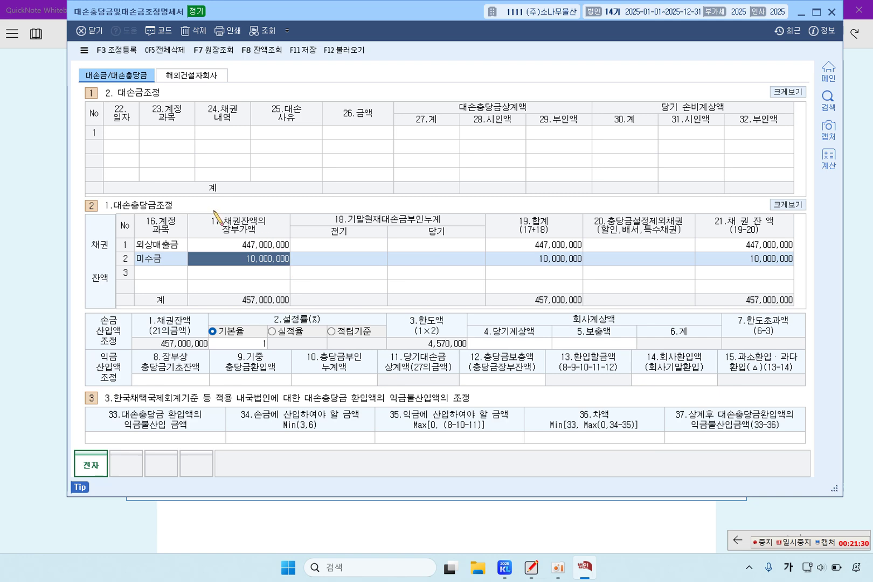
pyautogui.click(129, 135)
pyautogui.moveTo(421, 20); pyautogui.dragTo(409, 32)
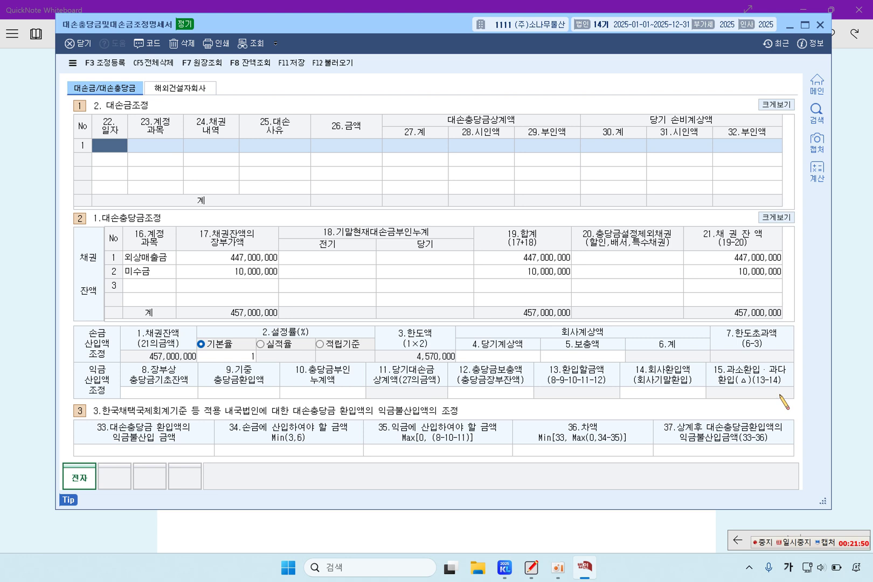
# Record the 02.27 외상매출금 write-off: 1.매출채권, 6.소멸시효완성, 2,000,000 fully accepted
pyautogui.write('02.27')
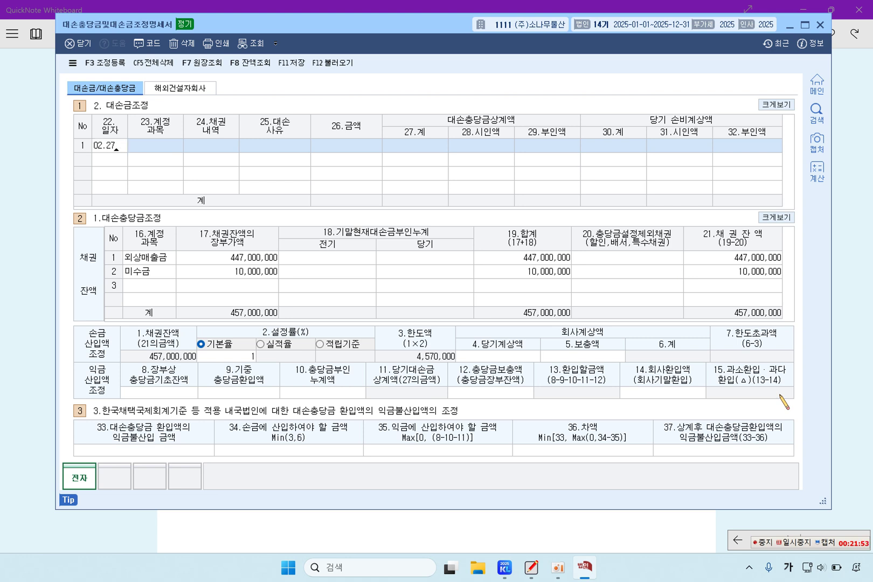
pyautogui.press('Return')
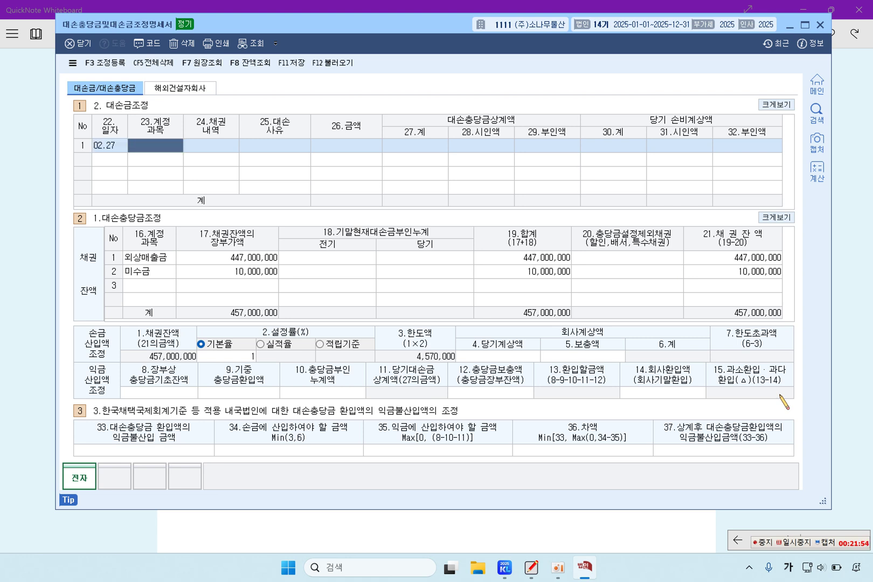
pyautogui.write('외상매출금')
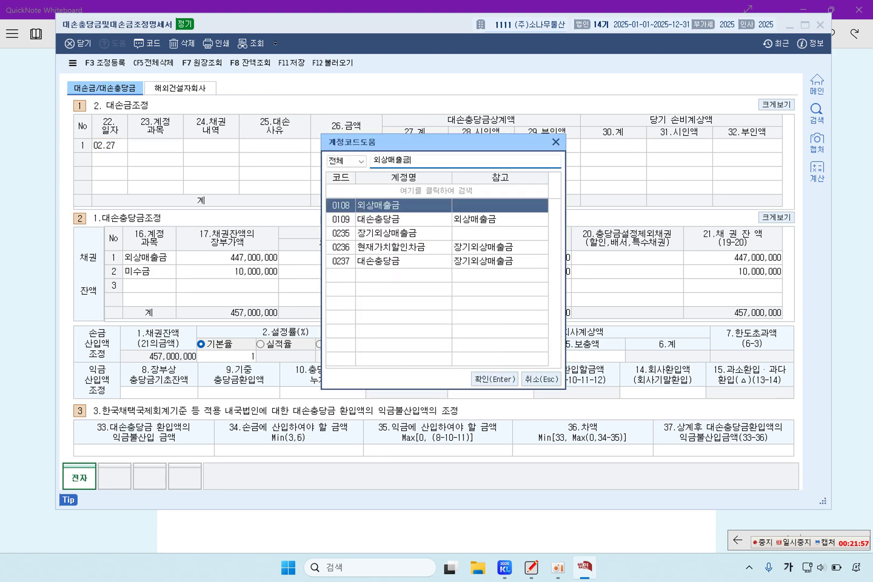
pyautogui.press('Return')
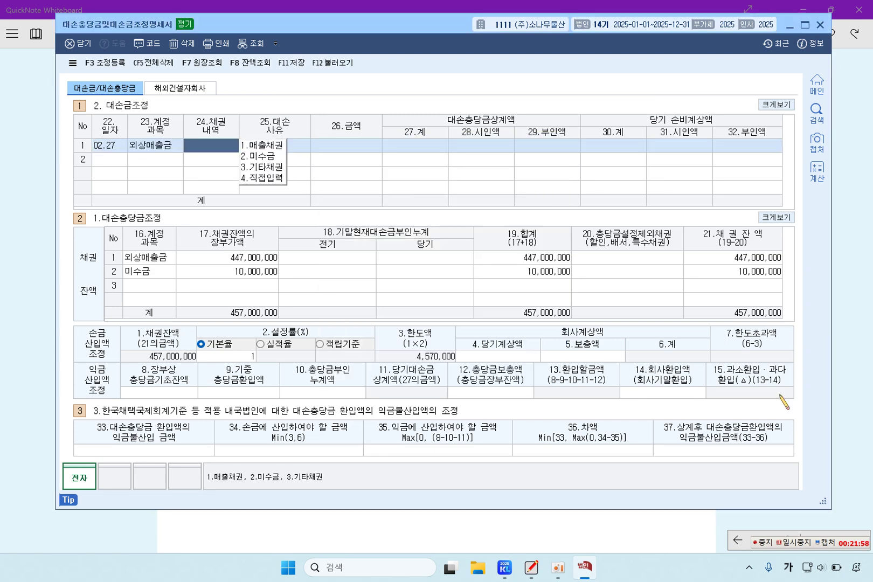
pyautogui.write('1')
pyautogui.press('Return')
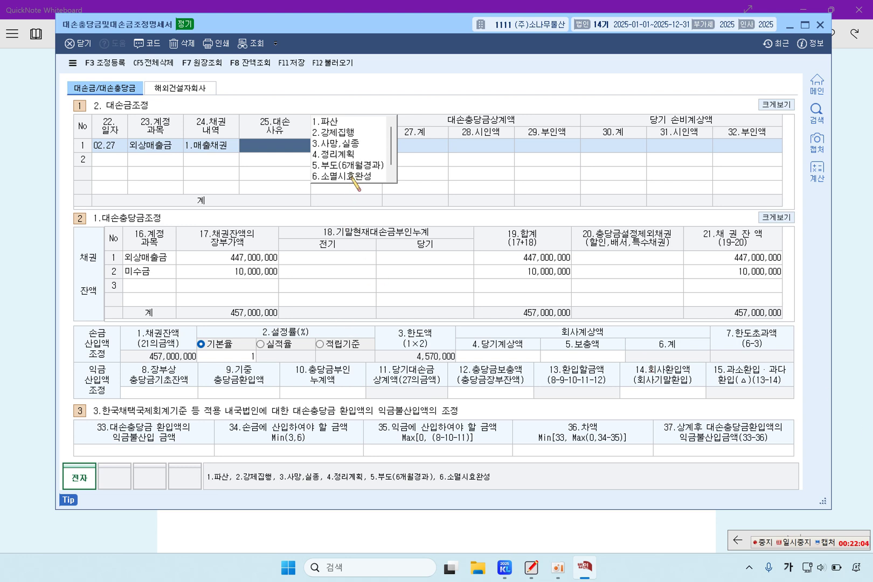
pyautogui.write('6')
pyautogui.press('Return')
pyautogui.write('2,000,000')
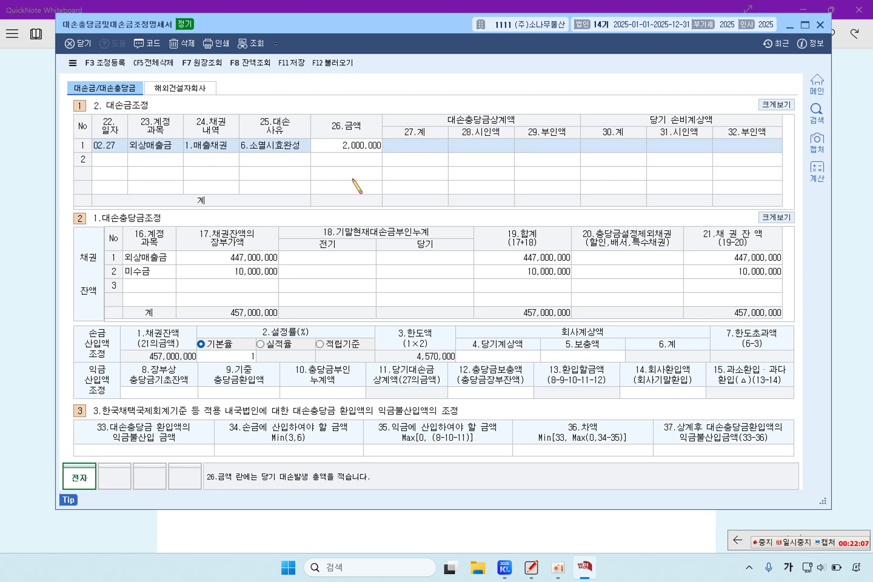
pyautogui.press('Return')
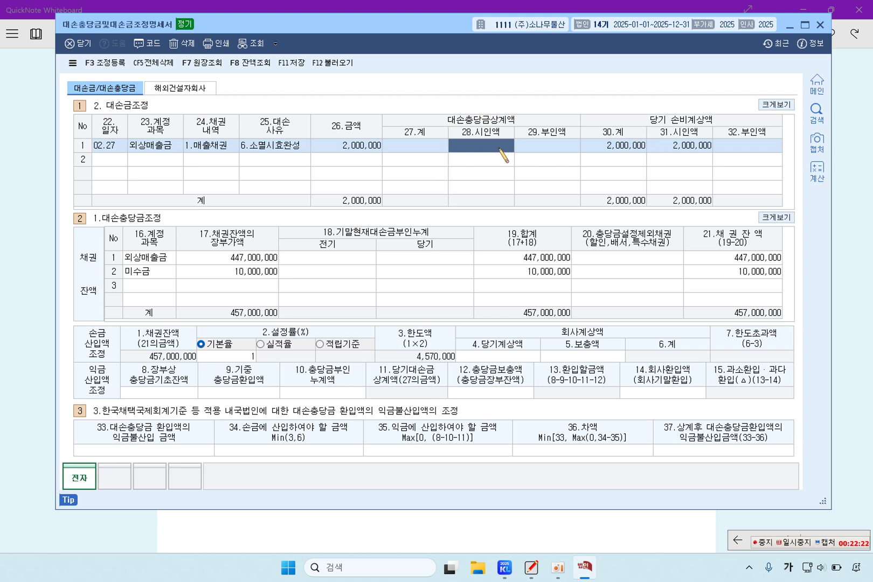
pyautogui.write('2')
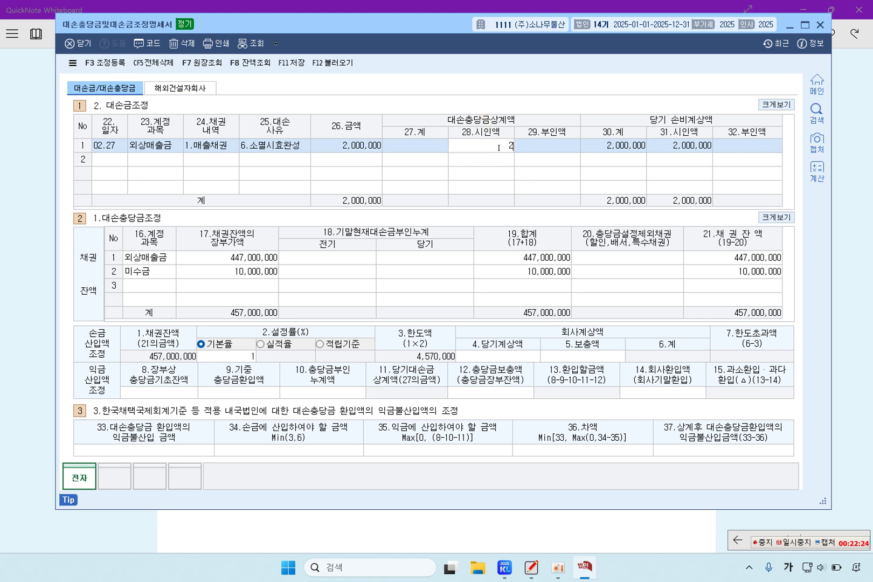
pyautogui.write(',000,000')
pyautogui.press('Return')
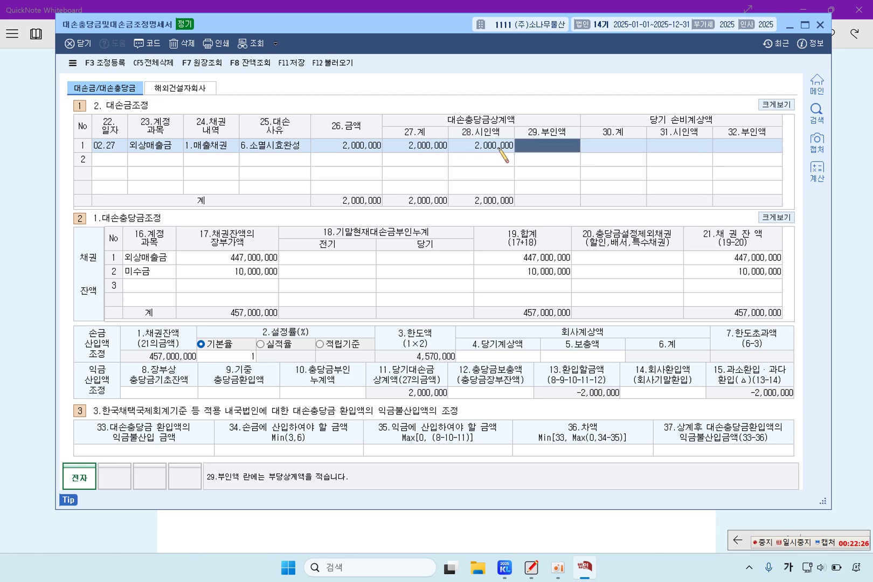
# Record the 08.30 외상매출금 write-off: 1.매출채권, 1.파산, 4,500,000 fully accepted
pyautogui.click(113, 160)
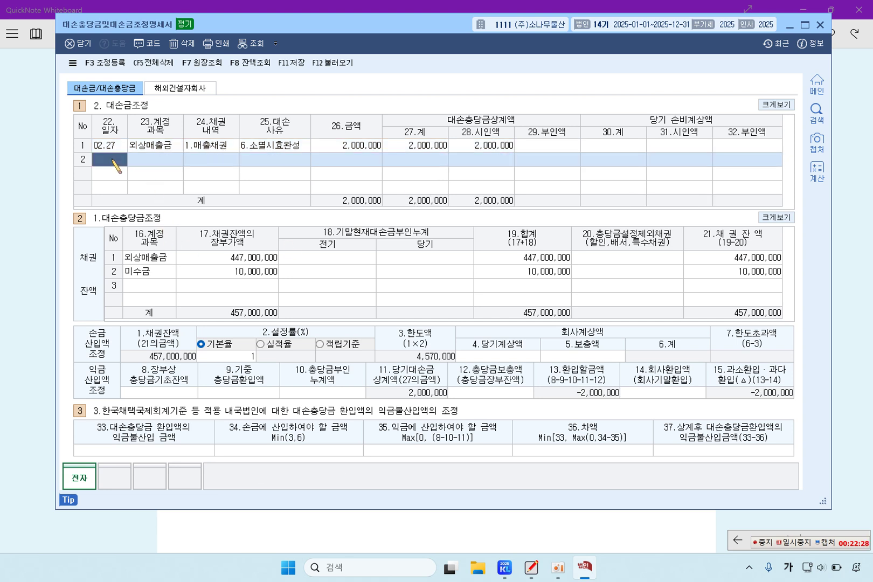
pyautogui.write('08.')
pyautogui.write('30')
pyautogui.press('Return')
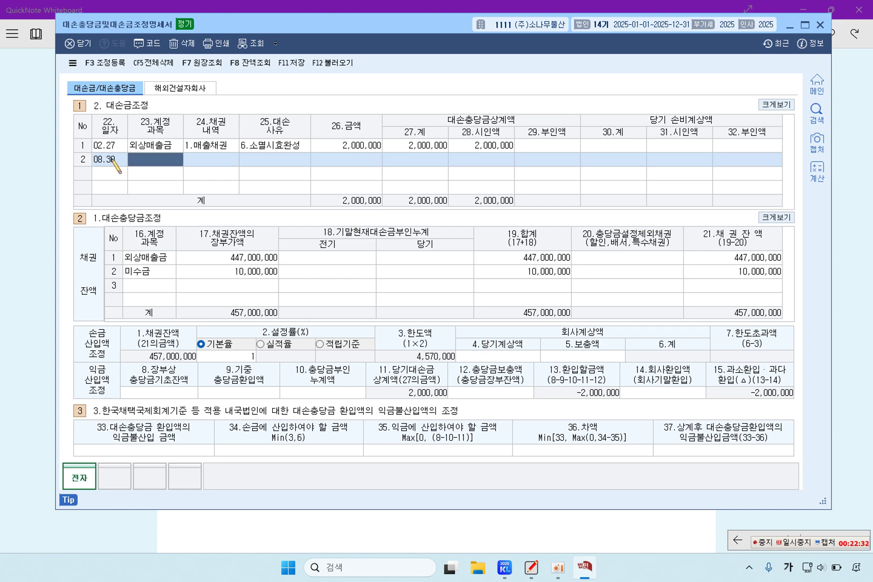
pyautogui.press('F2')
pyautogui.write('외상매출')
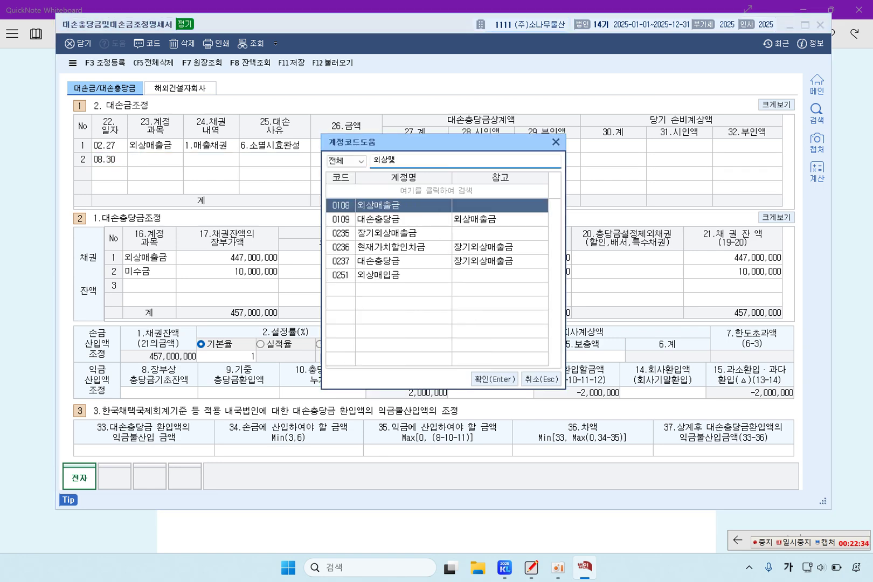
pyautogui.press('Return')
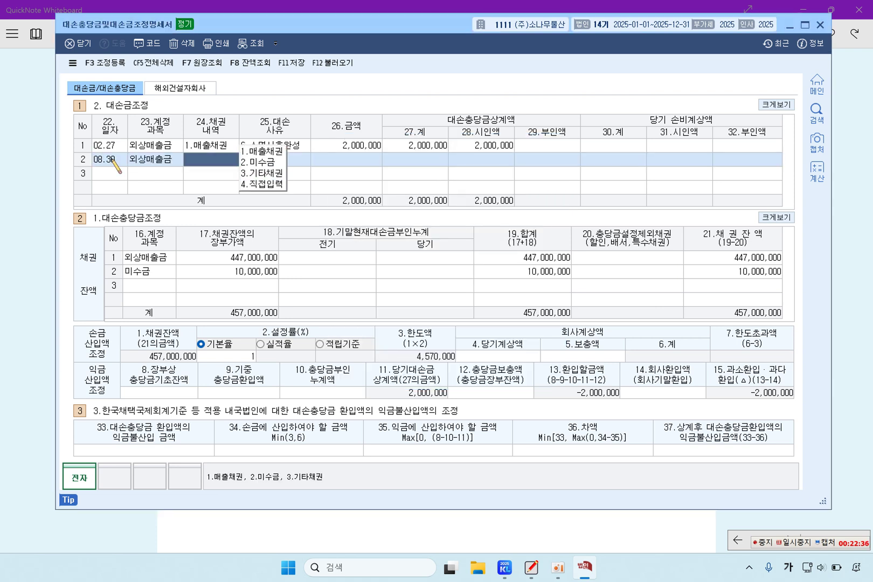
pyautogui.press('Return')
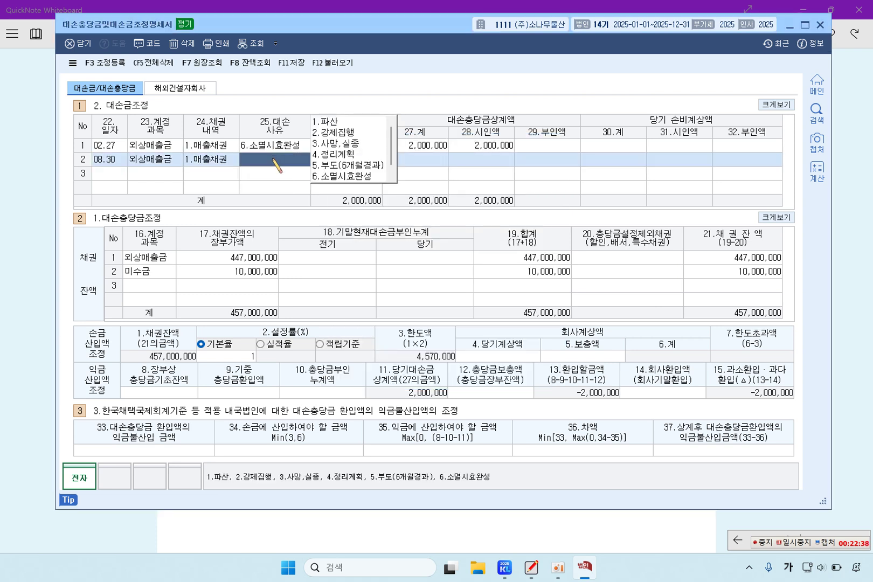
pyautogui.click(342, 123)
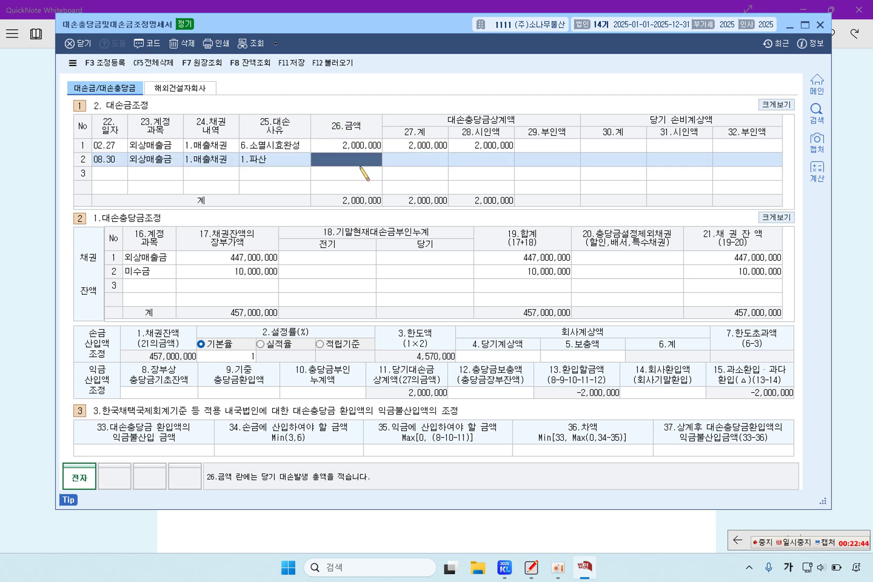
pyautogui.write('45')
pyautogui.press('Return')
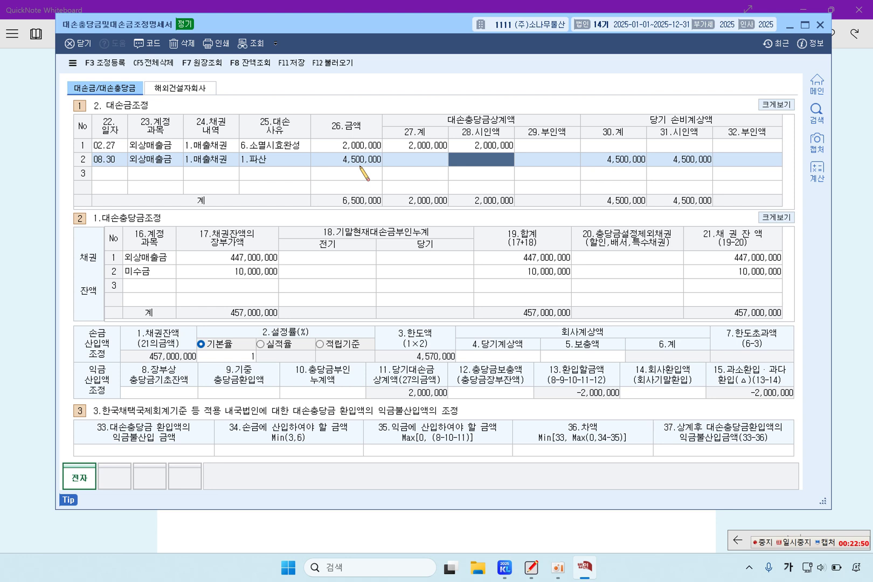
pyautogui.write('45')
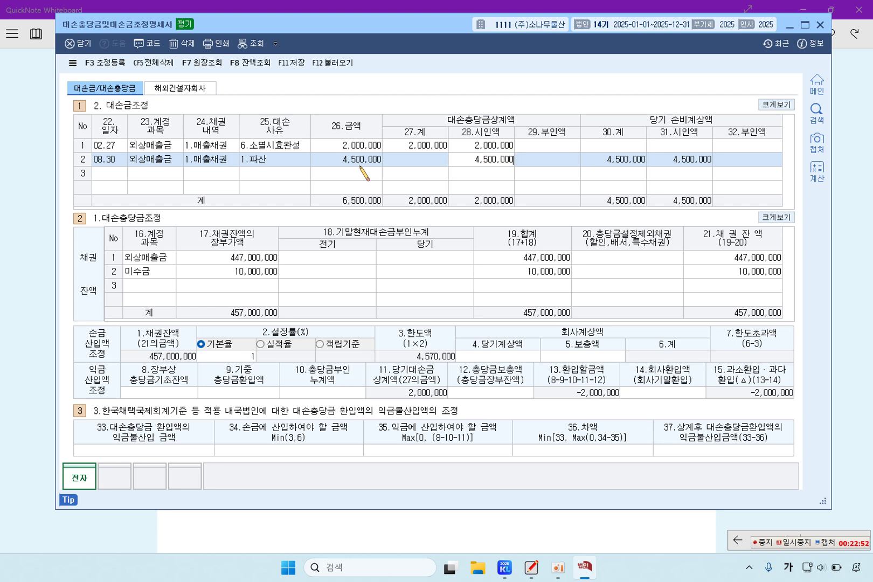
pyautogui.press('Return')
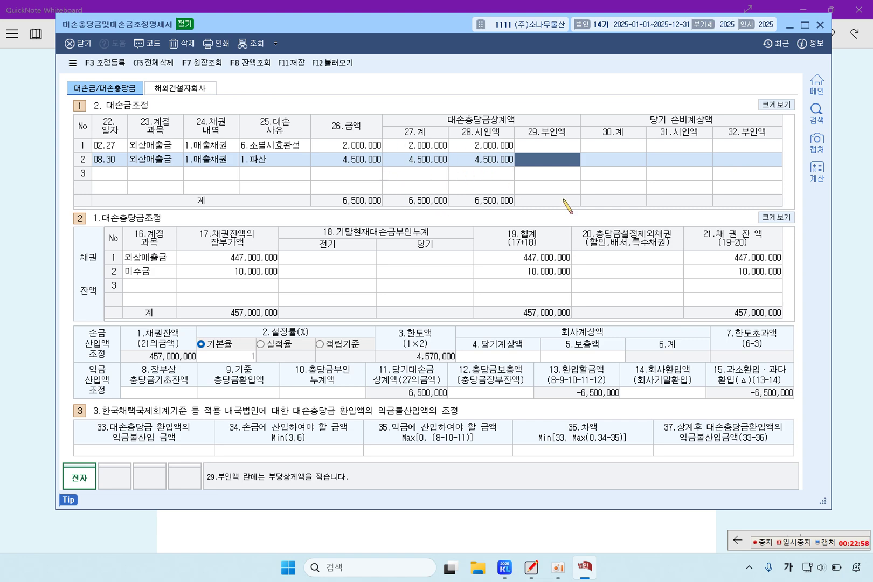
# Mark 외상매출금 in item 3 of the problem sheet, then go back to KcLep
pyautogui.click(22, 277)
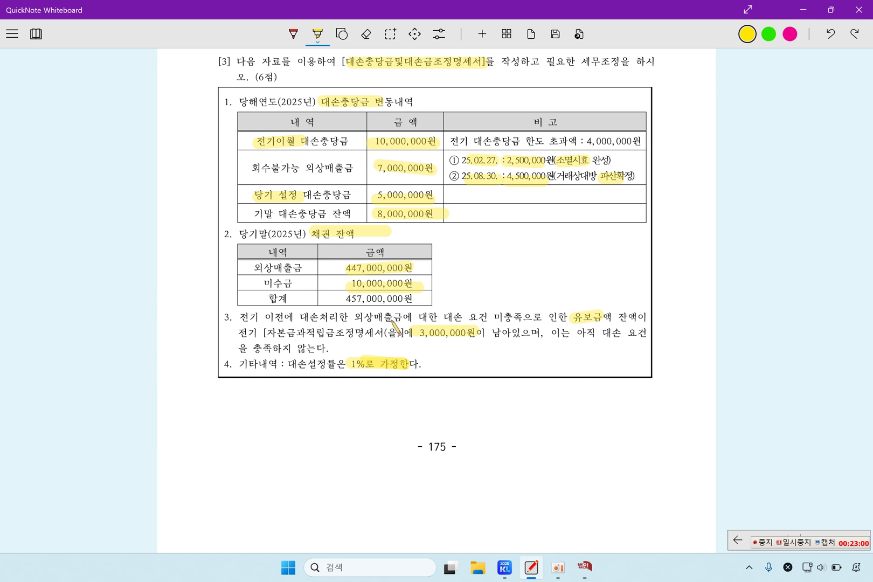
pyautogui.moveTo(348, 318); pyautogui.dragTo(404, 318)
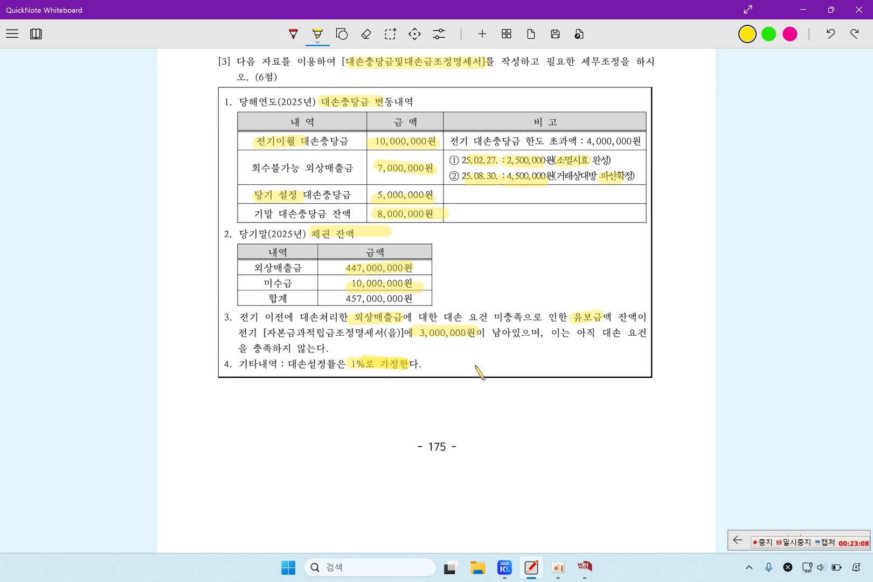
pyautogui.click(585, 567)
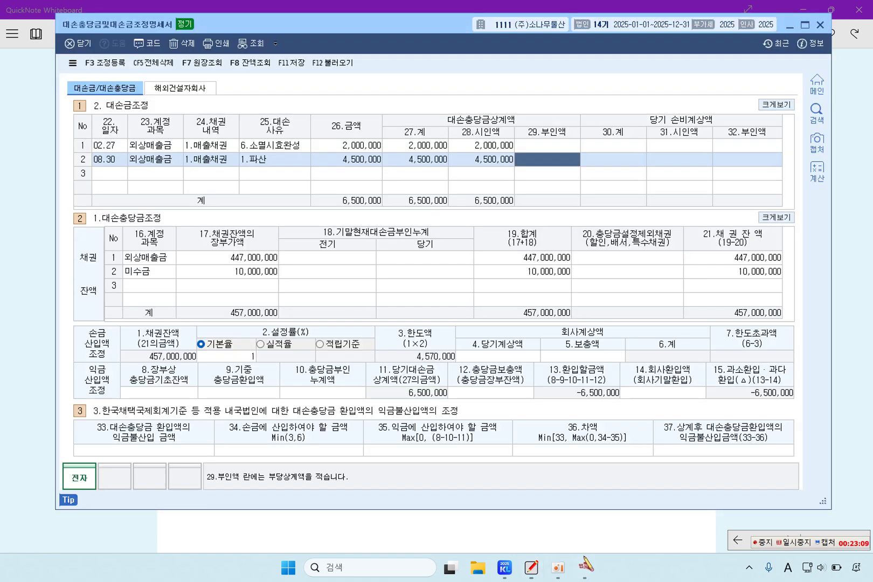
# Enter 3,000,000 as the 외상매출금 prior-year disallowed balance, bringing receivables to 460,000,000
pyautogui.click(348, 262)
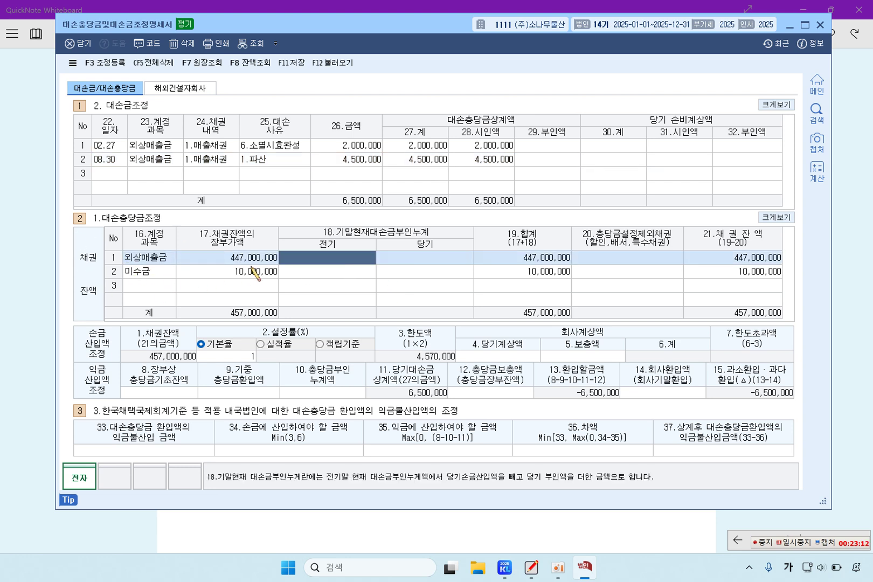
pyautogui.click(269, 261)
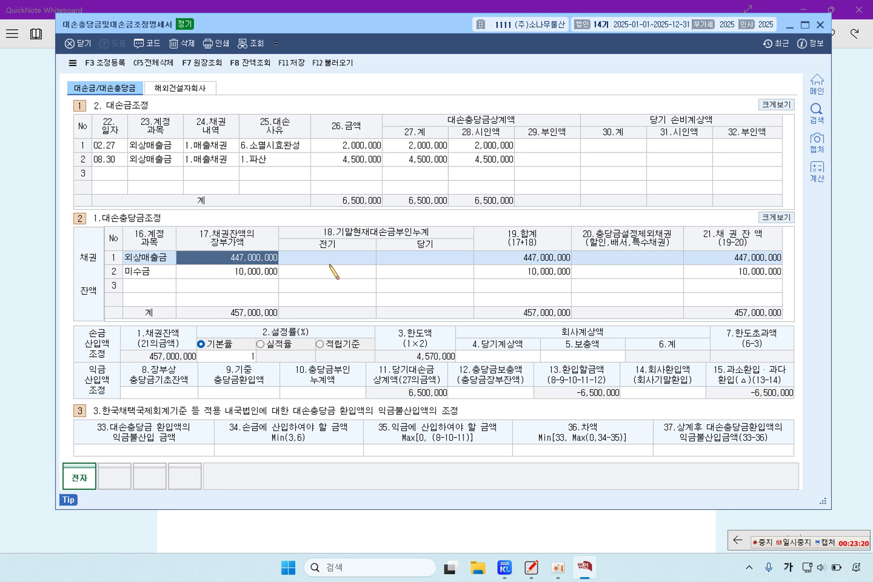
pyautogui.click(337, 259)
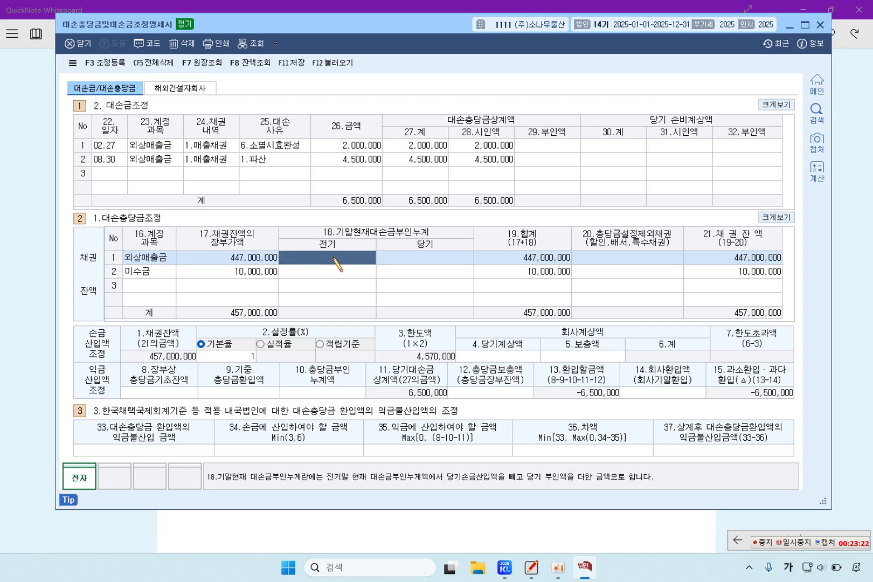
pyautogui.write('3,000,000')
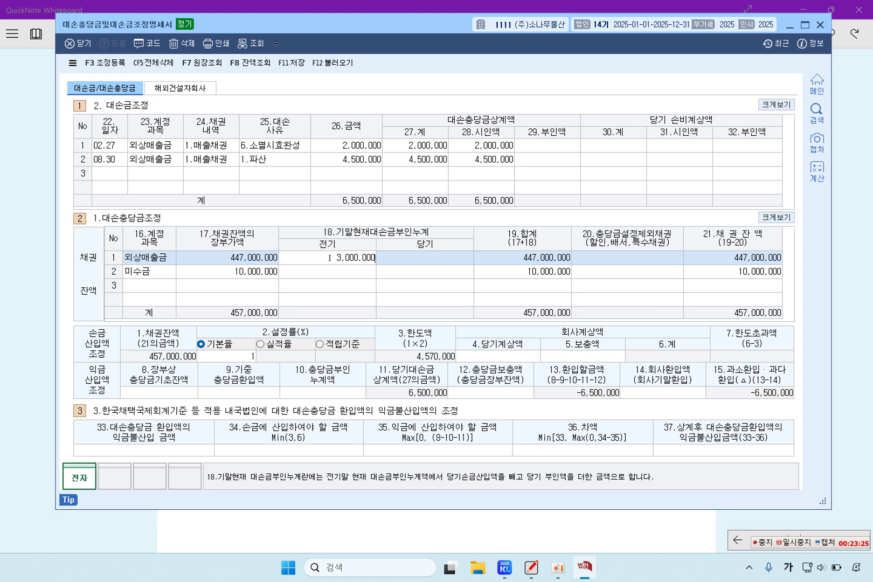
pyautogui.press('Return')
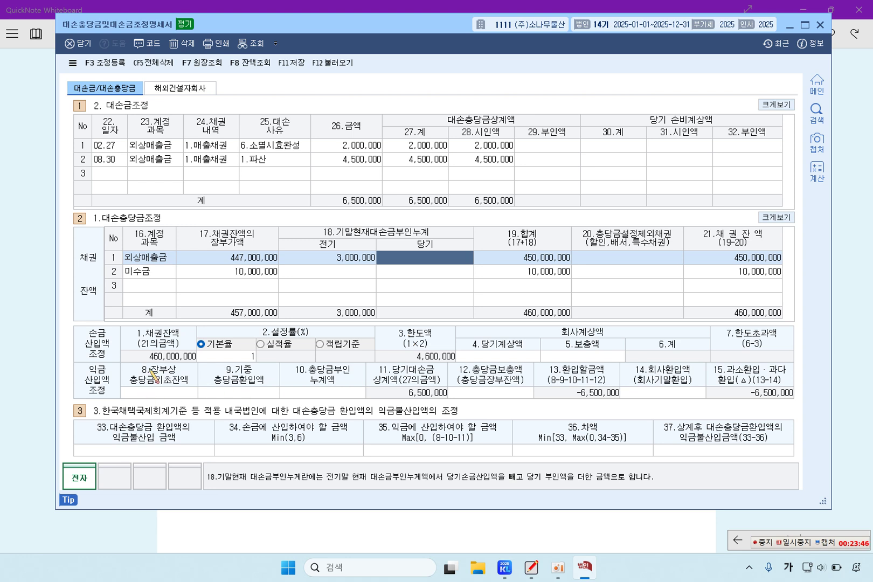
# Enter 100,000,000 as the opening allowance balance, checked against the problem sheet
pyautogui.click(154, 396)
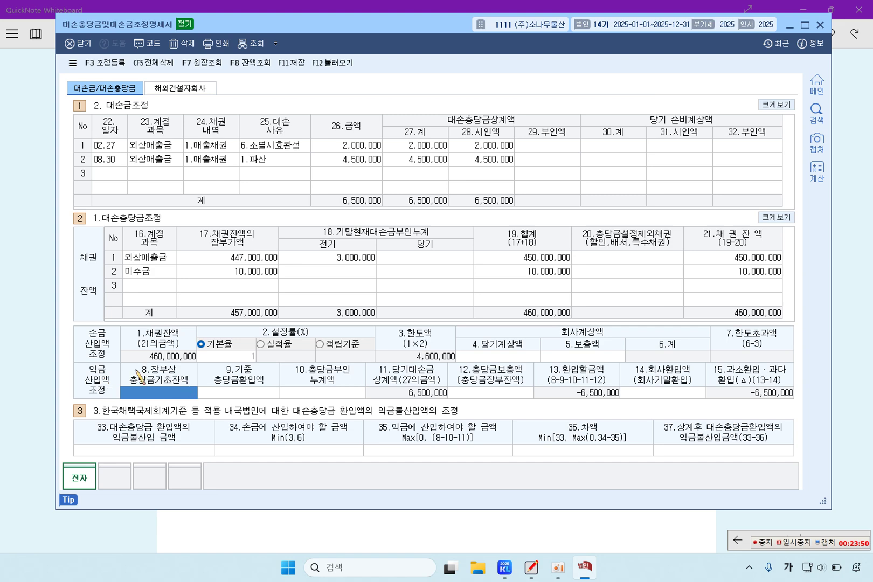
pyautogui.click(32, 351)
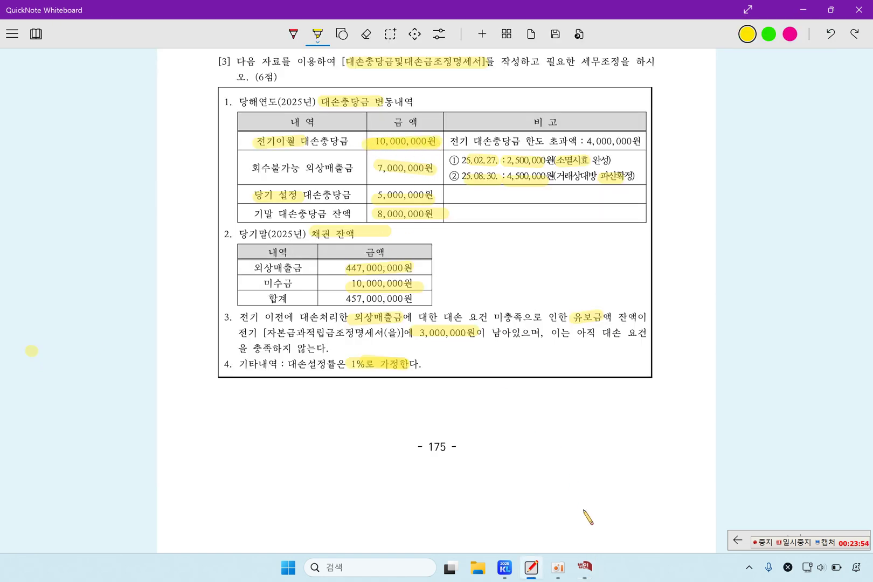
pyautogui.click(584, 566)
pyautogui.write('100,000,000')
pyautogui.press('Return')
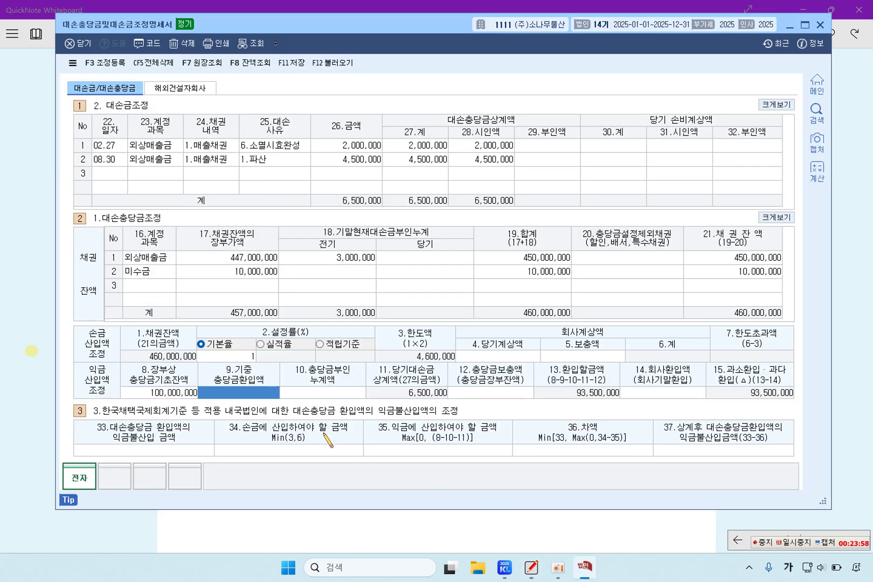
# Enter the 4,000,000 cumulative disallowed allowance, making the reversal 89,500,000
pyautogui.click(330, 398)
pyautogui.click(31, 281)
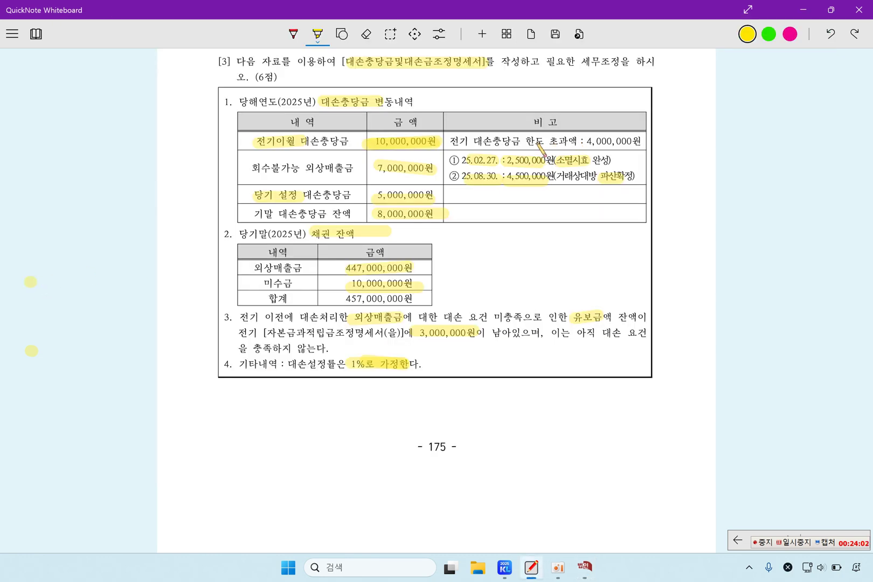
pyautogui.moveTo(480, 142); pyautogui.dragTo(629, 141)
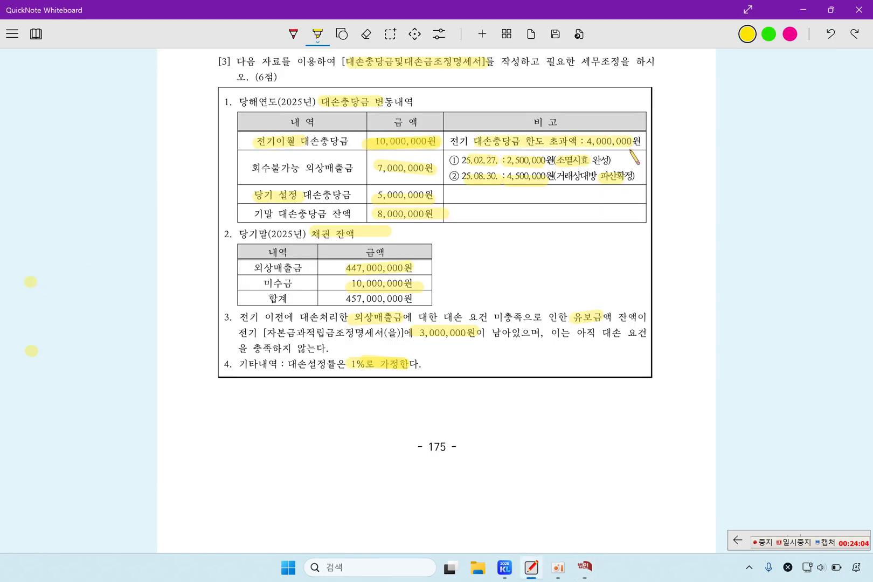
pyautogui.click(584, 566)
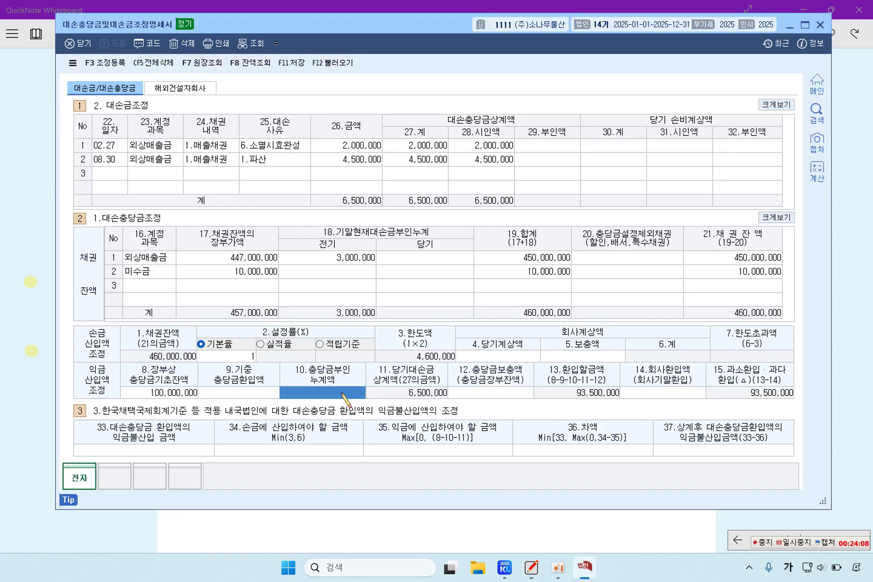
pyautogui.write('4,000,000')
pyautogui.press('Return')
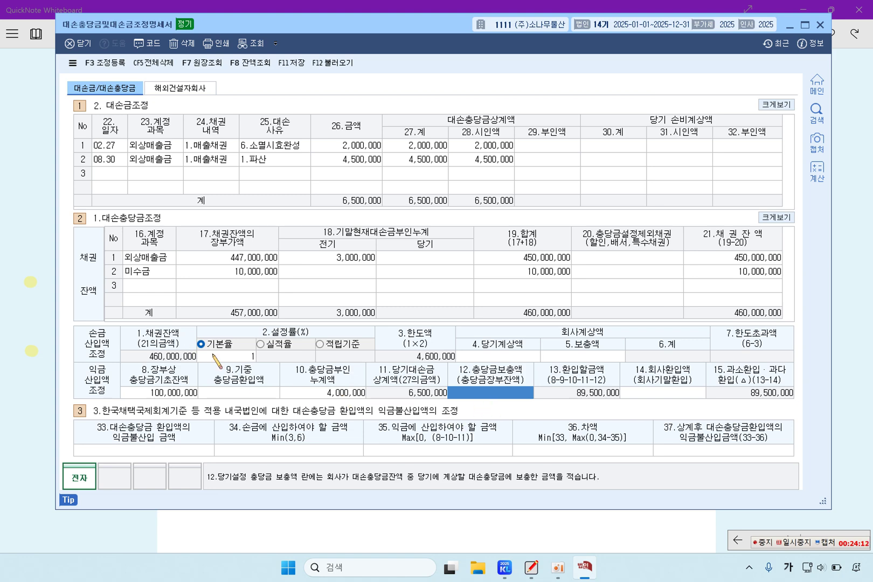
pyautogui.click(35, 309)
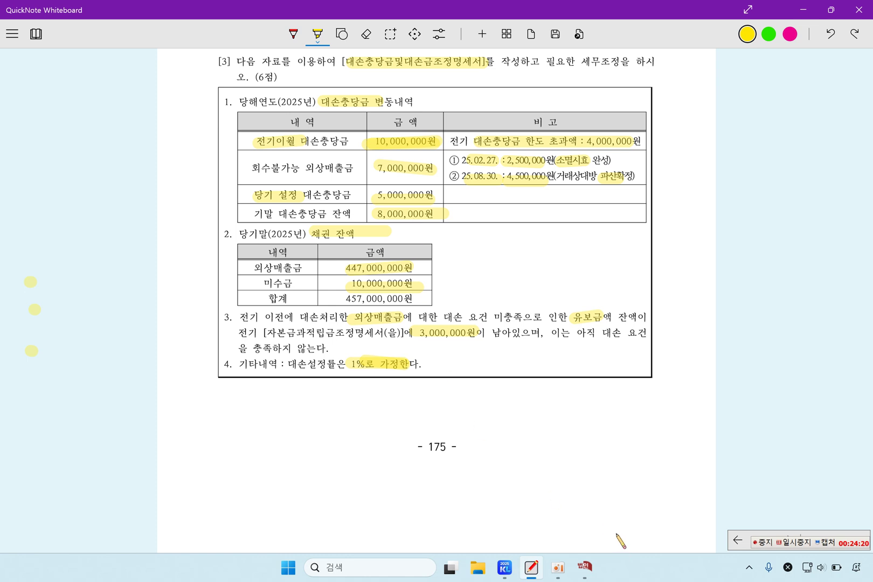
pyautogui.click(584, 566)
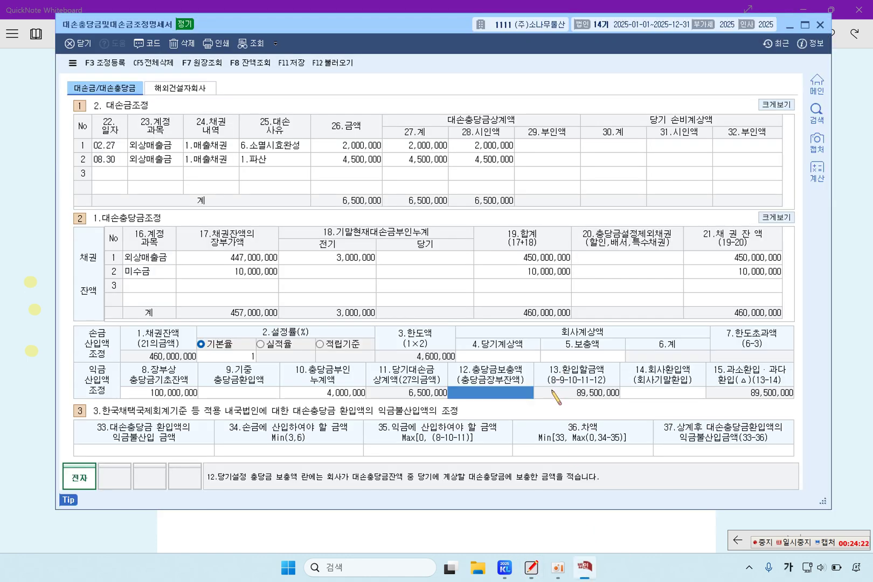
# Record a 3,000,000 allowance top-up and 5,000,000 current provision, totalling 8,000,000, 3,400,000 over the limit
pyautogui.write('3000000')
pyautogui.press('Return')
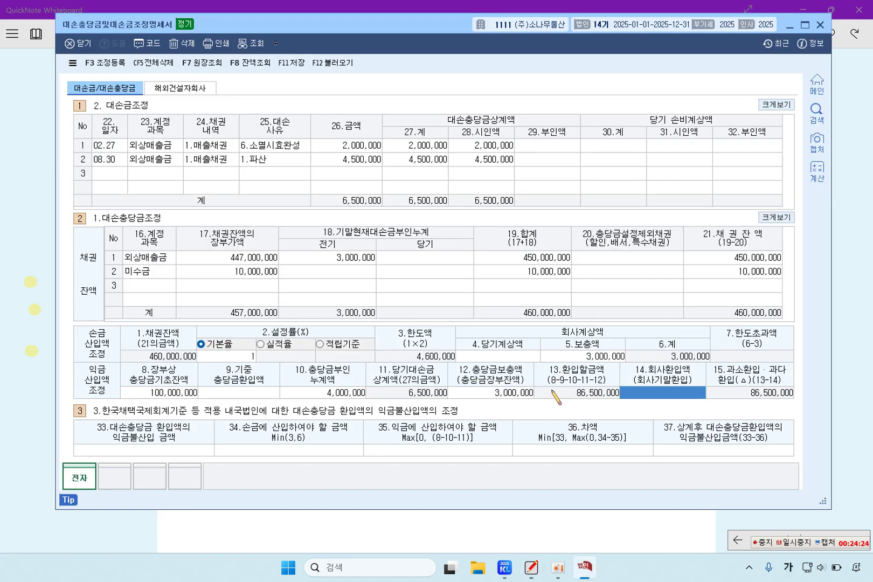
pyautogui.click(497, 358)
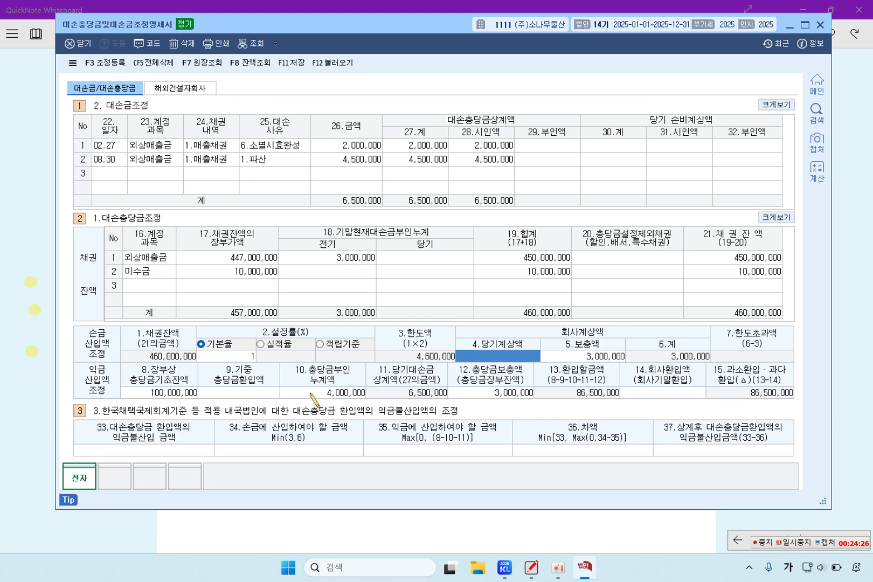
pyautogui.click(48, 252)
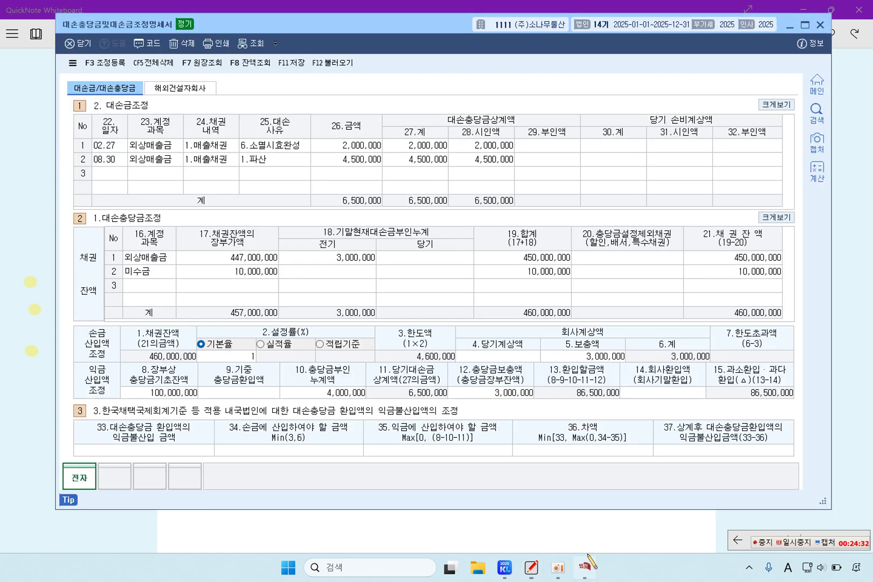
pyautogui.click(584, 566)
pyautogui.write('8,')
pyautogui.write('000,000')
pyautogui.press('Return')
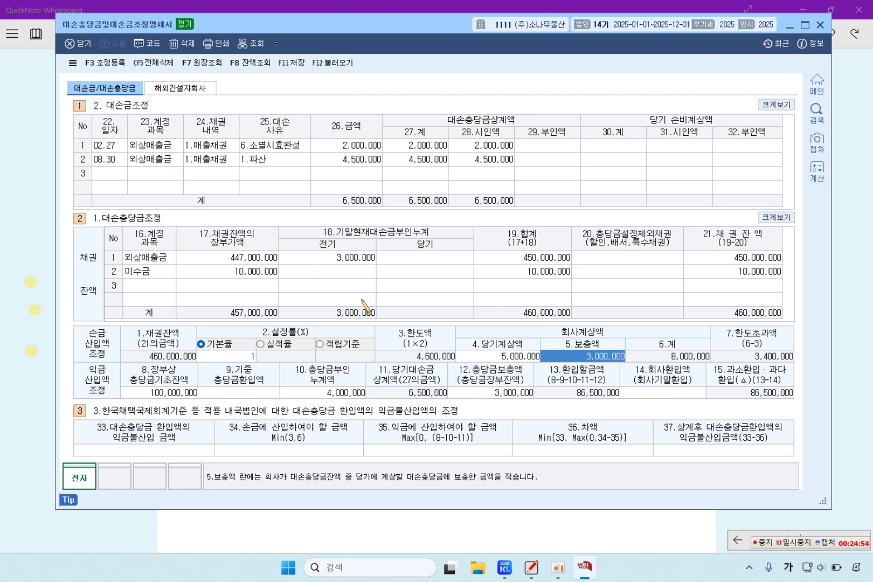
pyautogui.click(517, 393)
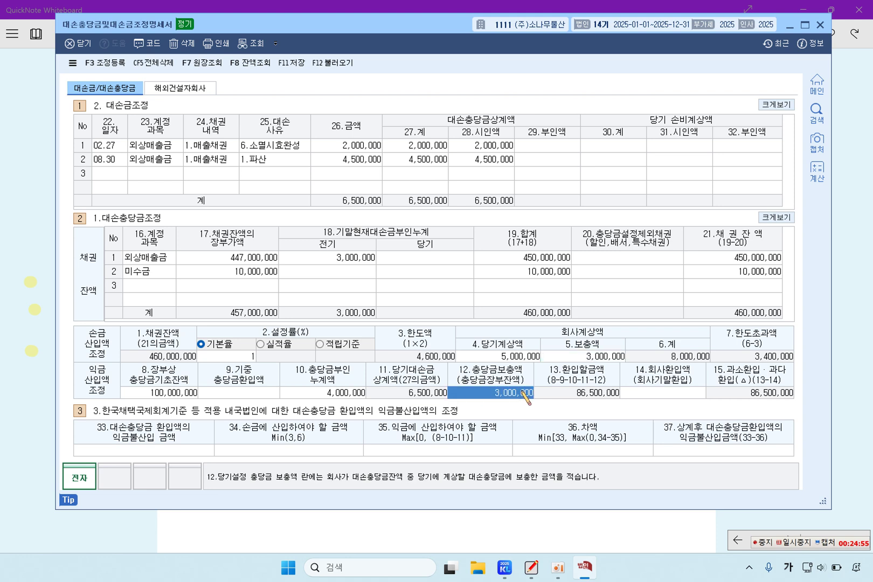
# Change the opening allowance balance to 10,000,000 for a -3,500,000 reversal, then show the problem sheet
pyautogui.click(349, 393)
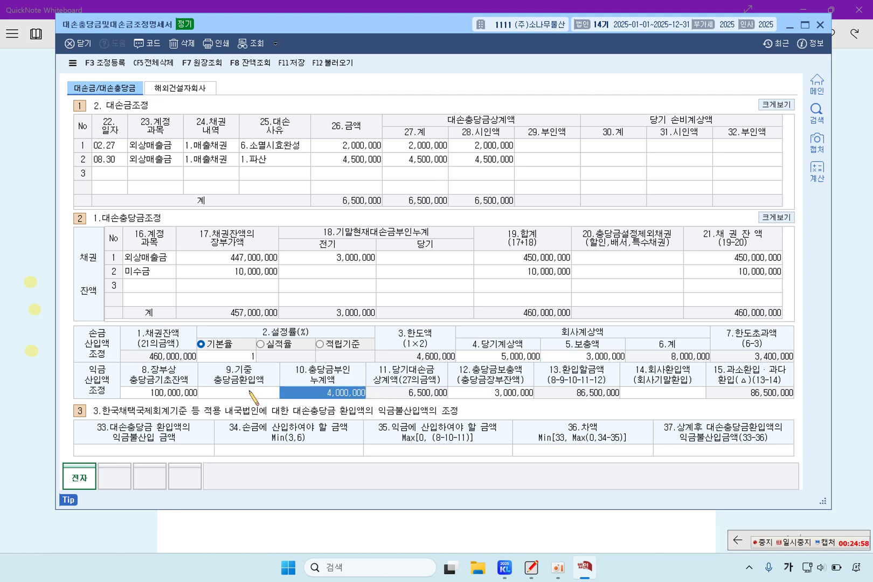
pyautogui.click(179, 393)
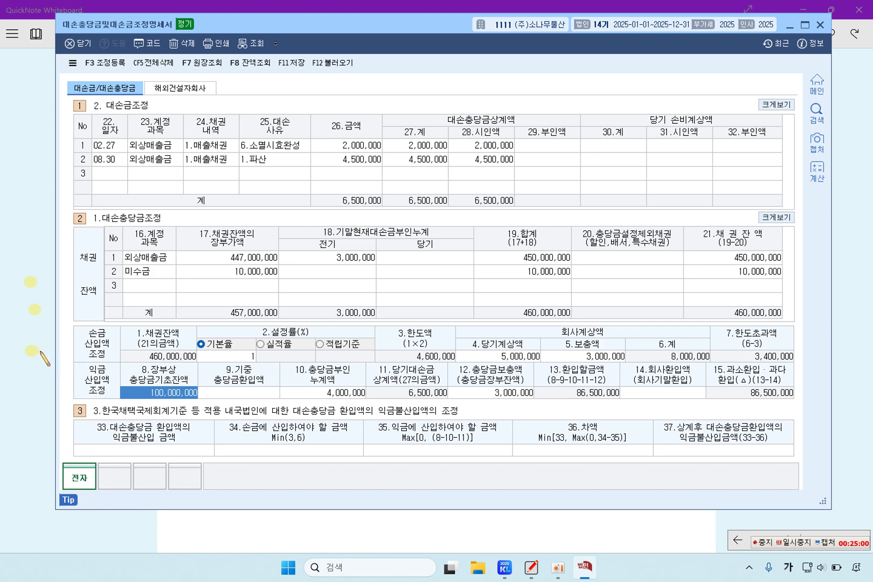
pyautogui.click(42, 354)
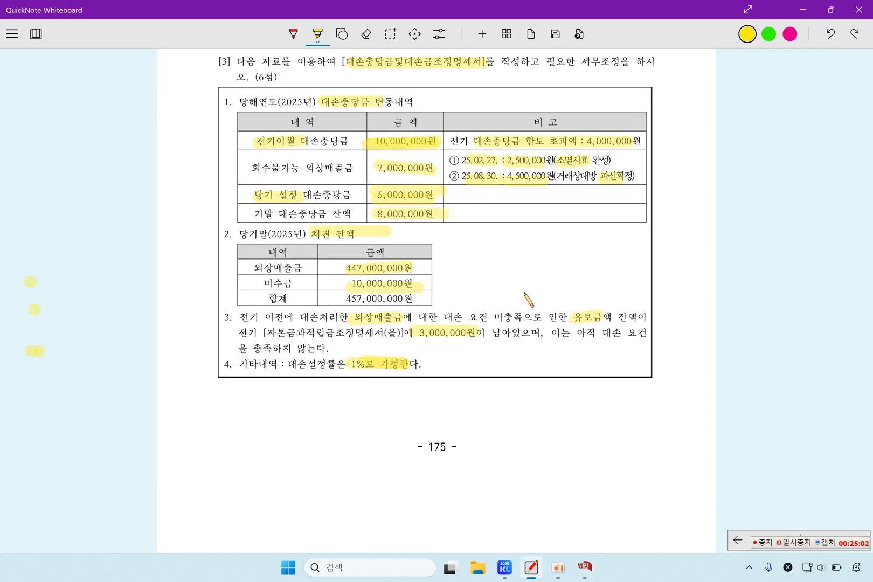
pyautogui.click(585, 568)
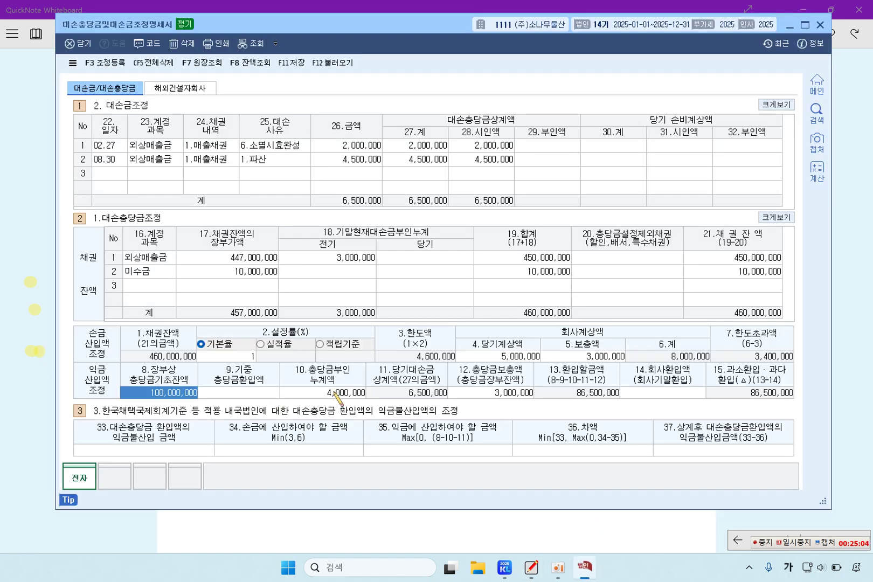
pyautogui.write('10000000')
pyautogui.press('Return')
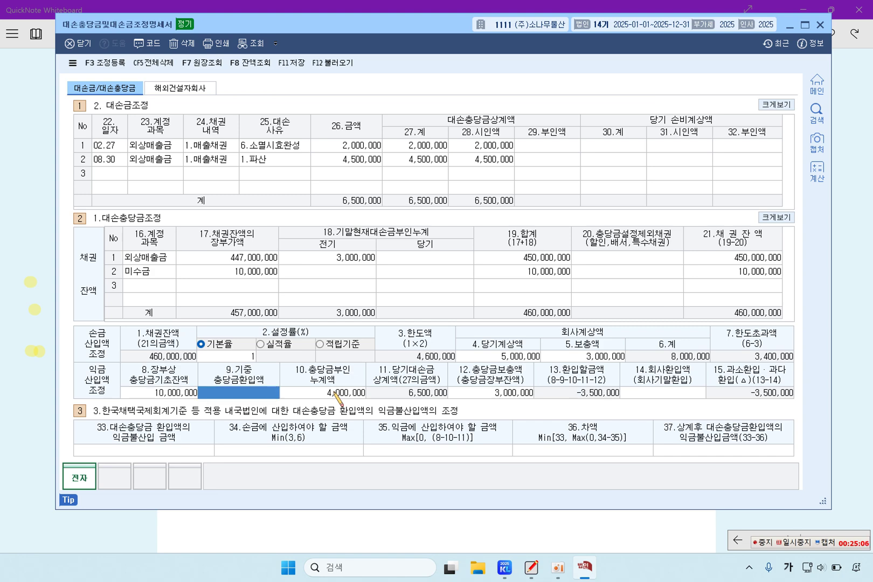
pyautogui.hotkey('alt', 'Tab')
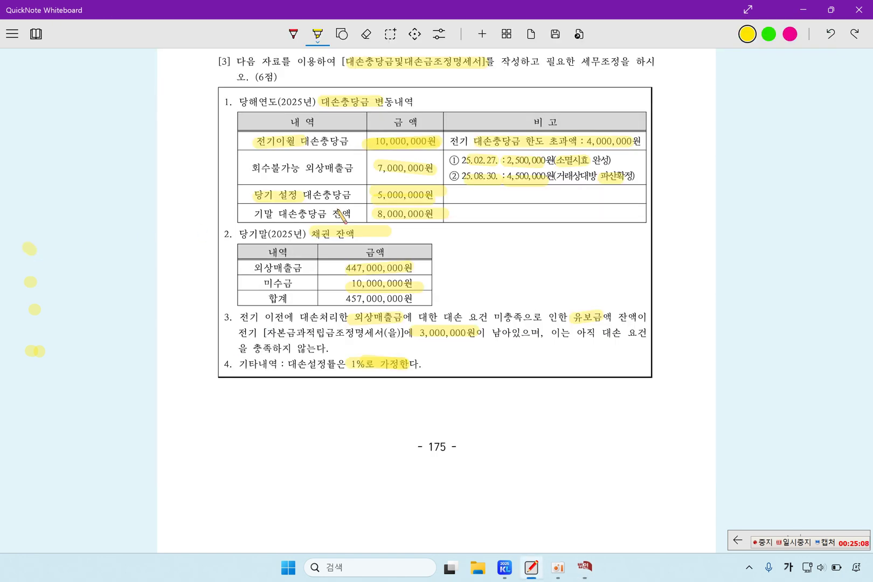
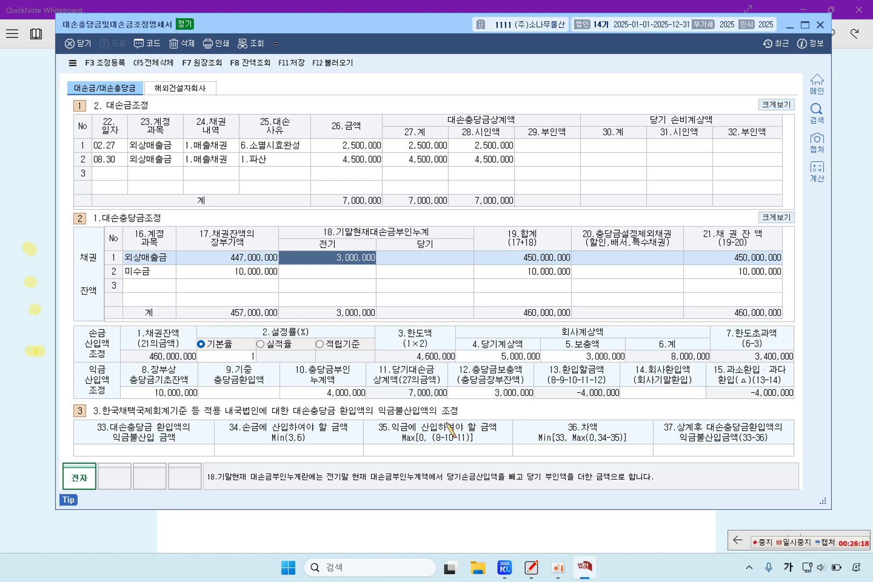
# Confirm the 4,000,000 cumulative disallowed allowance on the bad-debt allowance statement
pyautogui.click(351, 394)
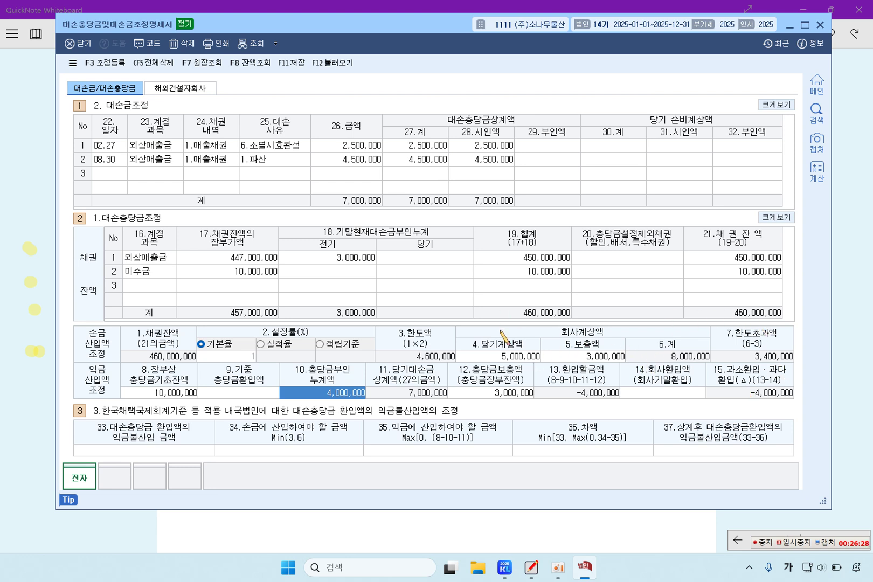
# Save the statement and add a 대손충당금 과다환입액 deduction of 4,000,000 as 유보감소
pyautogui.click(291, 63)
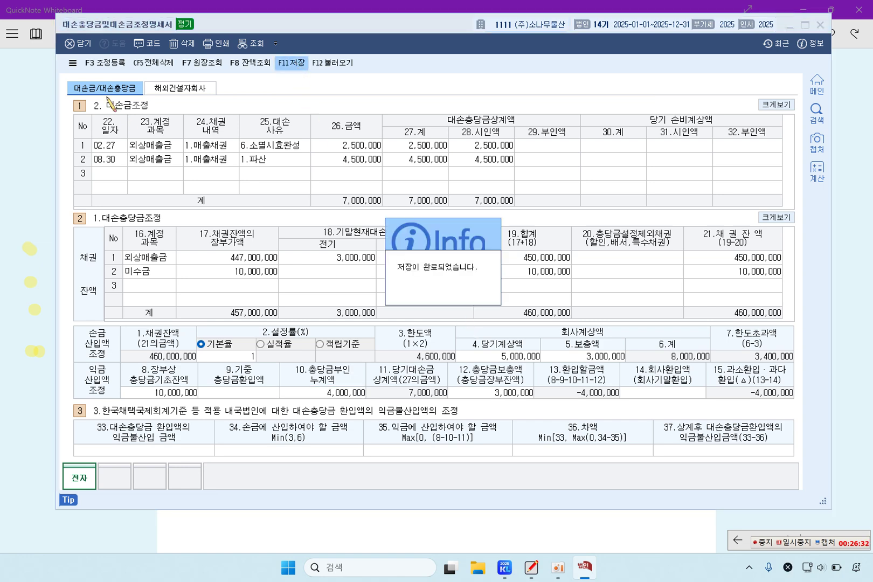
pyautogui.press('F3')
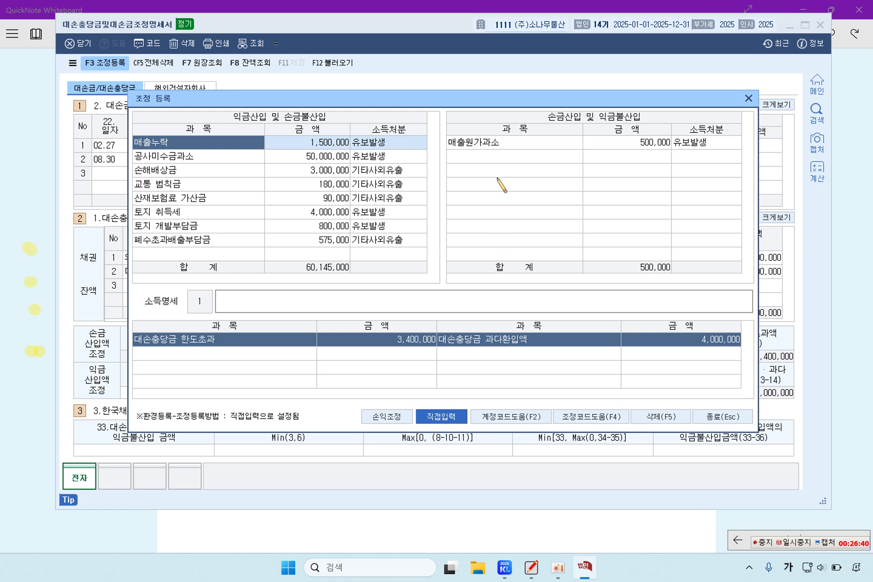
pyautogui.click(496, 147)
pyautogui.click(500, 159)
pyautogui.write('대손충당금 과다환입액')
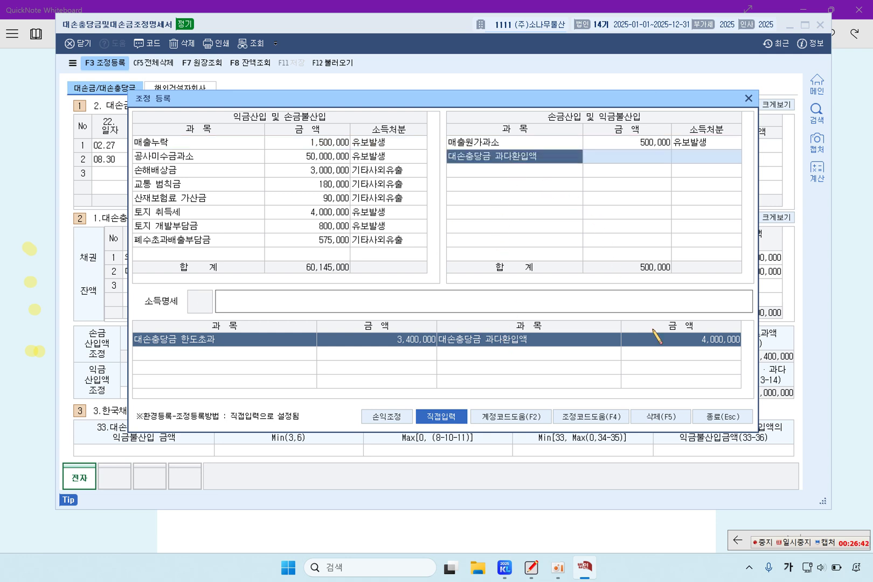
pyautogui.click(617, 158)
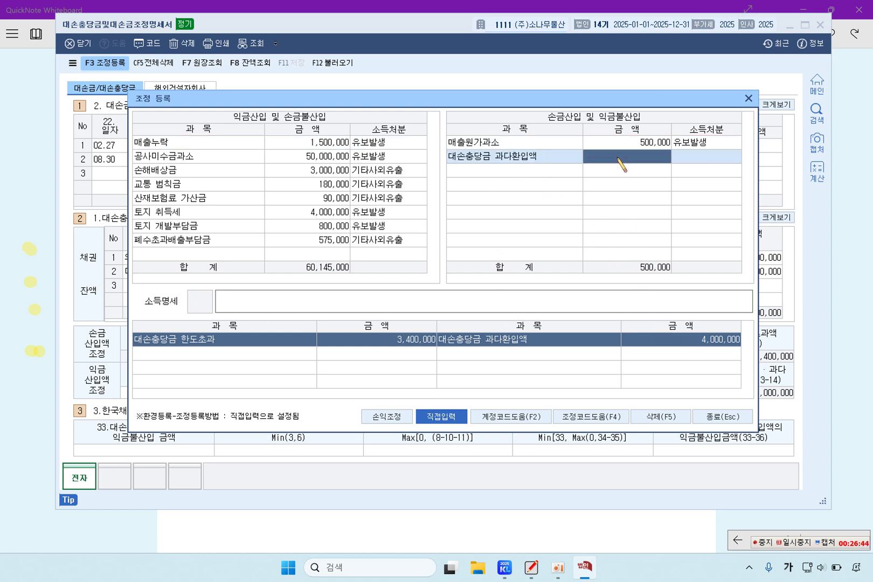
pyautogui.write('4000000')
pyautogui.click(696, 157)
pyautogui.click(652, 167)
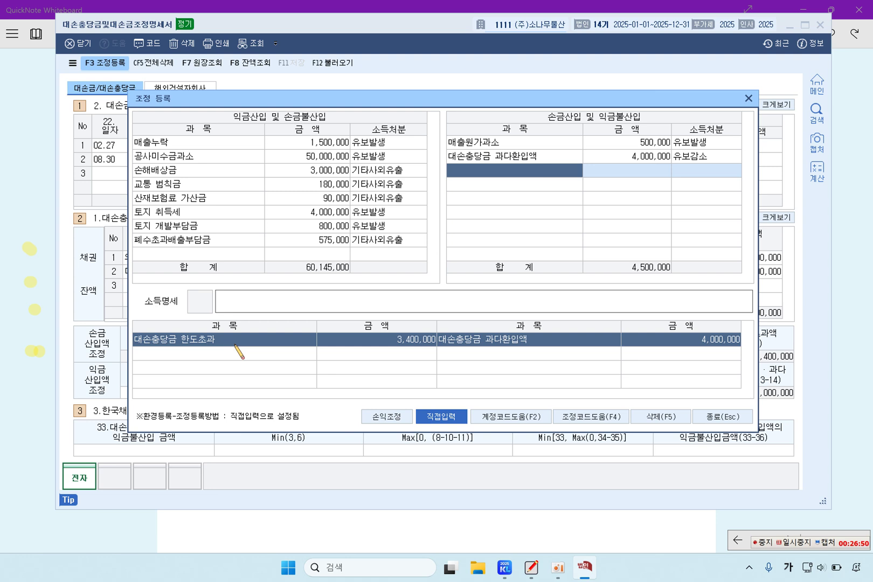
# Add 대손충당금 한도초과 3,400,000 as 유보발생, review both entries, and close the register
pyautogui.click(204, 254)
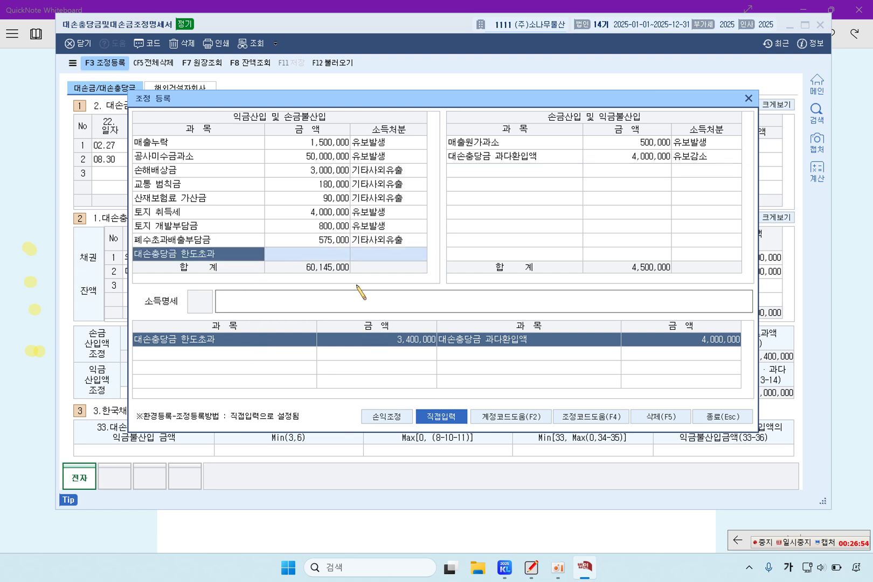
pyautogui.click(336, 254)
pyautogui.write('3400000')
pyautogui.press('Return')
pyautogui.click(378, 255)
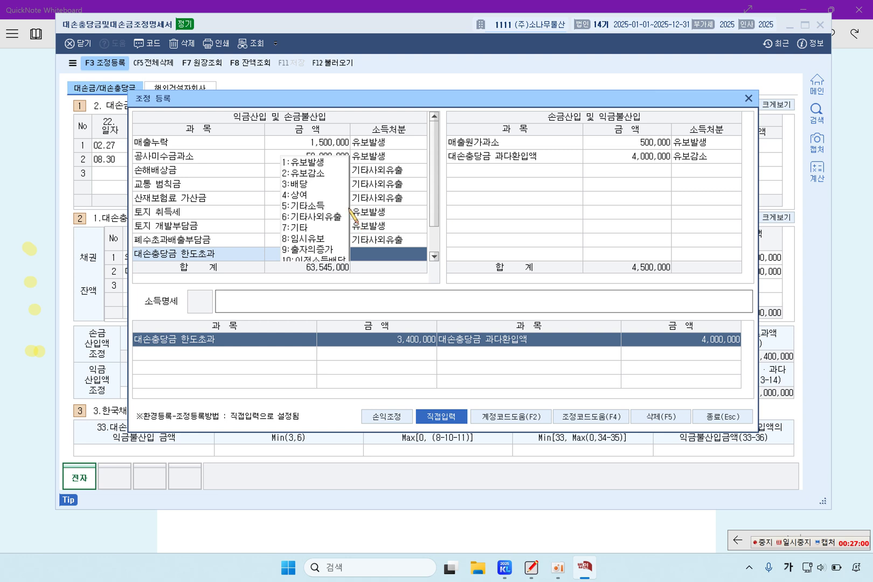
pyautogui.click(318, 163)
pyautogui.scroll(-1, 265, 225)
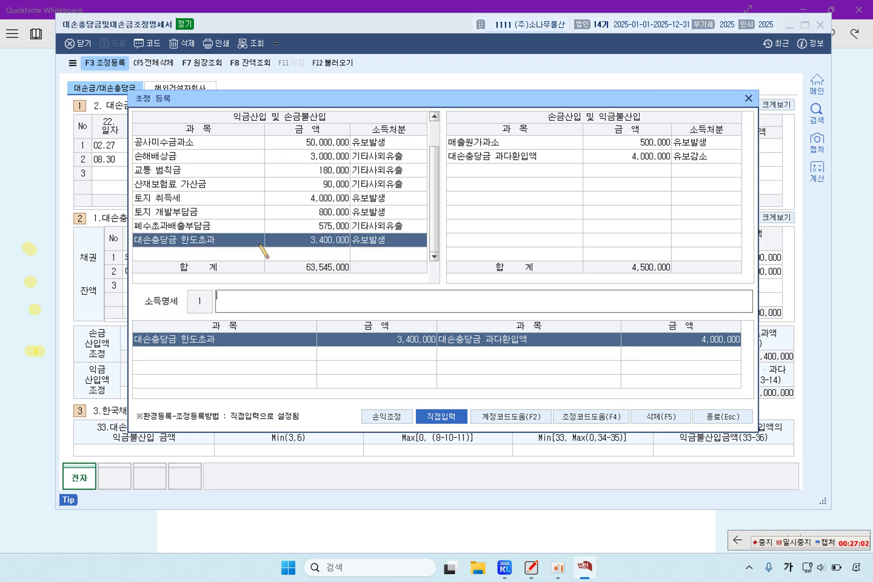
pyautogui.click(249, 256)
pyautogui.click(249, 242)
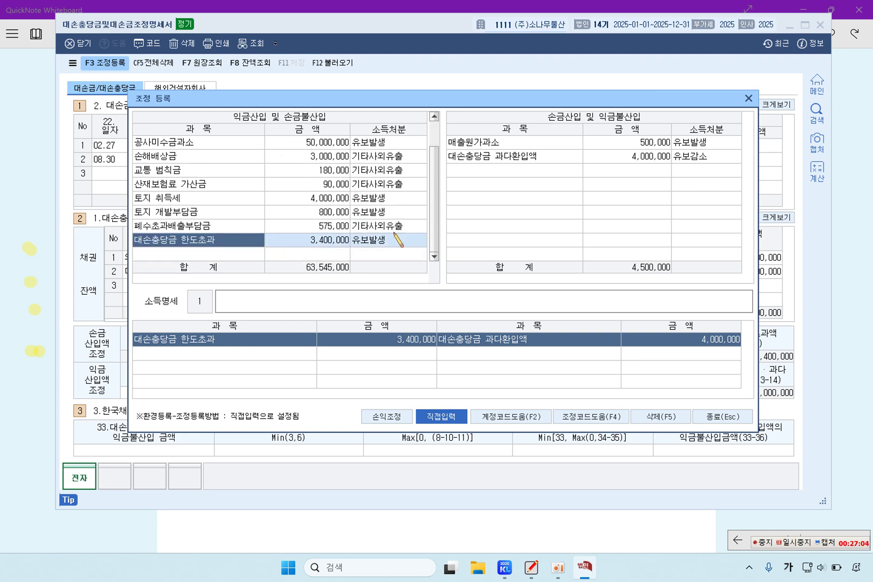
pyautogui.click(550, 156)
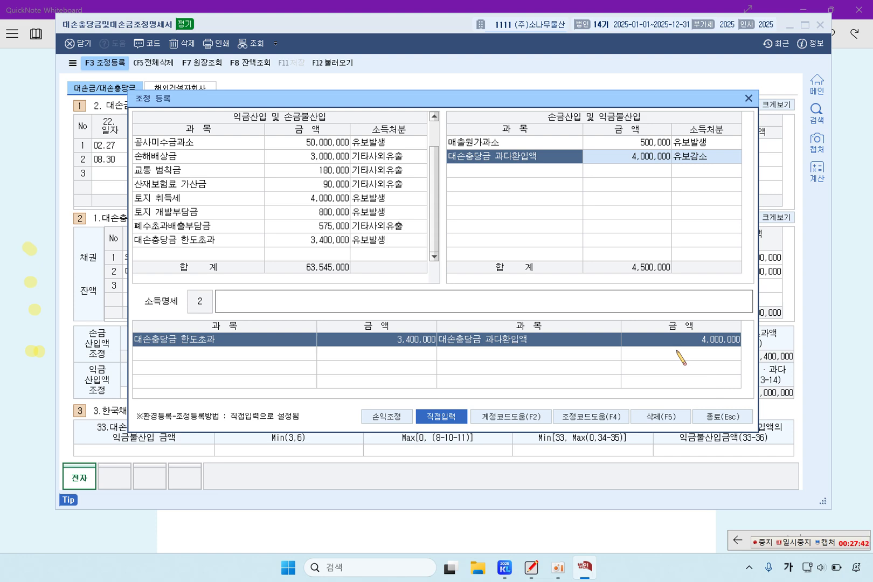
pyautogui.click(732, 422)
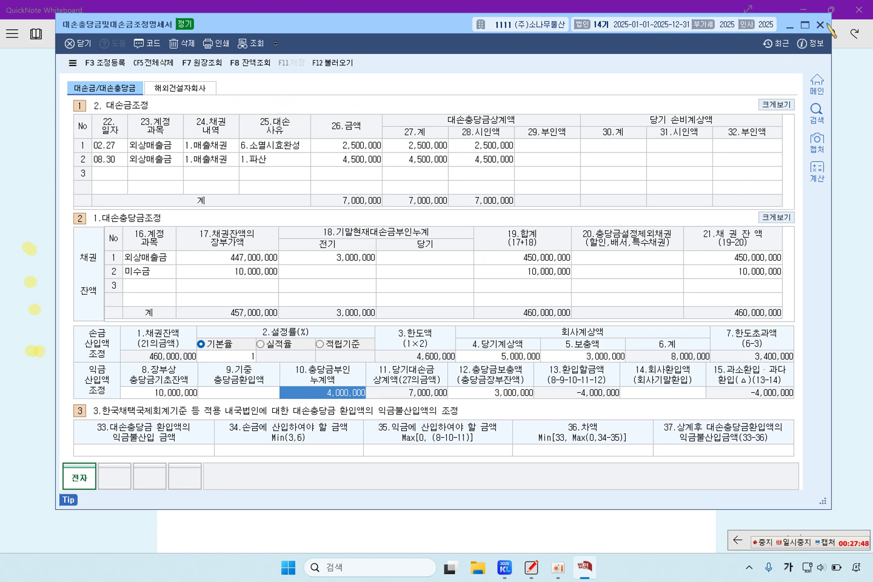
# Highlight question [4]'s 업무무관부동산등에관련한차입금이자조정명세서 title and bring KcLep's menu back
pyautogui.click(820, 25)
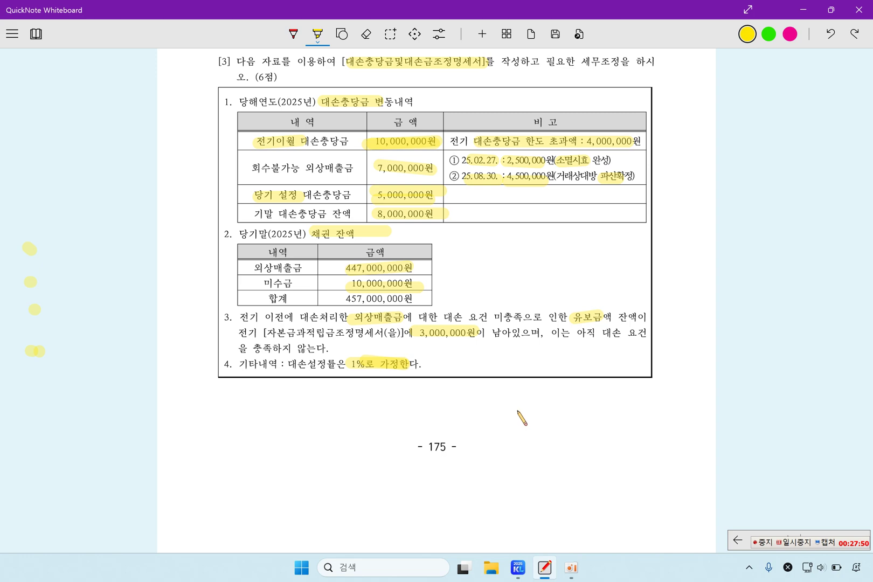
pyautogui.scroll(-6, 518, 415)
pyautogui.scroll(-1, 522, 418)
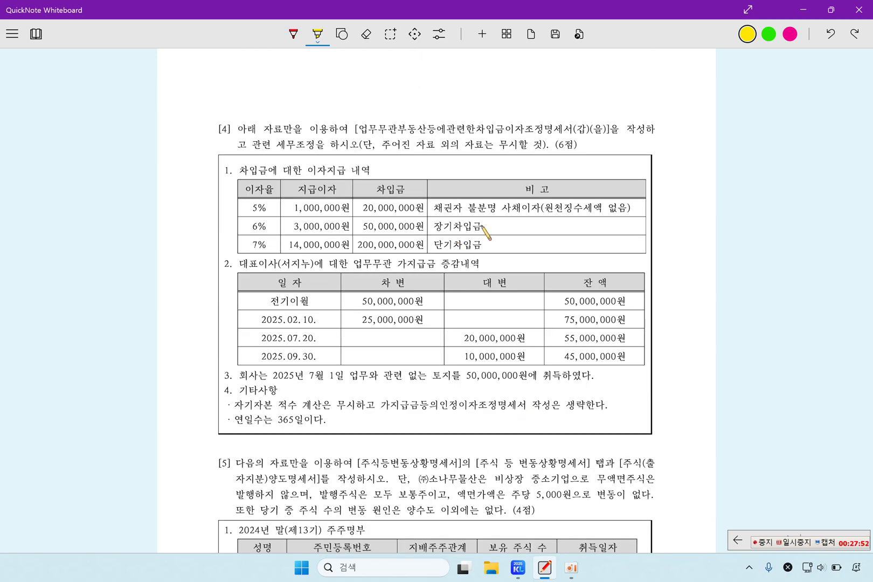
pyautogui.moveTo(361, 132); pyautogui.dragTo(598, 131)
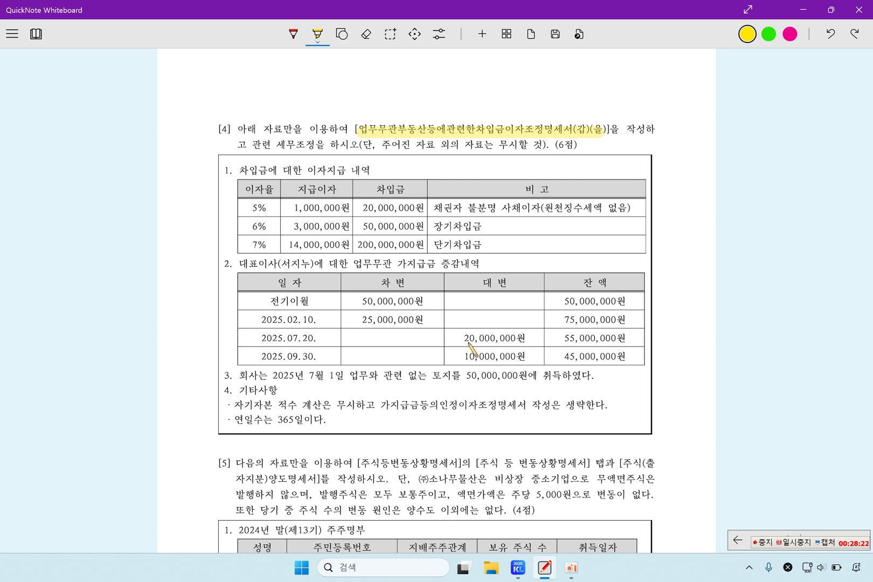
pyautogui.click(517, 567)
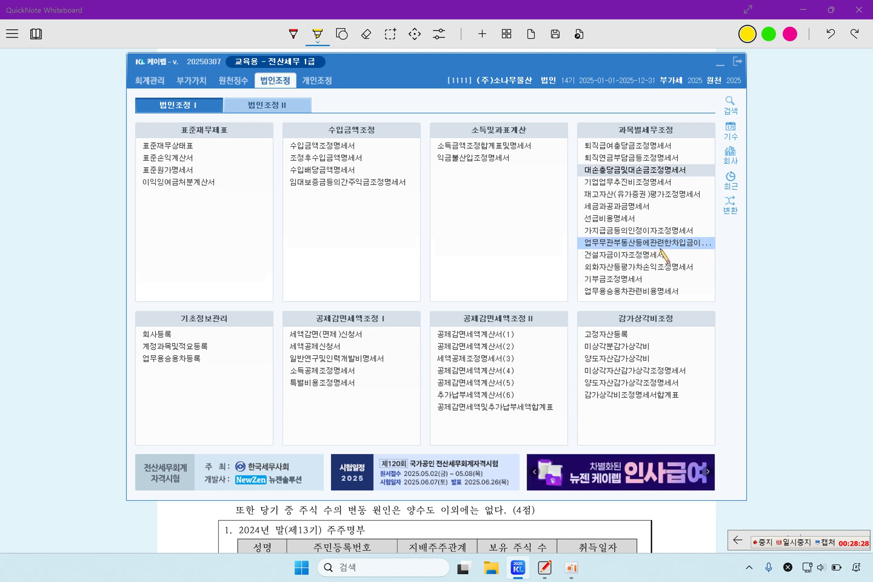
# Open the 업무무관부동산등에관련한차입금이자조정명세서 form, then return to the problem sheet
pyautogui.click(686, 246)
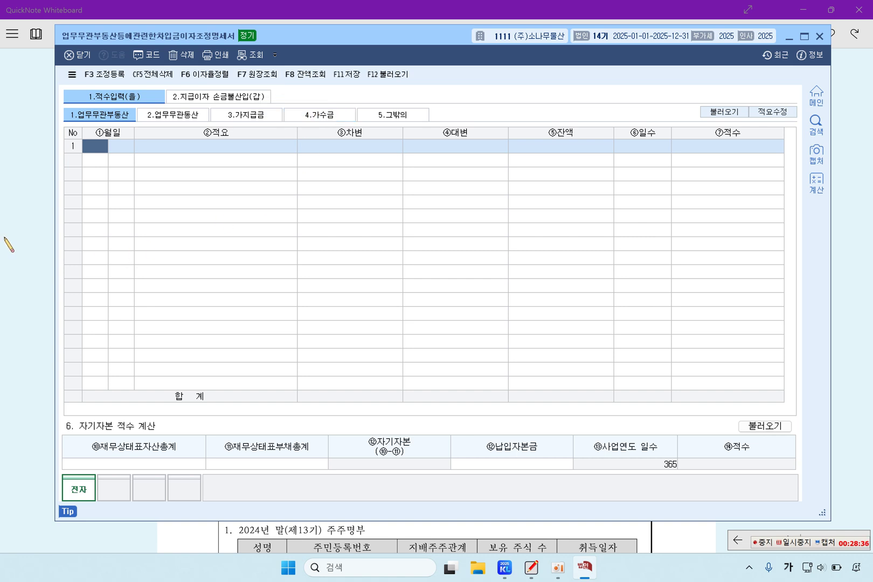
pyautogui.click(24, 236)
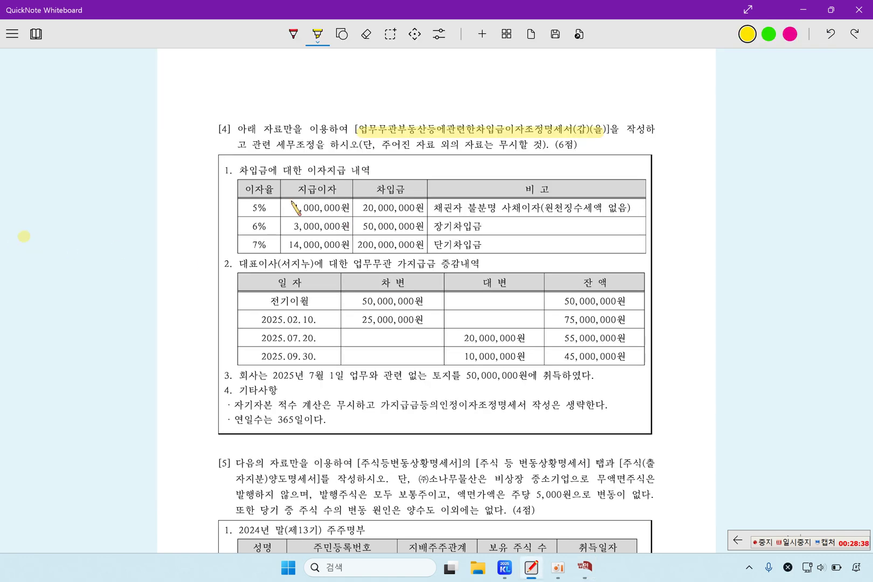
# Highlight the 1,000,000 unidentified-creditor interest notes, the 가지급금 exclusion and the July 1 land purchase
pyautogui.moveTo(294, 171); pyautogui.dragTo(360, 172)
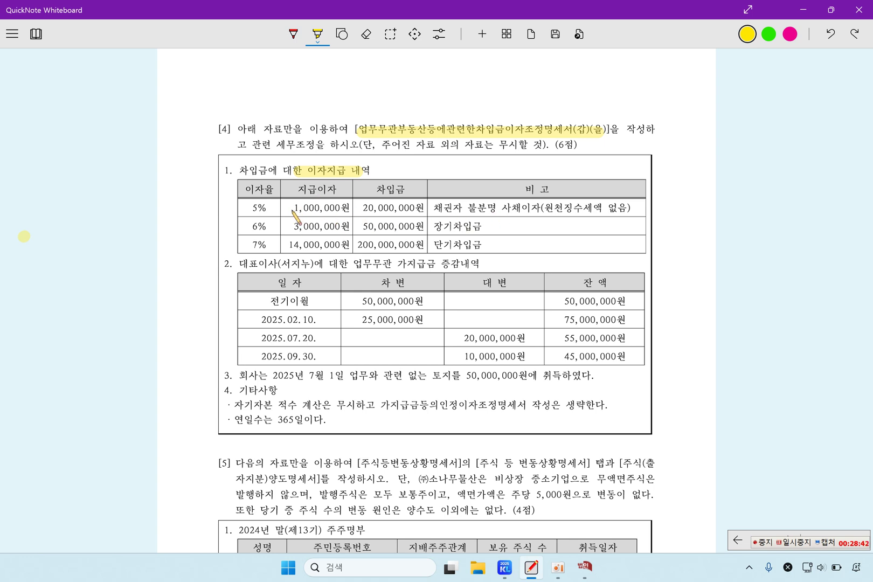
pyautogui.moveTo(289, 207); pyautogui.dragTo(347, 209)
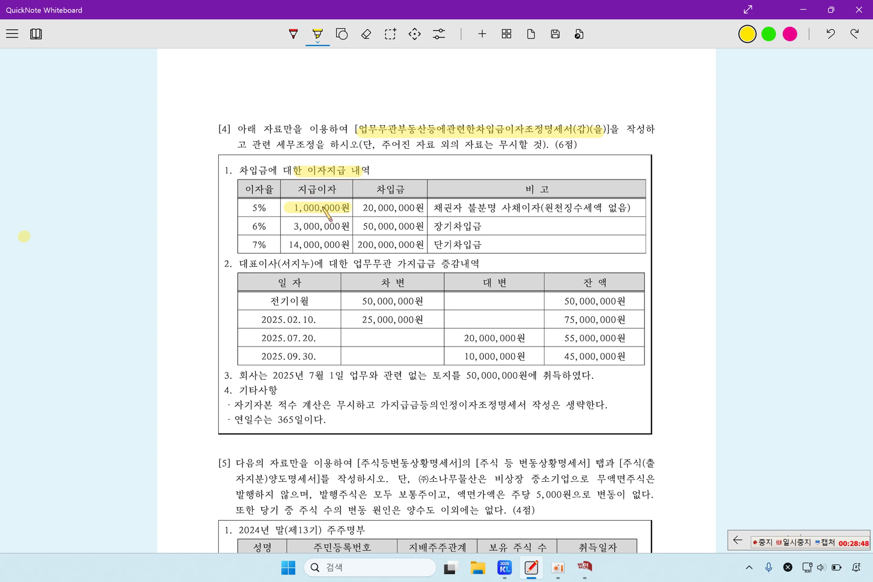
pyautogui.moveTo(434, 208); pyautogui.dragTo(539, 211)
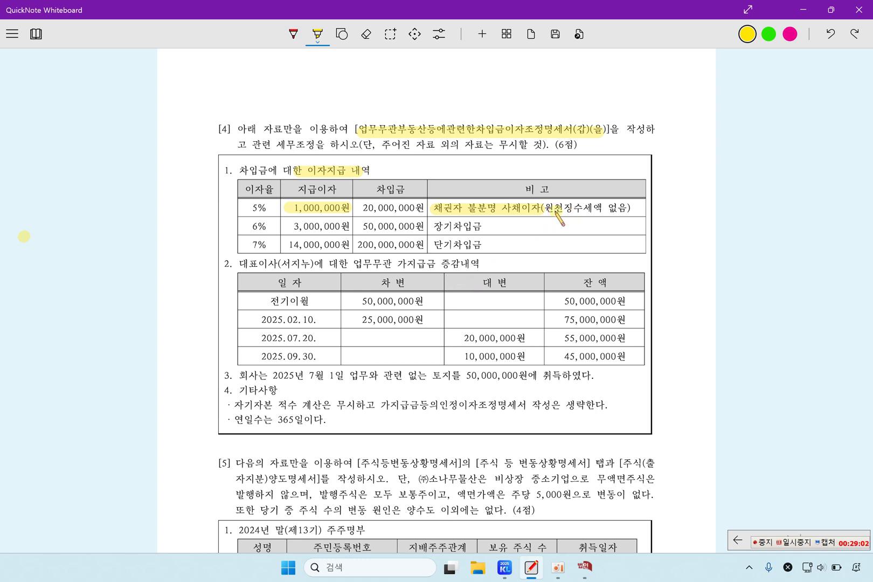
pyautogui.moveTo(555, 207); pyautogui.dragTo(627, 208)
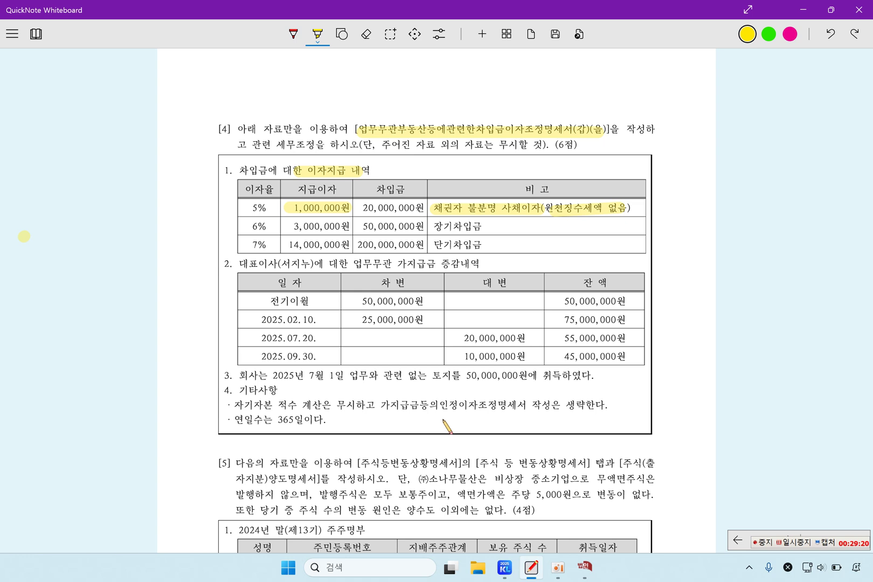
pyautogui.moveTo(383, 408); pyautogui.dragTo(519, 410)
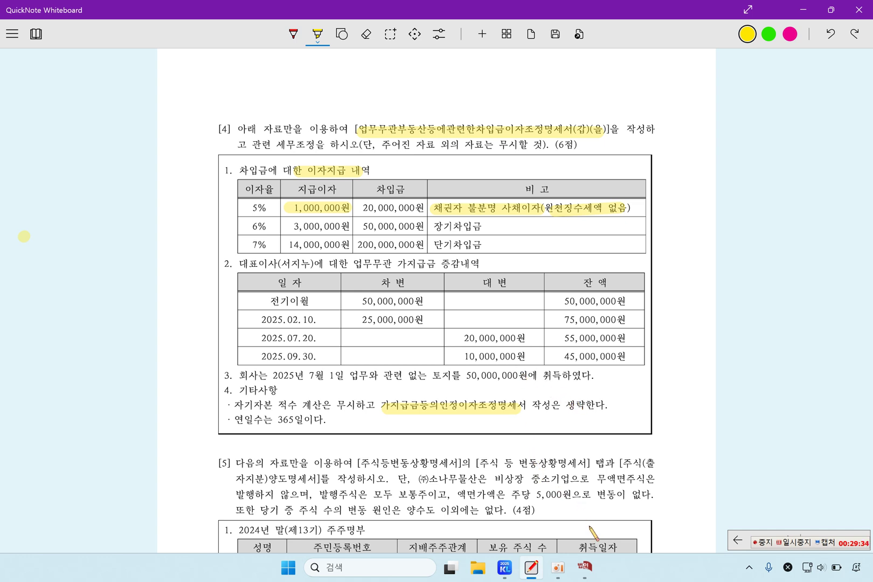
pyautogui.click(585, 566)
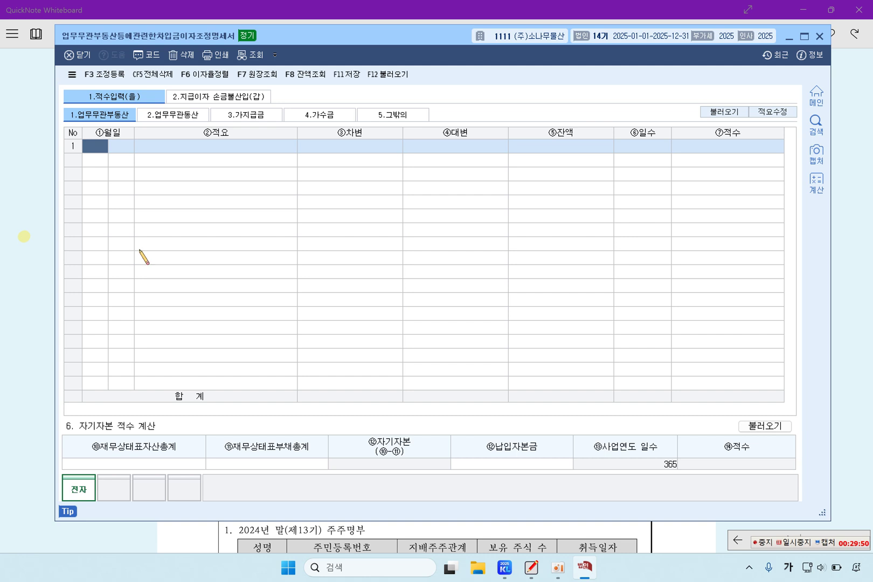
pyautogui.click(25, 264)
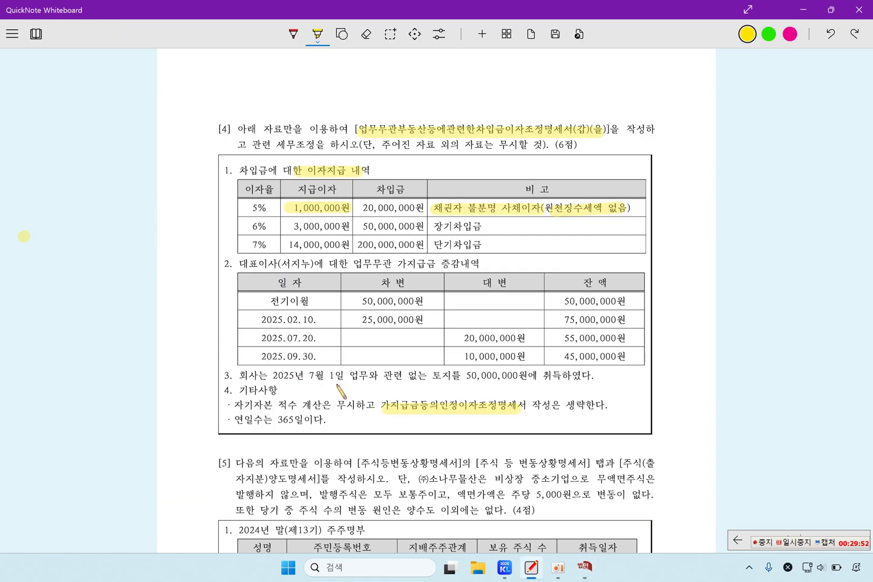
pyautogui.moveTo(279, 375); pyautogui.dragTo(521, 376)
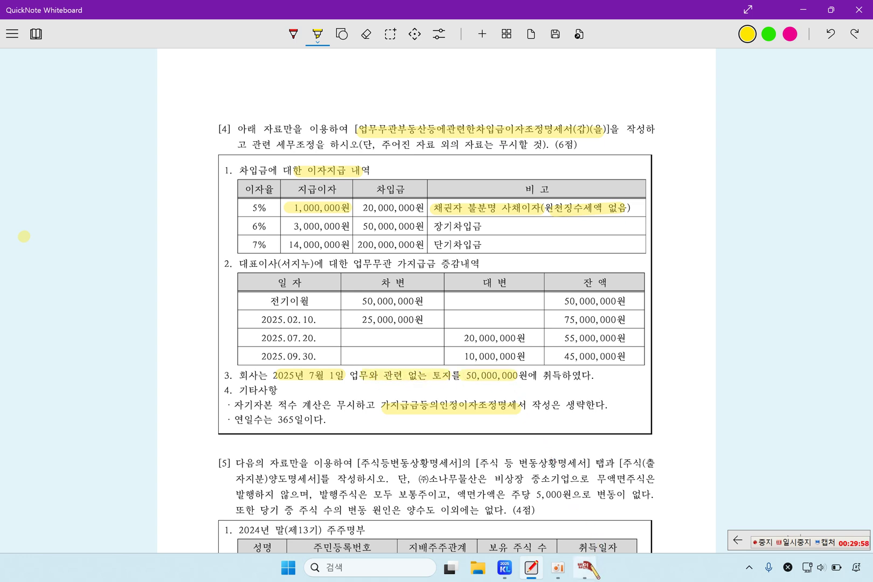
pyautogui.click(586, 567)
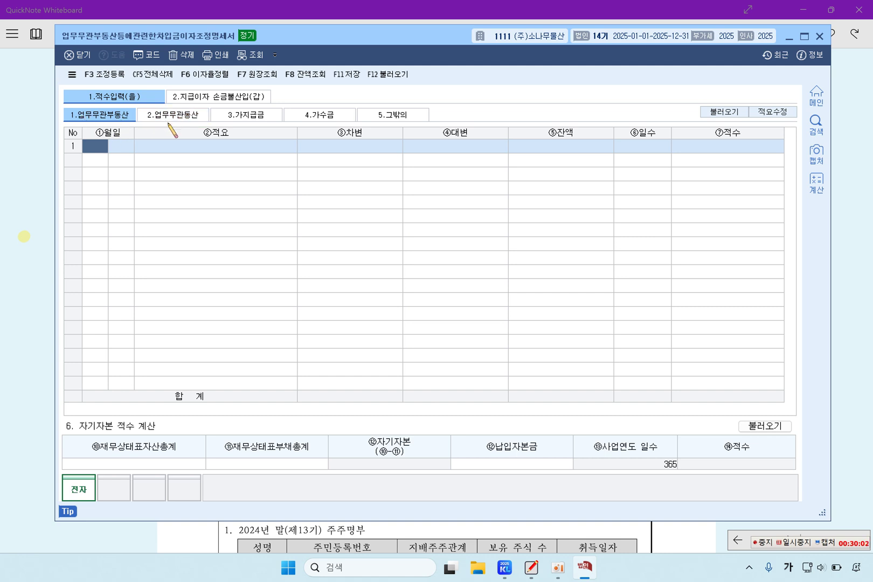
# Start the 업무무관부동산 row dated 7/1 with the description 취득
pyautogui.click(192, 114)
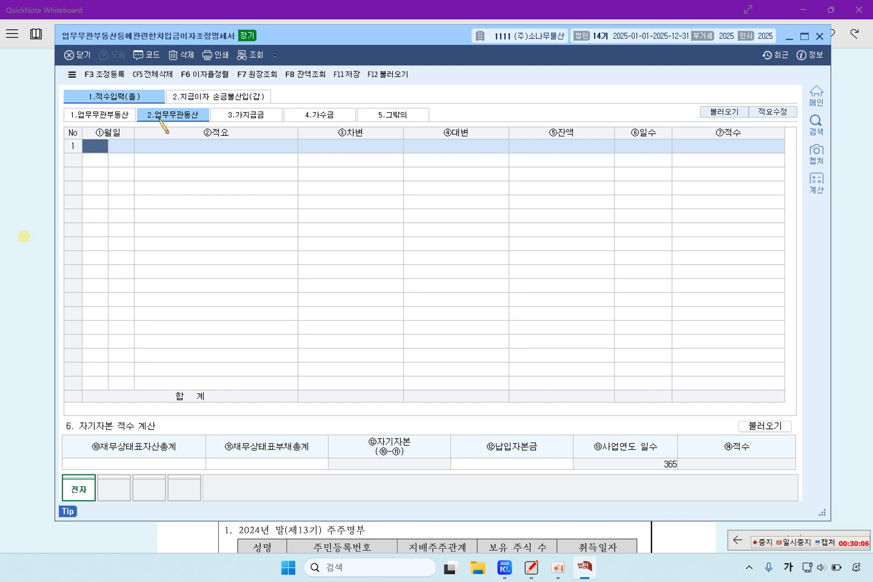
pyautogui.click(113, 115)
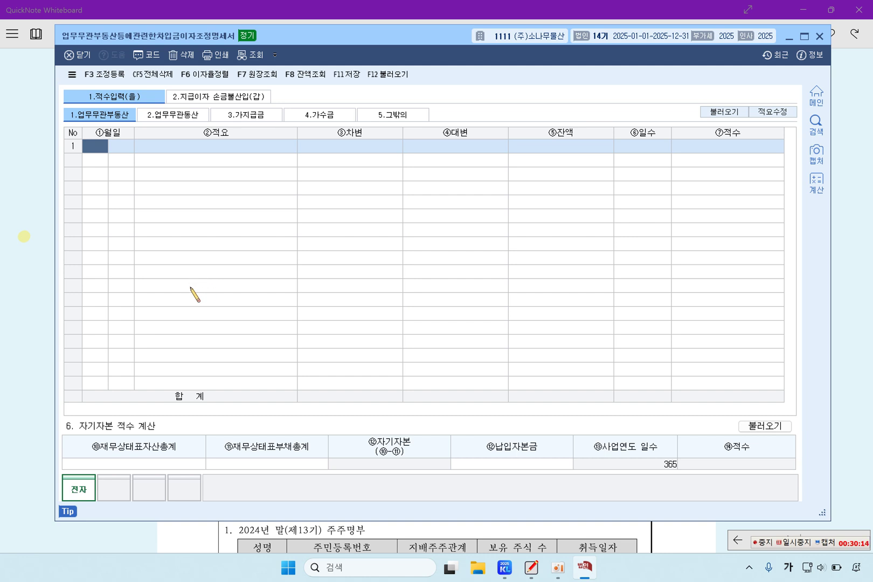
pyautogui.write('7')
pyautogui.press('Return')
pyautogui.write('1')
pyautogui.press('Return')
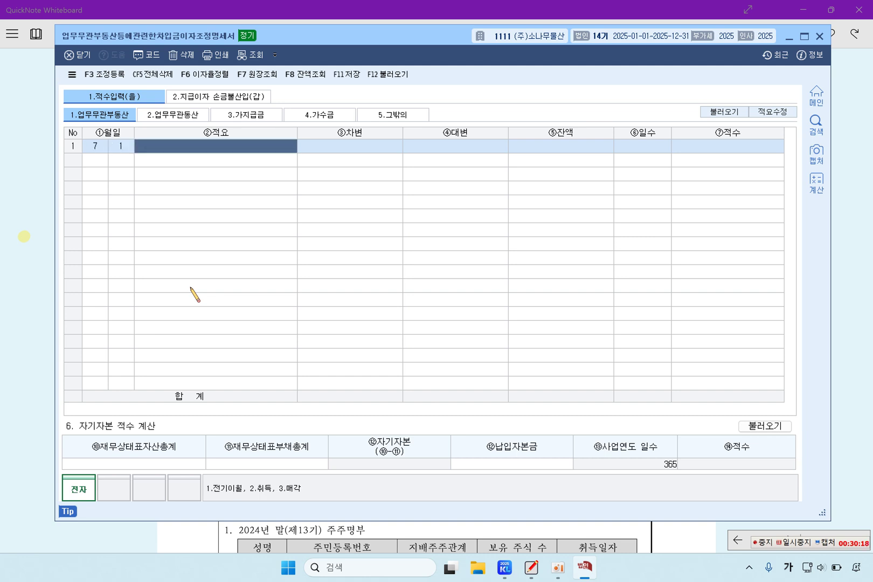
pyautogui.write('2')
pyautogui.press('Return')
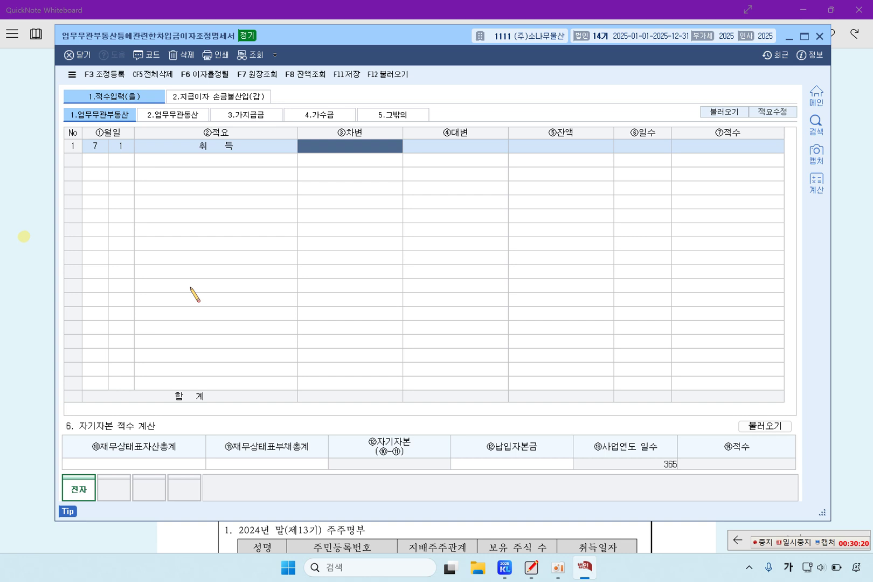
# Enter the 50,000,000 debit for the acquisition and move to the 가지급금 sheet
pyautogui.press('Left')
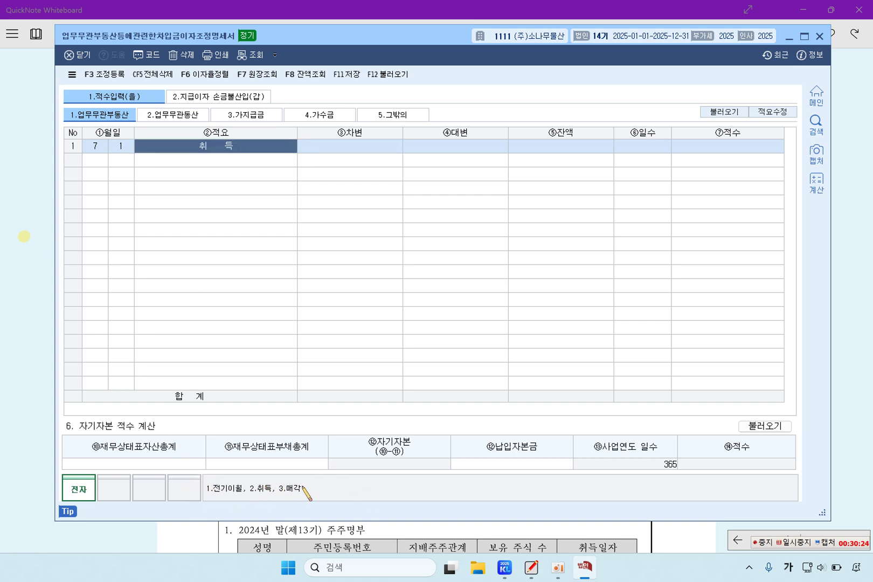
pyautogui.click(379, 150)
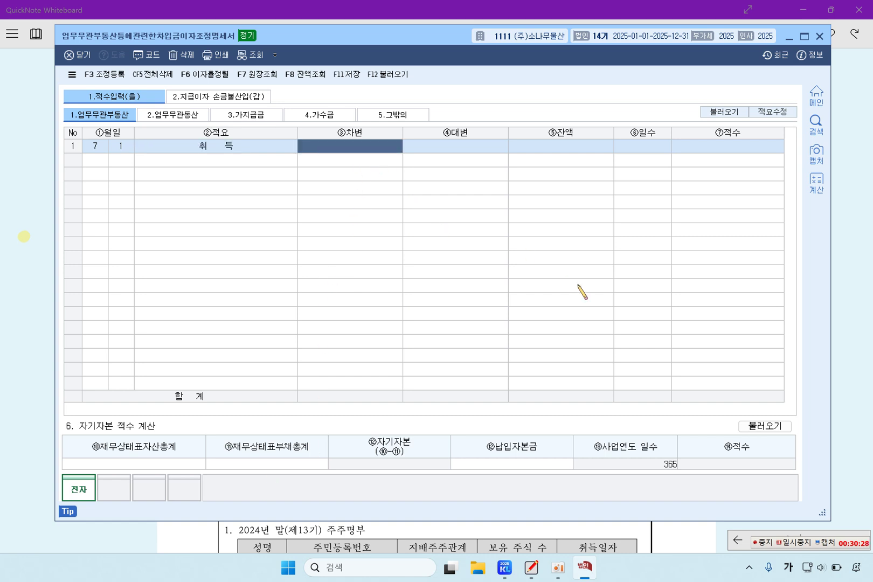
pyautogui.write('50000000')
pyautogui.press('Return')
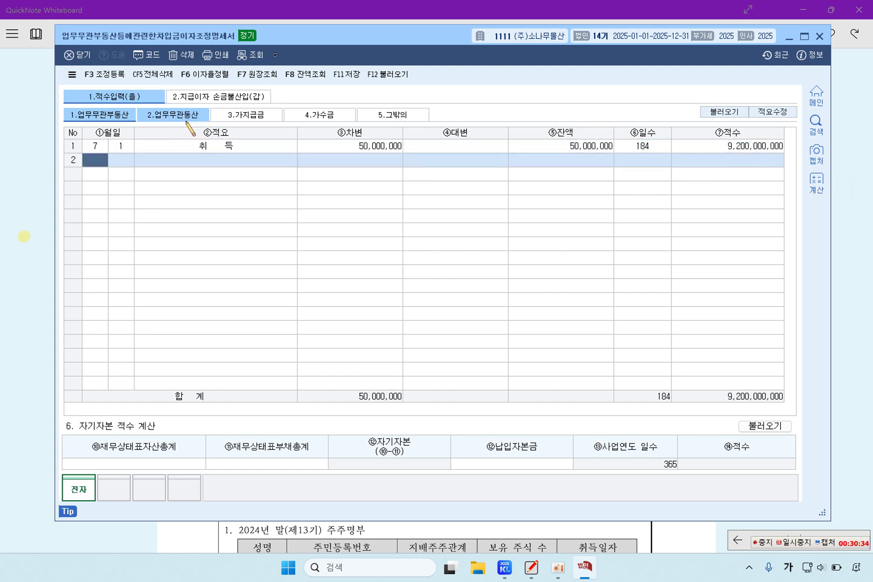
pyautogui.click(194, 115)
pyautogui.click(248, 123)
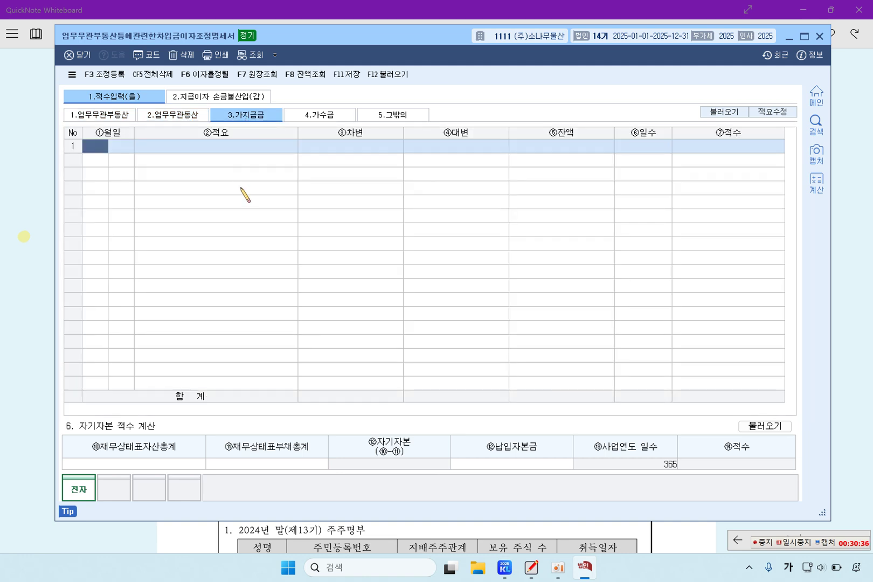
# Highlight the provisional payment ledger and enter 1/1 전기이월 of 50,000,000
pyautogui.click(46, 248)
pyautogui.moveTo(252, 264); pyautogui.dragTo(487, 267)
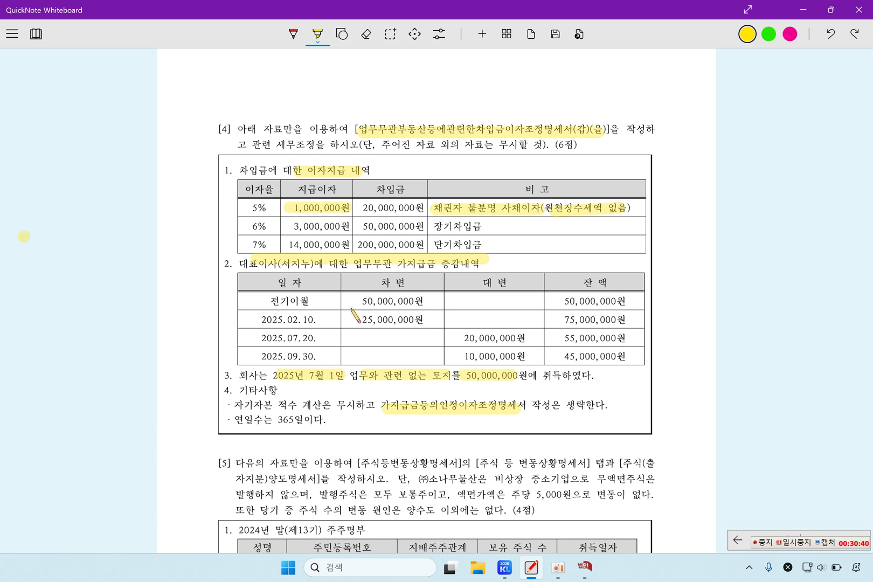
pyautogui.click(585, 568)
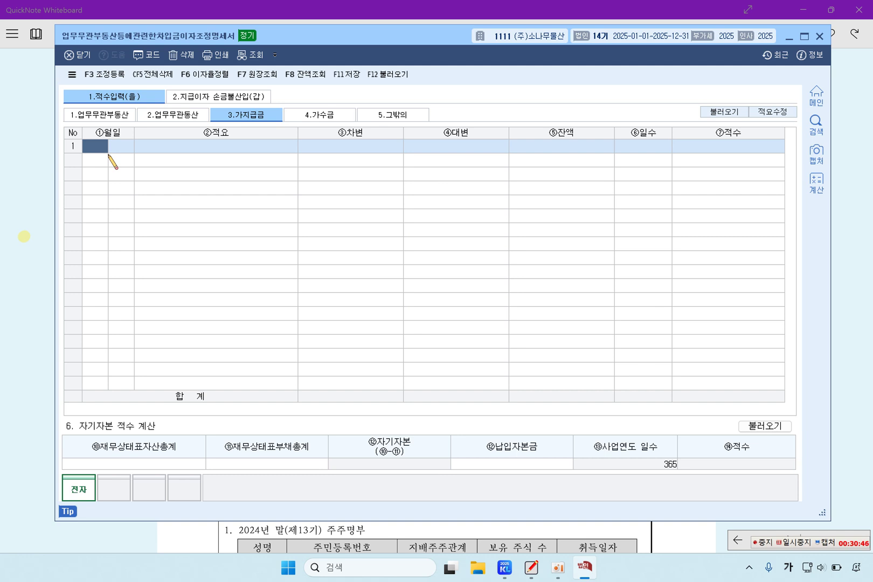
pyautogui.write('1')
pyautogui.press('Return')
pyautogui.write('1')
pyautogui.press('Return')
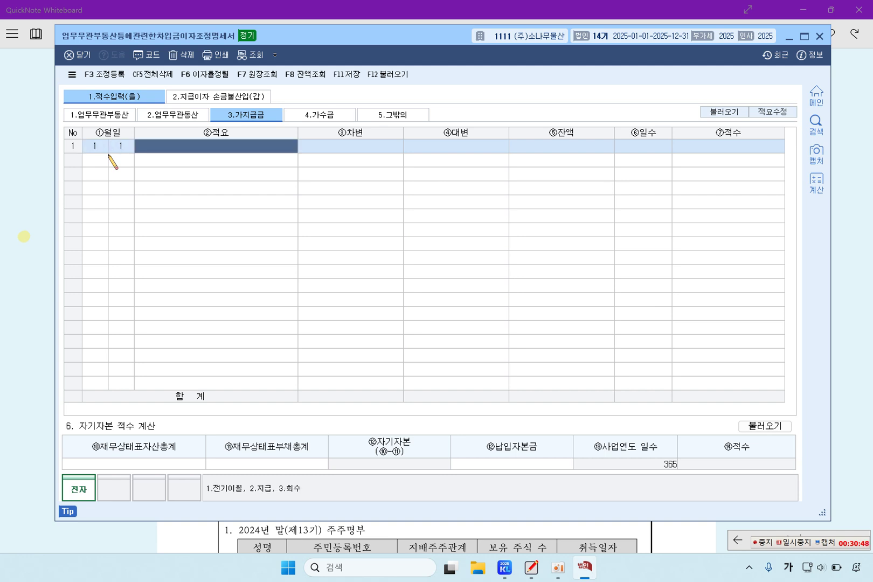
pyautogui.write('1')
pyautogui.press('Return')
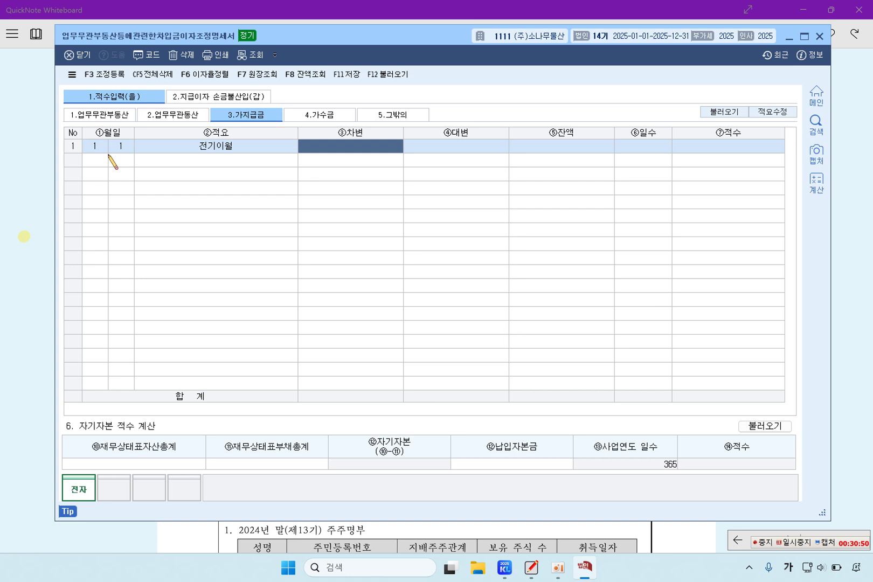
pyautogui.write('50000000')
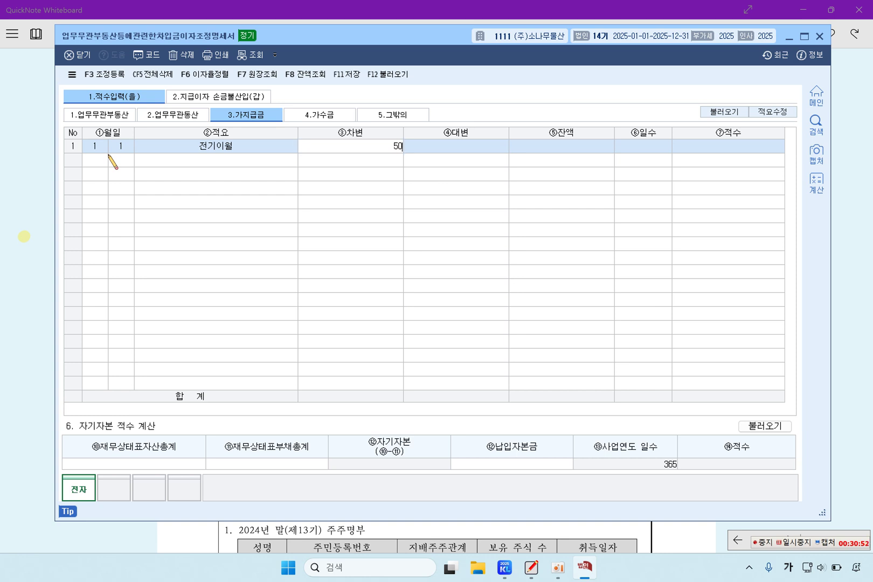
pyautogui.press('Return')
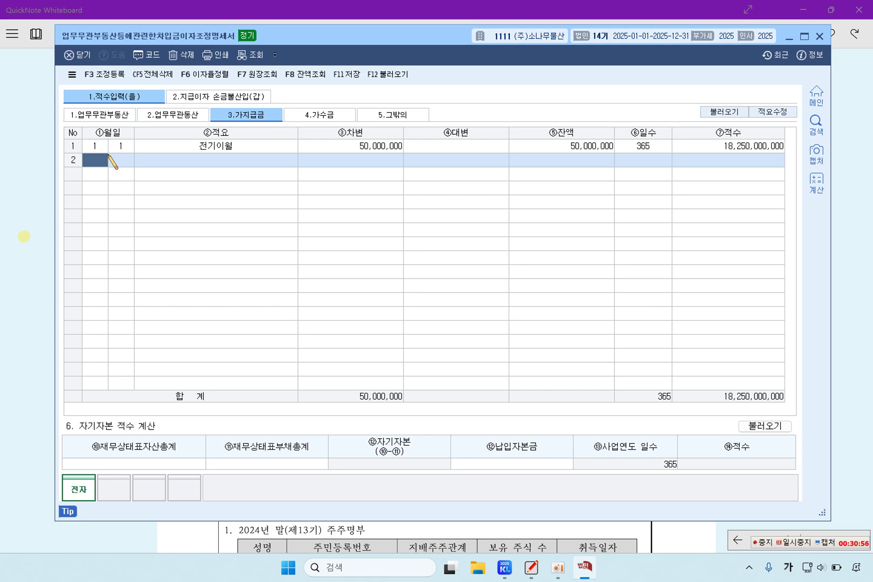
# Add a 2/10 지급 row of 25,000,000, correcting the month to 2
pyautogui.write('10')
pyautogui.press('Return')
pyautogui.press('Left')
pyautogui.write('2')
pyautogui.press('Return')
pyautogui.write('10')
pyautogui.press('Return')
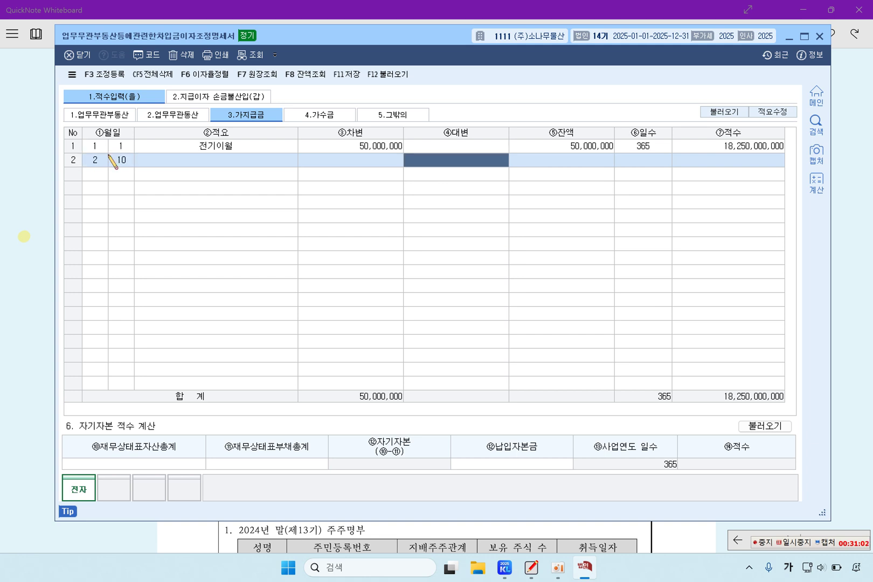
pyautogui.press('Left')
pyautogui.press('Left')
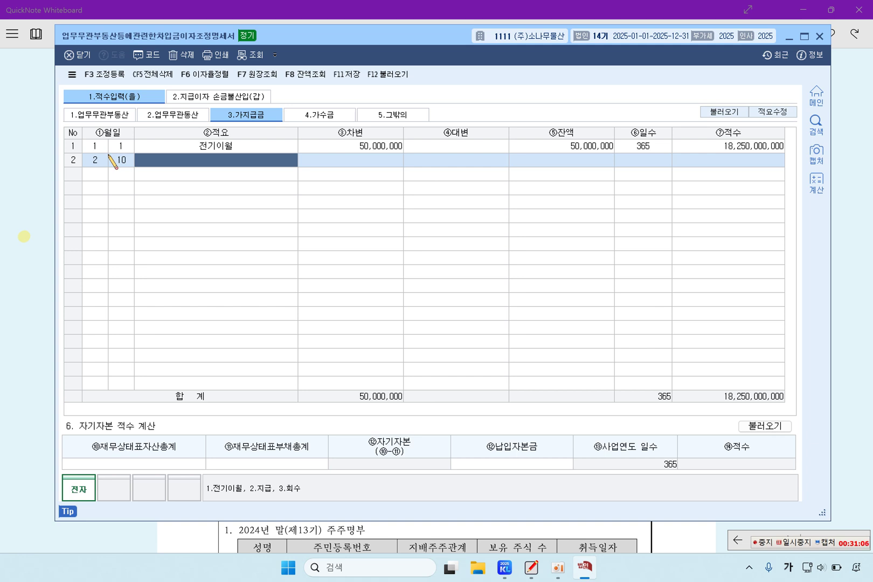
pyautogui.write('2')
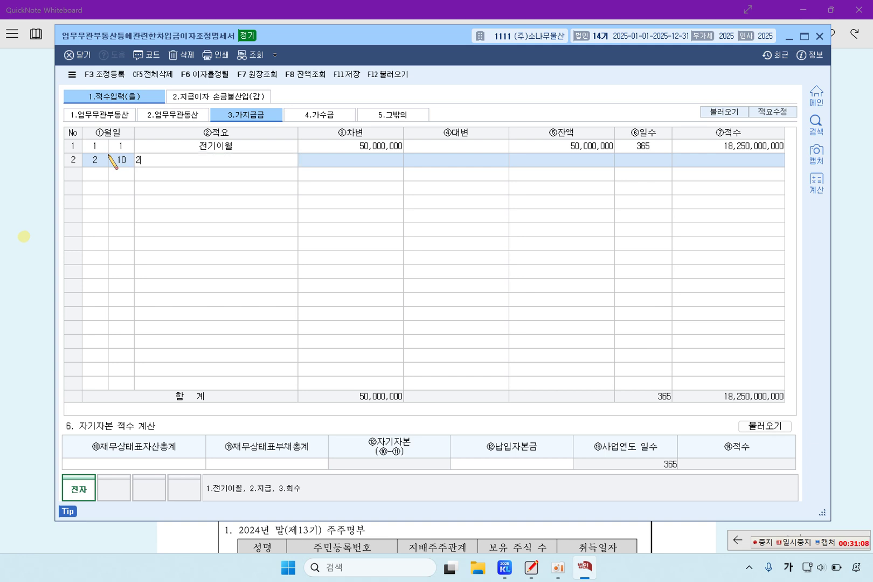
pyautogui.press('Return')
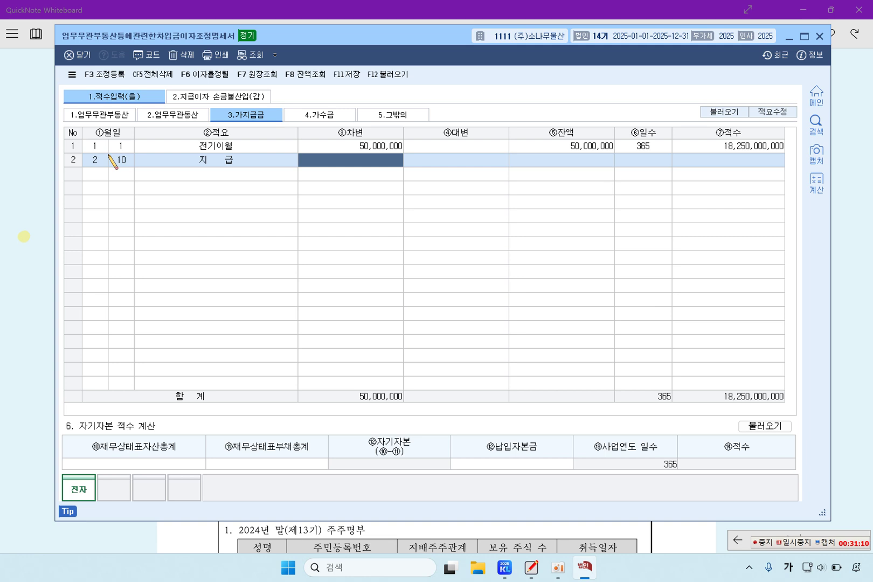
pyautogui.write('25000000')
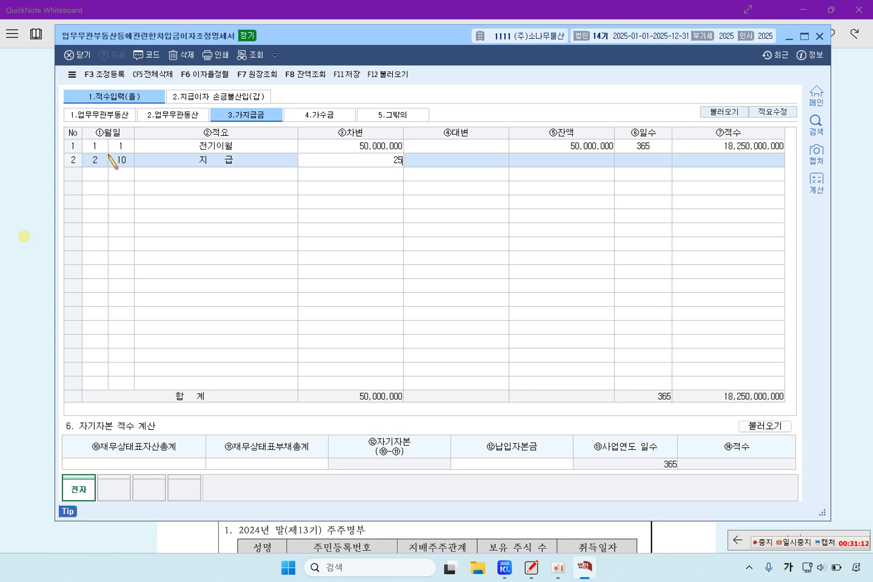
pyautogui.press('Return')
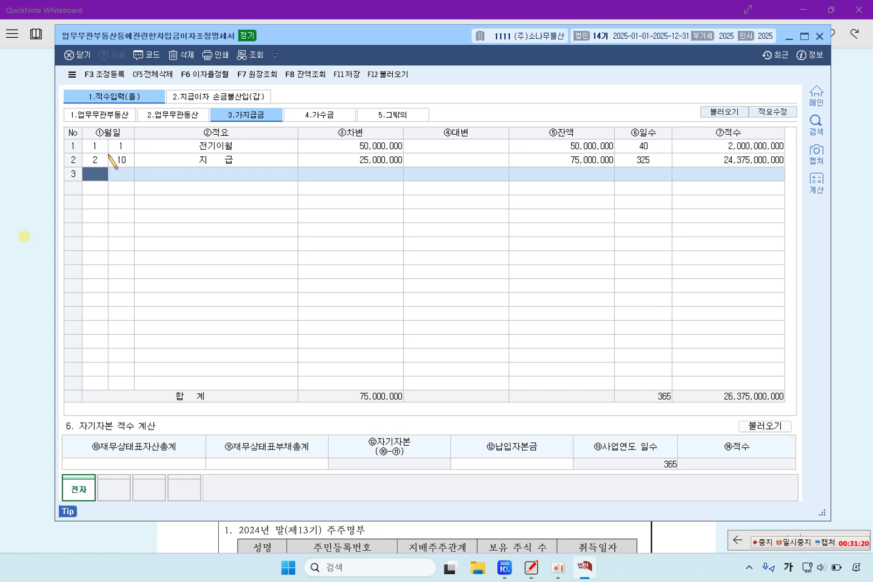
# Add a 7/20 회수 row of 20,000,000
pyautogui.write('7')
pyautogui.press('Return')
pyautogui.write('20')
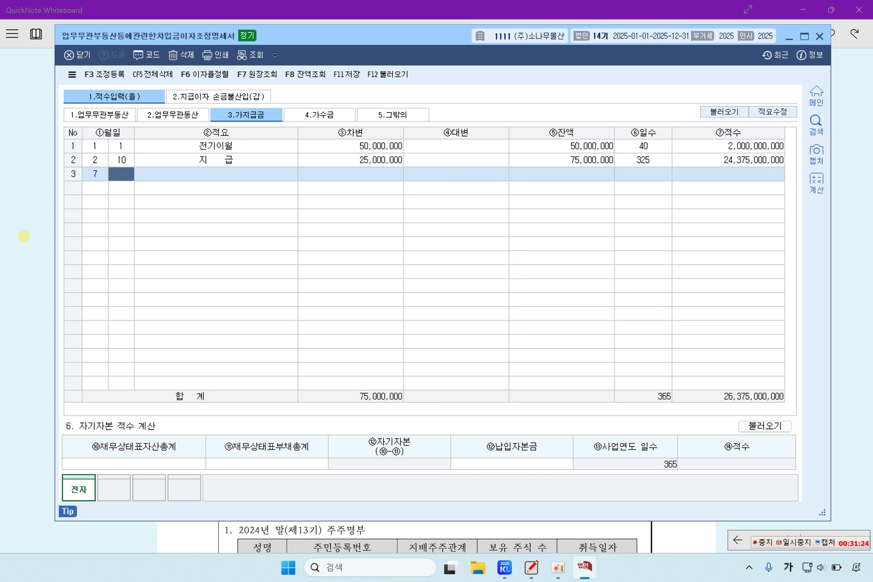
pyautogui.press('Return')
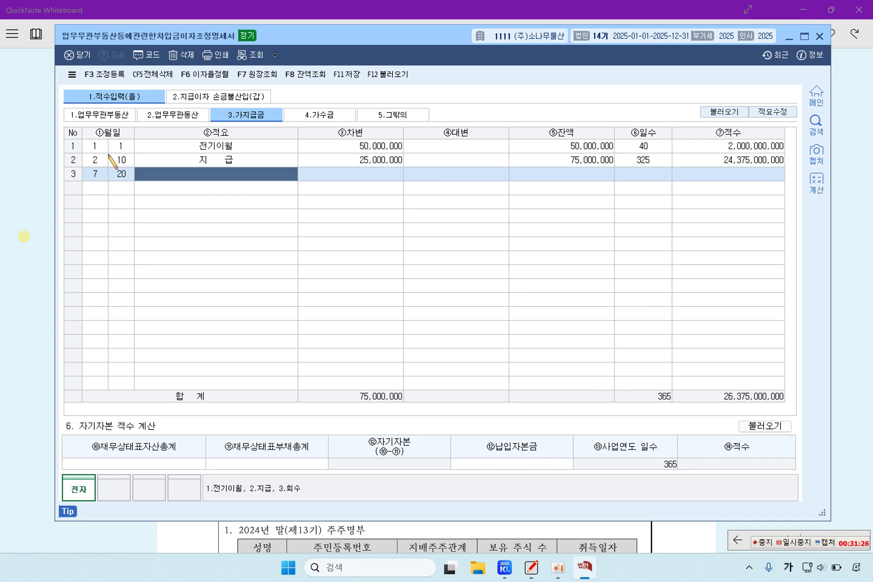
pyautogui.write('3')
pyautogui.press('Return')
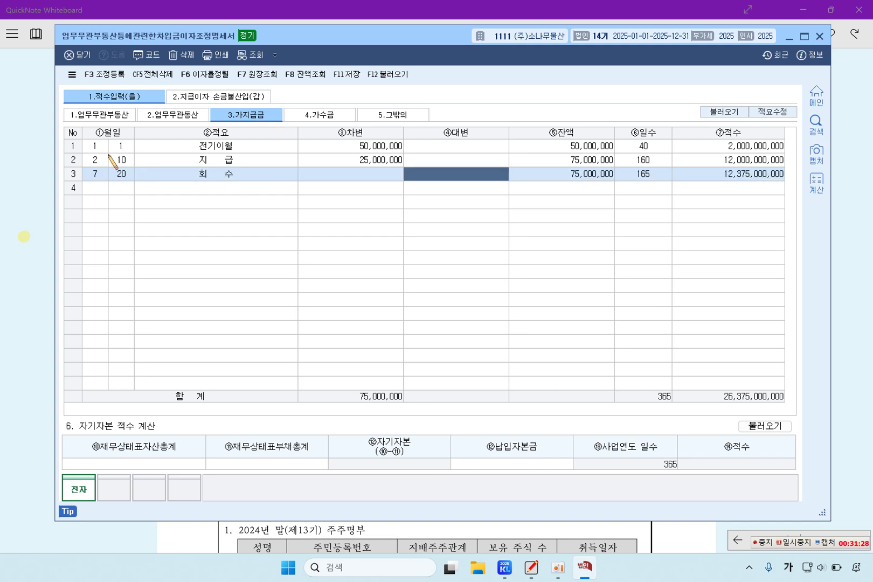
pyautogui.write('20000000')
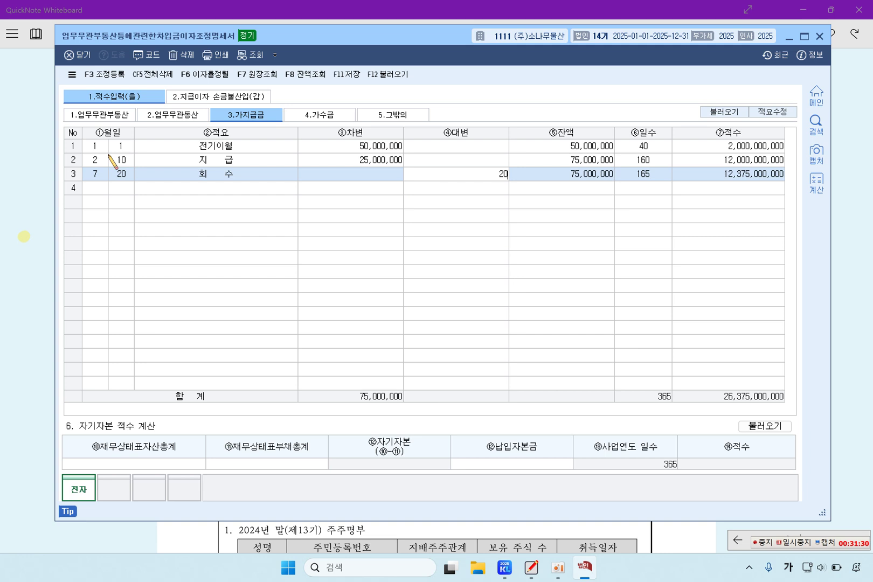
pyautogui.press('Return')
# Add a 9/30 회수 row of 10,000,000
pyautogui.press('Return')
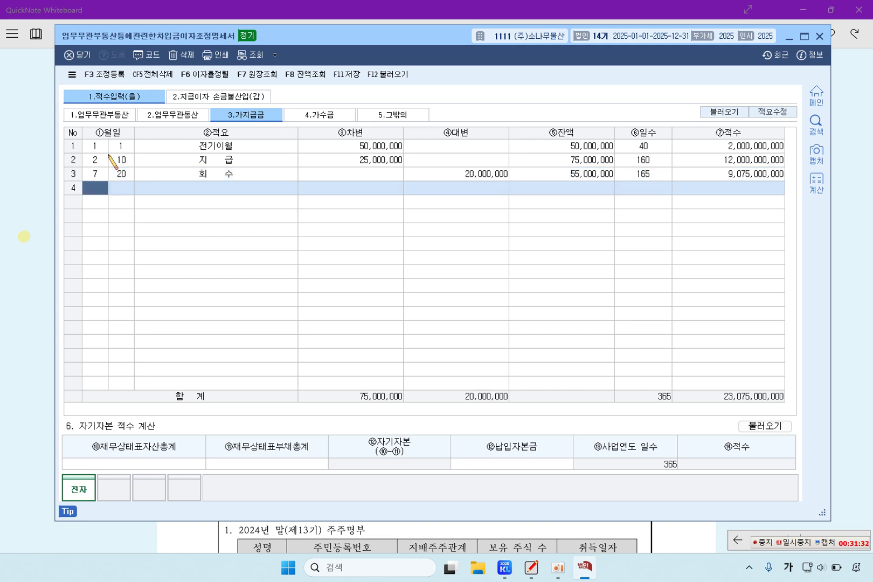
pyautogui.write('9')
pyautogui.press('Return')
pyautogui.write('30')
pyautogui.press('Return')
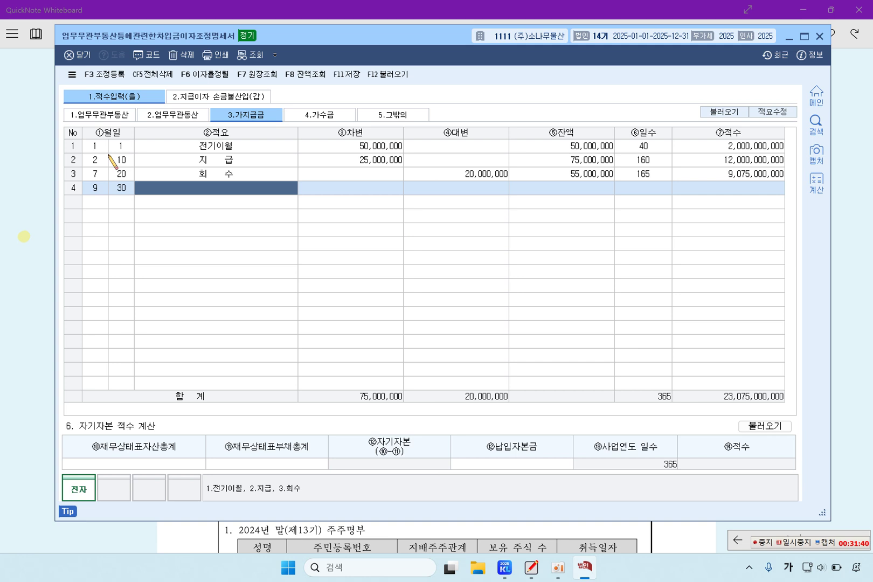
pyautogui.write('3')
pyautogui.press('Return')
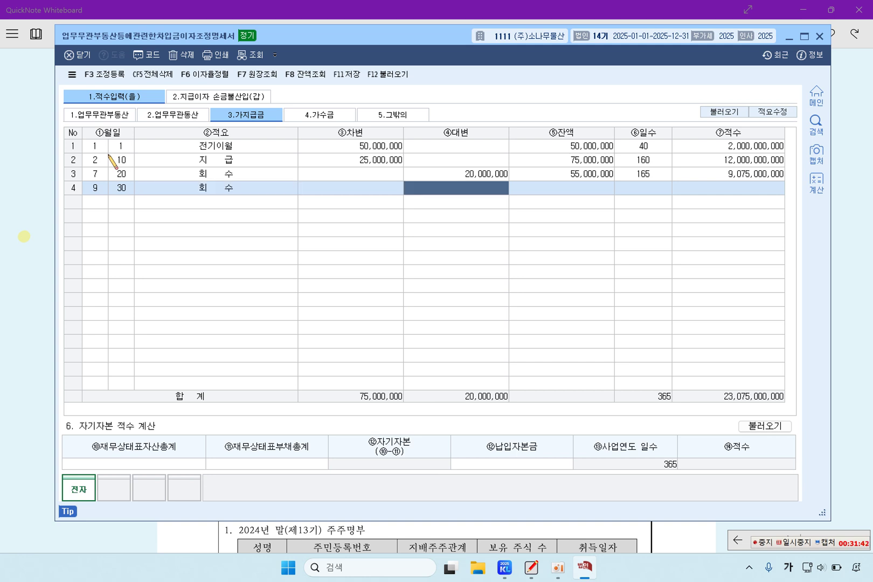
pyautogui.write('10000000')
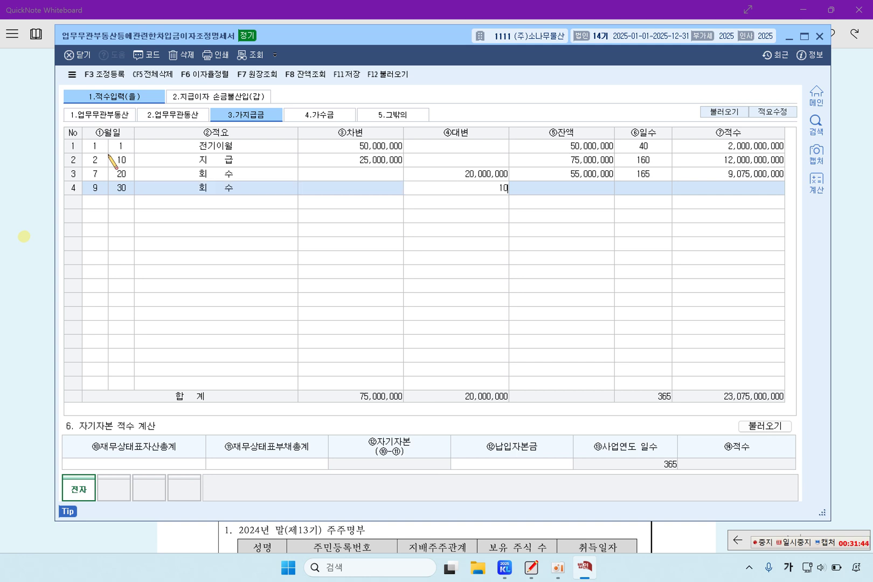
pyautogui.press('Return')
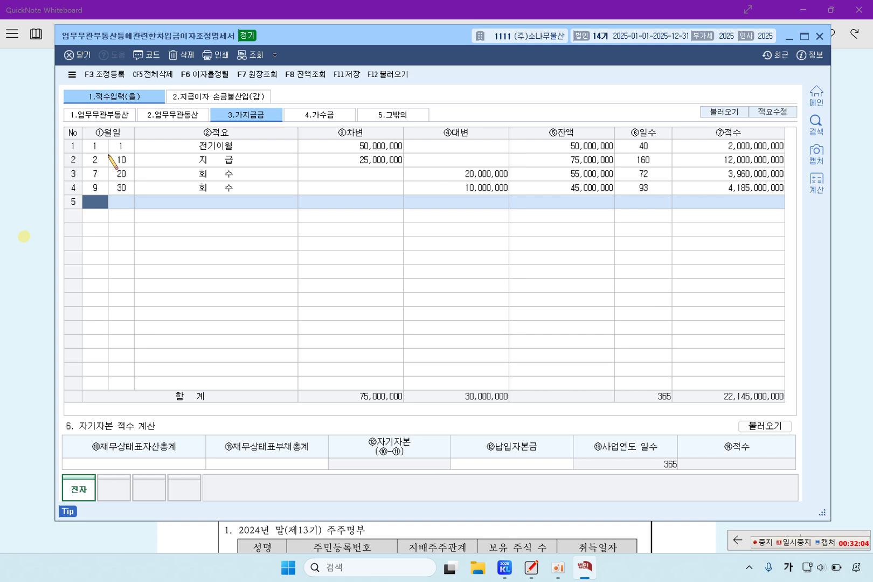
# Check the four amounts and review the 가수금, 그밖의 and 손금불산입(갑) sheets
pyautogui.click(378, 149)
pyautogui.click(375, 163)
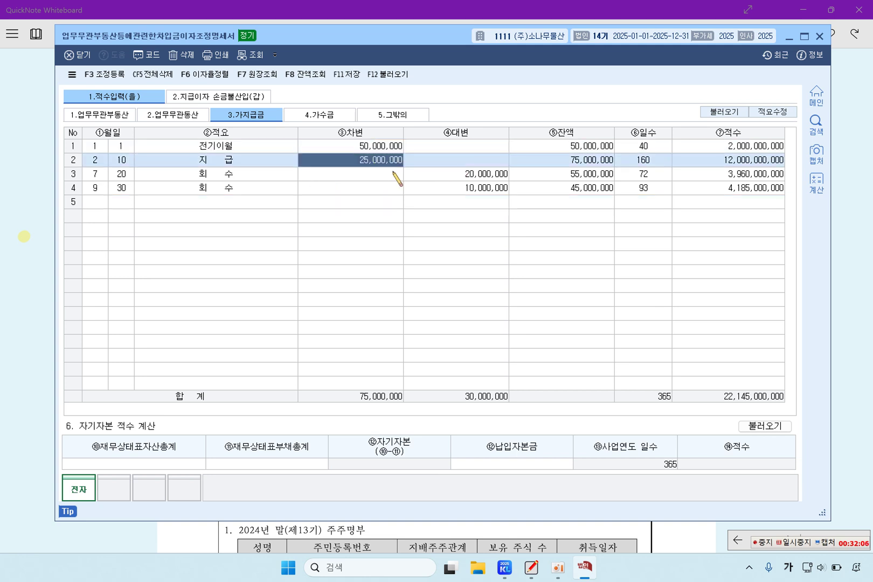
pyautogui.click(430, 174)
pyautogui.click(434, 186)
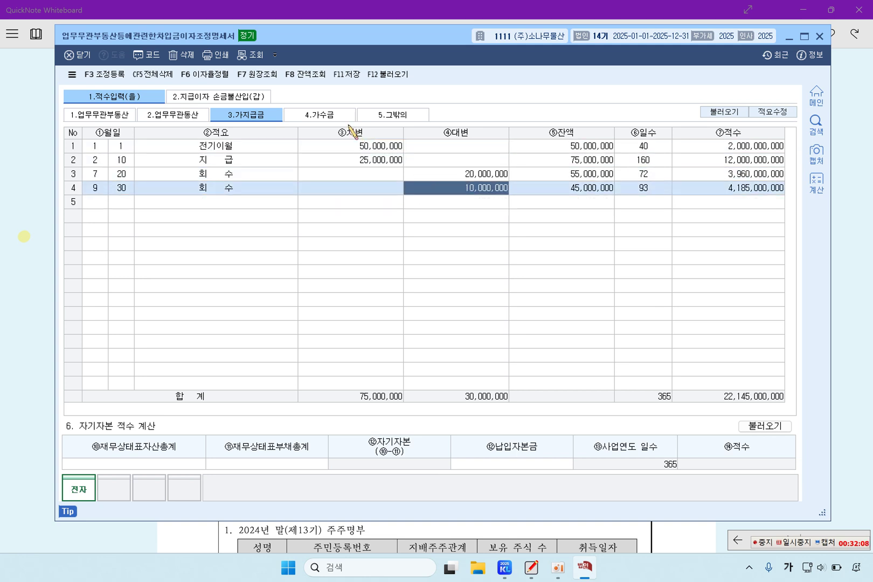
pyautogui.click(321, 115)
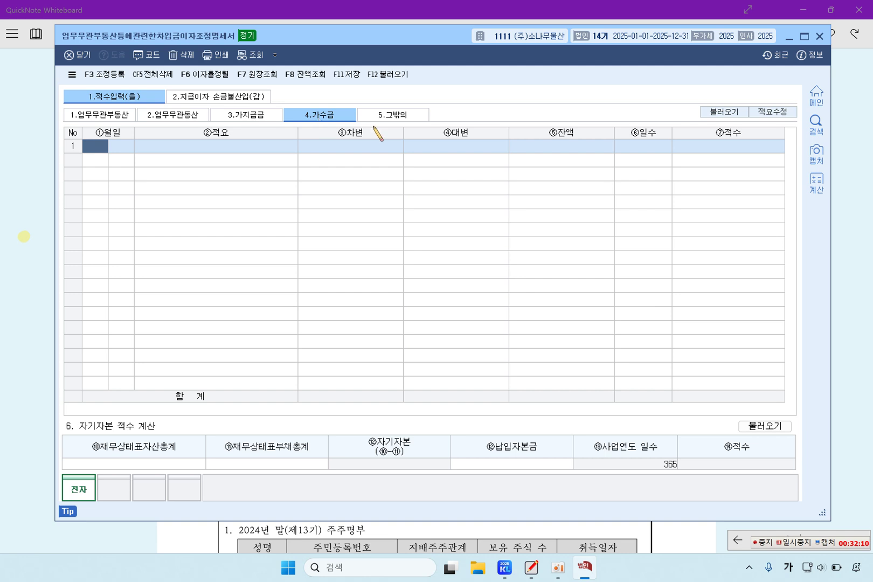
pyautogui.click(393, 115)
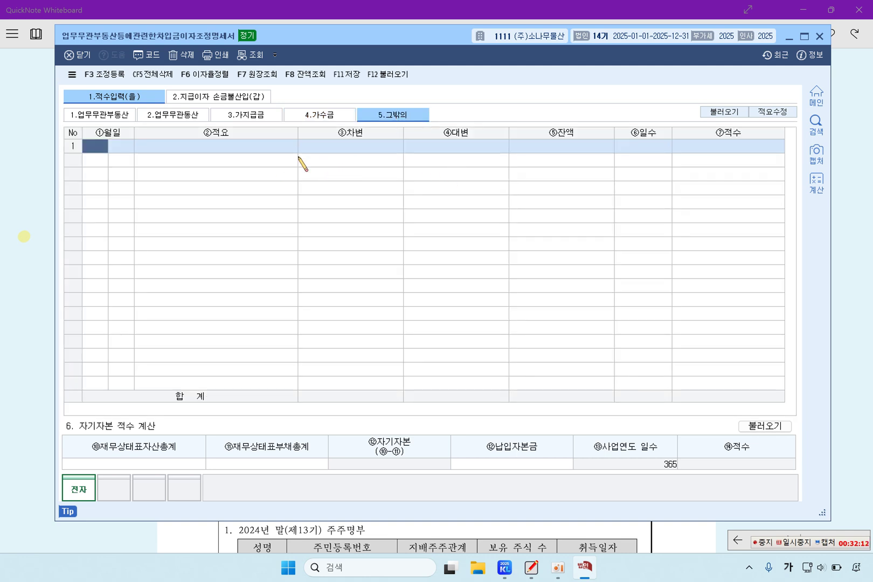
pyautogui.click(221, 97)
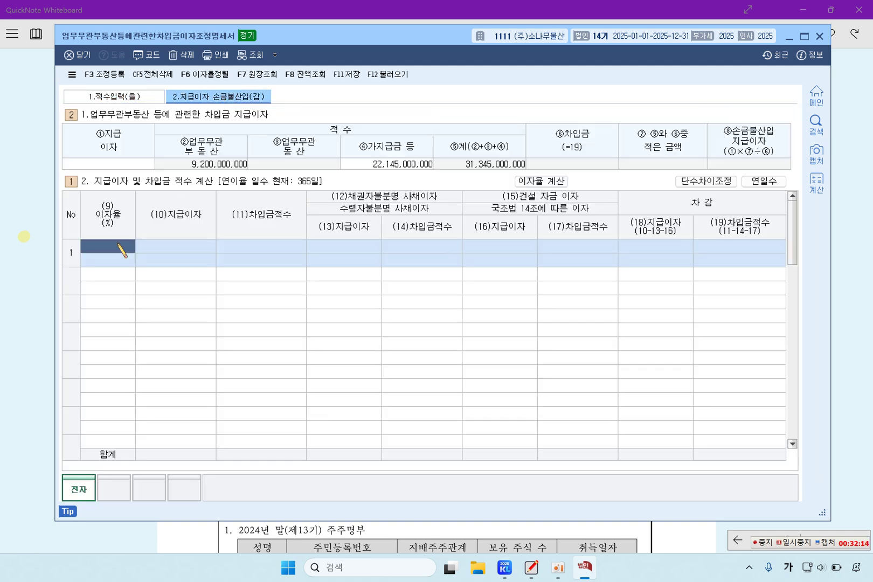
# Highlight the 5%, 6% and 7% interest rates on the exam page
pyautogui.click(9, 290)
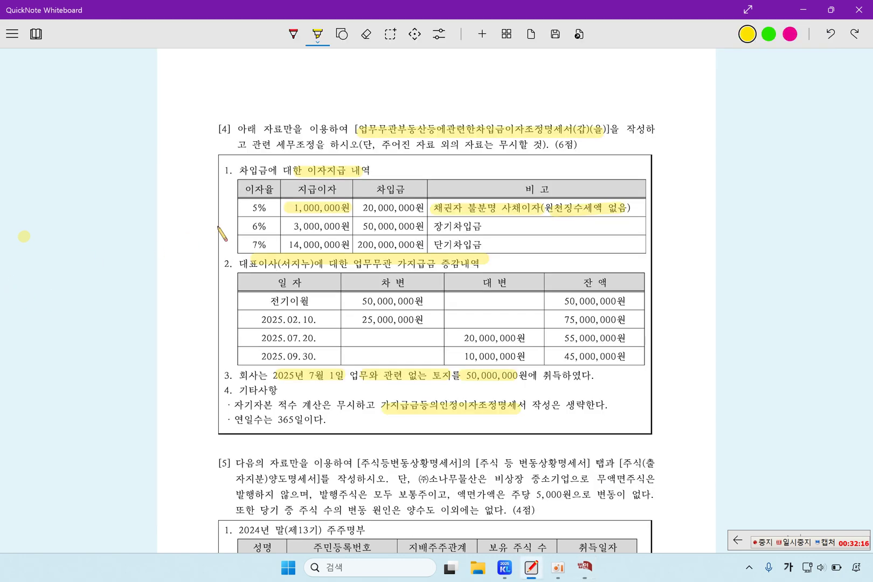
pyautogui.moveTo(258, 192); pyautogui.dragTo(258, 267)
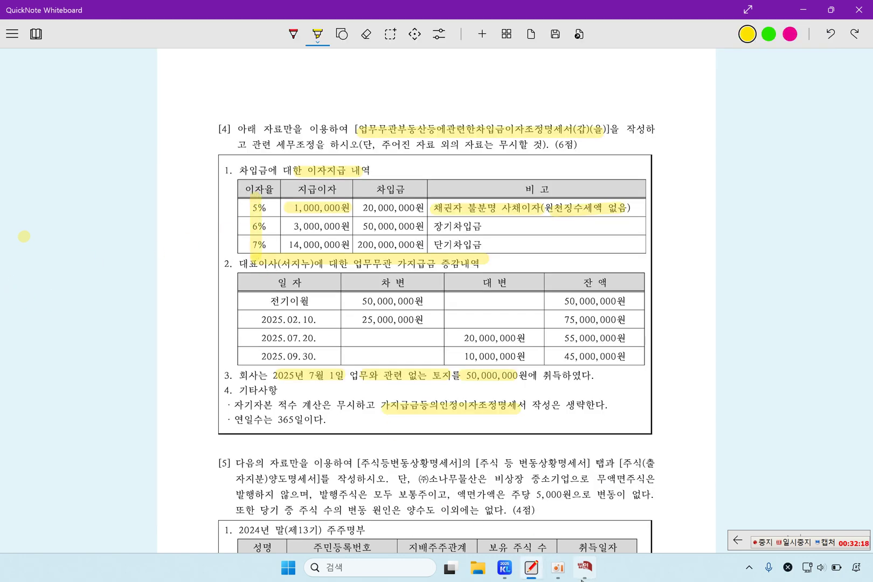
pyautogui.click(583, 572)
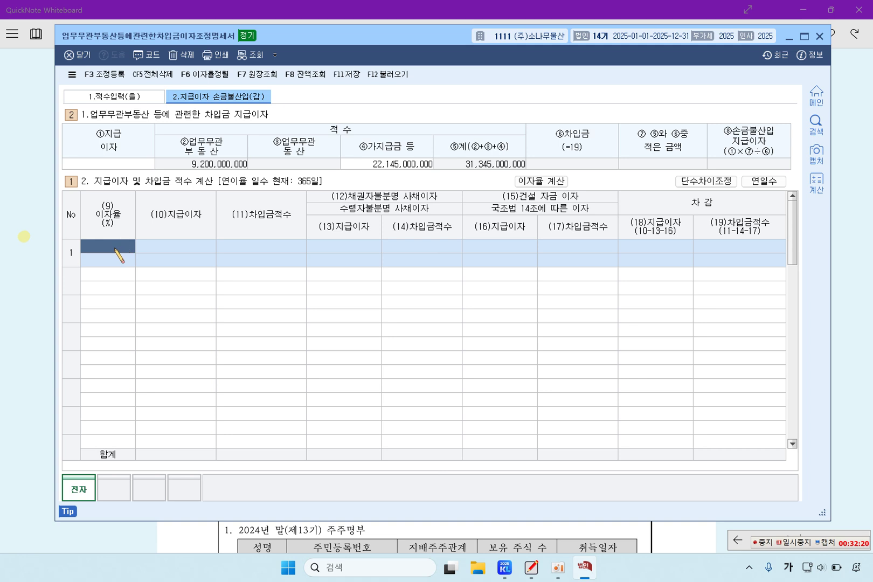
# Enter a 5% row with 1,000,000 interest, all 1,000,000 as unidentified-creditor bond interest
pyautogui.write('5')
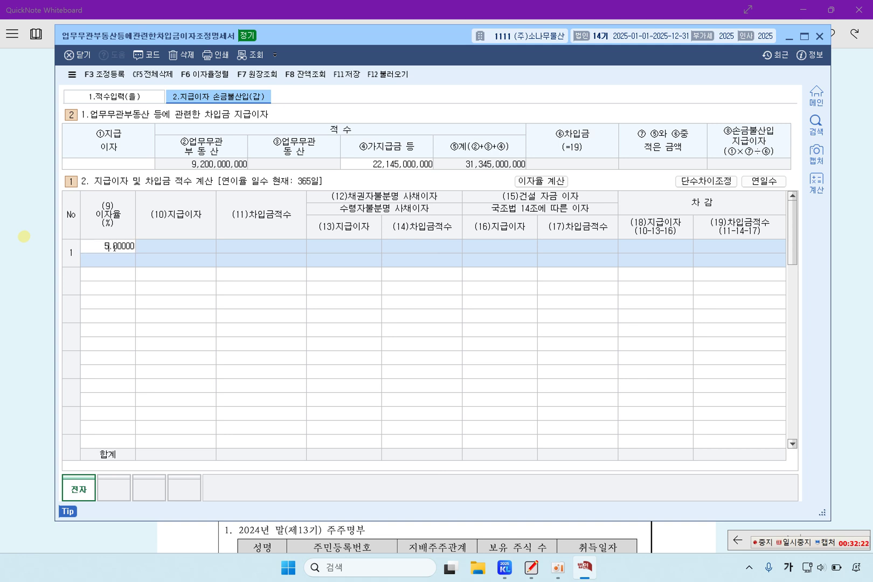
pyautogui.press('Return')
pyautogui.write('1000000')
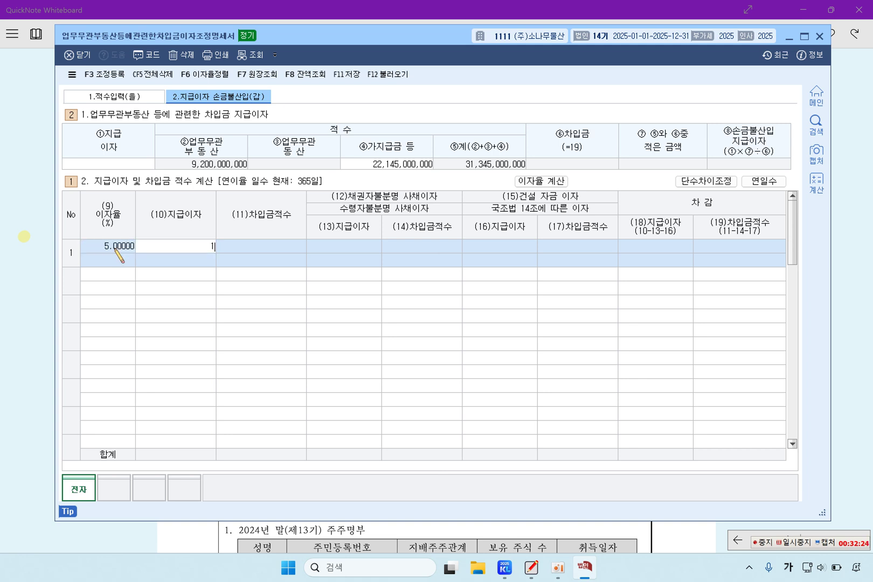
pyautogui.press('Return')
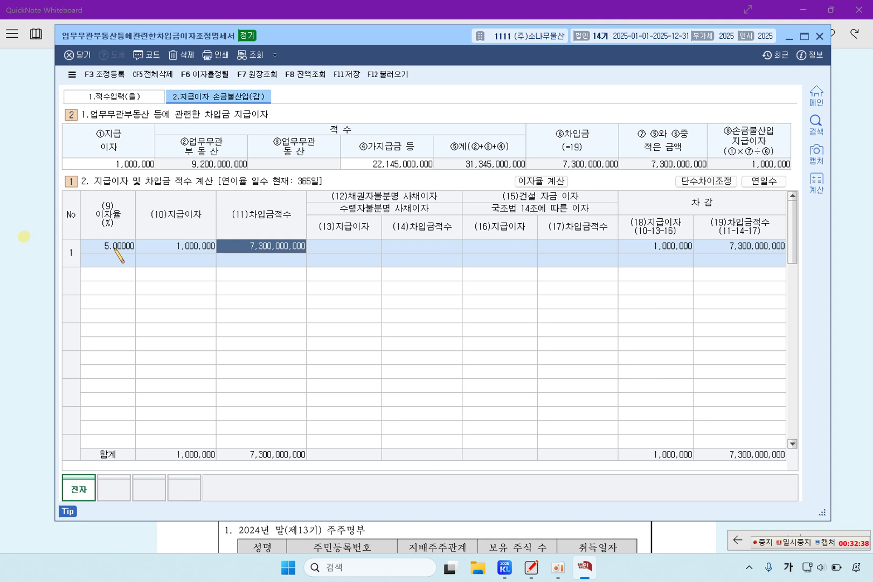
pyautogui.press('Return')
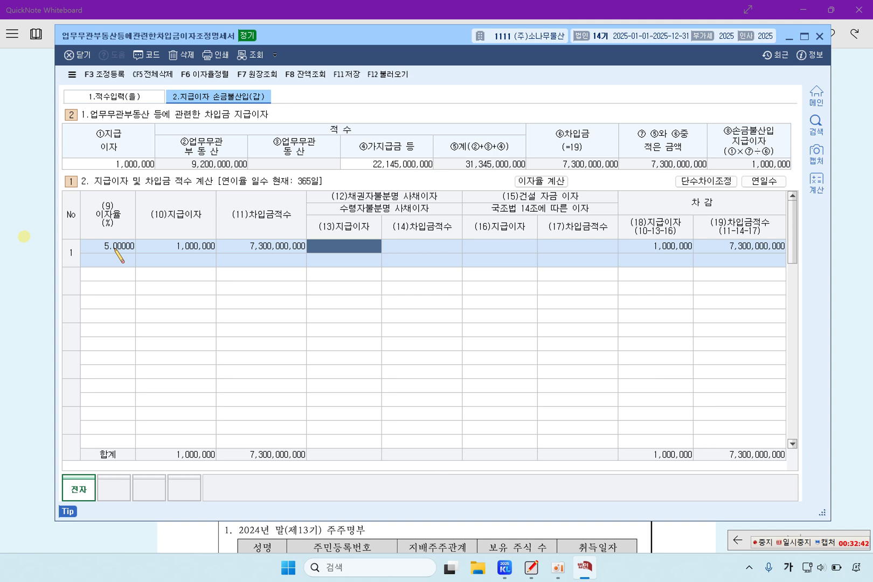
pyautogui.write('1000000')
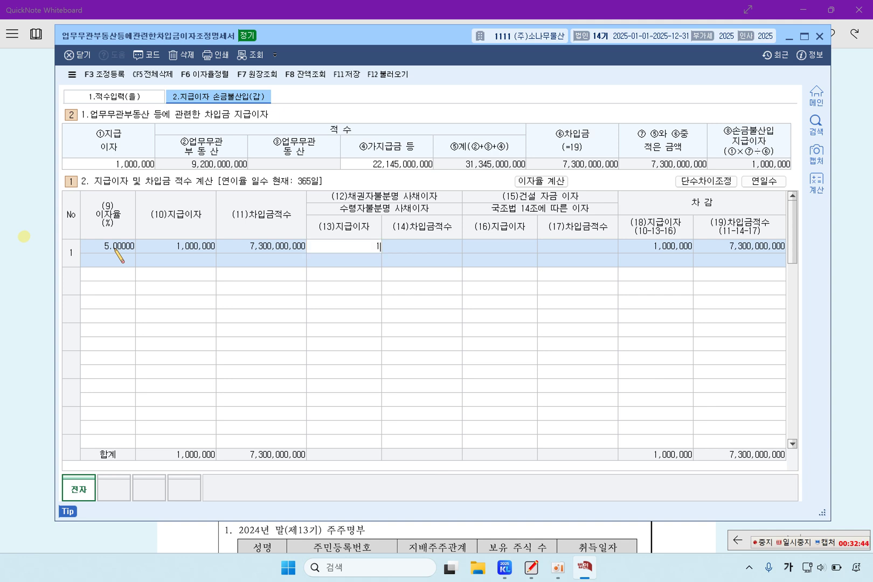
pyautogui.press('Return')
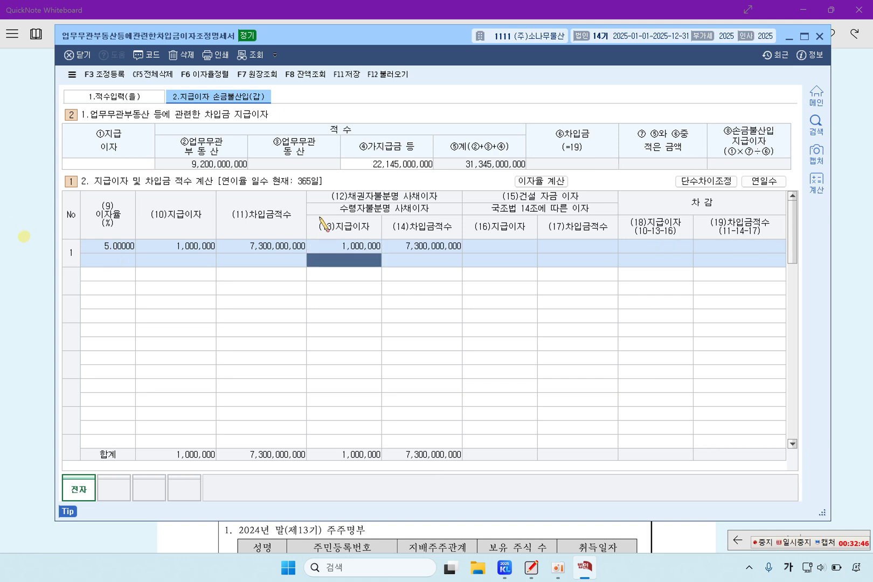
pyautogui.click(361, 246)
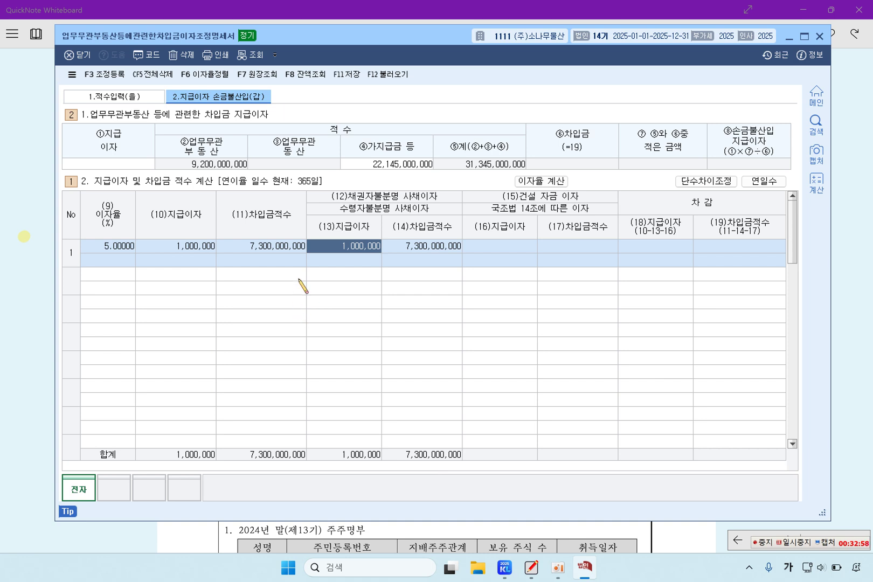
pyautogui.click(113, 273)
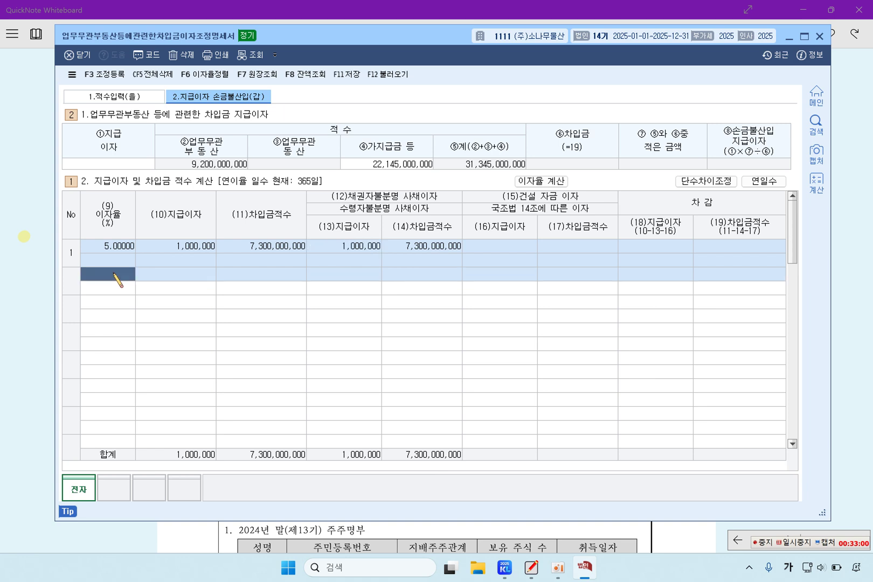
pyautogui.press('Return')
pyautogui.press('Return')
pyautogui.press('Return')
pyautogui.press('Return')
pyautogui.press('Return')
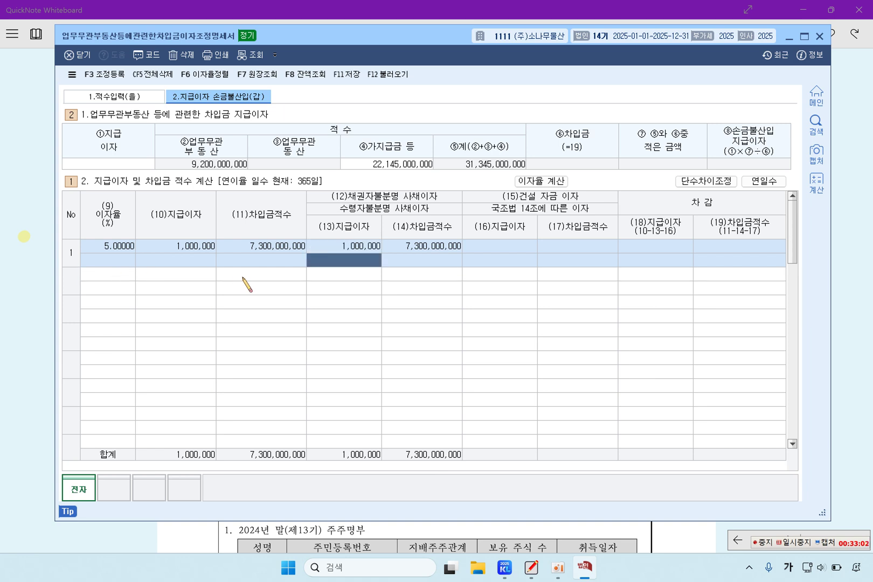
pyautogui.press('Left')
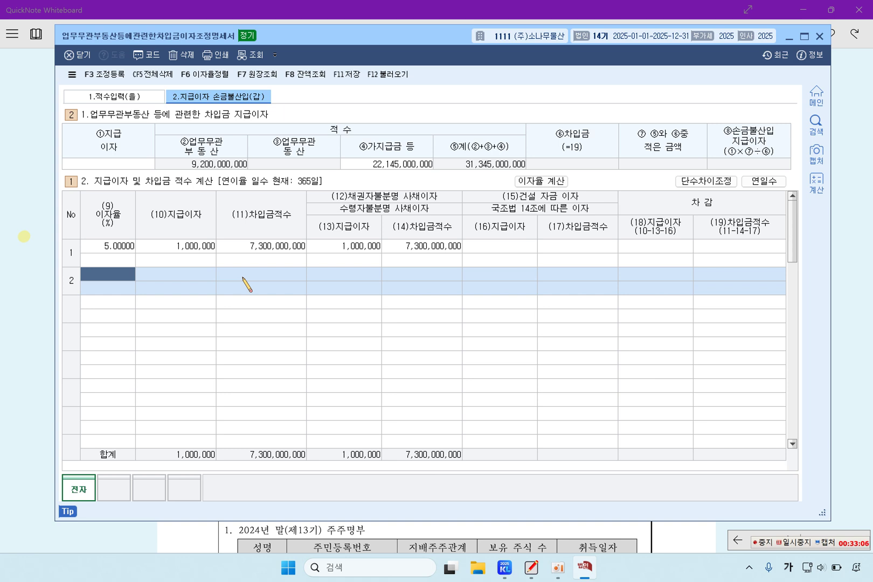
# Add a second row at 6% with 3,000,000 paid interest
pyautogui.write('6')
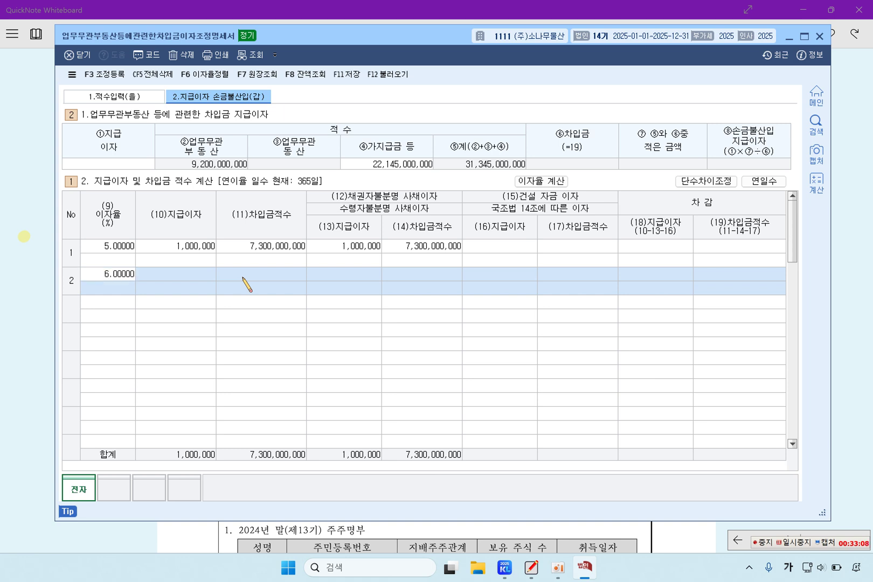
pyautogui.press('Return')
pyautogui.write('3,000,000')
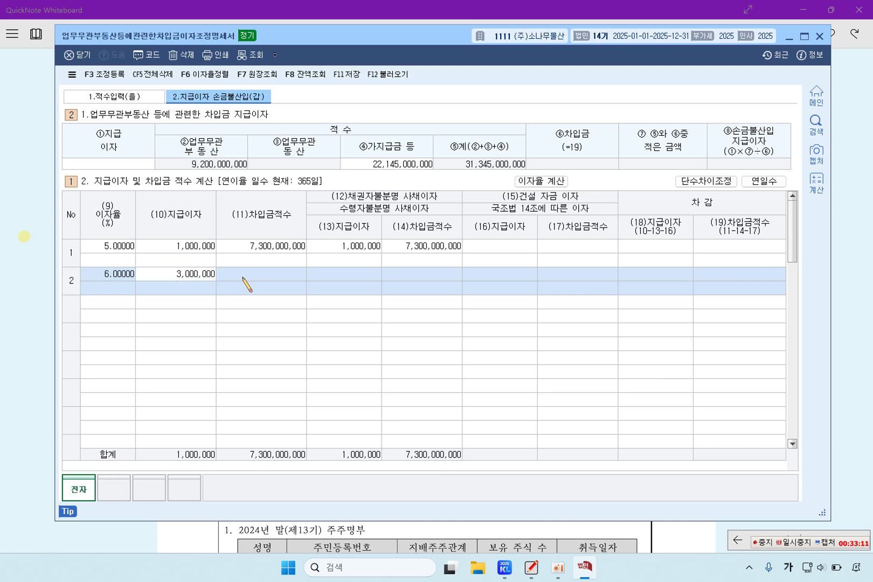
pyautogui.press('Return')
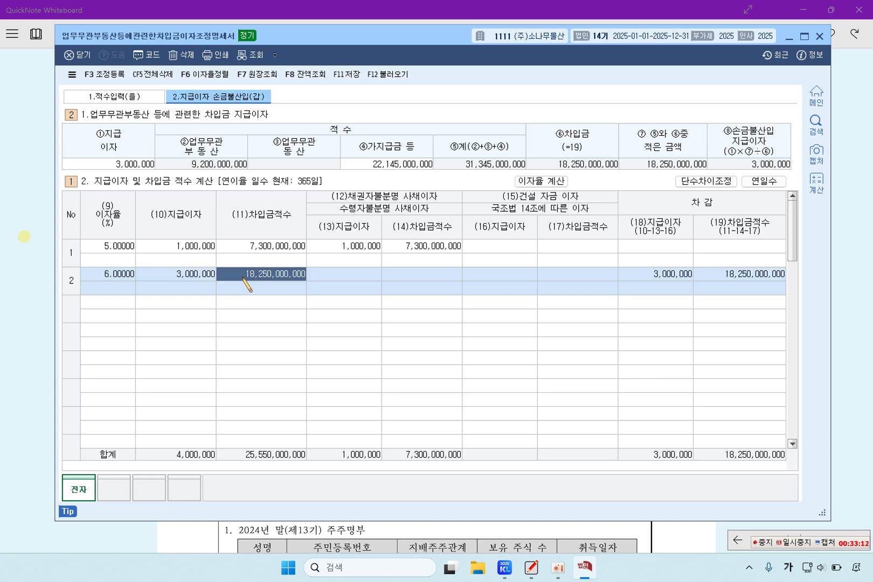
pyautogui.press('Return')
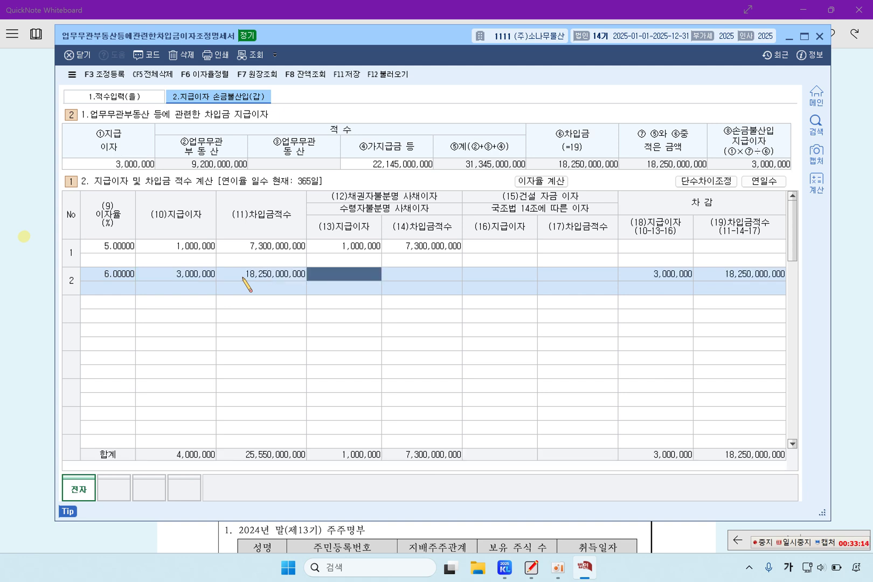
pyautogui.press('Return')
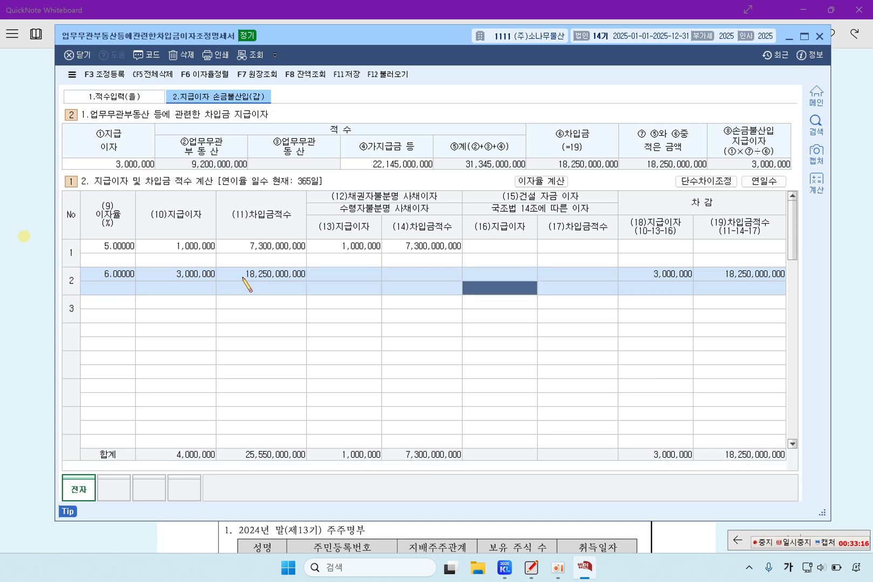
pyautogui.press('Return')
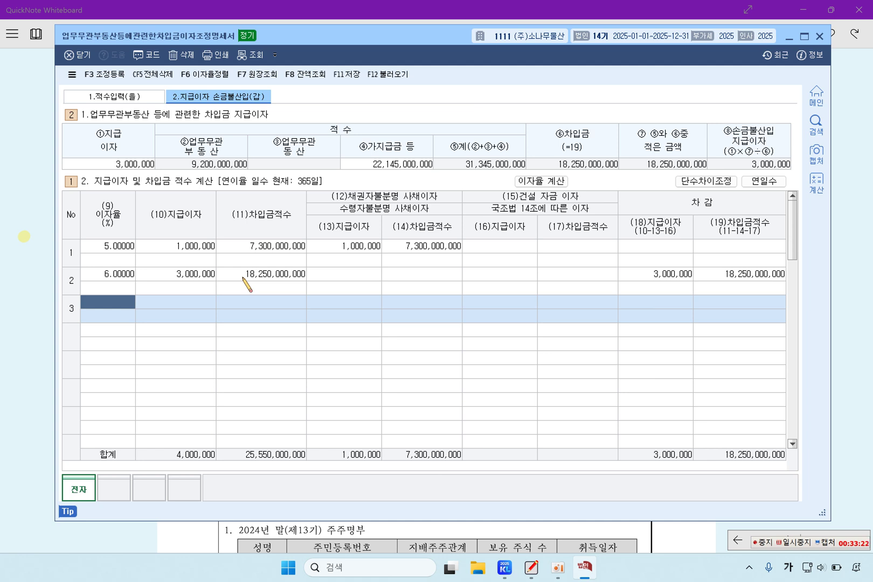
# Add a third row at 7% with 14,000,000 paid interest and review the rows
pyautogui.write('7')
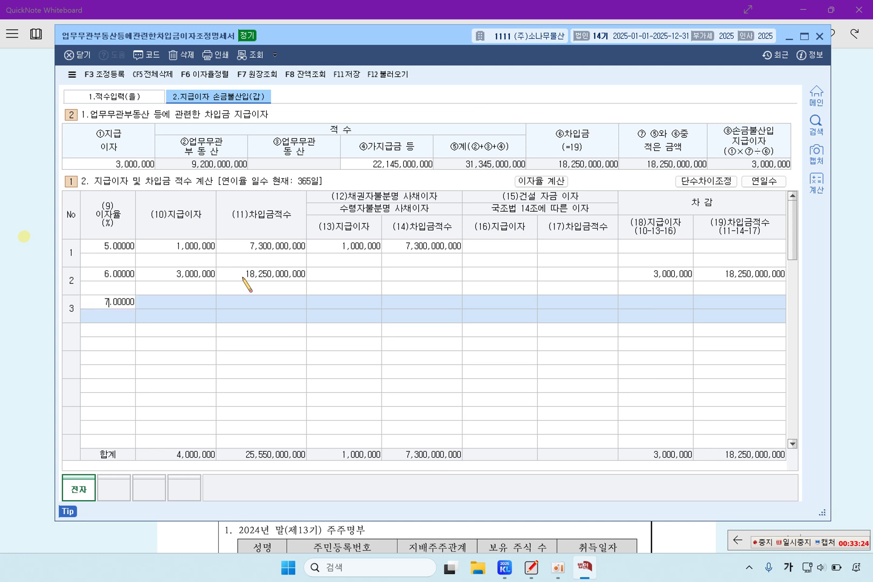
pyautogui.press('Return')
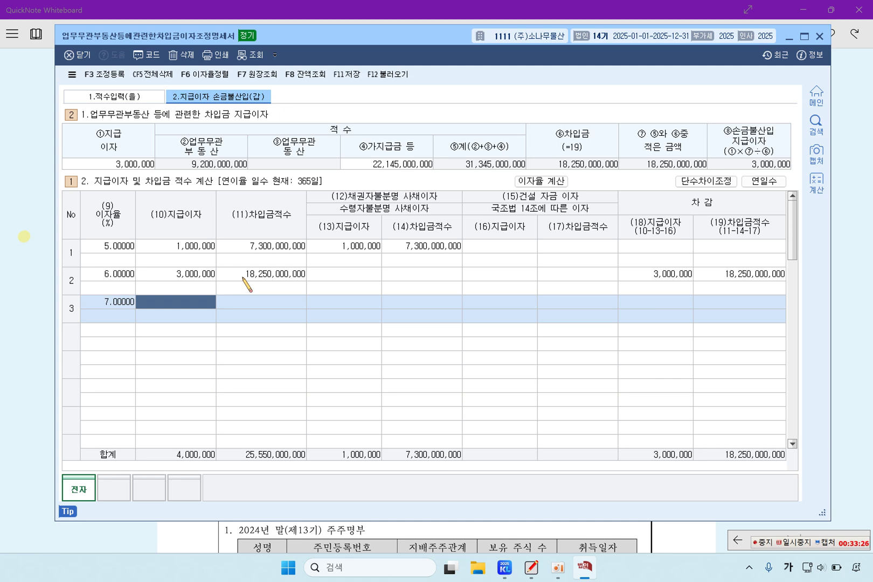
pyautogui.write('14000000')
pyautogui.press('Return')
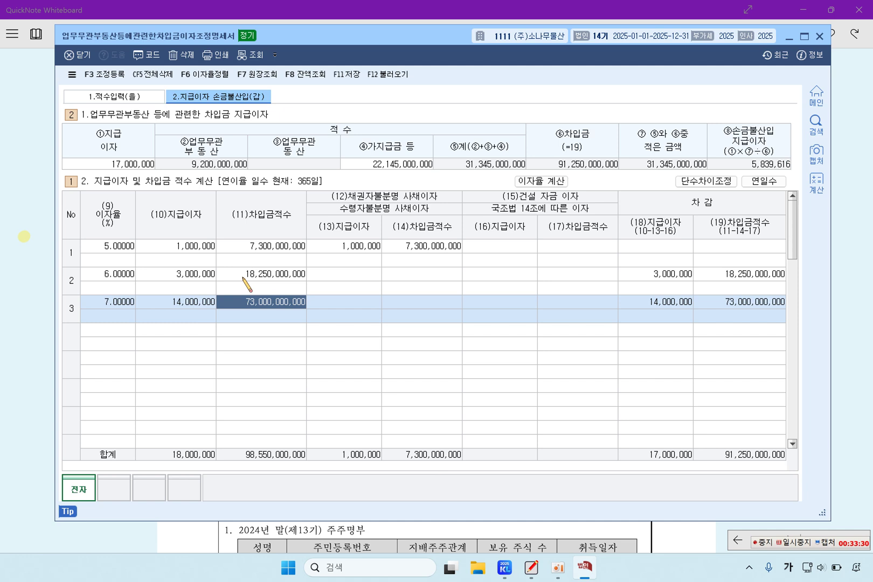
pyautogui.press('Return')
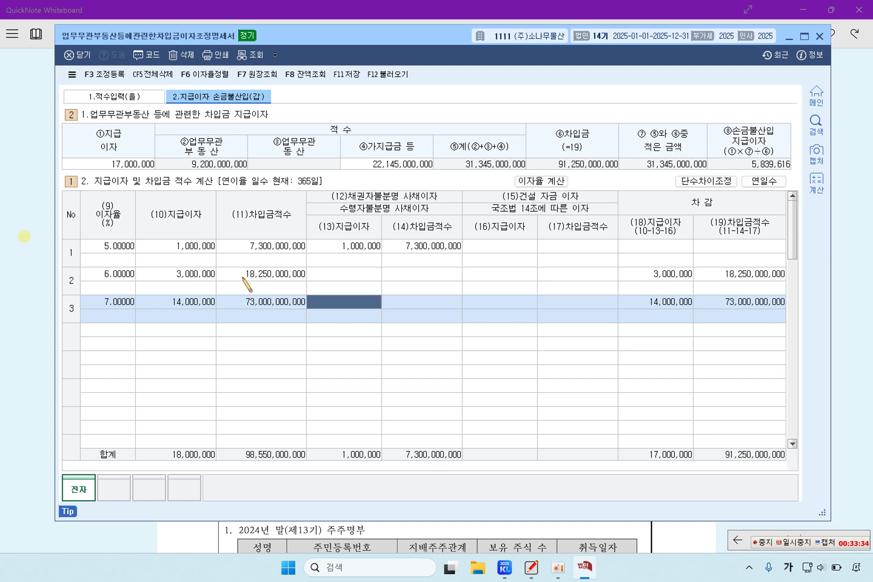
pyautogui.press('Return')
pyautogui.press('Return')
pyautogui.press('Return')
pyautogui.press('Return')
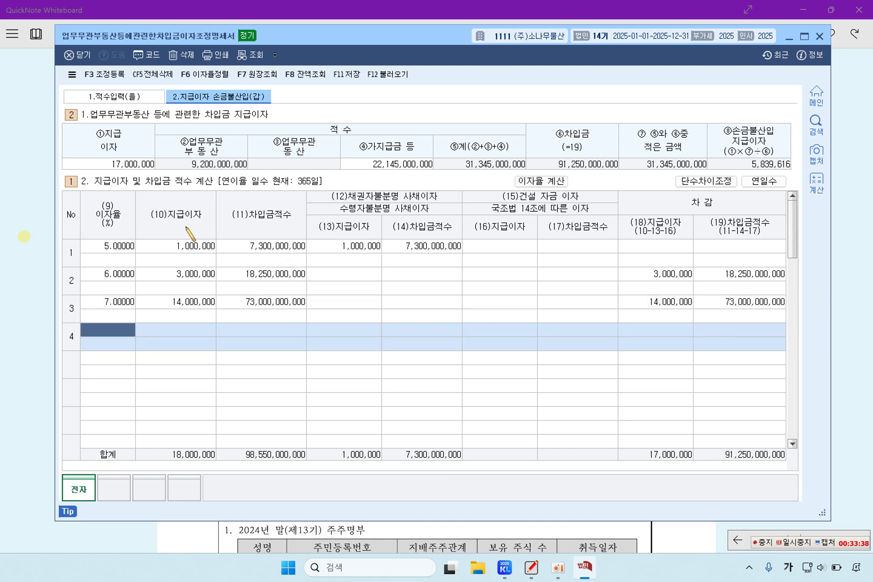
pyautogui.click(371, 251)
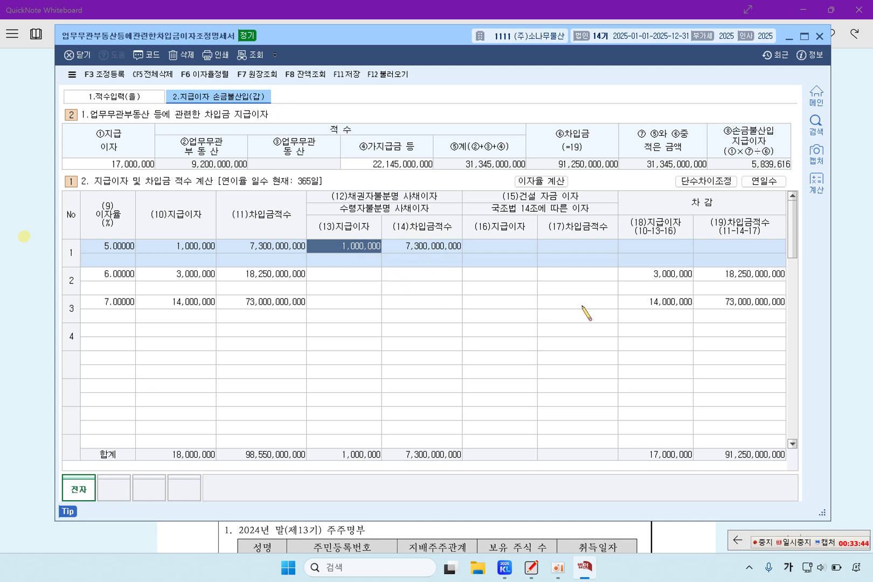
pyautogui.click(674, 291)
pyautogui.click(682, 318)
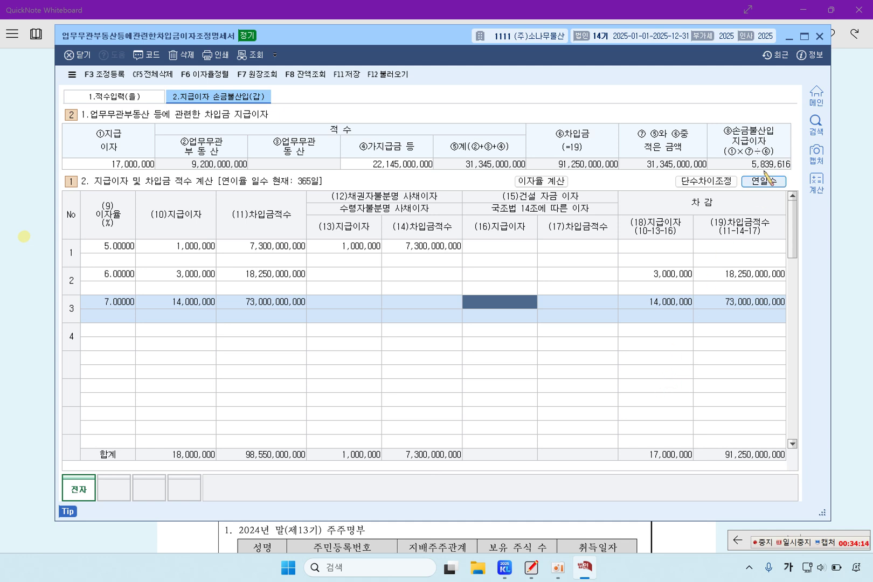
# Save the interest statement and open the tax adjustment registration for direct entry
pyautogui.click(347, 74)
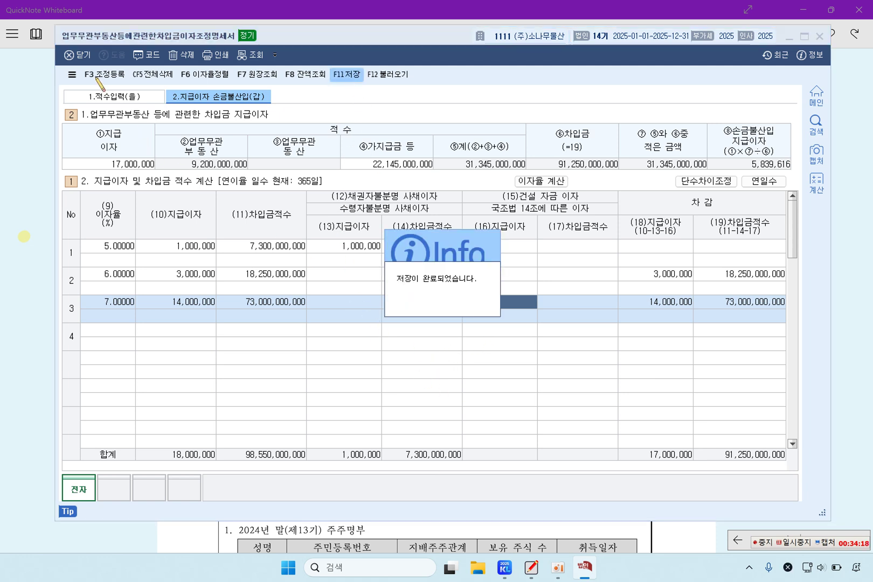
pyautogui.click(98, 75)
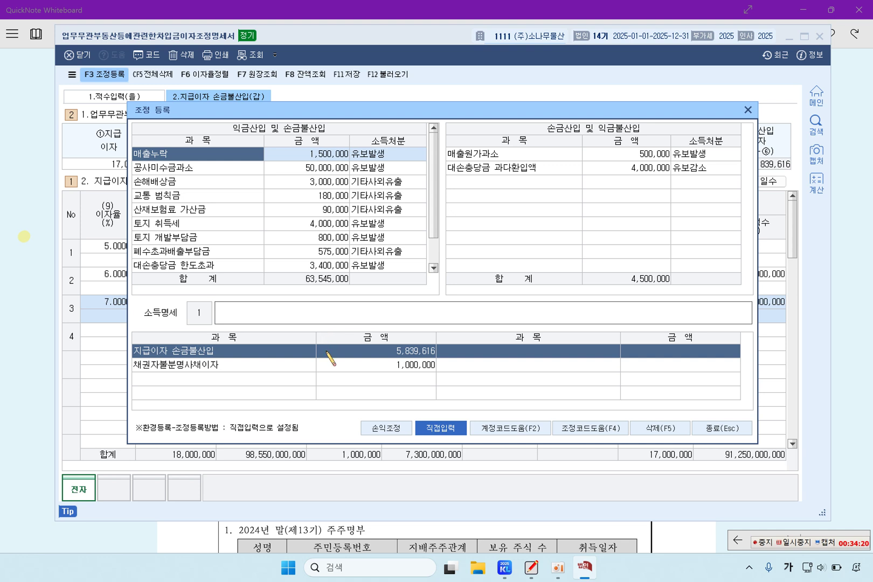
pyautogui.click(238, 364)
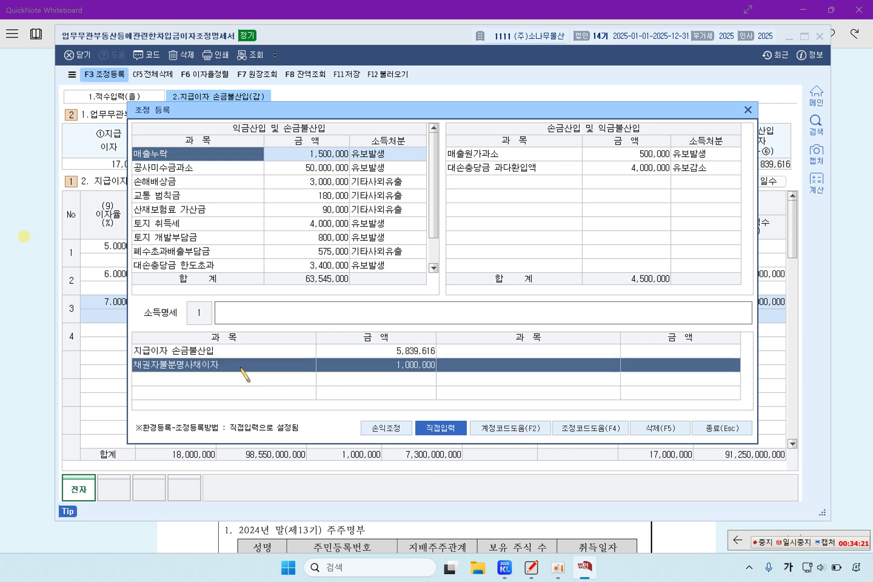
pyautogui.click(443, 430)
pyautogui.scroll(-1, 412, 221)
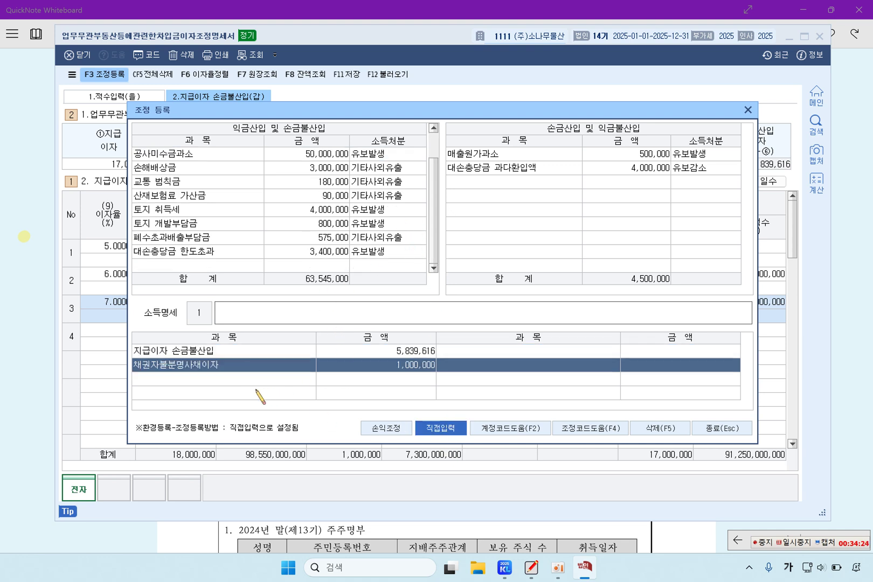
# Add 지급이자 손금불산입 of 5,839,616 to 익금산입, disposed as 기타사외유출
pyautogui.click(239, 351)
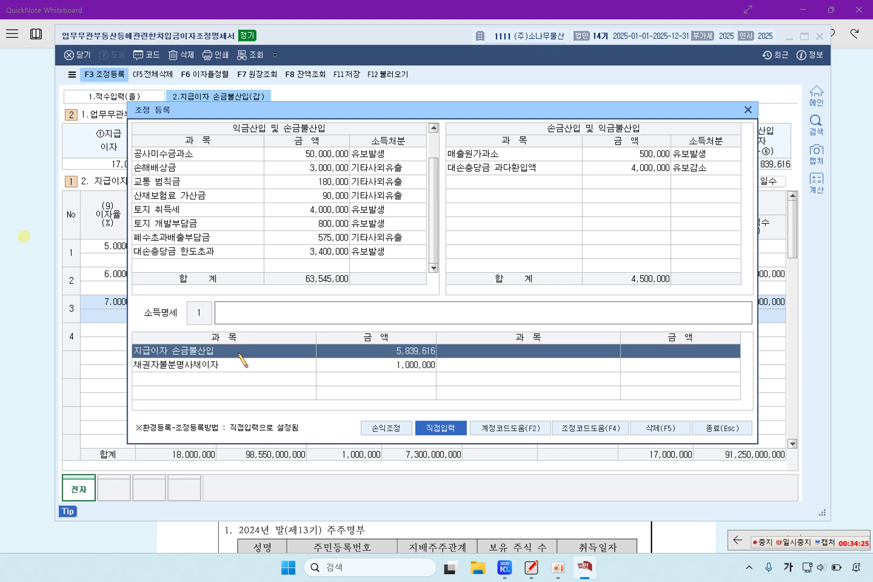
pyautogui.click(200, 265)
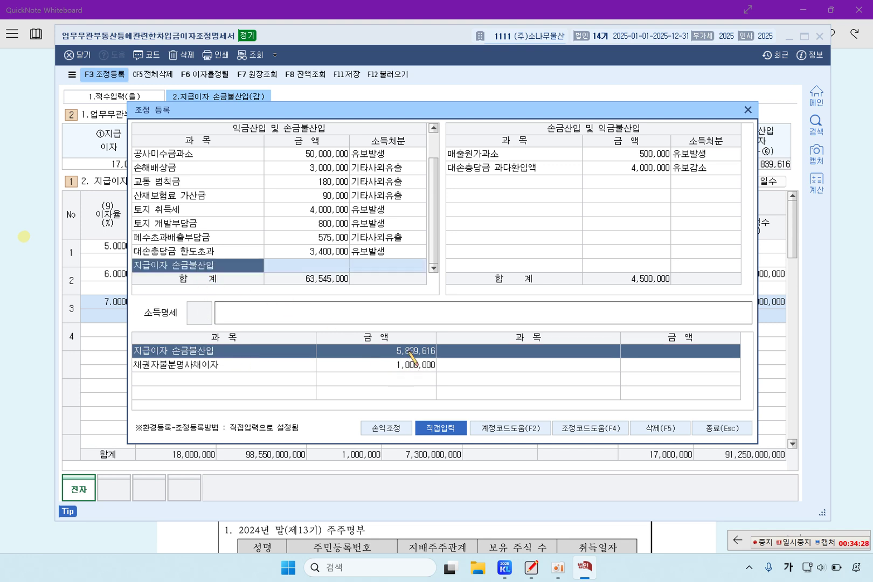
pyautogui.press('Return')
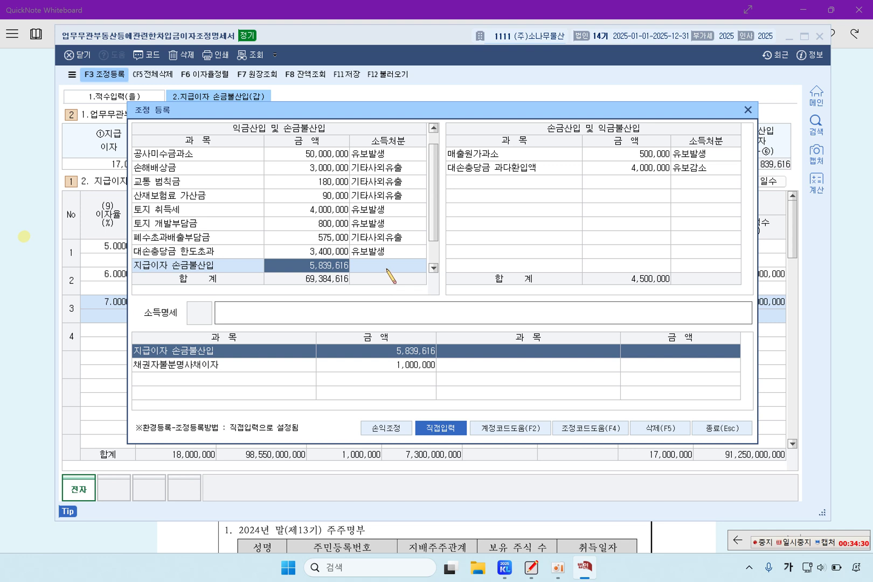
pyautogui.click(387, 269)
pyautogui.click(330, 228)
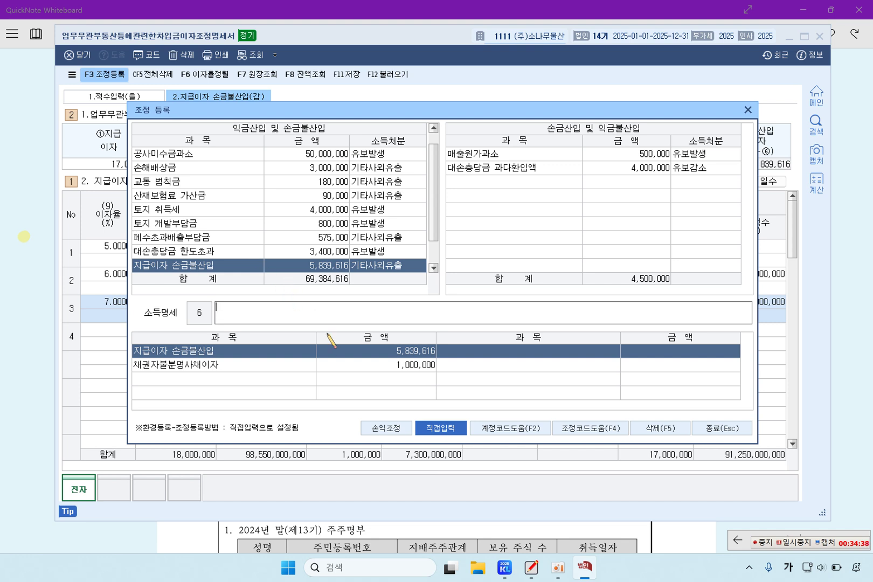
# Add 채권자불분명사채이자 of 1,000,000 to 익금산입, disposed as 상여
pyautogui.click(262, 366)
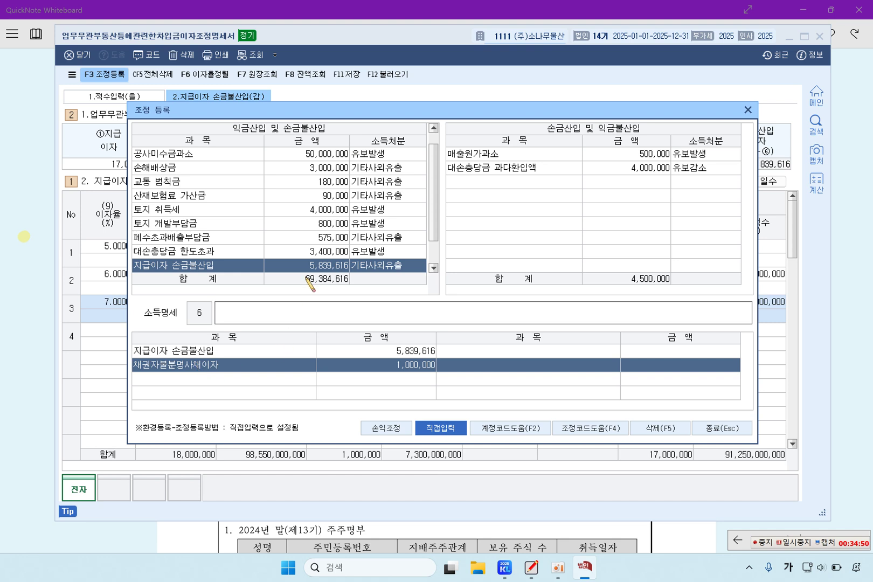
pyautogui.scroll(-1, 291, 233)
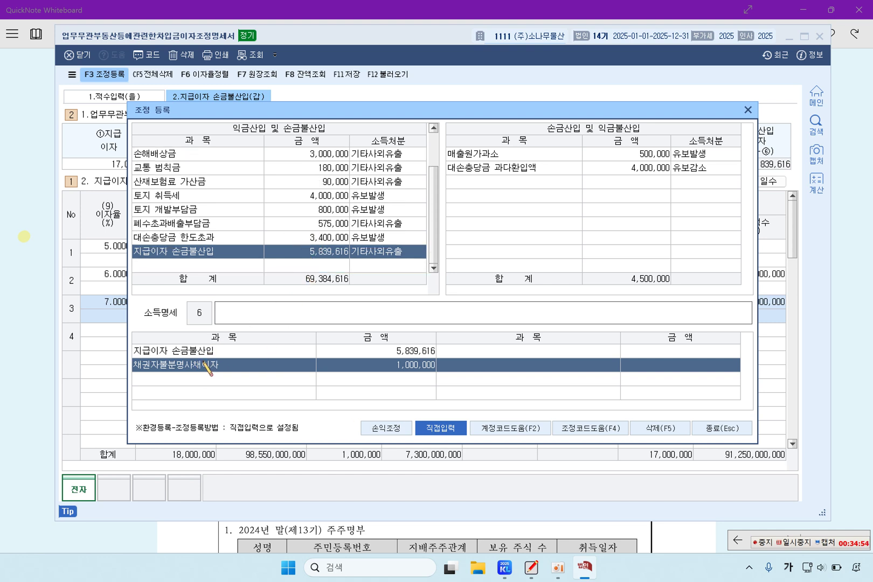
pyautogui.moveTo(208, 367); pyautogui.dragTo(229, 269)
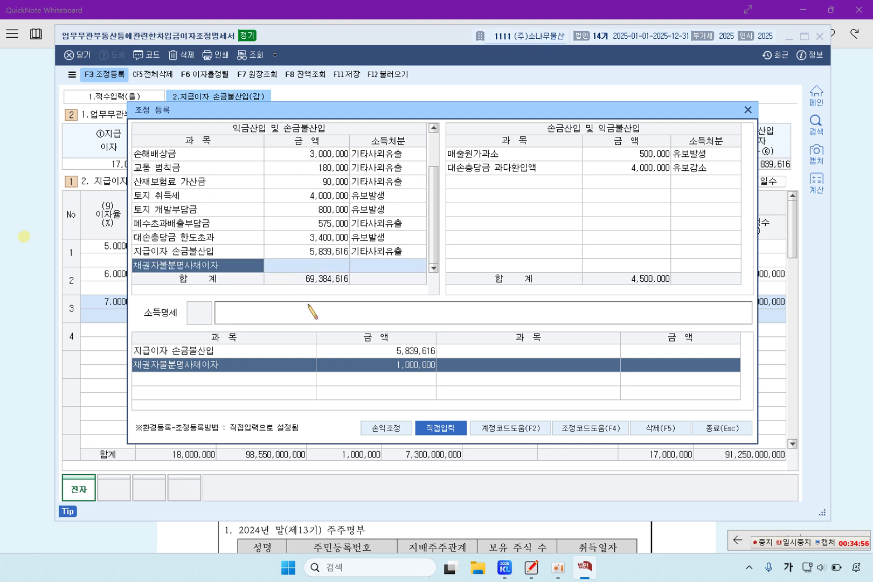
pyautogui.moveTo(380, 362); pyautogui.dragTo(325, 266)
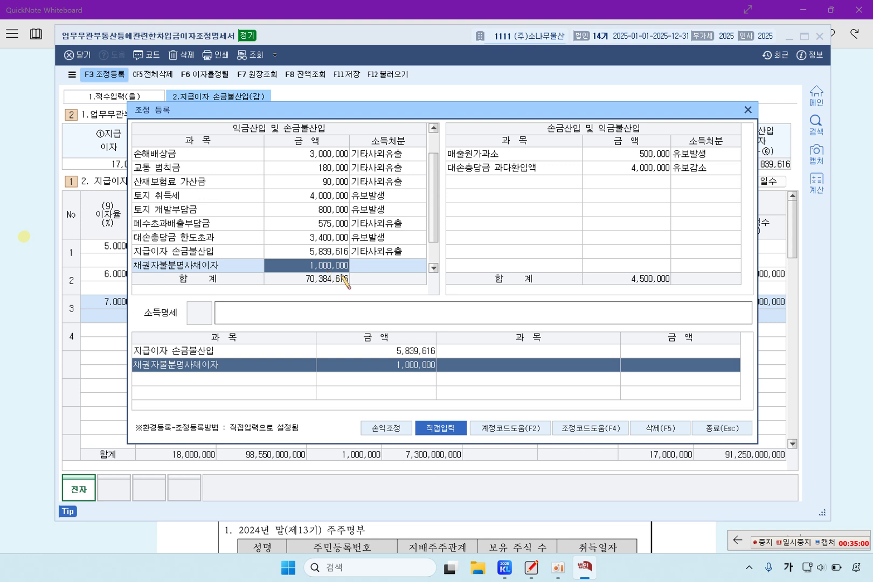
pyautogui.click(372, 268)
pyautogui.click(311, 208)
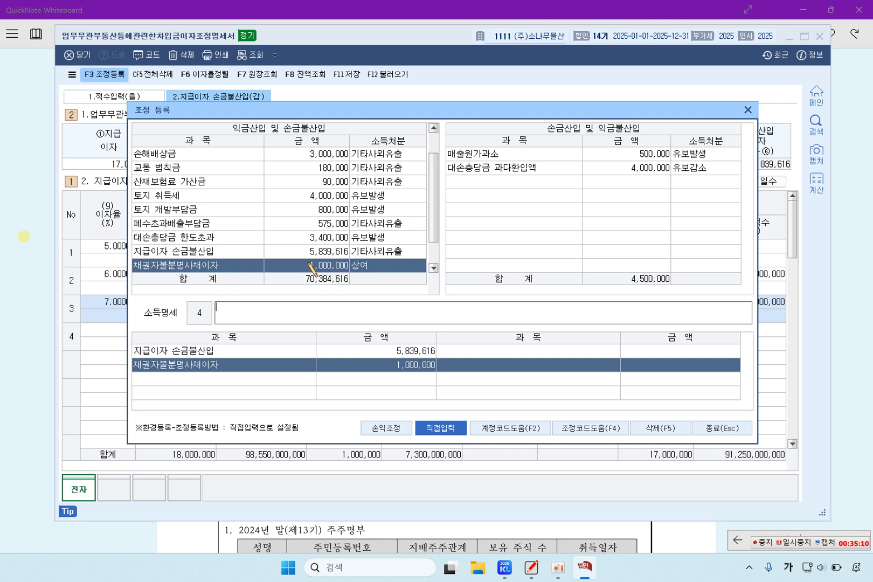
# Review the two added rows totalling 70,384,616 and close the adjustment registration
pyautogui.scroll(-1, 286, 278)
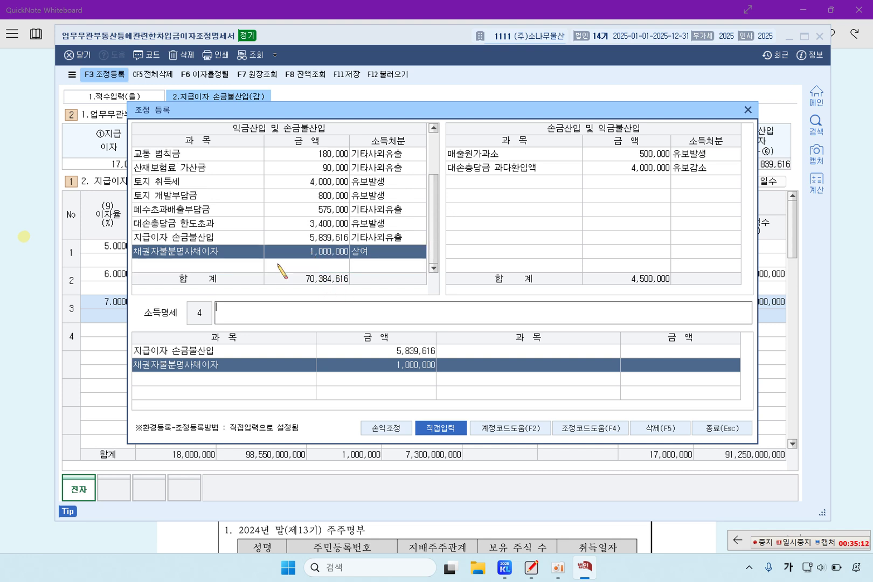
pyautogui.click(236, 254)
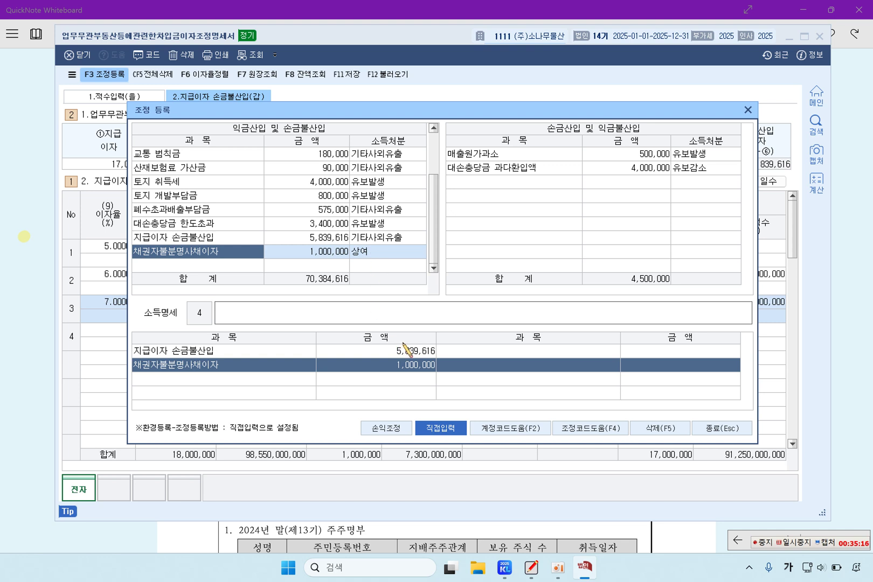
pyautogui.click(253, 267)
pyautogui.click(249, 252)
pyautogui.click(240, 237)
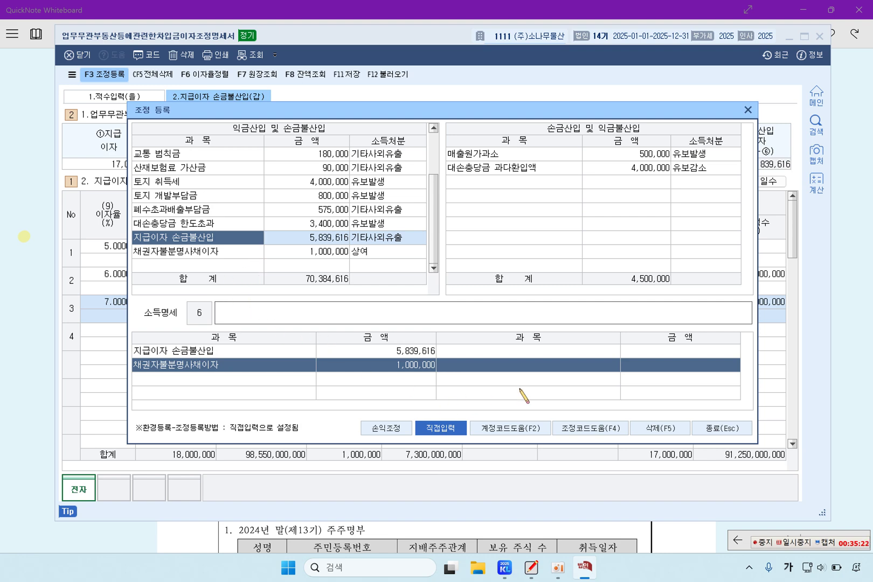
pyautogui.click(735, 429)
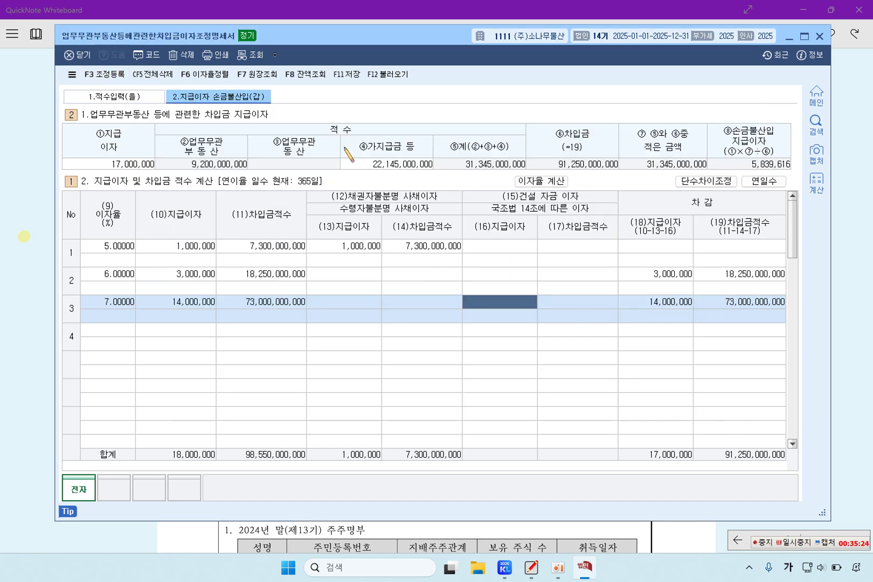
# Save the interest computation statement with F11 and close KcLep
pyautogui.press('F11')
pyautogui.click(819, 36)
pyautogui.scroll(-5, 491, 355)
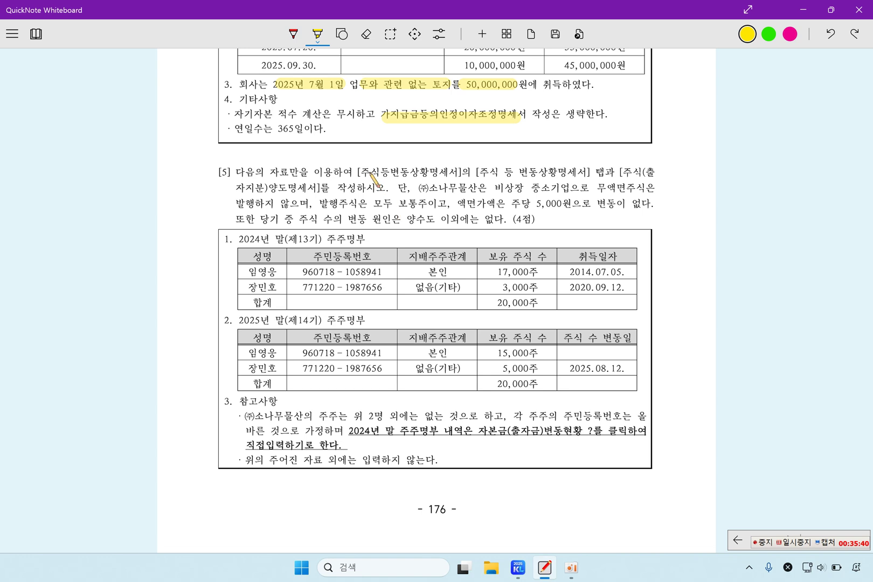
# Highlight question [5]'s share-change tab names, conditions and the 2024년 말(제13기) 주주명부 heading
pyautogui.moveTo(363, 171); pyautogui.dragTo(460, 172)
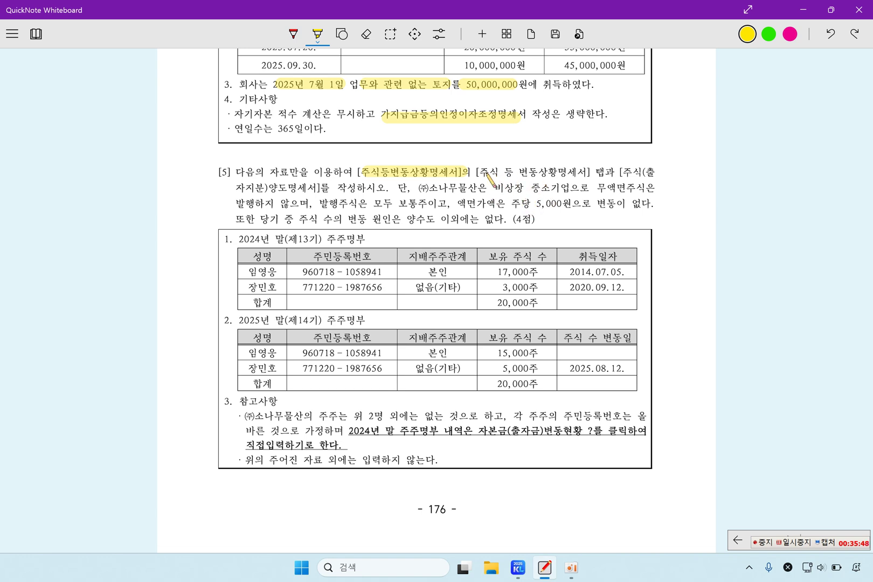
pyautogui.moveTo(476, 172); pyautogui.dragTo(586, 171)
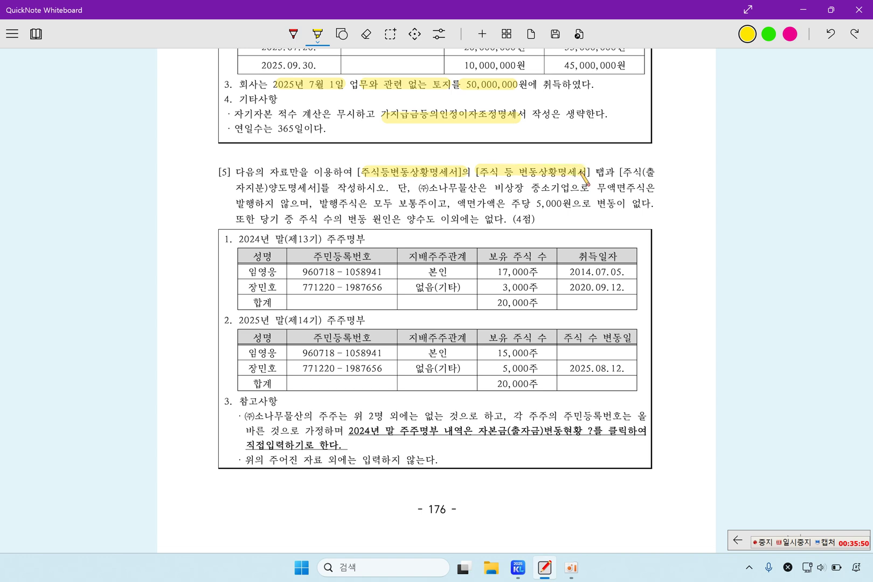
pyautogui.moveTo(264, 188); pyautogui.dragTo(651, 189)
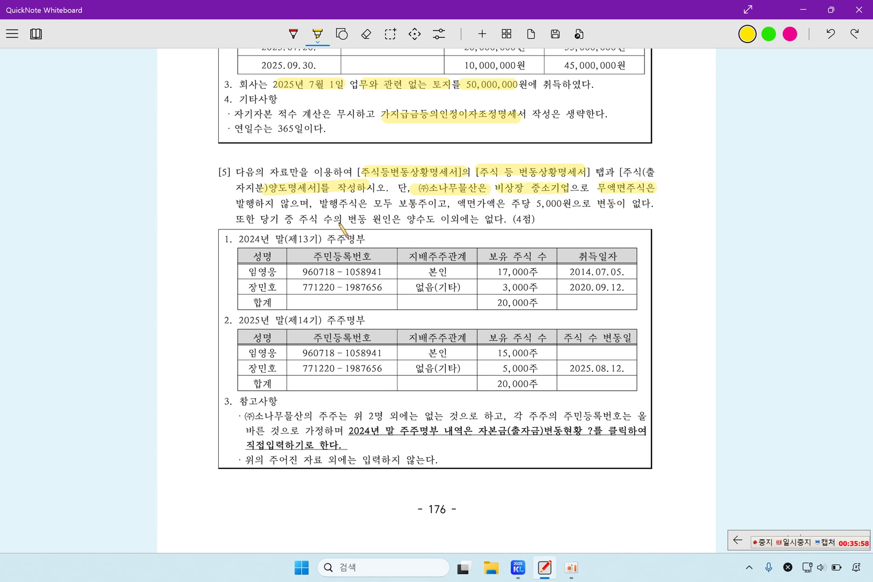
pyautogui.moveTo(322, 204); pyautogui.dragTo(563, 203)
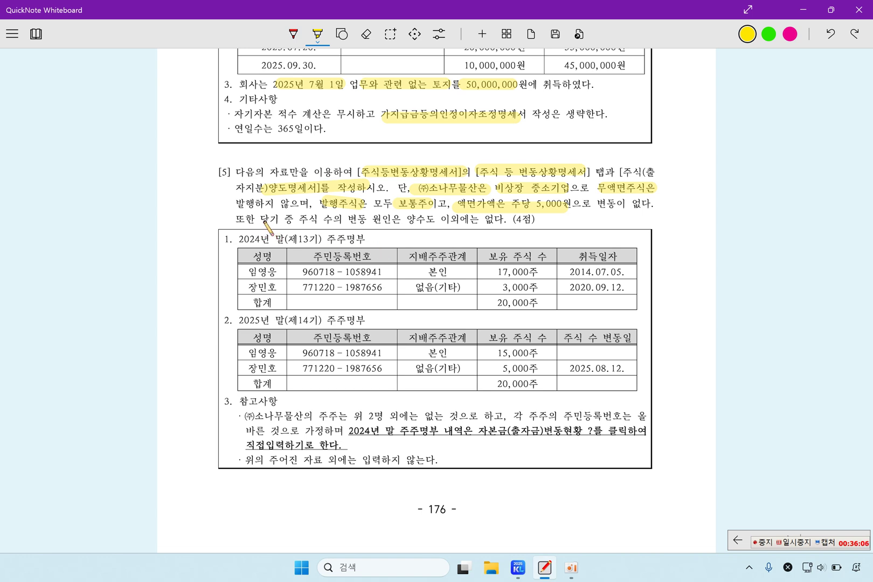
pyautogui.moveTo(304, 219); pyautogui.dragTo(414, 220)
pyautogui.moveTo(492, 219); pyautogui.dragTo(503, 221)
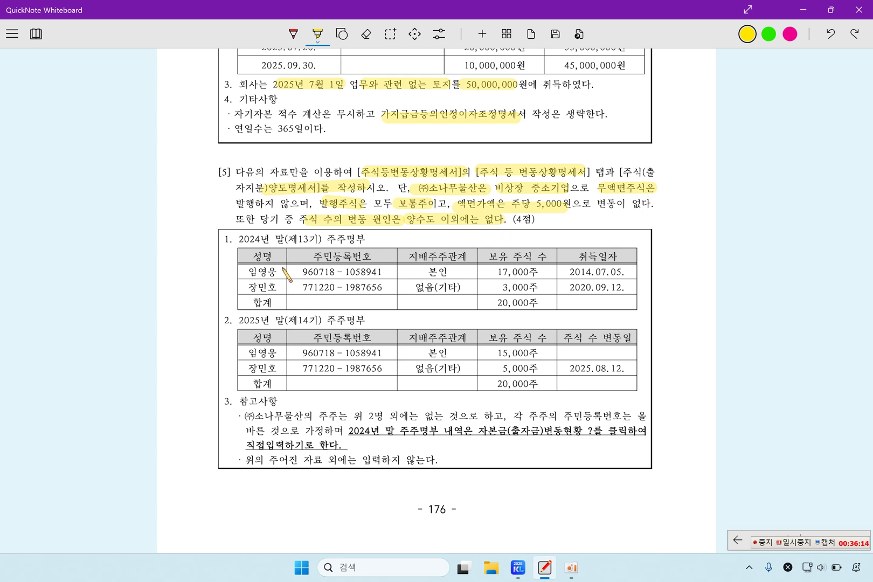
pyautogui.moveTo(238, 243); pyautogui.dragTo(367, 239)
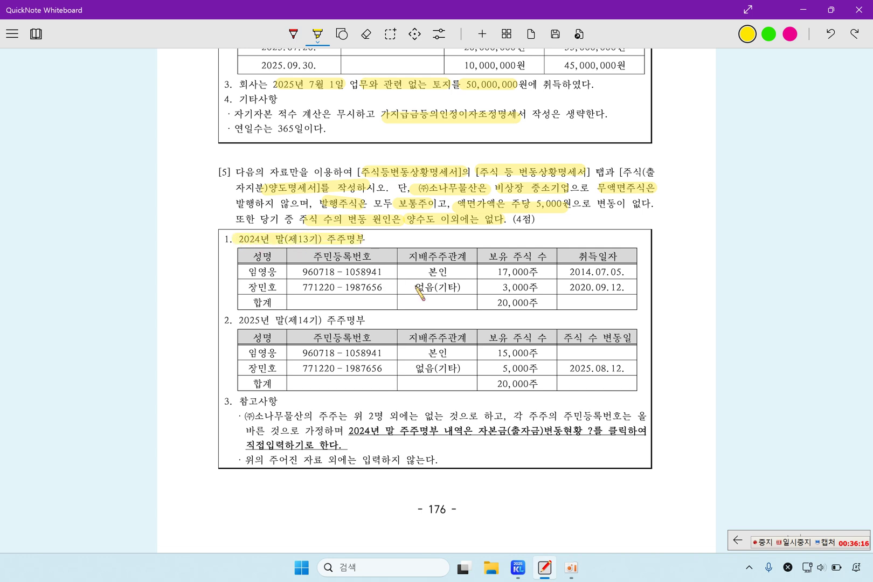
pyautogui.click(518, 568)
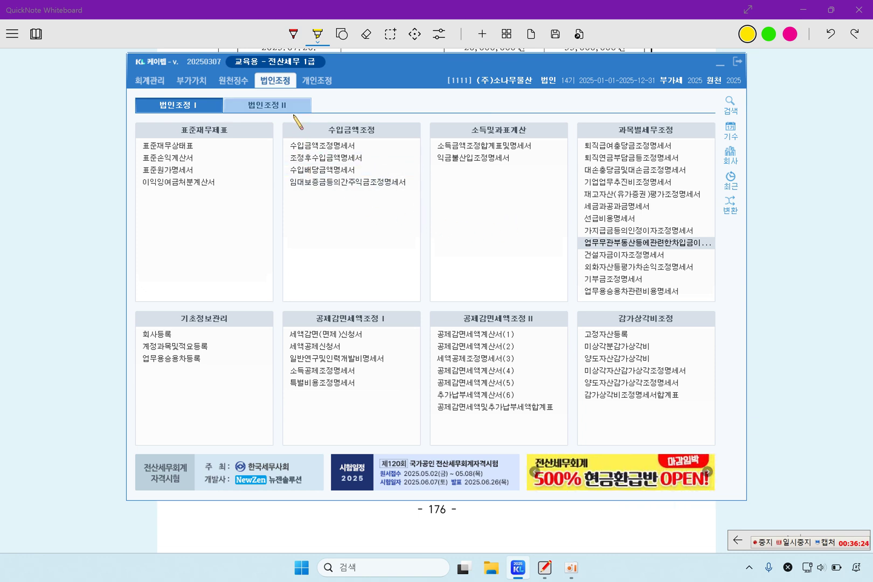
# Open 주식등변동상황명세서 and highlight the note on directly entering 2024 year-end shareholders
pyautogui.click(294, 108)
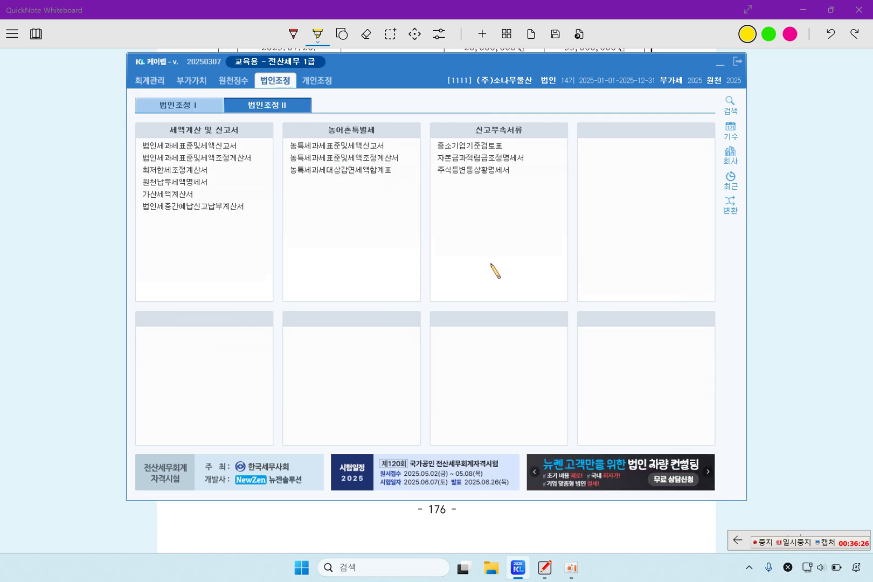
pyautogui.click(461, 169)
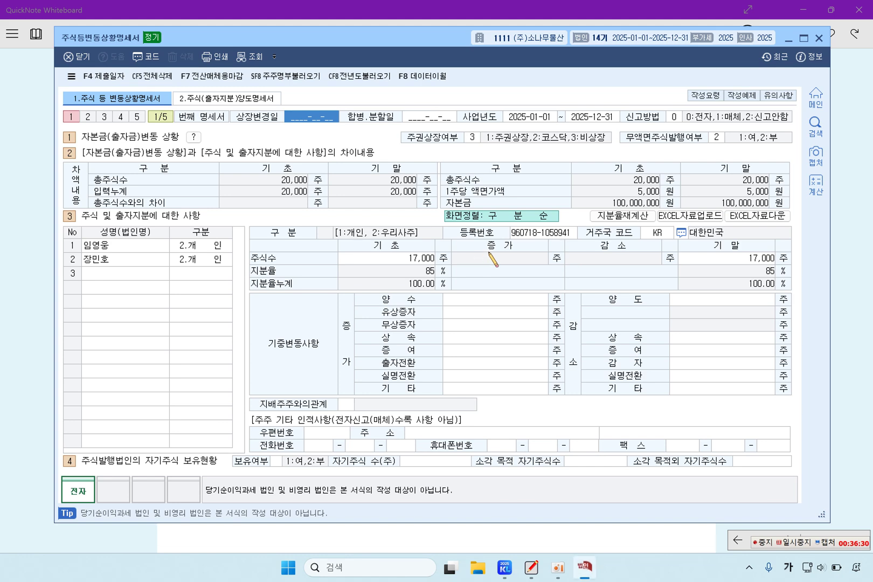
pyautogui.click(860, 261)
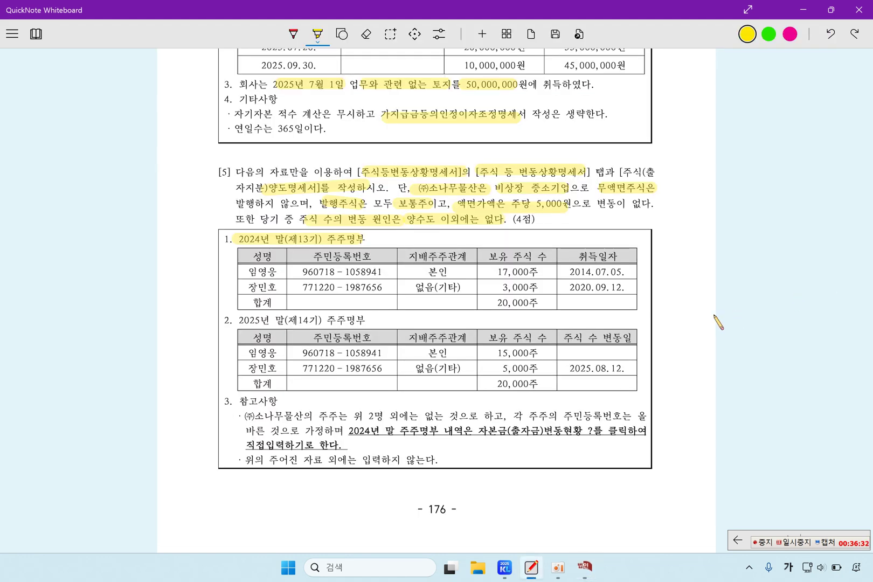
pyautogui.scroll(-1, 532, 416)
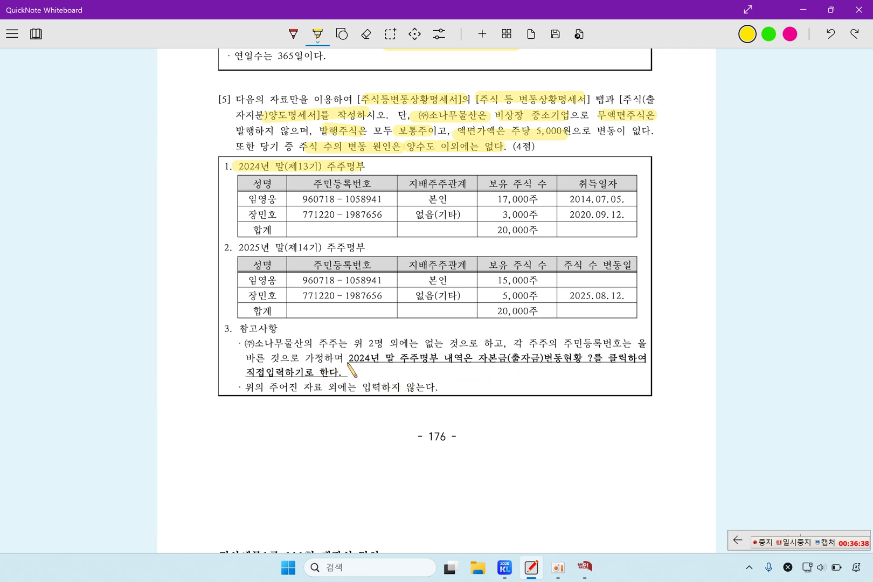
pyautogui.moveTo(349, 360); pyautogui.dragTo(395, 360)
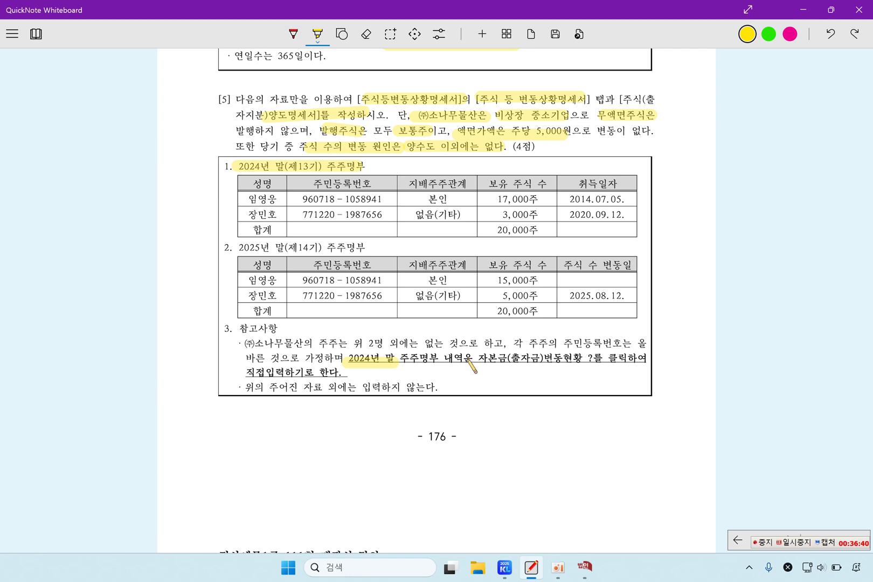
pyautogui.moveTo(474, 359); pyautogui.dragTo(656, 357)
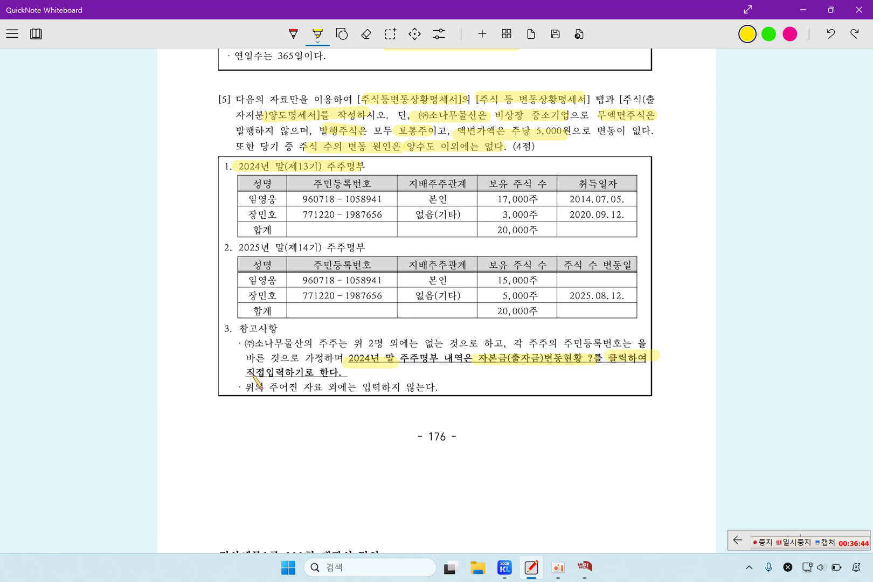
pyautogui.moveTo(248, 373); pyautogui.dragTo(327, 374)
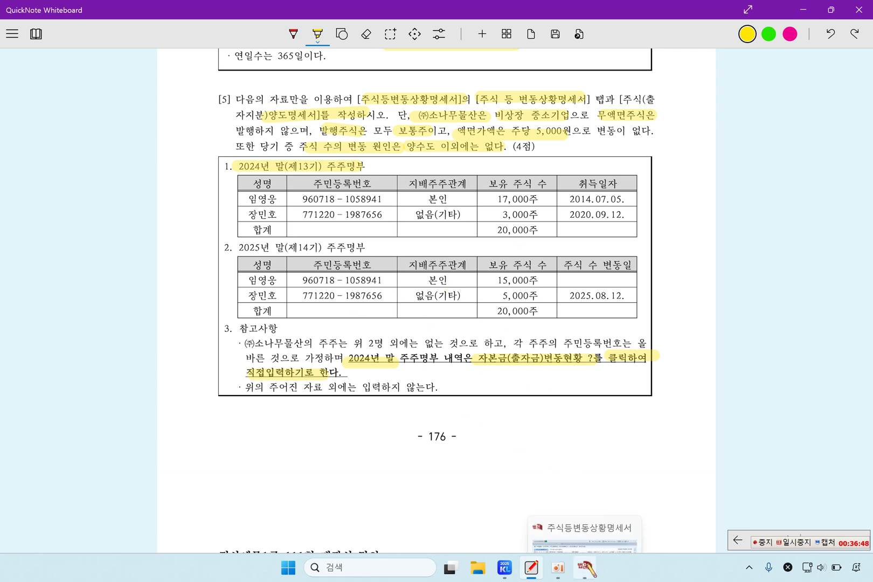
pyautogui.click(588, 567)
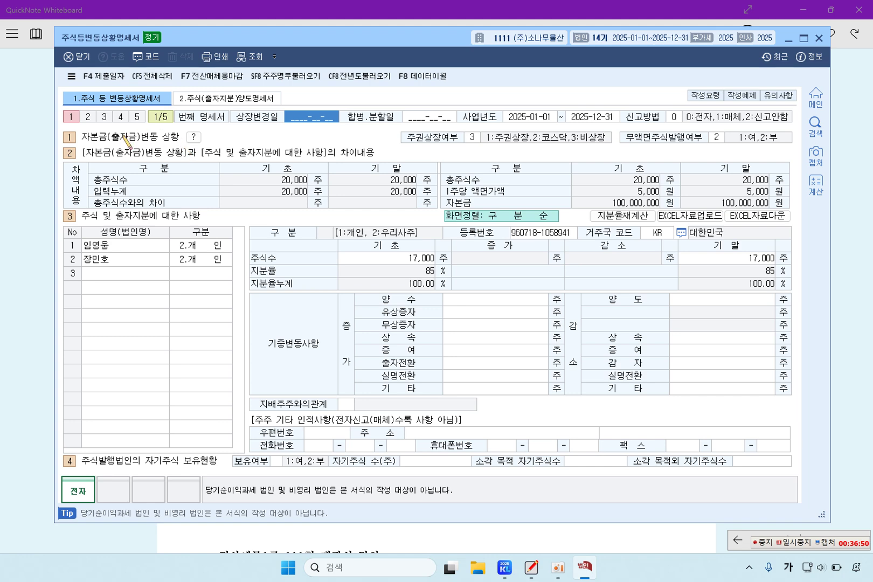
# Check the opening capital: 20,000 shares, 5,000 par and 100,000,000 capital
pyautogui.click(198, 138)
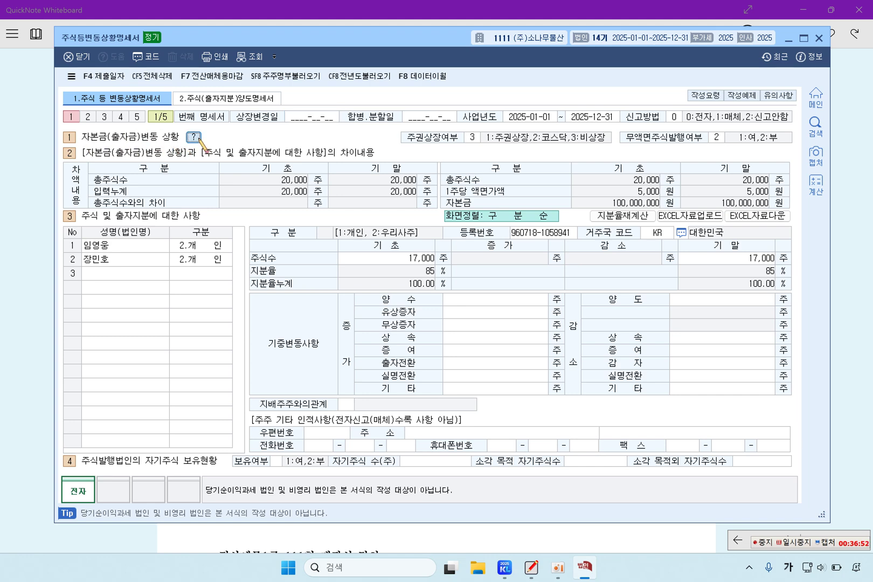
pyautogui.click(469, 135)
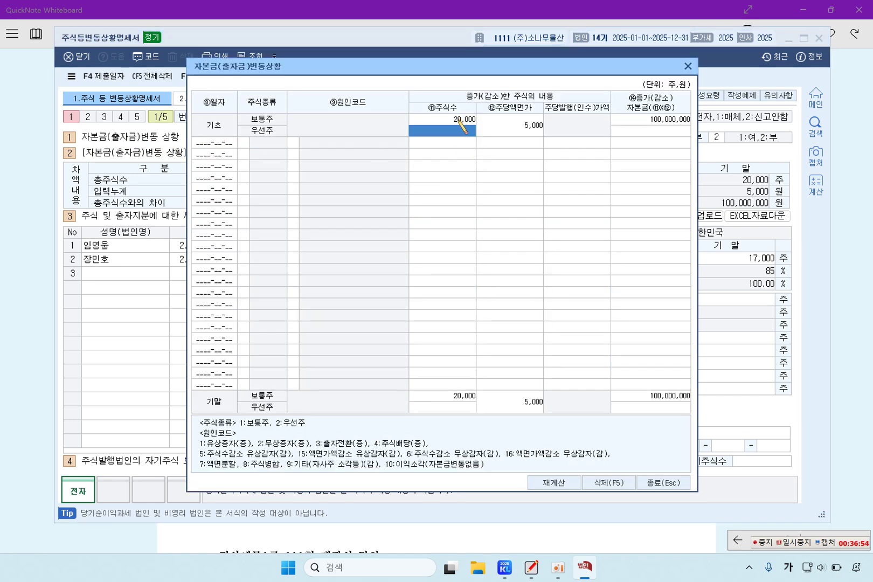
pyautogui.press('Up')
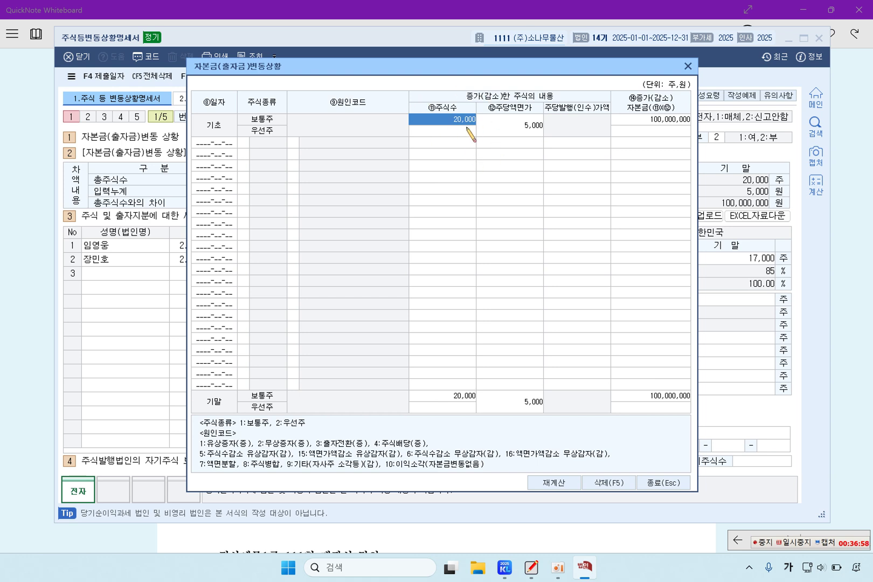
pyautogui.click(529, 131)
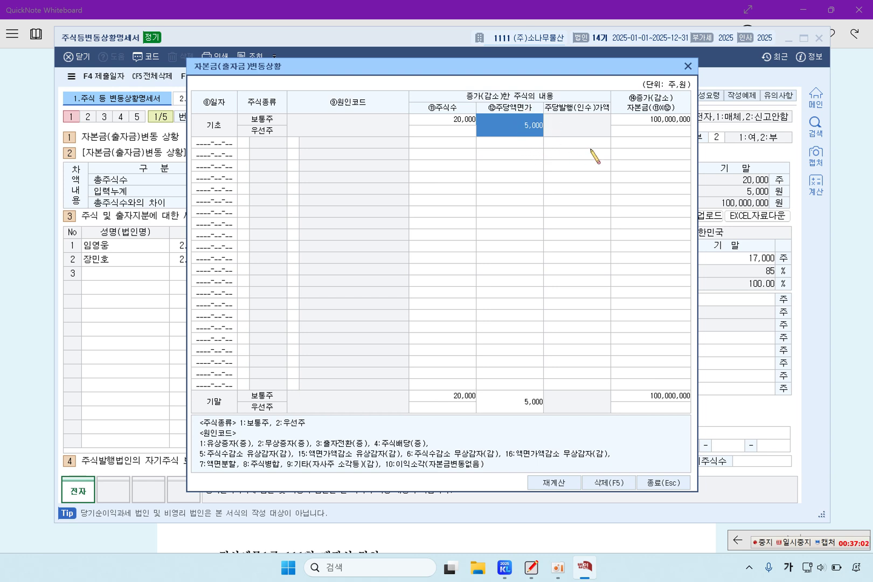
pyautogui.click(644, 119)
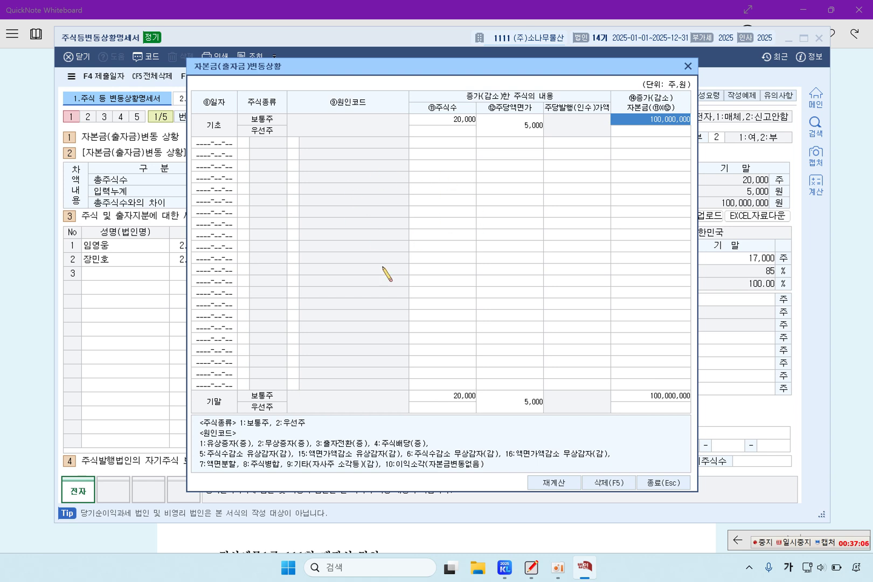
# Confirm the closing figures match the opening ones and close the capital change window
pyautogui.click(440, 398)
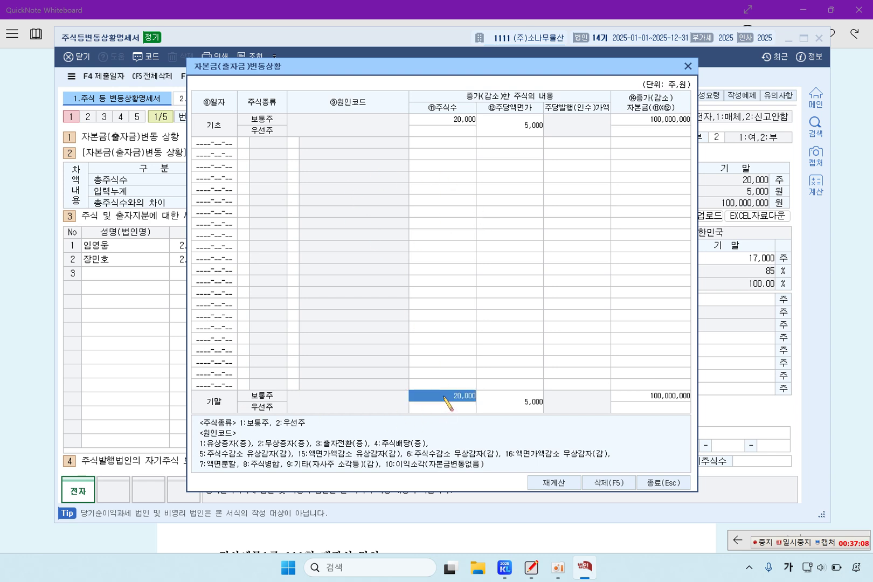
pyautogui.click(520, 409)
pyautogui.click(663, 396)
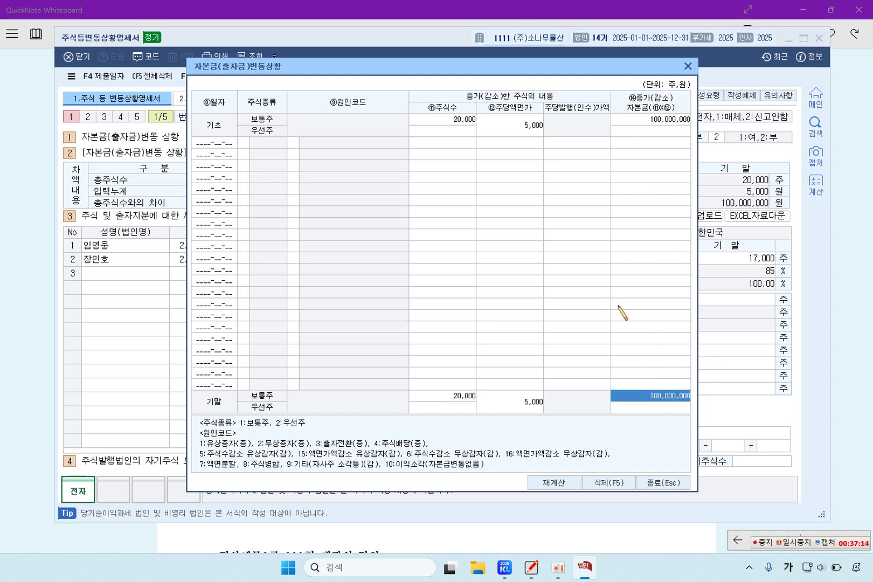
pyautogui.click(450, 403)
pyautogui.click(515, 407)
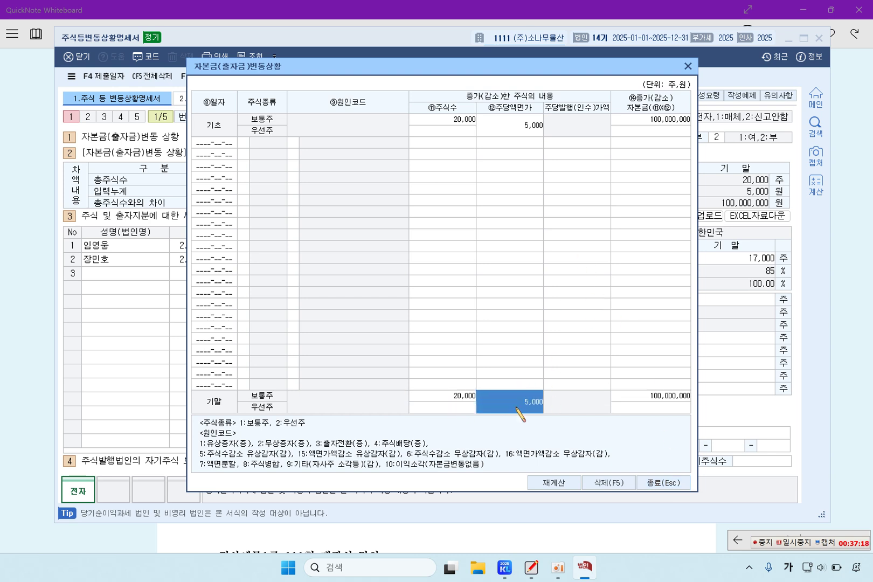
pyautogui.click(509, 125)
pyautogui.click(521, 402)
pyautogui.click(663, 400)
pyautogui.click(463, 123)
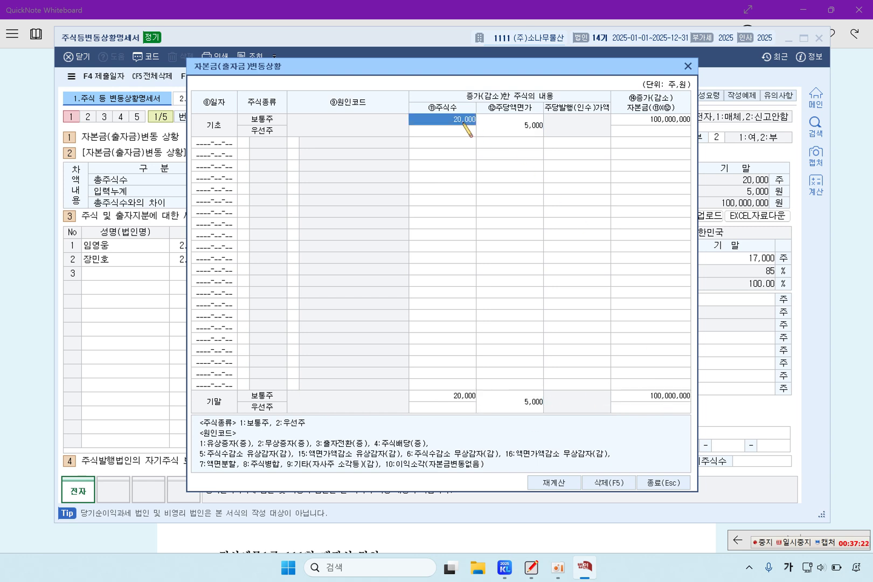
pyautogui.click(521, 129)
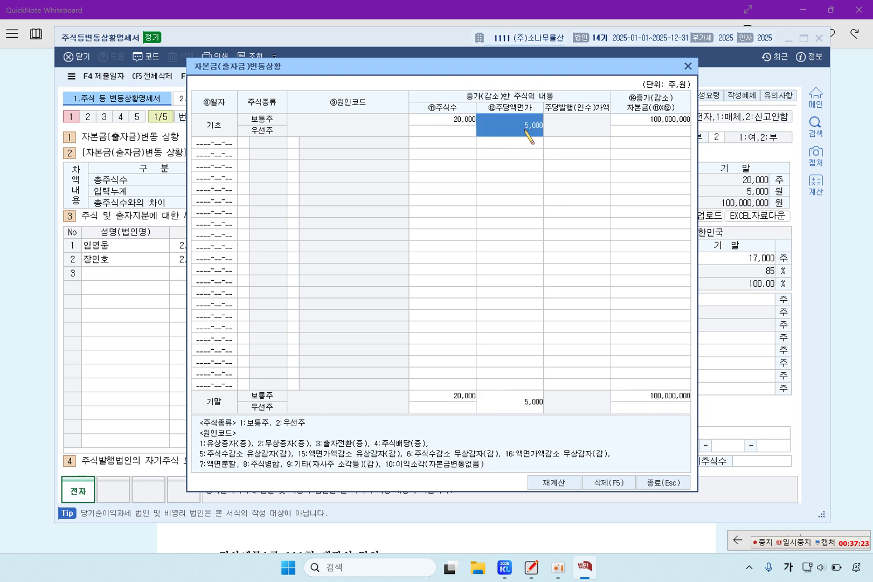
pyautogui.click(517, 409)
pyautogui.click(656, 395)
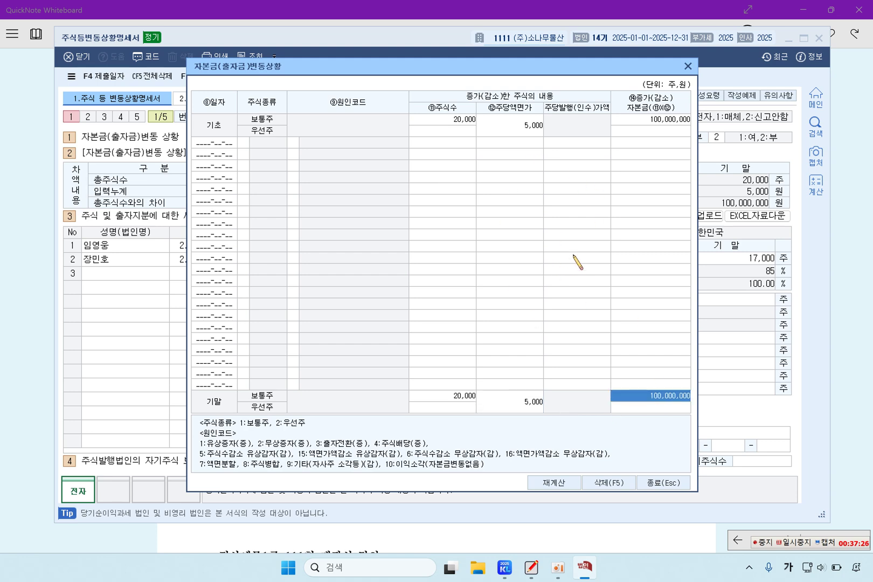
pyautogui.click(674, 484)
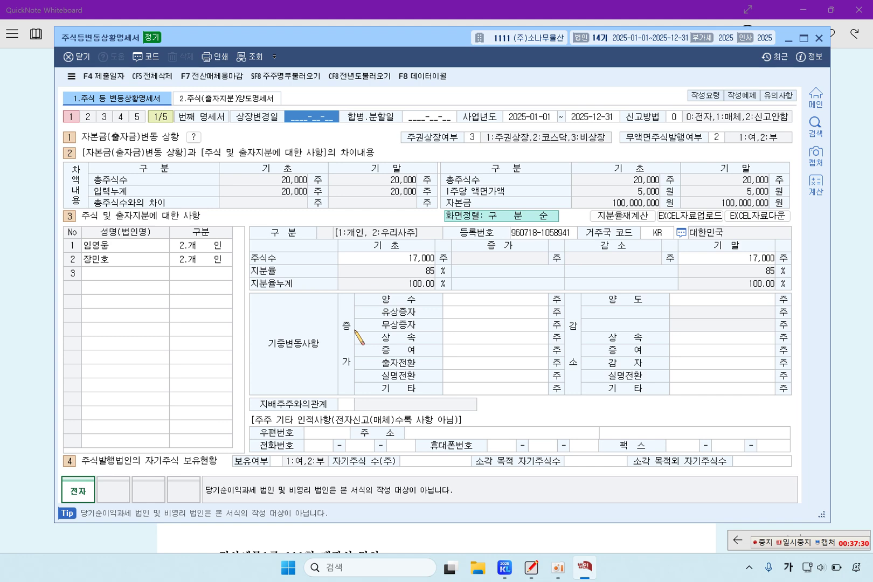
# Highlight both shareholder names in the question's 2024 shareholder table
pyautogui.click(114, 249)
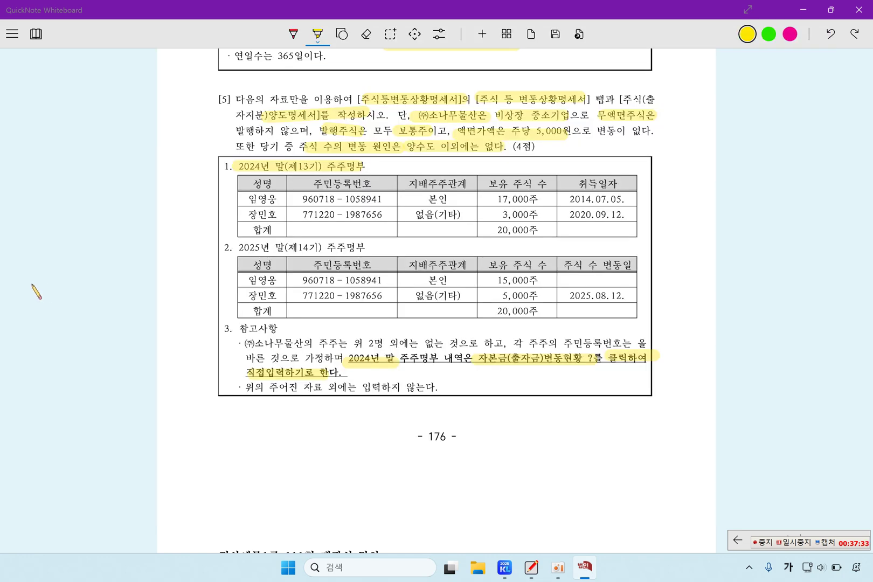
pyautogui.click(36, 289)
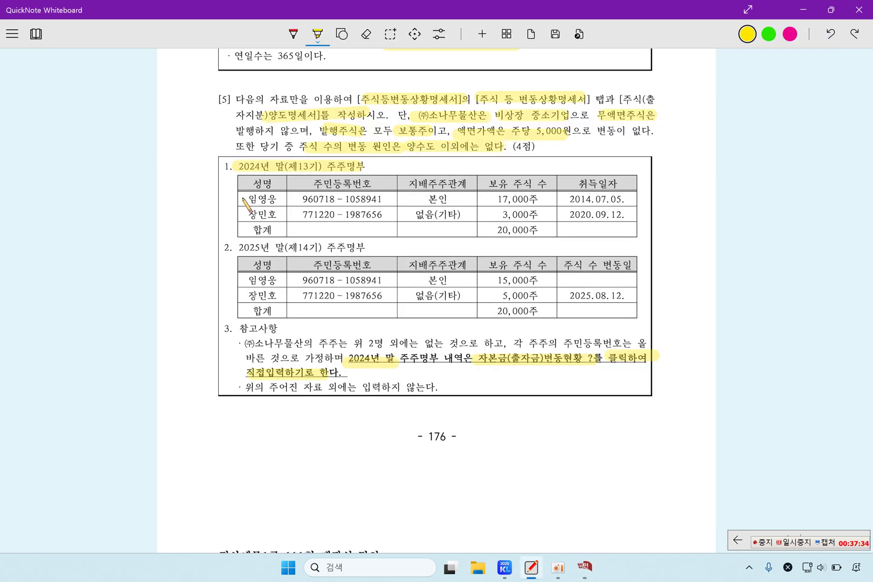
pyautogui.moveTo(242, 197)
pyautogui.mouseDown()
pyautogui.moveTo(282, 197)
pyautogui.moveTo(271, 219)
pyautogui.moveTo(397, 198)
pyautogui.moveTo(530, 197)
pyautogui.mouseUp()
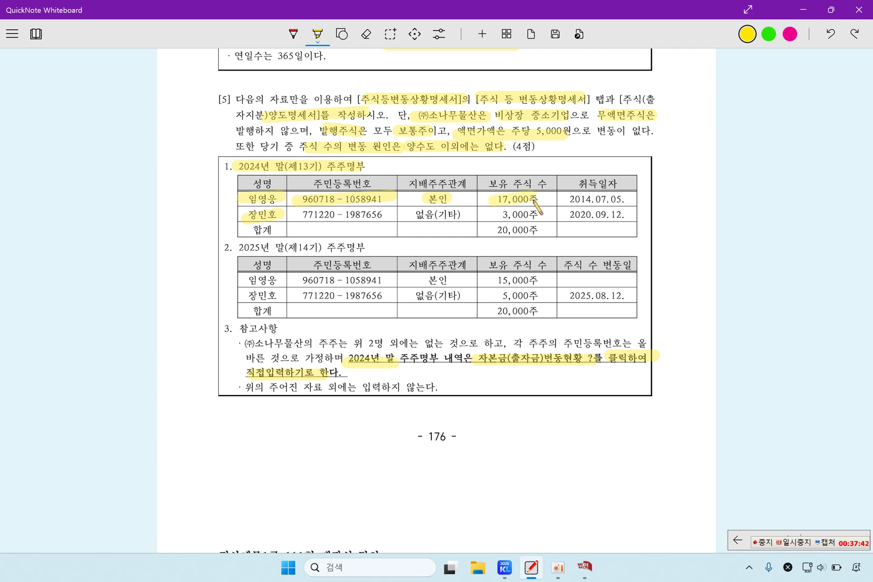
pyautogui.click(584, 567)
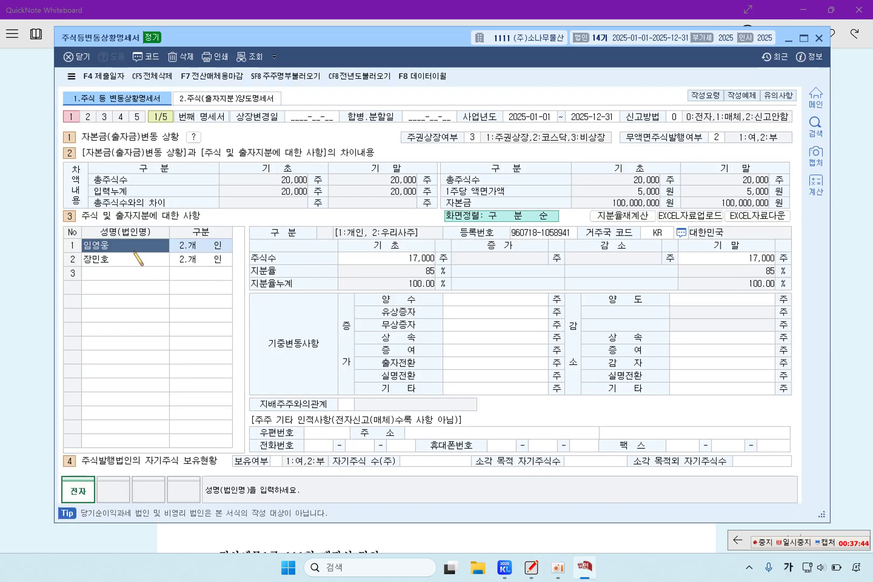
# Classify the first shareholder as individual (2) and enter their resident registration number
pyautogui.click(195, 248)
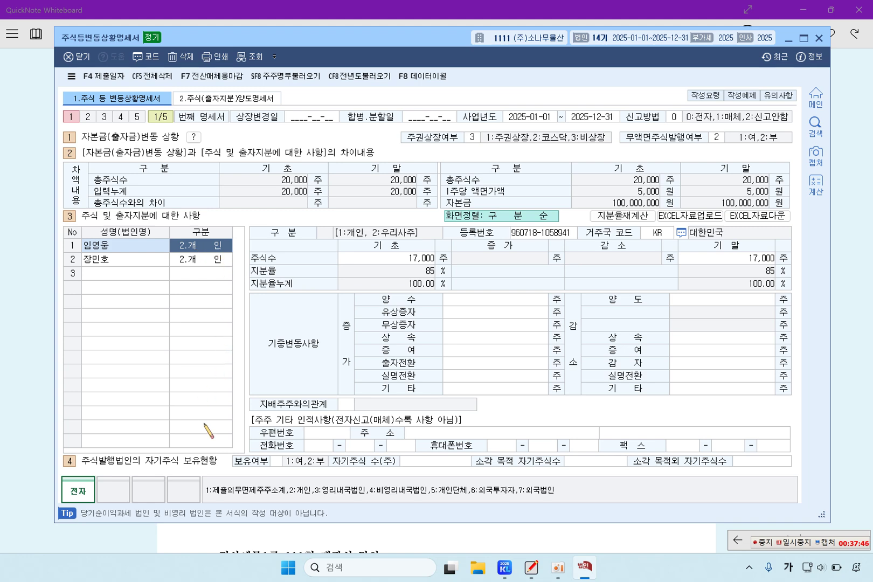
pyautogui.write('2')
pyautogui.press('Return')
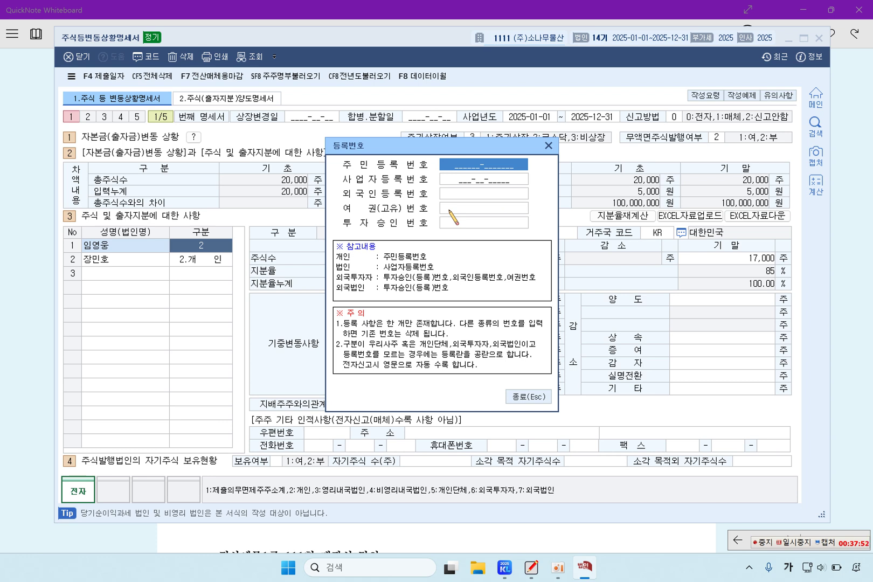
pyautogui.write('990')
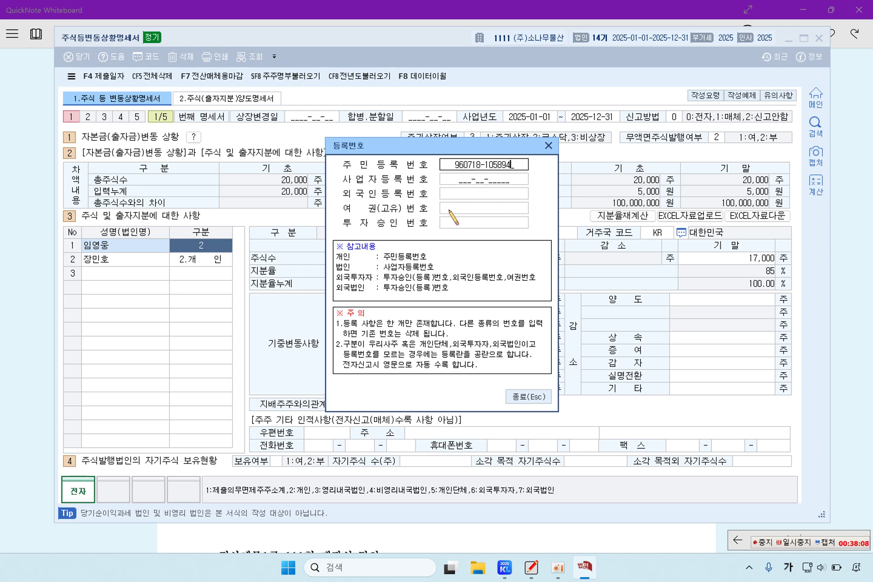
pyautogui.write('1')
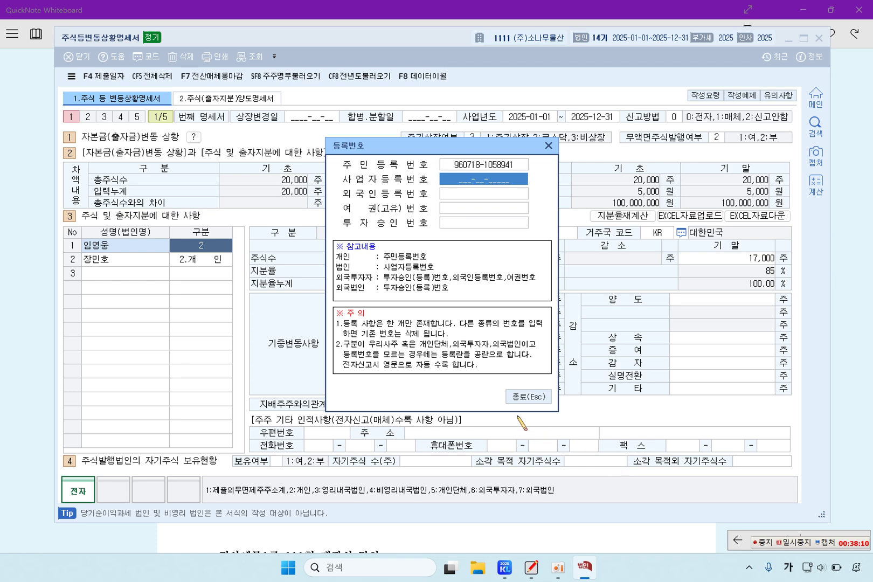
pyautogui.click(525, 398)
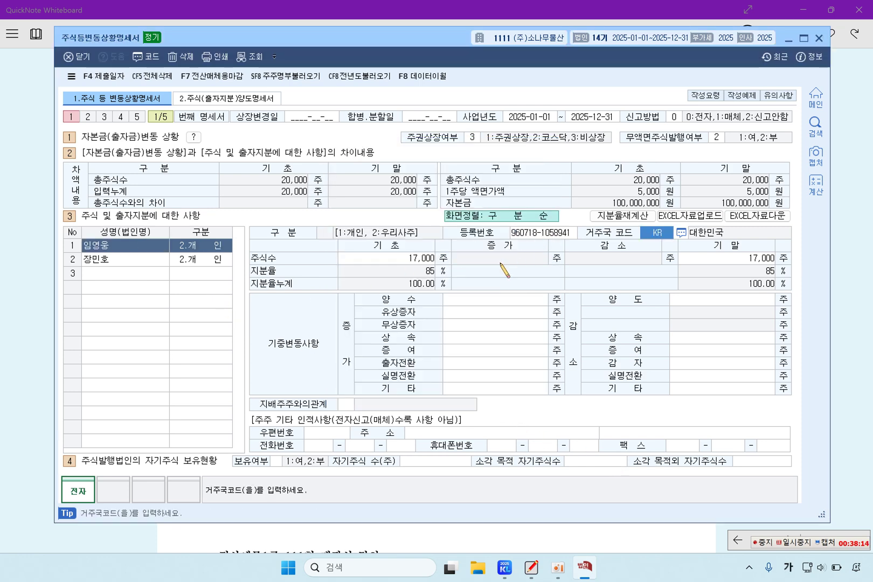
pyautogui.click(402, 259)
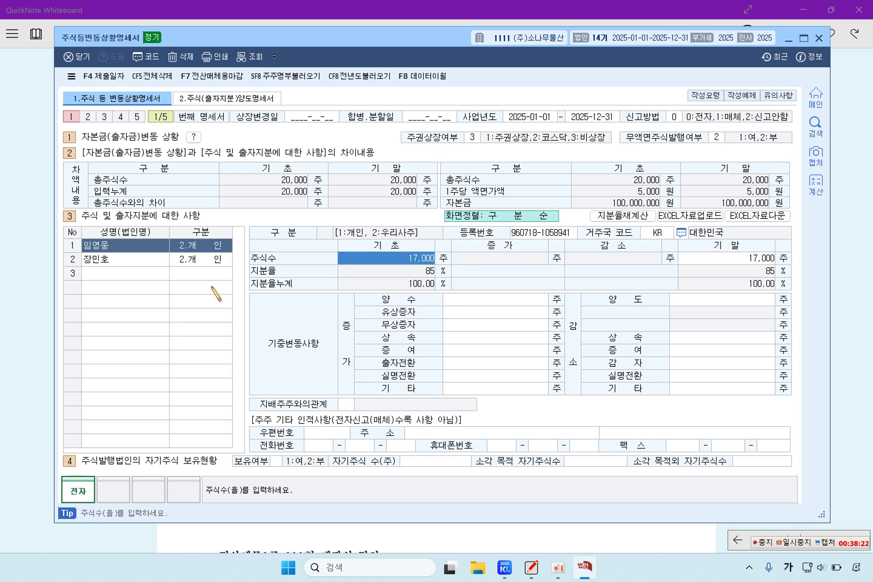
# Classify the second shareholder as individual (2) and enter their resident registration number
pyautogui.click(131, 260)
pyautogui.click(198, 264)
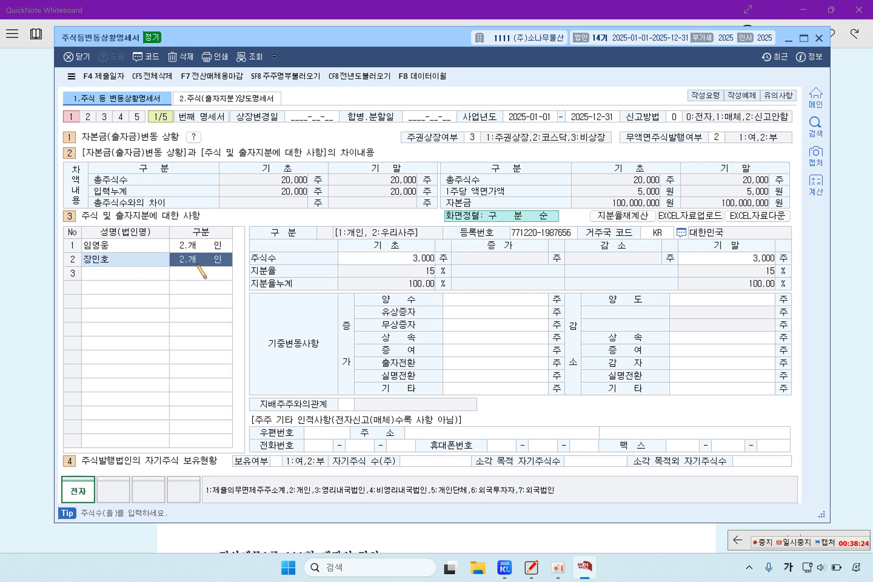
pyautogui.write('2')
pyautogui.press('Return')
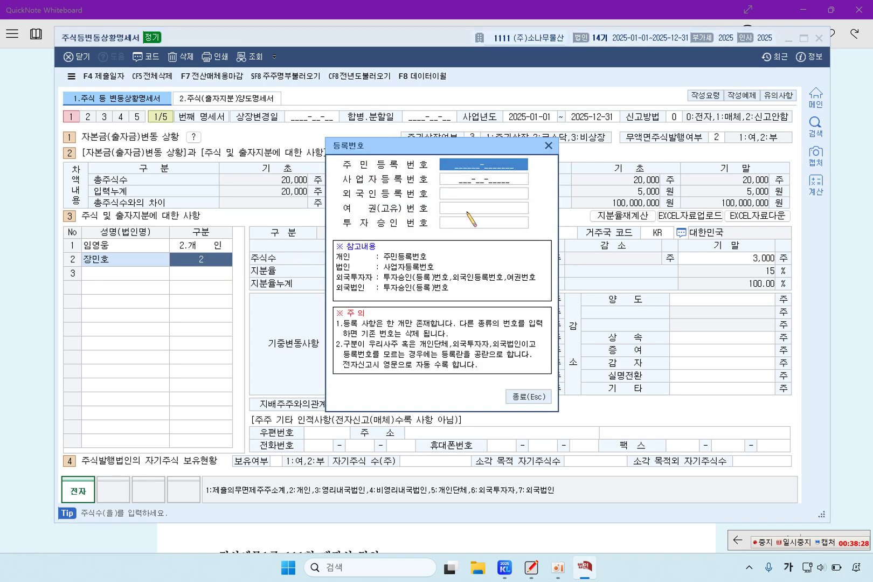
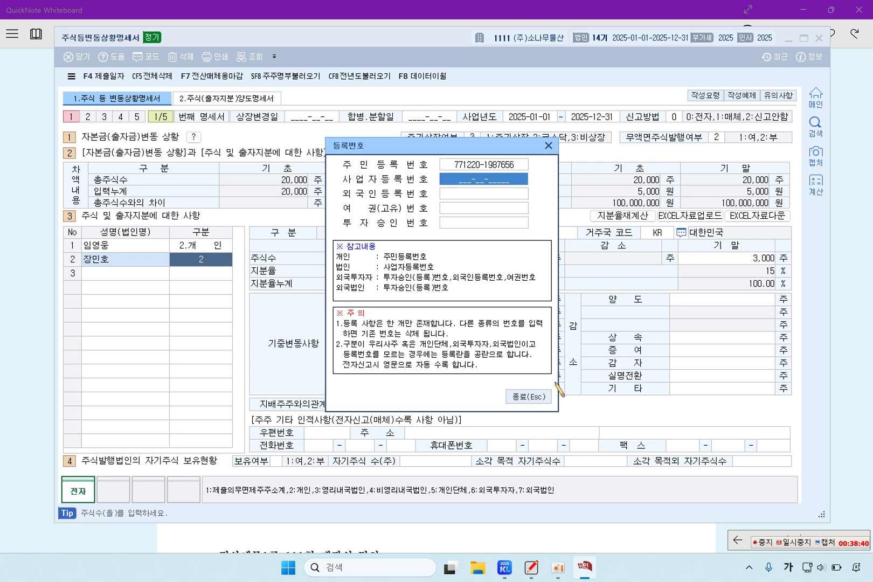
pyautogui.click(523, 397)
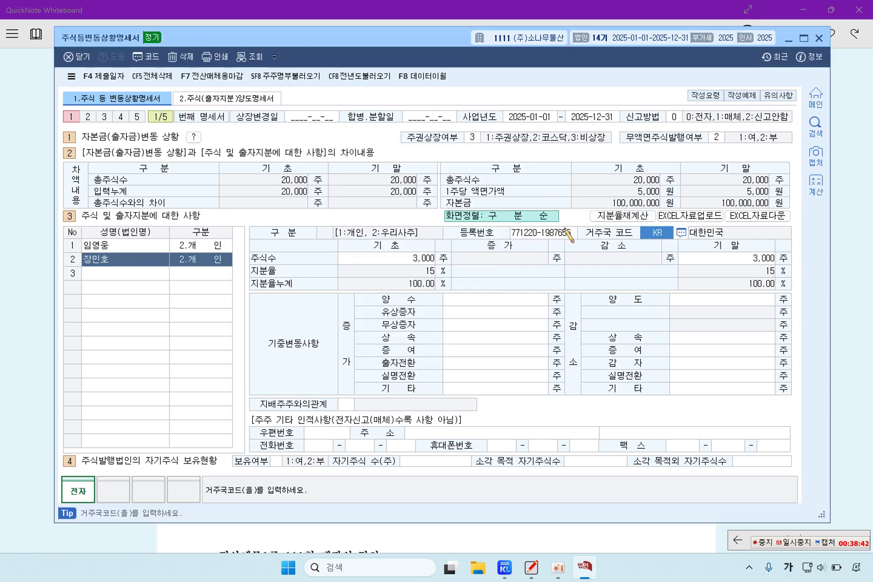
pyautogui.click(408, 265)
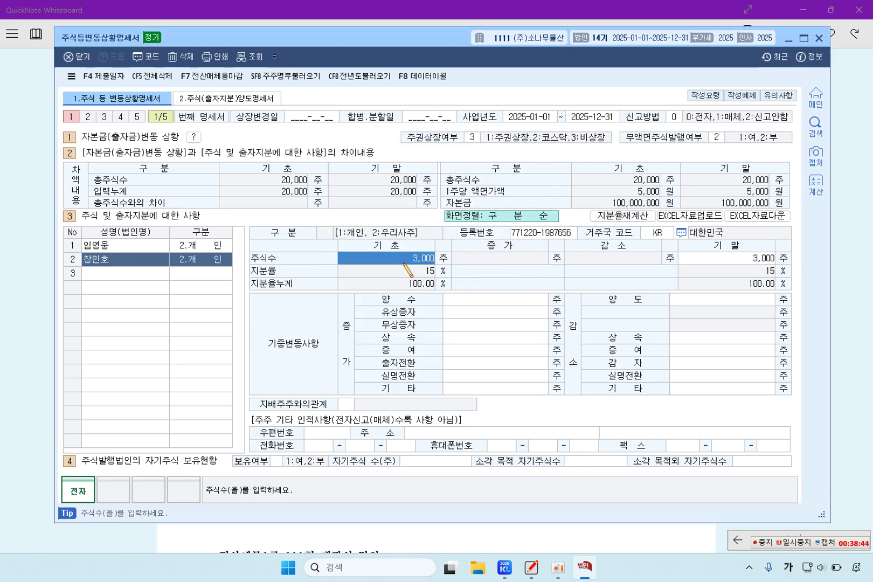
# Highlight 3,000주 in the 2024 table and 위 2명 in the reference notes
pyautogui.click(30, 351)
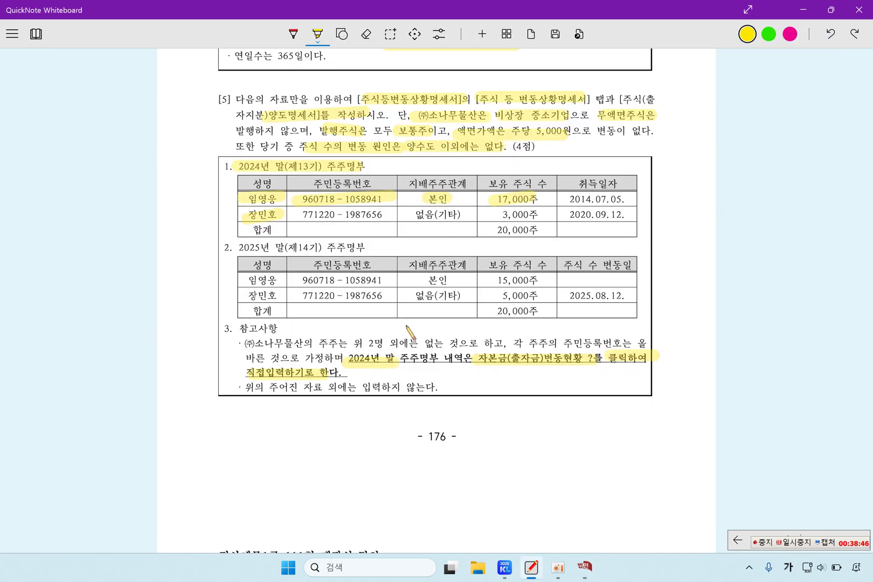
pyautogui.moveTo(488, 215); pyautogui.dragTo(544, 211)
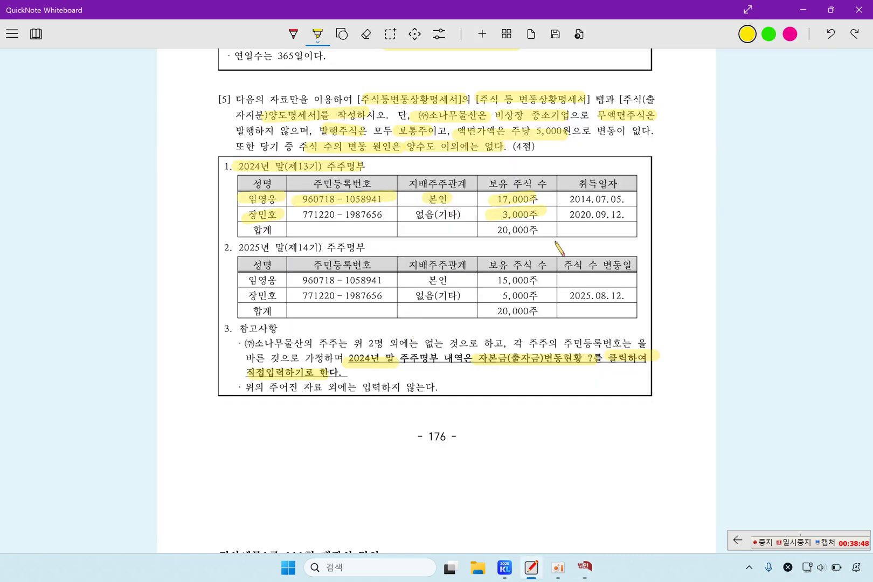
pyautogui.click(585, 567)
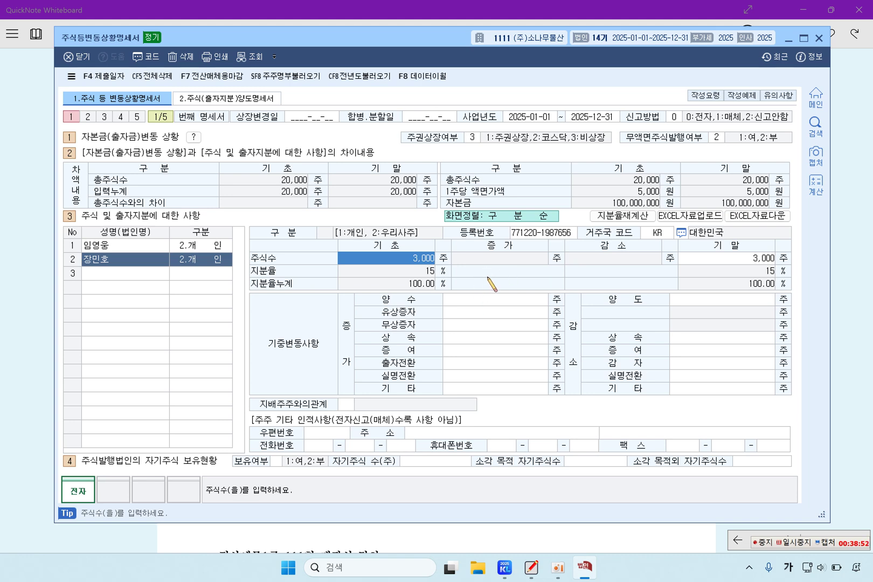
pyautogui.click(24, 367)
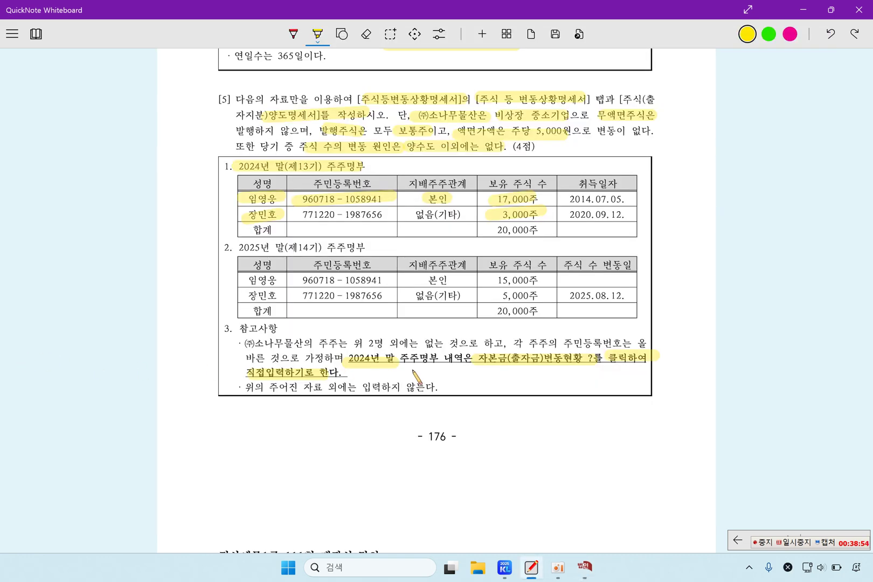
pyautogui.moveTo(351, 344); pyautogui.dragTo(387, 345)
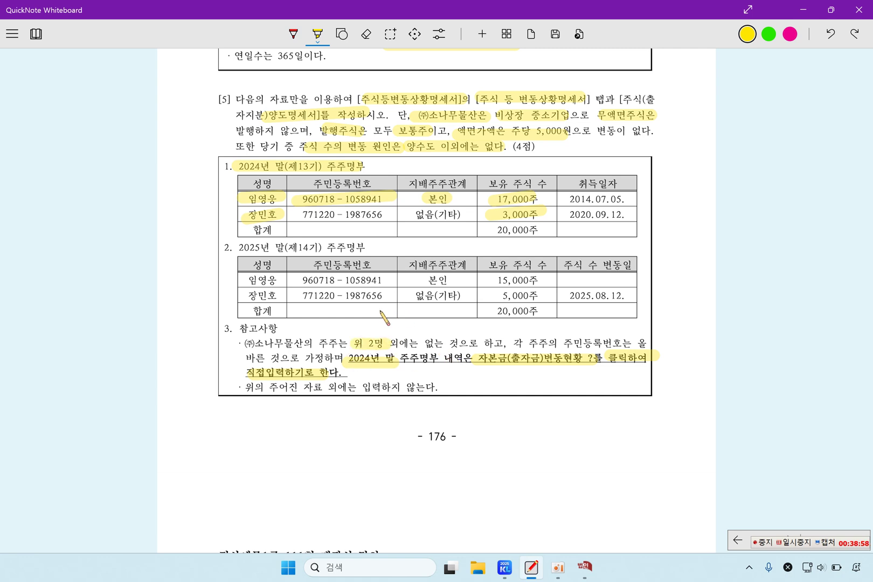
# Highlight the 2025년 heading, 17,000주, 15,000주, 5,000주 and the 2025.08.12 change date
pyautogui.moveTo(238, 246); pyautogui.dragTo(272, 247)
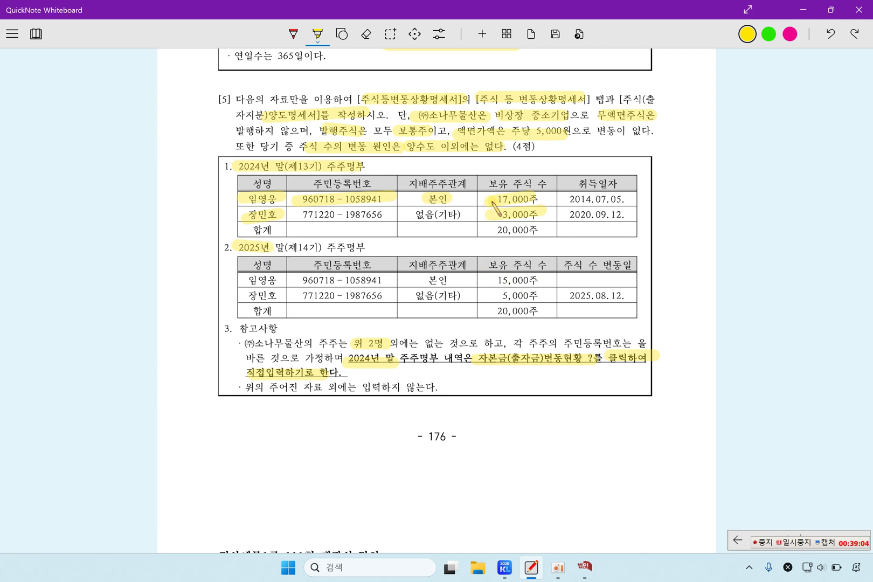
pyautogui.moveTo(492, 201); pyautogui.dragTo(548, 199)
pyautogui.moveTo(488, 281); pyautogui.dragTo(537, 281)
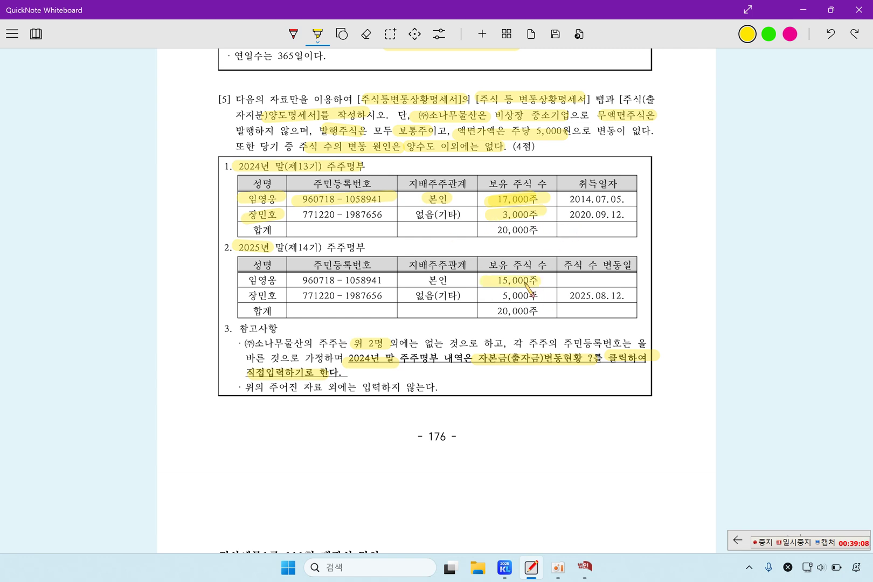
pyautogui.moveTo(497, 295); pyautogui.dragTo(540, 296)
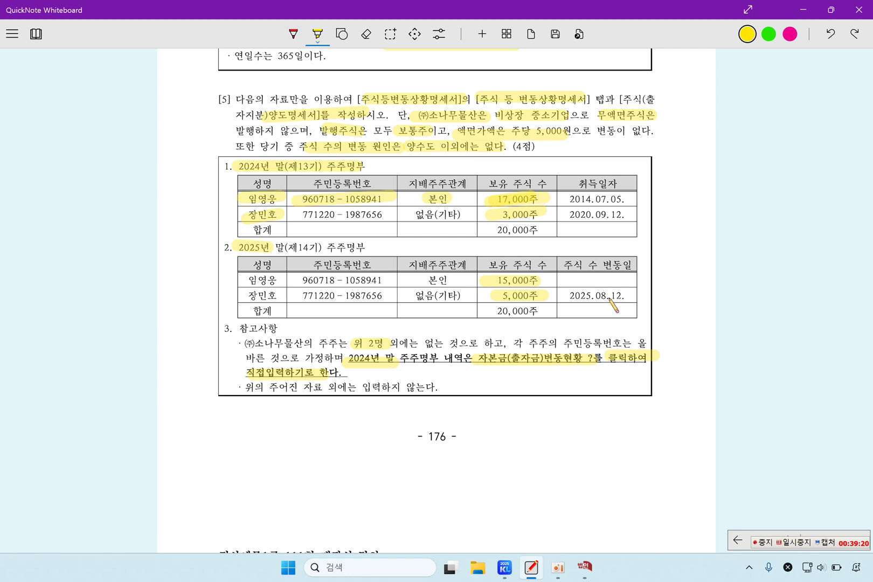
pyautogui.moveTo(571, 298); pyautogui.dragTo(629, 300)
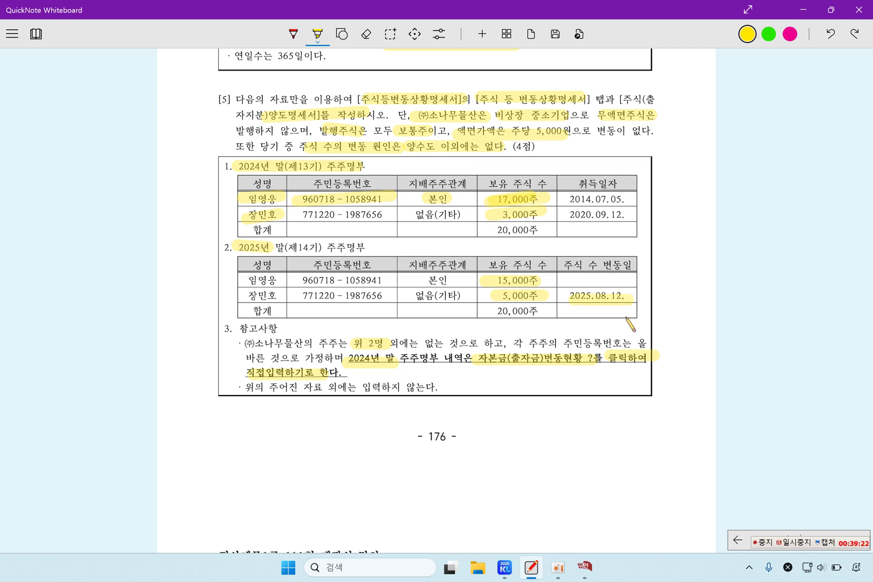
pyautogui.click(585, 567)
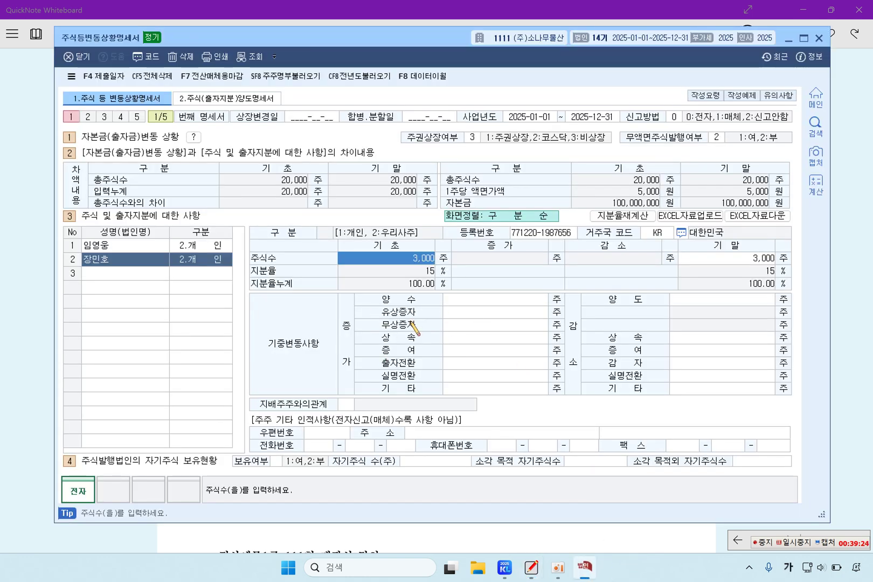
# Record 2,000 shares as 양도 for the first shareholder
pyautogui.click(121, 247)
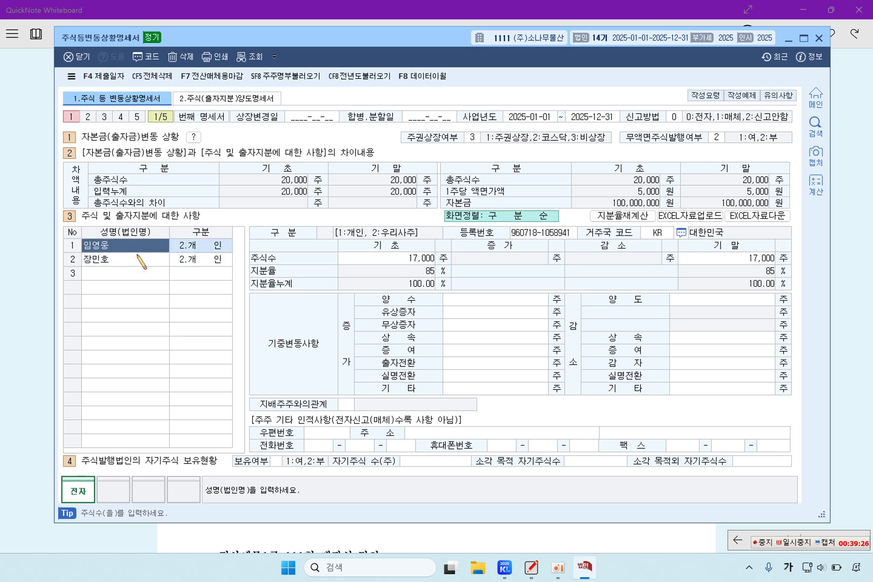
pyautogui.click(700, 303)
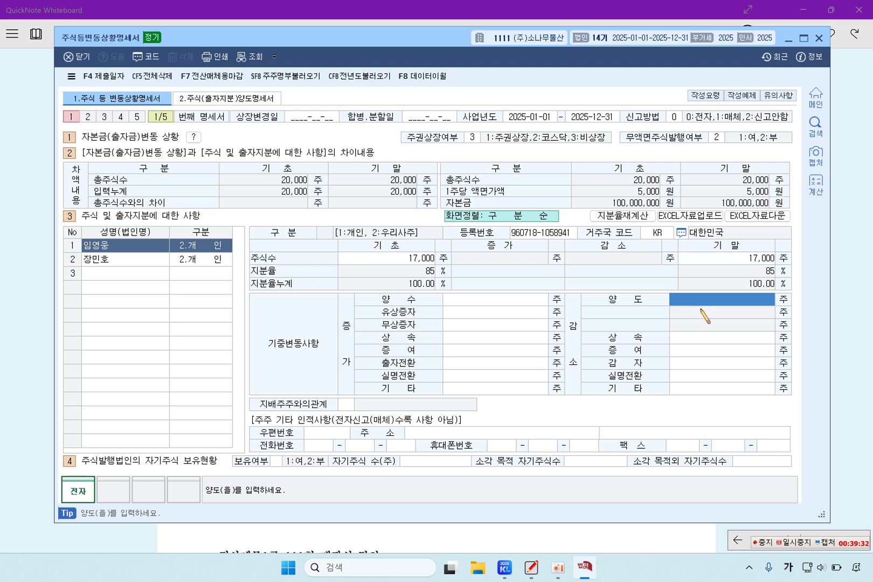
pyautogui.write('2000')
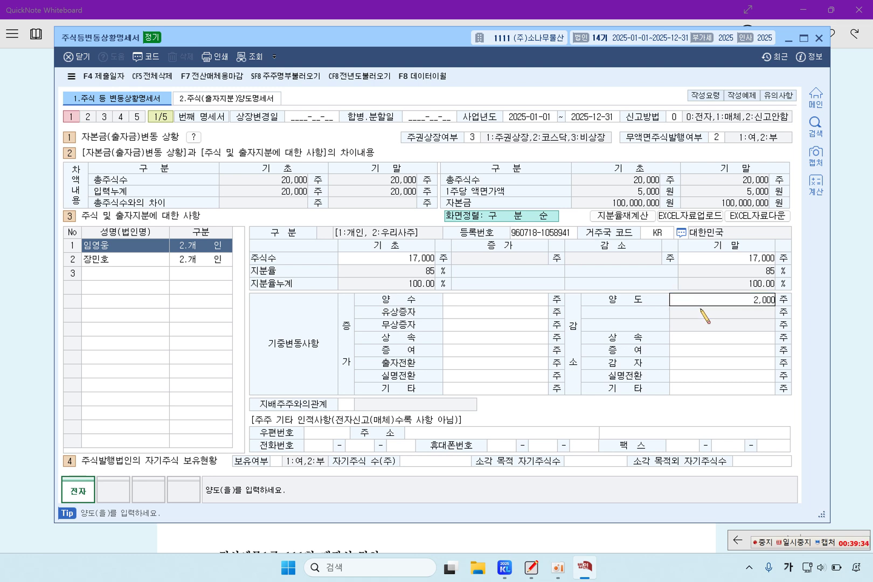
pyautogui.press('Return')
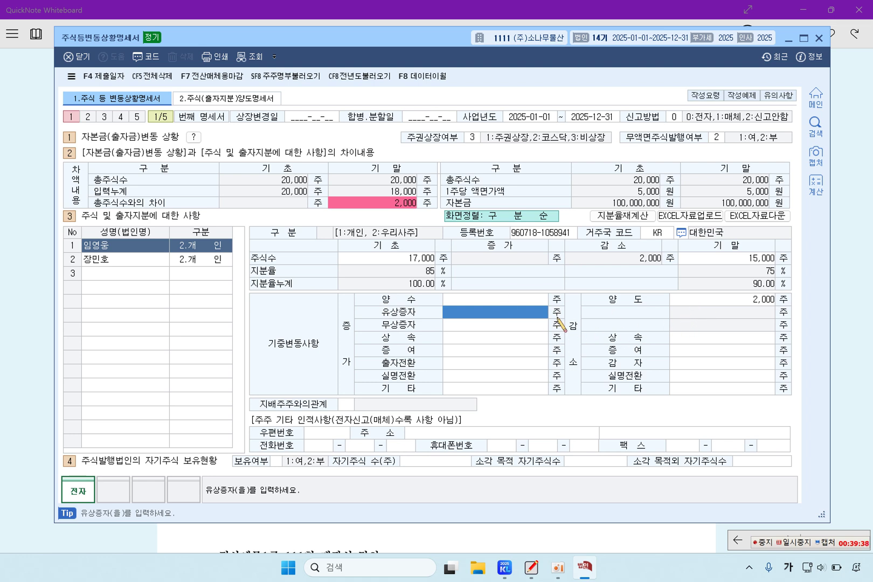
# Record 2,000 shares as 양수 for the second shareholder
pyautogui.click(102, 258)
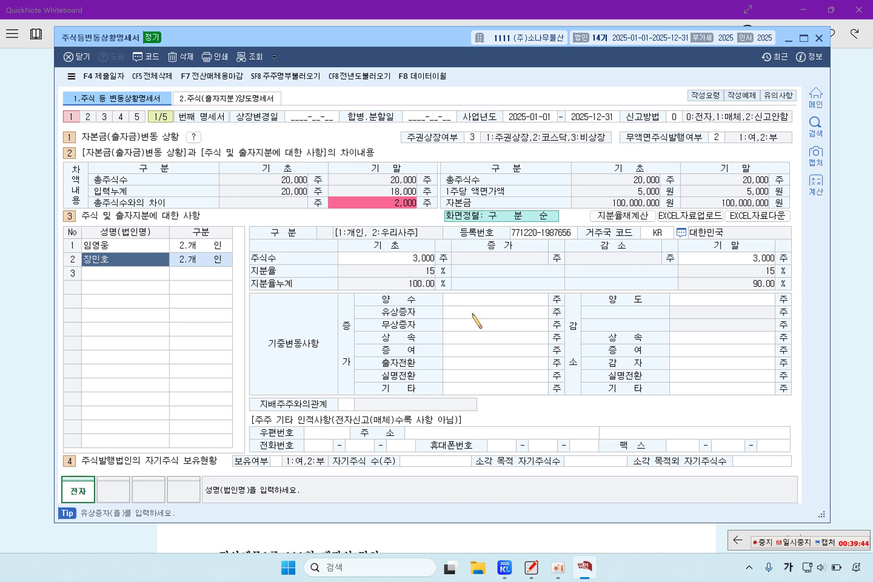
pyautogui.click(489, 299)
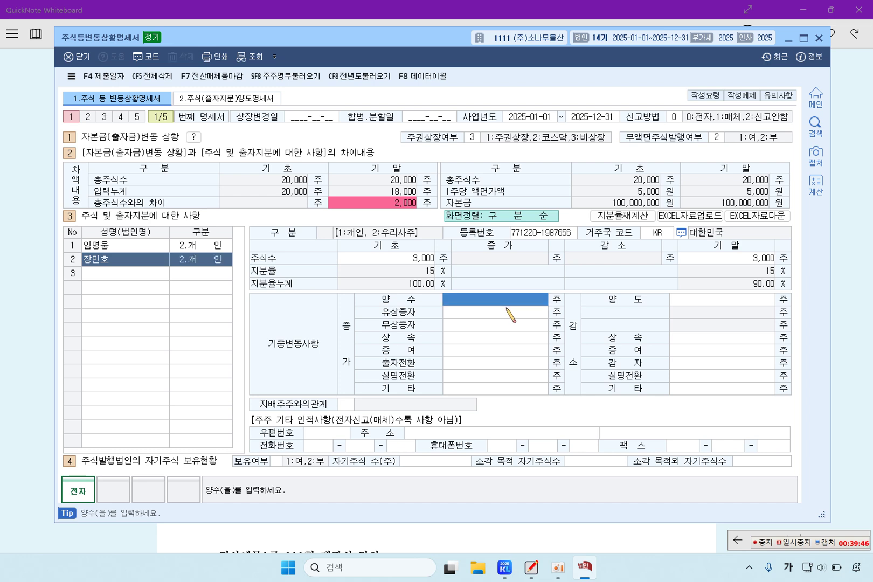
pyautogui.write('20000')
pyautogui.press('BackSpace')
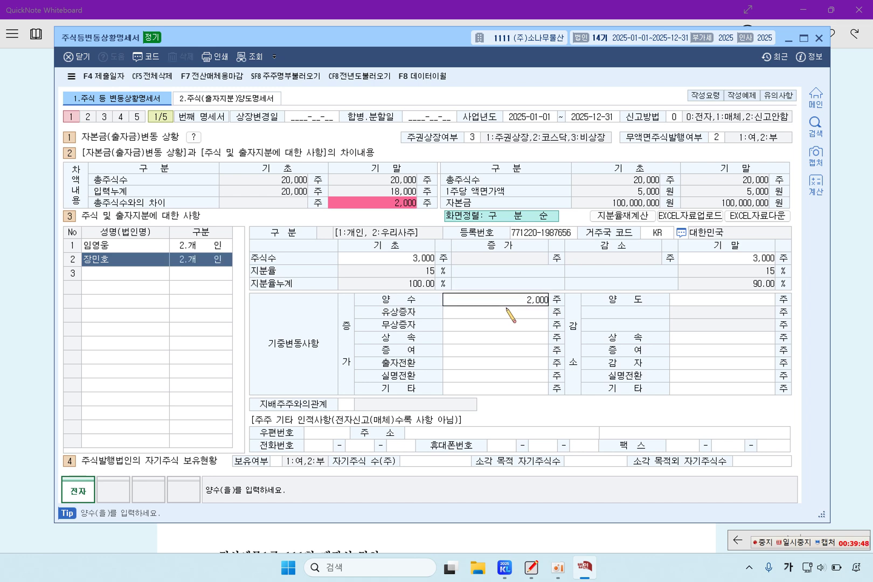
pyautogui.press('Return')
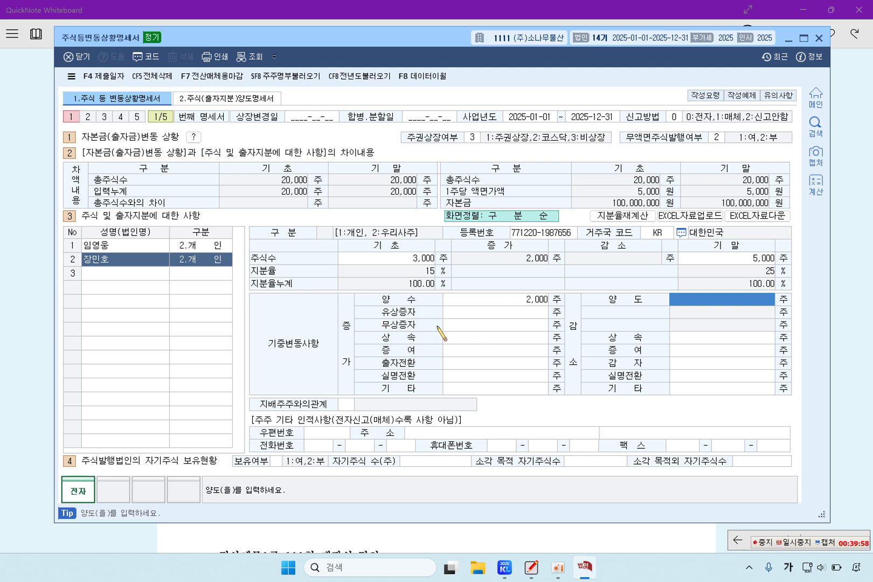
# In 주식양도명세서, enter transfer date 2025-08-12 and acquisition date 2014-07-05 for the transferor
pyautogui.click(264, 99)
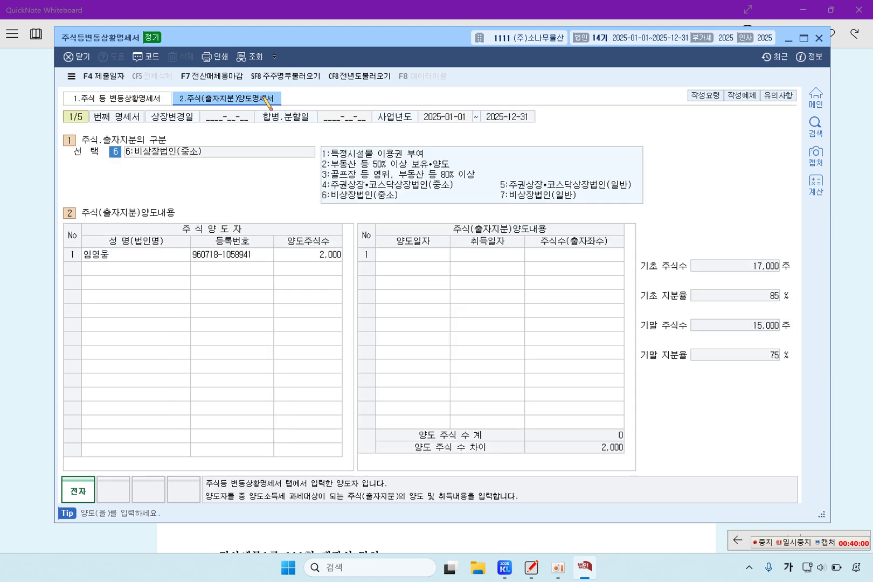
pyautogui.click(132, 261)
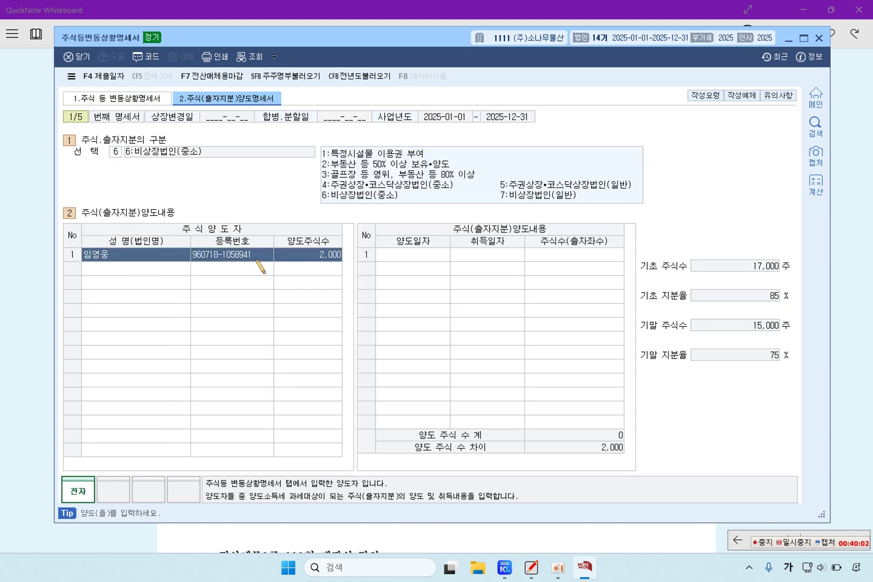
pyautogui.click(408, 257)
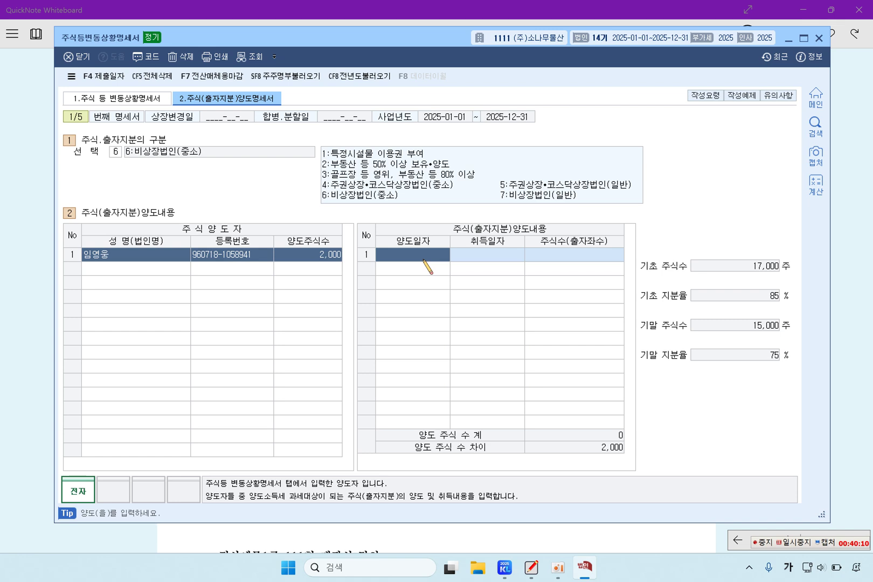
pyautogui.write('2025-08-12')
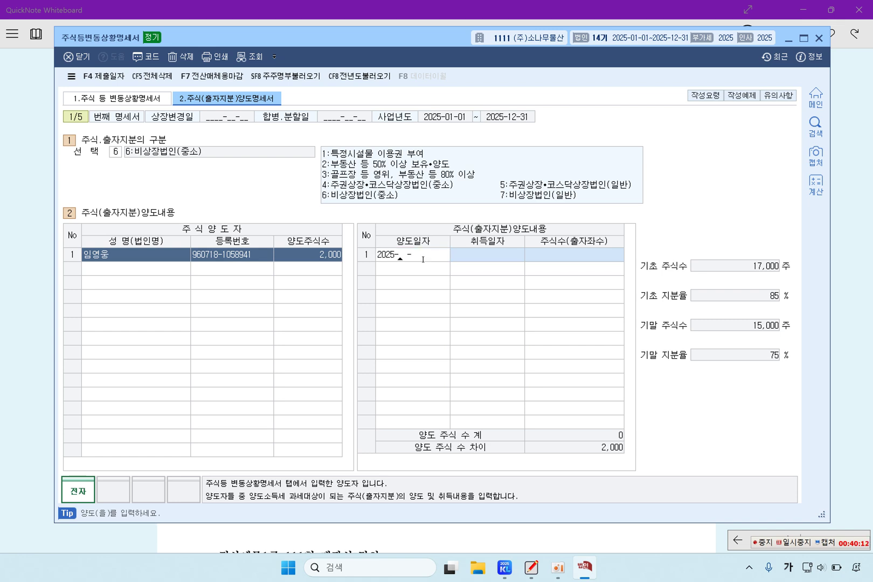
pyautogui.press('Return')
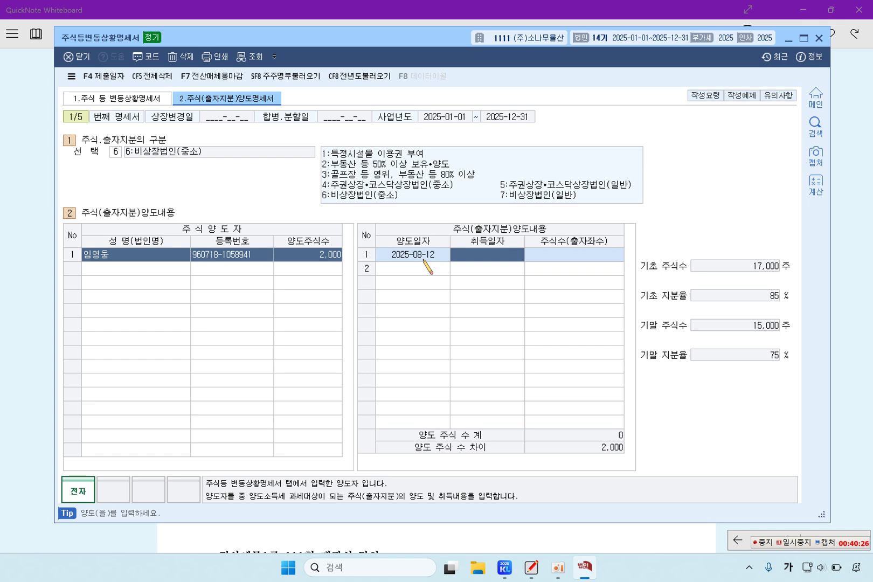
pyautogui.write('201')
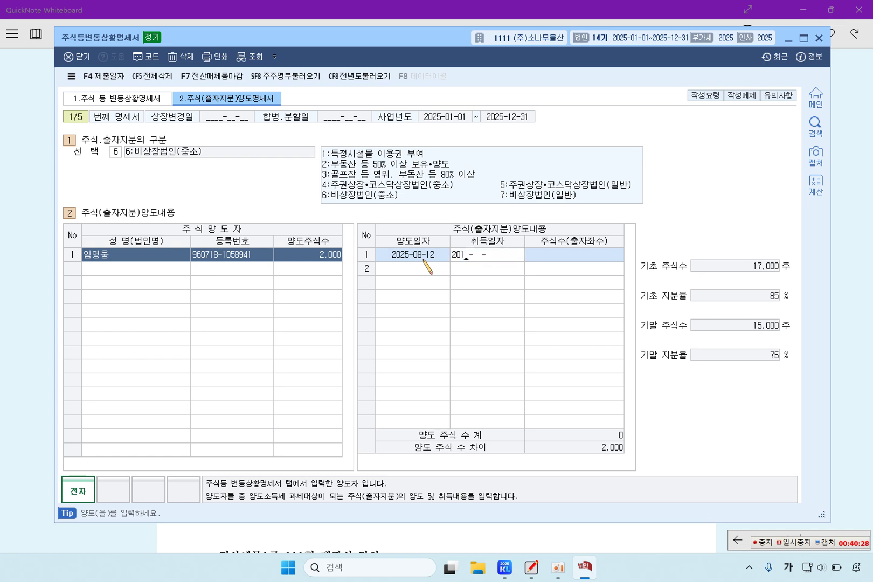
pyautogui.write('4-07-05')
pyautogui.press('Return')
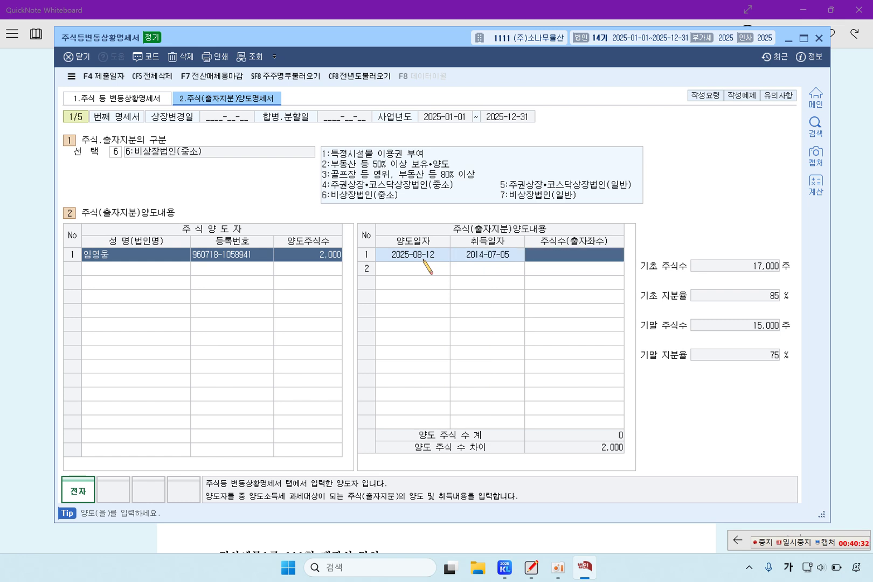
# Verify both dates and enter 2,000 transferred shares
pyautogui.click(424, 261)
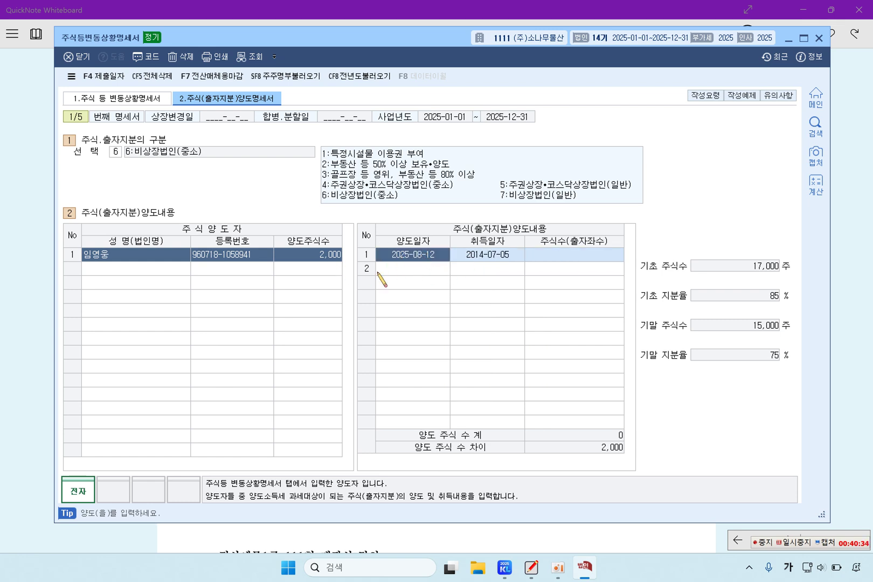
pyautogui.click(493, 253)
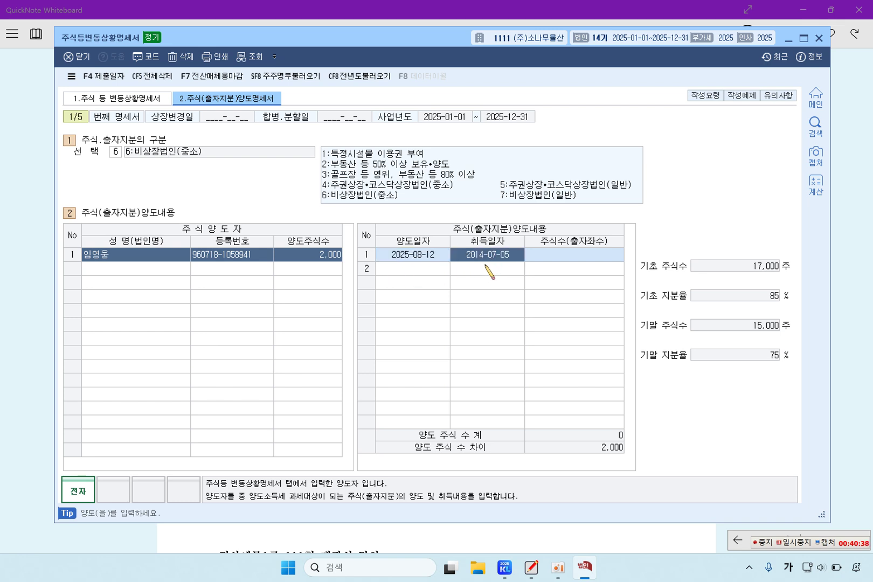
pyautogui.click(428, 259)
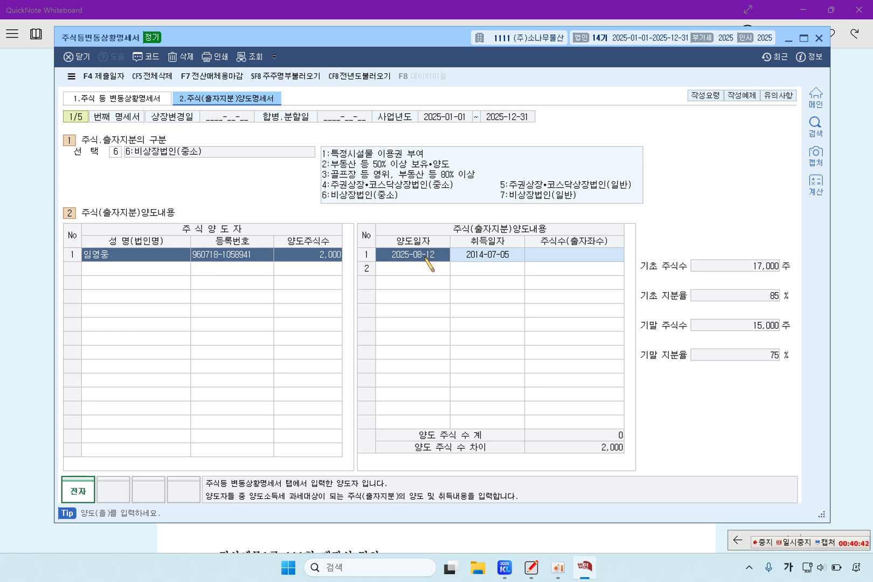
pyautogui.click(535, 256)
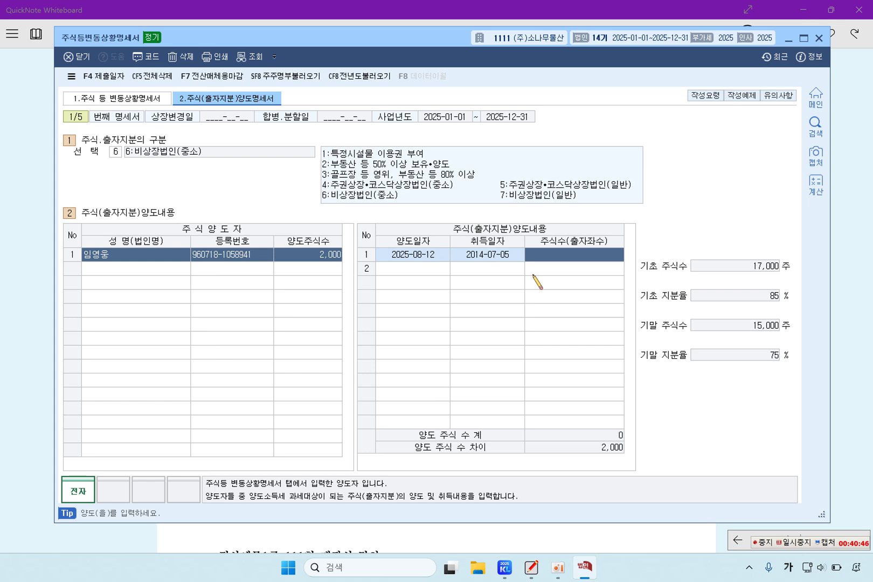
pyautogui.write('2000')
pyautogui.press('Return')
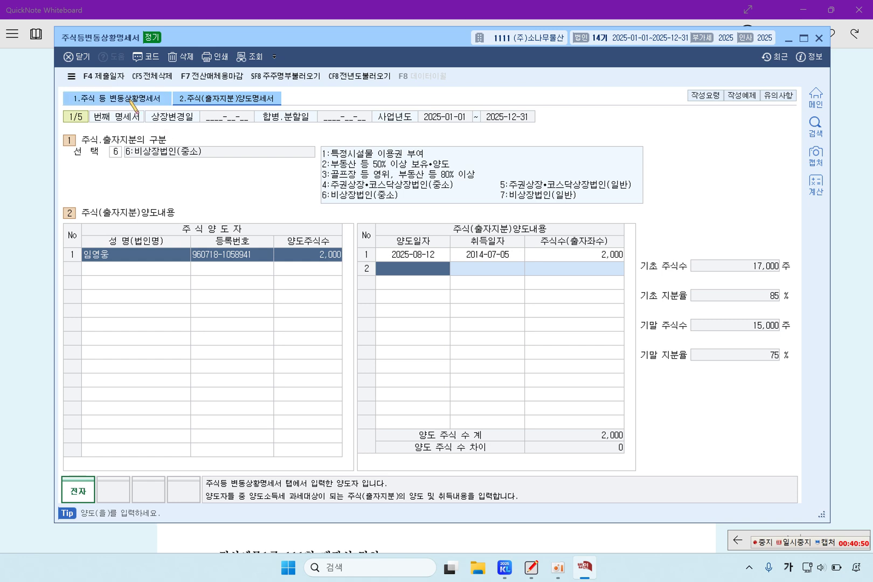
pyautogui.click(159, 99)
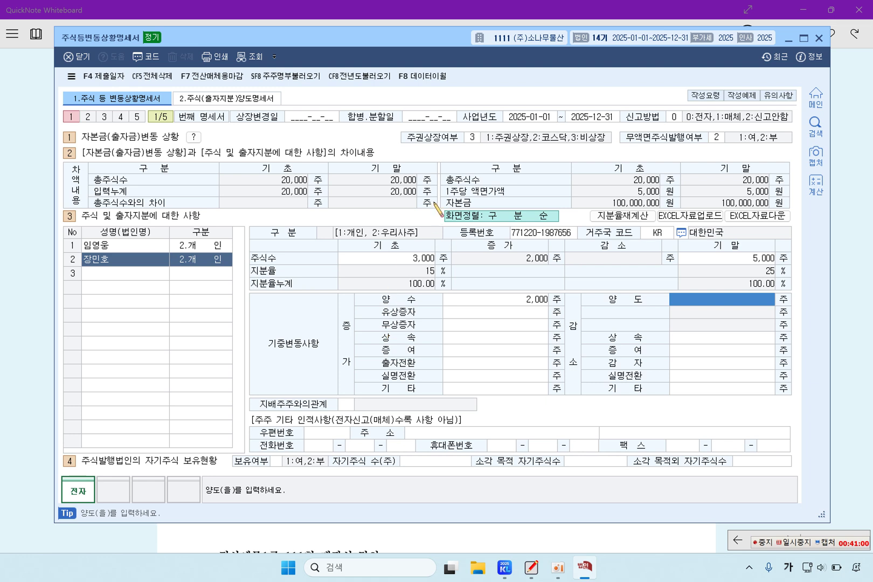
# Reopen the share-change statement, review both shareholders and the transfer tab, then close it
pyautogui.click(121, 260)
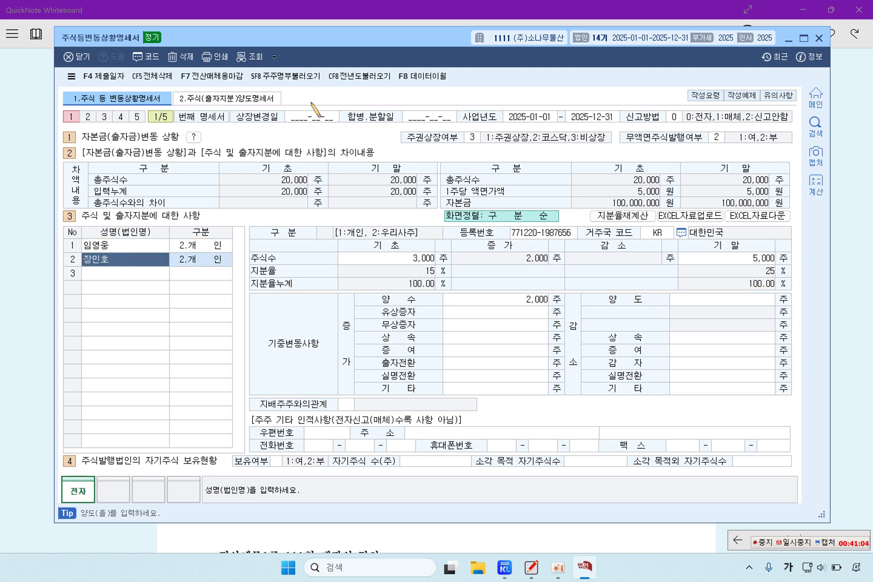
pyautogui.click(819, 37)
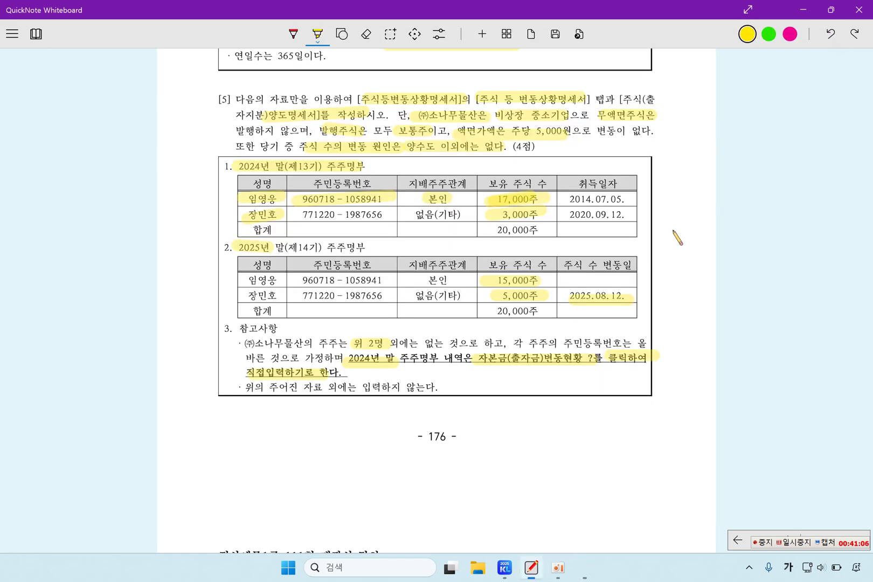
pyautogui.click(518, 568)
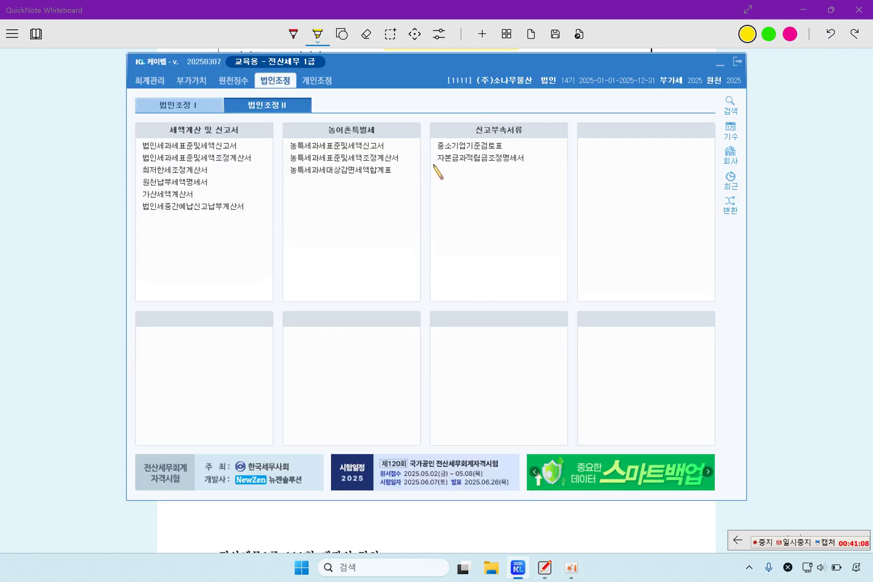
pyautogui.click(478, 172)
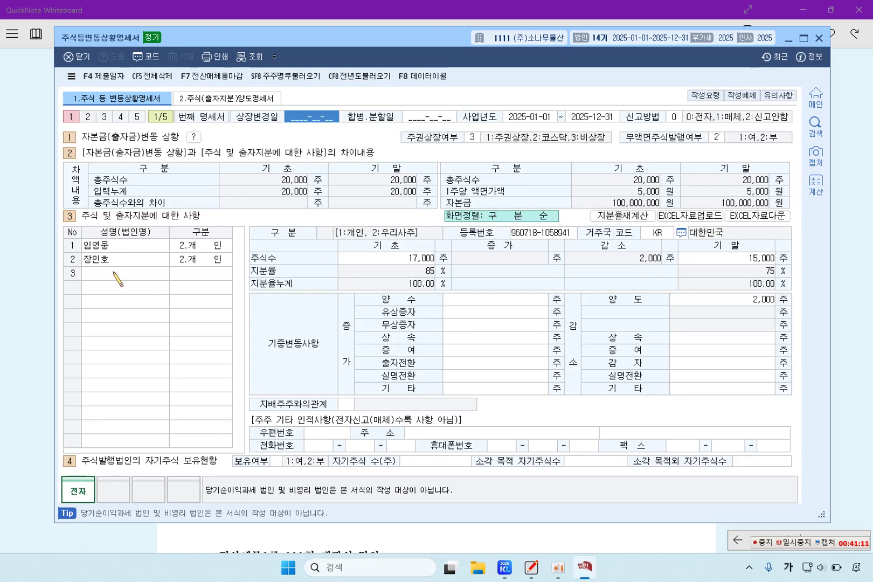
pyautogui.click(116, 246)
pyautogui.click(119, 259)
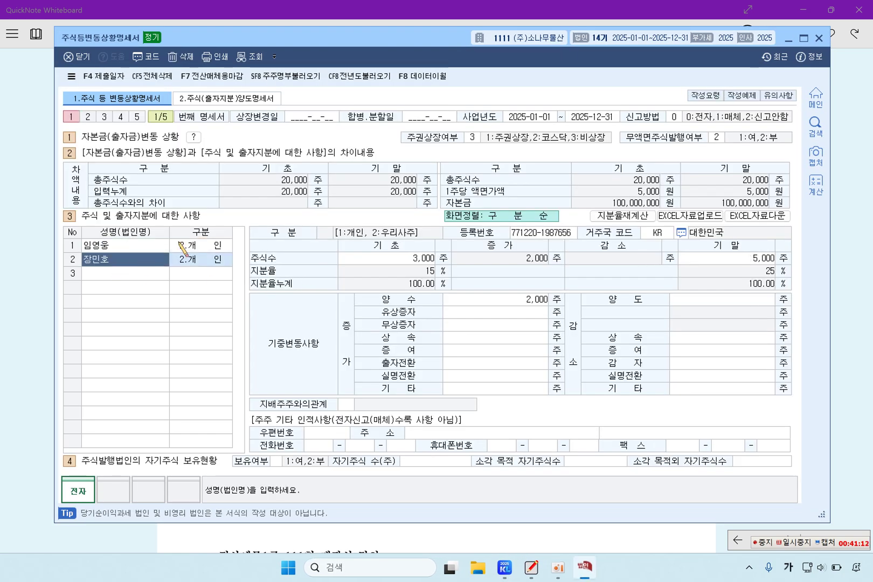
pyautogui.click(227, 98)
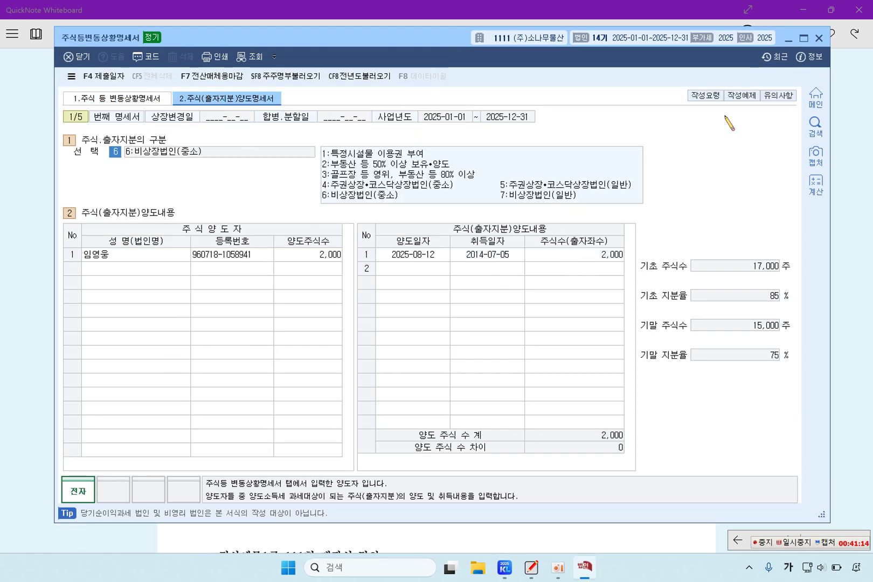
pyautogui.click(820, 38)
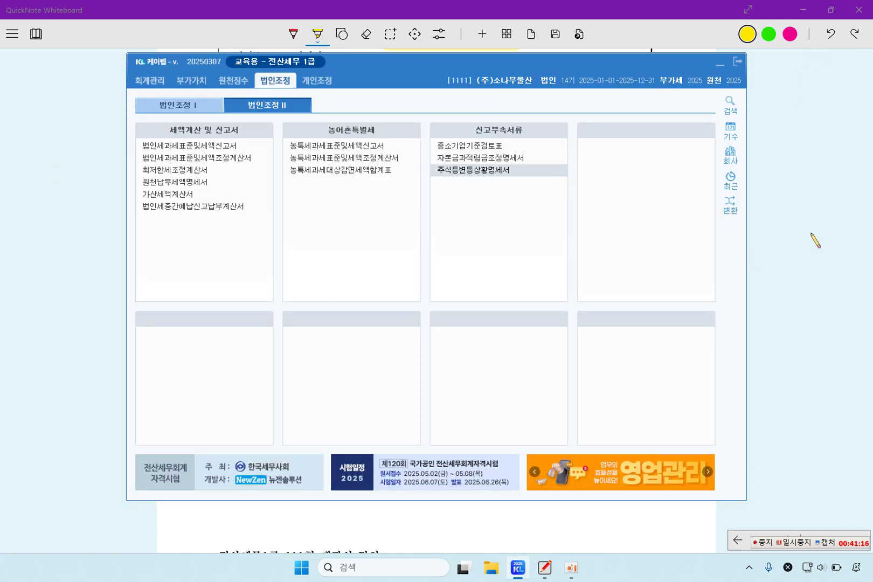
pyautogui.click(784, 237)
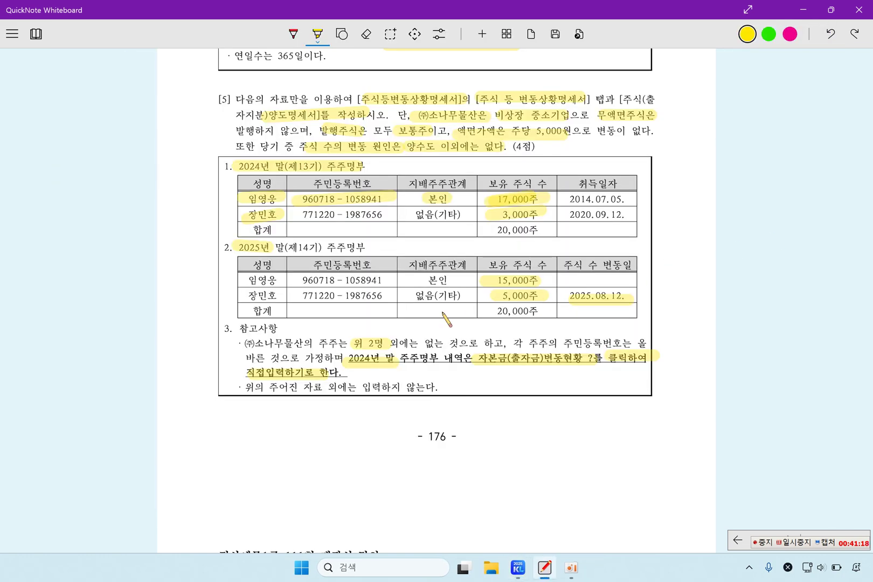